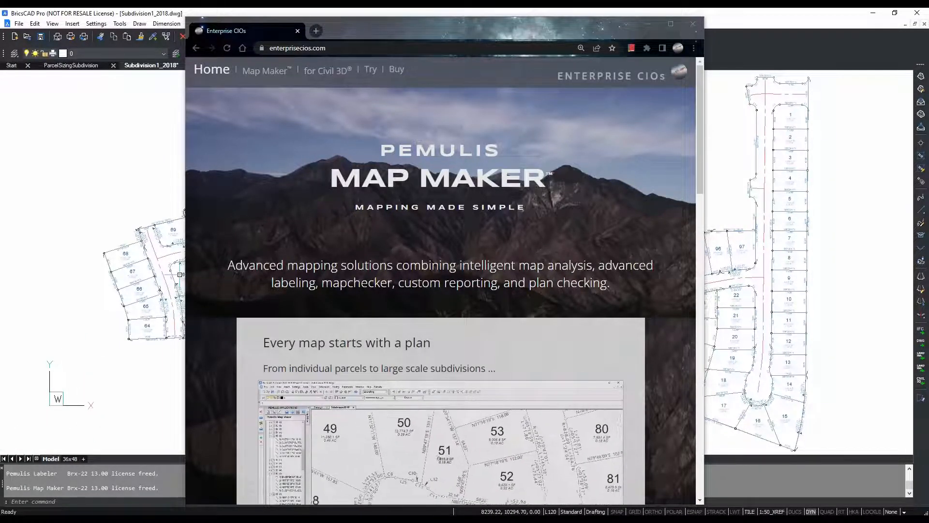
- Open the Try page with the trial downloads on enterprisecios.com
{"action": "left_click", "coordinate": [337, 48]}
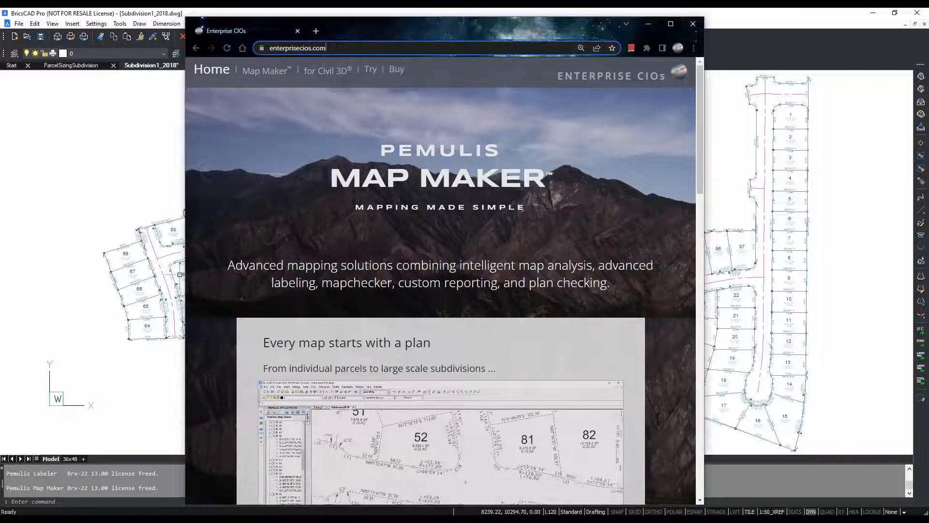
{"action": "key", "text": "ctrl+a"}
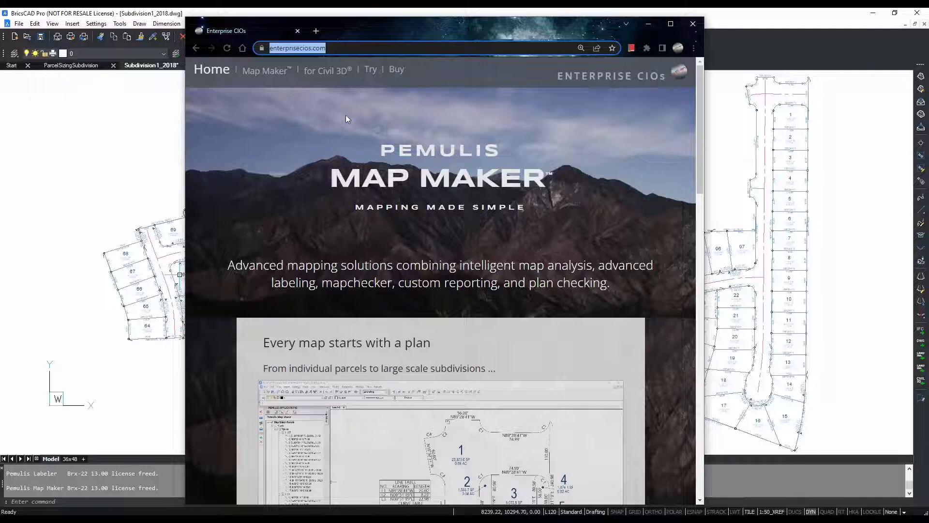
{"action": "left_click", "coordinate": [370, 70]}
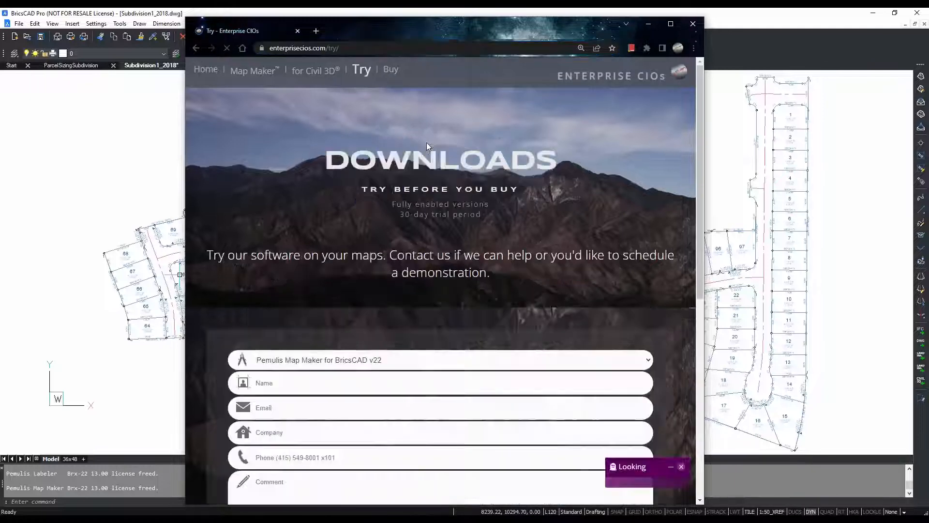
- Return from the browser to BricsCAD and load Pemulis Map Maker
{"action": "left_click", "coordinate": [648, 24]}
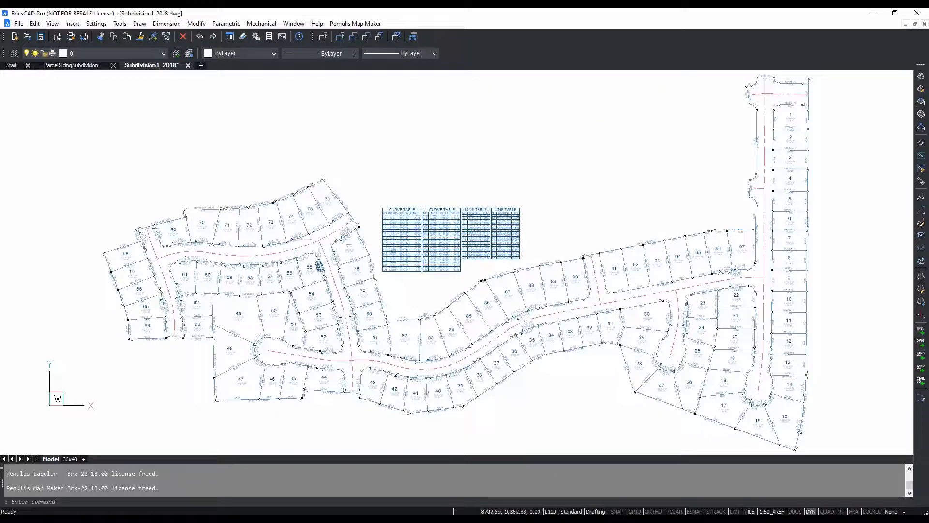
{"action": "left_click", "coordinate": [367, 23]}
{"action": "left_click", "coordinate": [367, 35]}
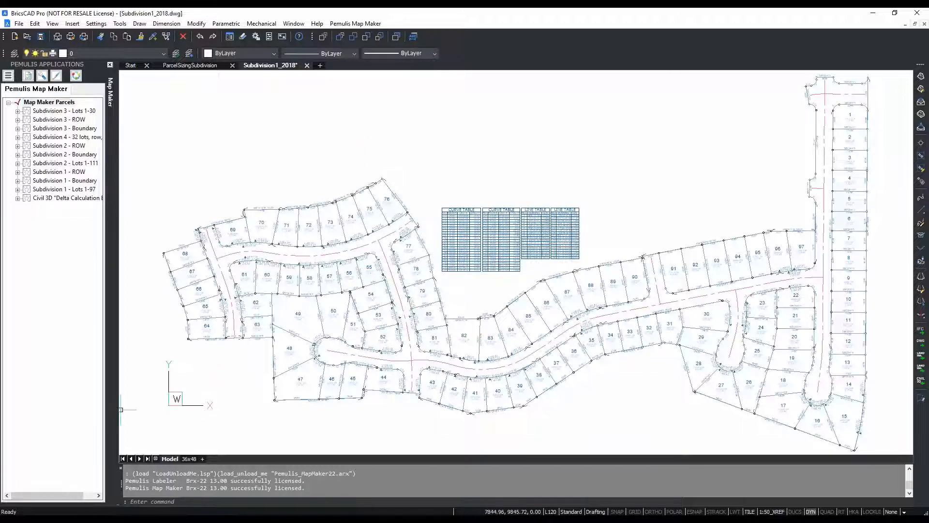
- Switch to File Explorer and view the sample drawings in the Brx-22 MapMaker Drawings folder
{"action": "key", "text": "alt+Tab"}
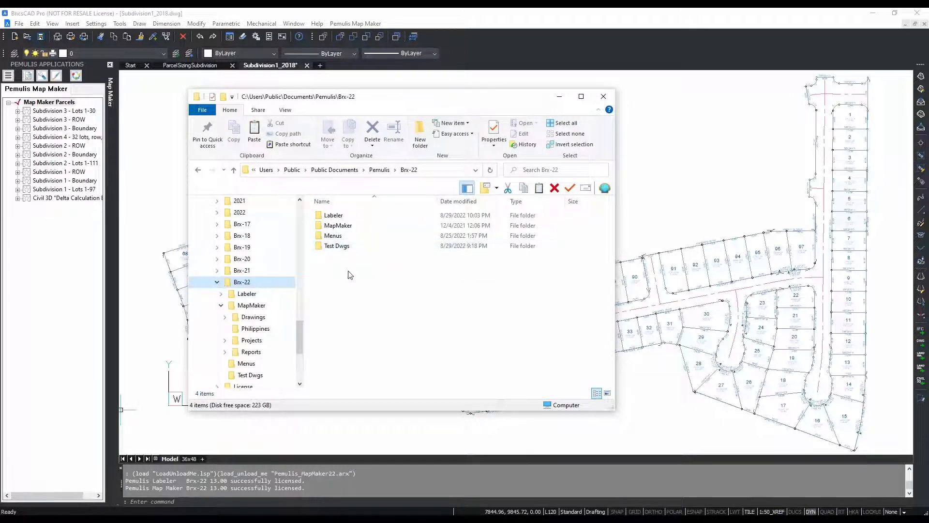
{"action": "left_click", "coordinate": [261, 280]}
{"action": "left_click", "coordinate": [258, 318]}
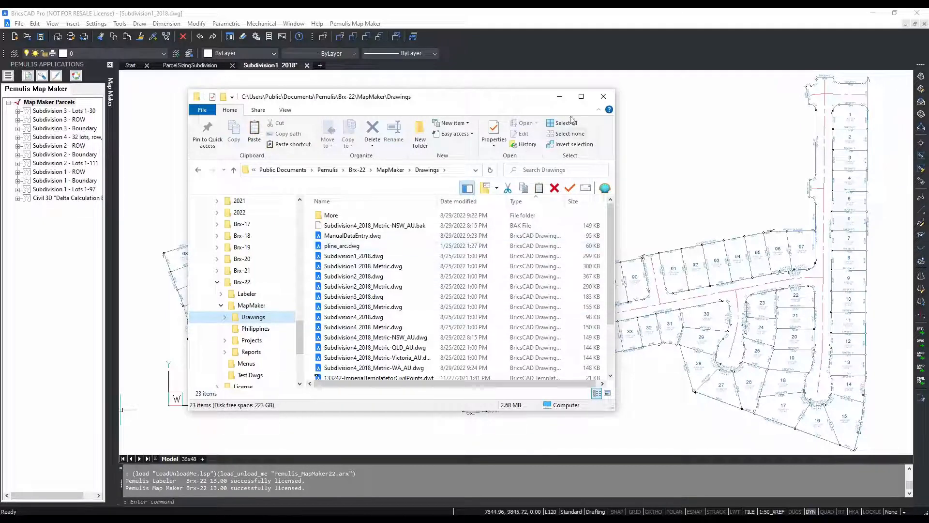
{"action": "left_click", "coordinate": [559, 97]}
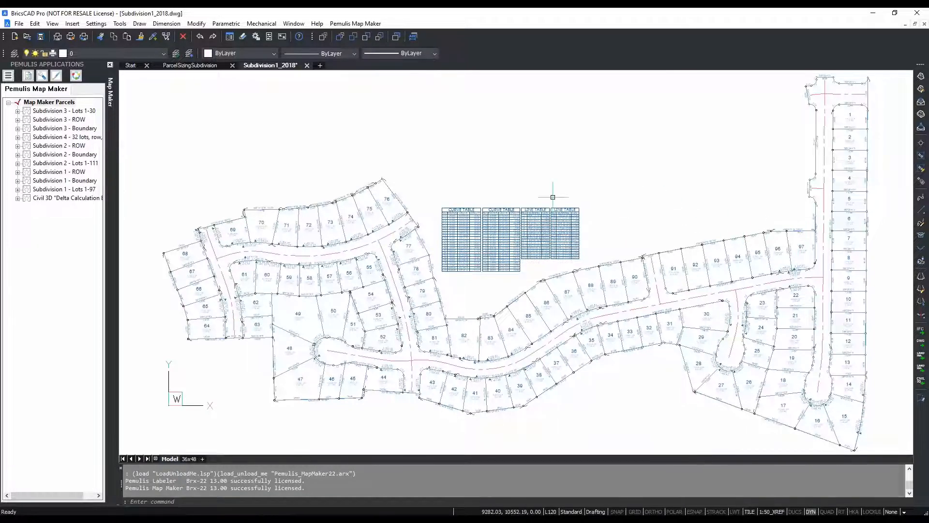
- Inspect the overall S78°56'49"W bearing and distance label along the rear boundary of lots 91 to 96
{"action": "scroll", "coordinate": [764, 241], "scroll_direction": "up", "scroll_amount": 3}
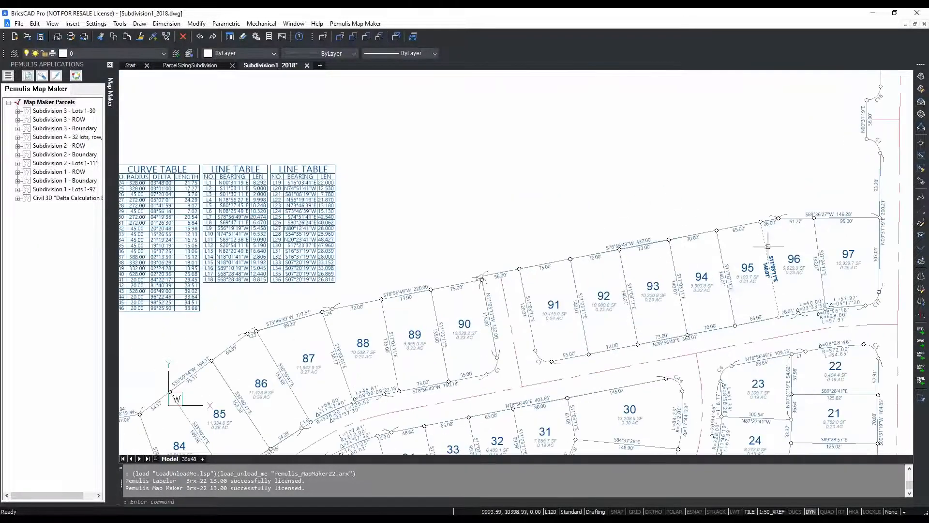
{"action": "scroll", "coordinate": [625, 412], "scroll_direction": "up", "scroll_amount": 4}
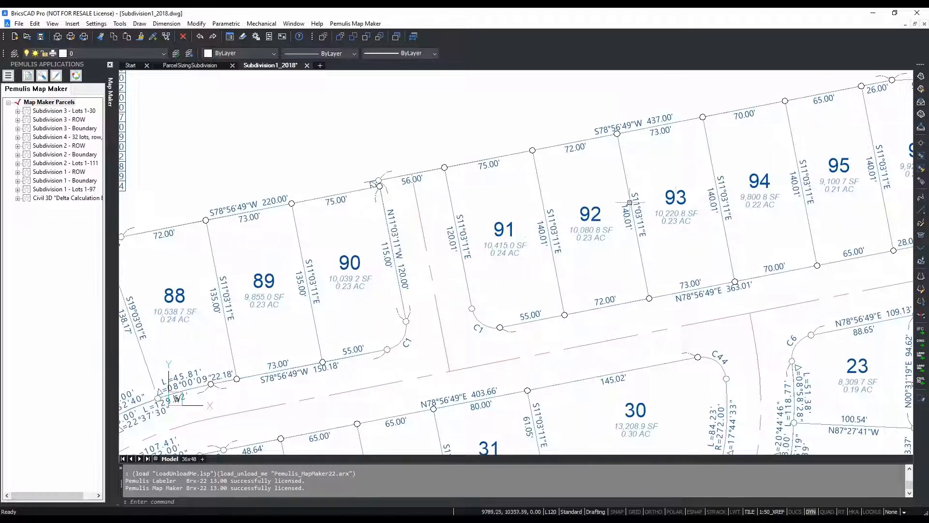
{"action": "right_click", "coordinate": [612, 239]}
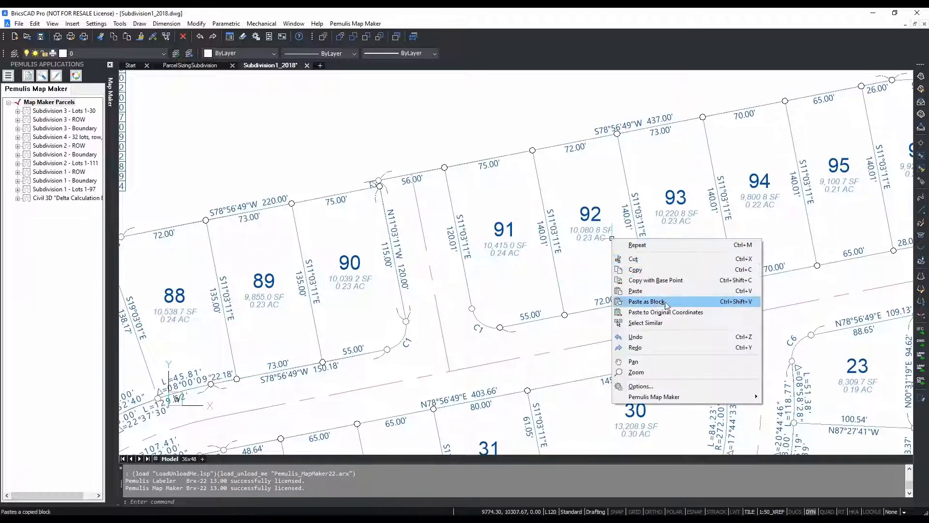
{"action": "left_click", "coordinate": [655, 362]}
{"action": "mouse_move", "coordinate": [732, 343]}
{"action": "left_mouse_down"}
{"action": "mouse_move", "coordinate": [492, 395]}
{"action": "mouse_move", "coordinate": [516, 396]}
{"action": "left_mouse_up"}
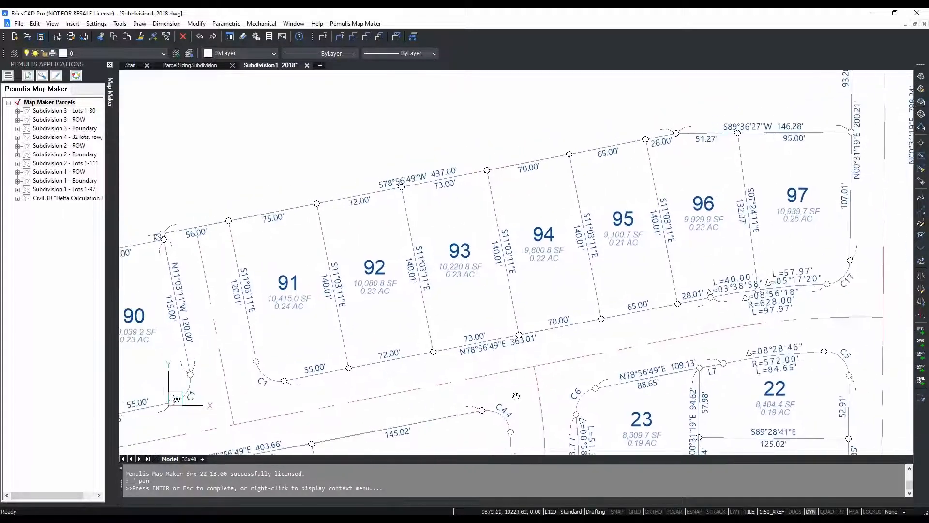
{"action": "key", "text": "Escape"}
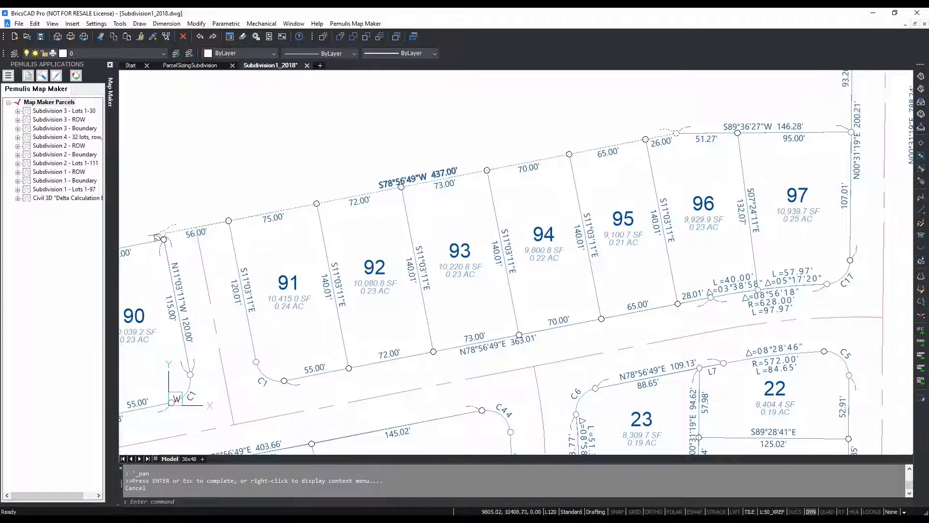
{"action": "left_click", "coordinate": [419, 180]}
{"action": "key", "text": "Escape"}
- Inspect the individual segment distance labels along the rear lines of lots 91 and 92 and the adjoining street
{"action": "left_click", "coordinate": [272, 219]}
{"action": "left_click", "coordinate": [196, 233]}
{"action": "left_click", "coordinate": [359, 200]}
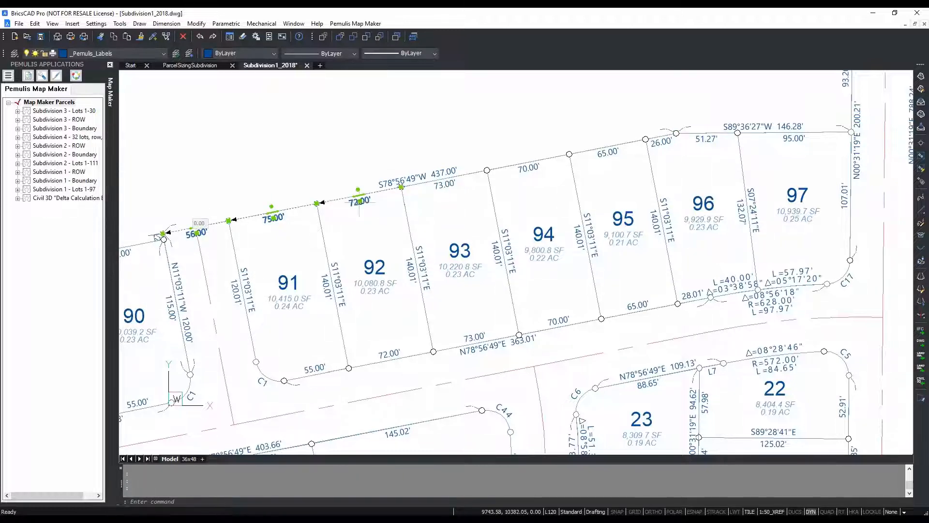
{"action": "left_click", "coordinate": [448, 188]}
{"action": "key", "text": "Escape"}
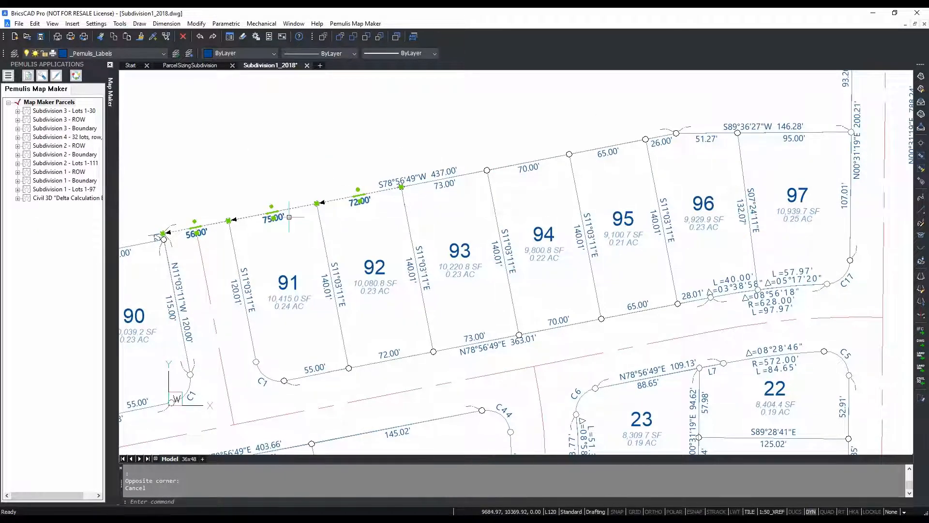
- Inspect the overall curve label and the individual curve labels along the street frontage of lots 96 and 97
{"action": "scroll", "coordinate": [850, 264], "scroll_direction": "up", "scroll_amount": 3}
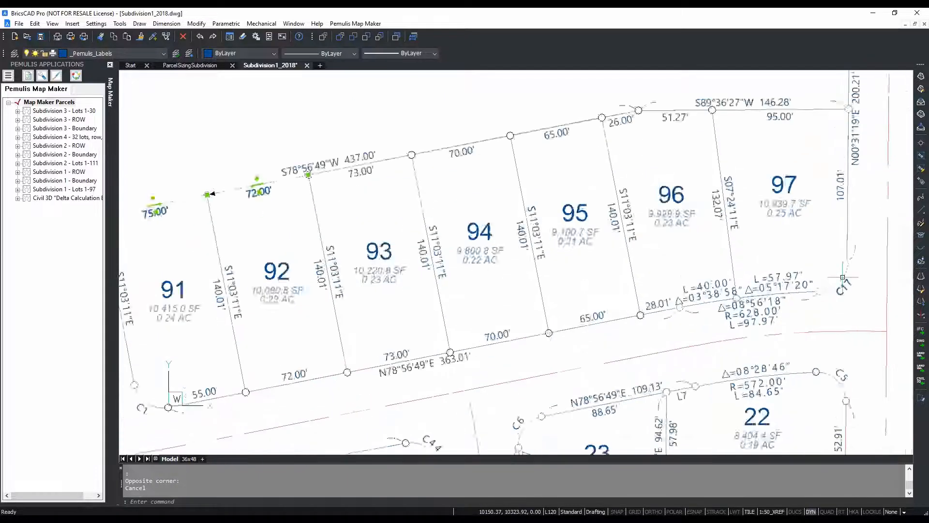
{"action": "left_click", "coordinate": [612, 320]}
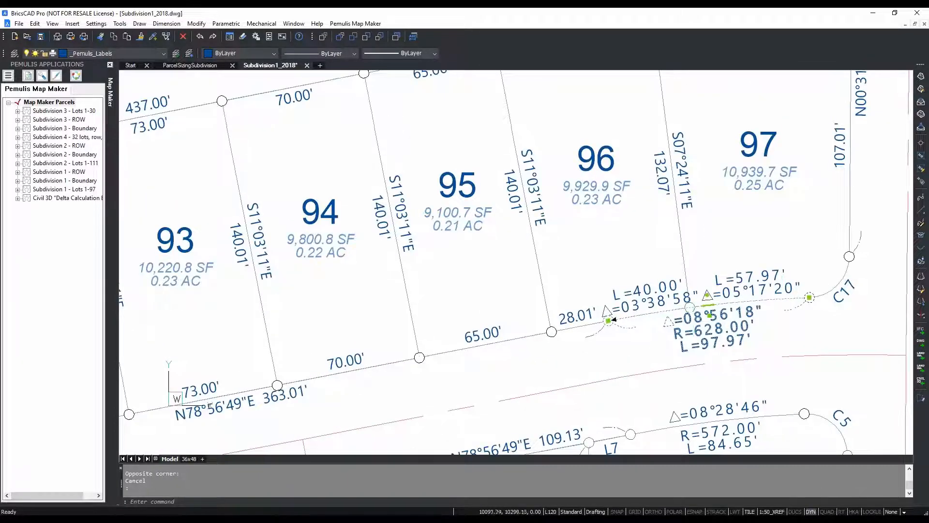
{"action": "key", "text": "Escape"}
{"action": "left_click", "coordinate": [658, 296]}
{"action": "left_click", "coordinate": [758, 281]}
{"action": "key", "text": "Escape"}
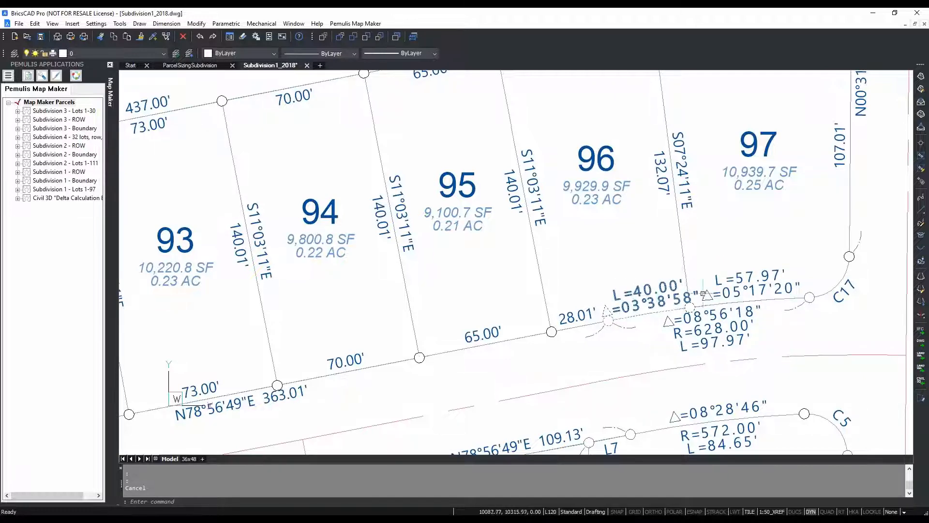
- Expand the Subdivision 1 - Lots 1-97 project and its Parcels to review the list of lots
{"action": "scroll", "coordinate": [568, 259], "scroll_direction": "down", "scroll_amount": 5}
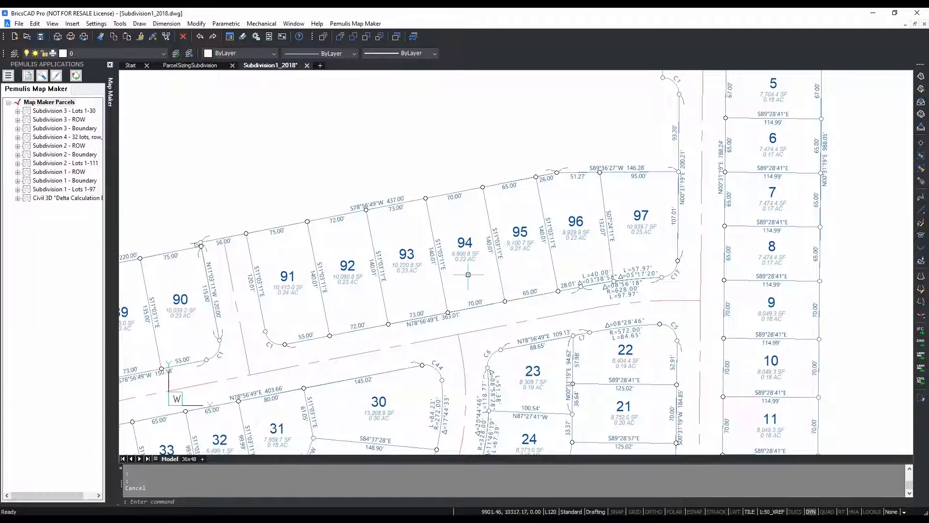
{"action": "type", "text": "z"}
{"action": "key", "text": "Return"}
{"action": "type", "text": "e"}
{"action": "key", "text": "Return"}
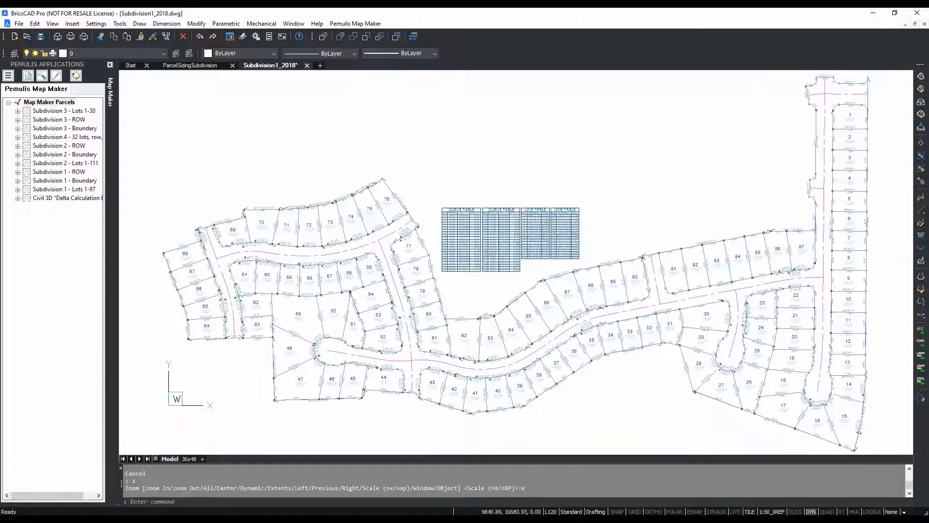
{"action": "left_click", "coordinate": [17, 189]}
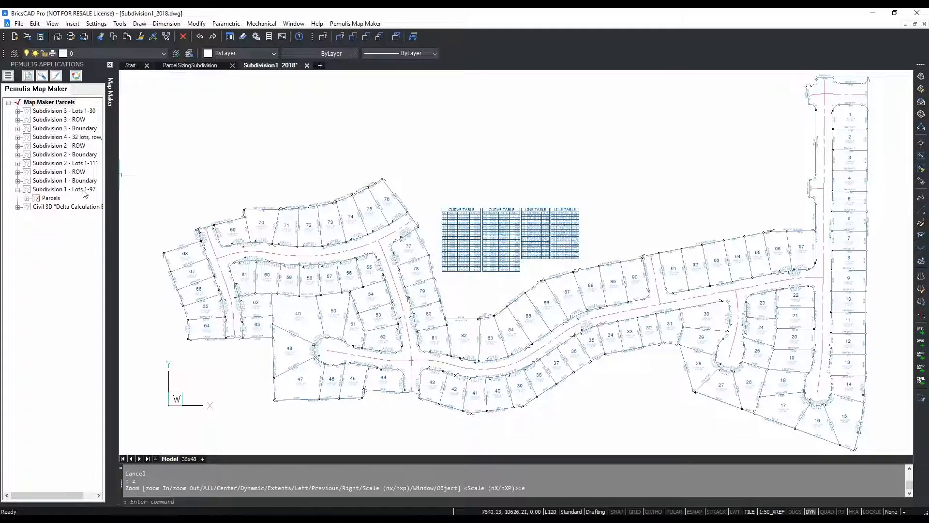
{"action": "left_click", "coordinate": [27, 199]}
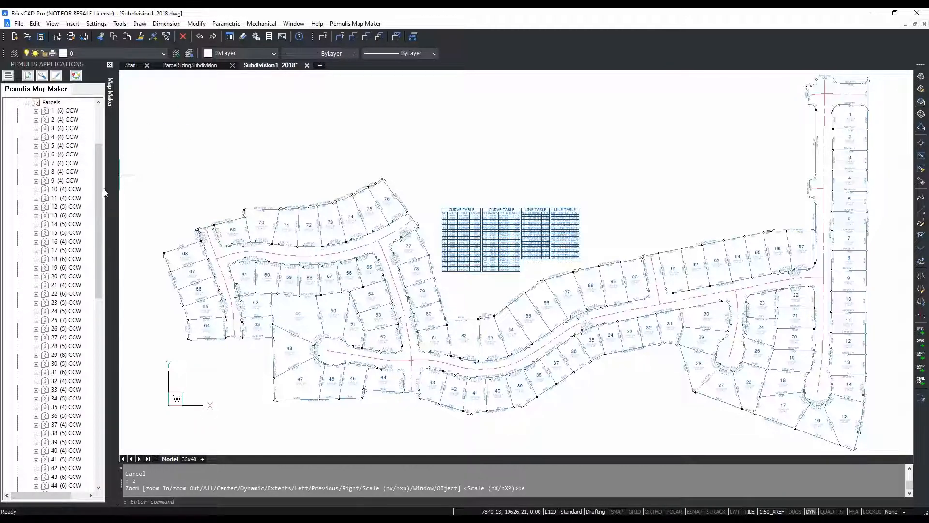
{"action": "scroll", "coordinate": [99, 155], "scroll_direction": "up", "scroll_amount": 4}
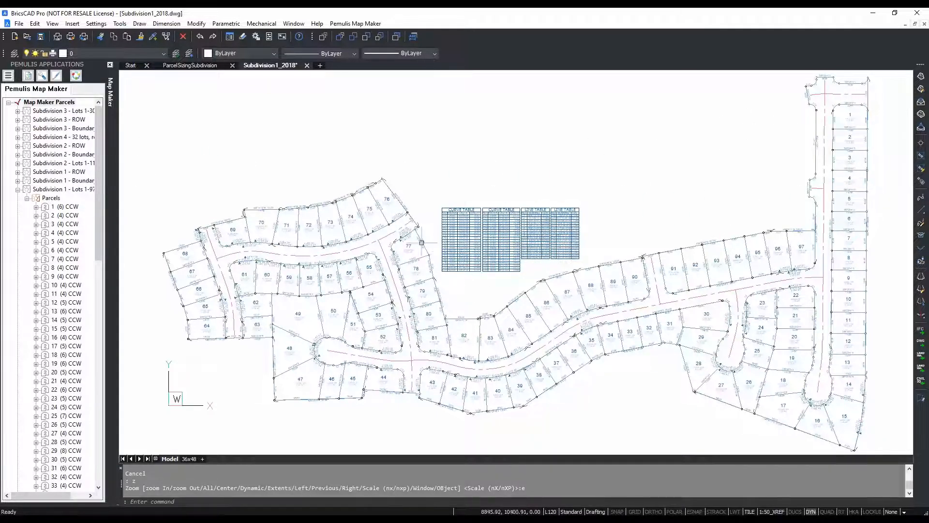
- Select all similar line, curve and lot area labels, starting near lot 1, and erase them from the drawing
{"action": "scroll", "coordinate": [895, 104], "scroll_direction": "up", "scroll_amount": 3}
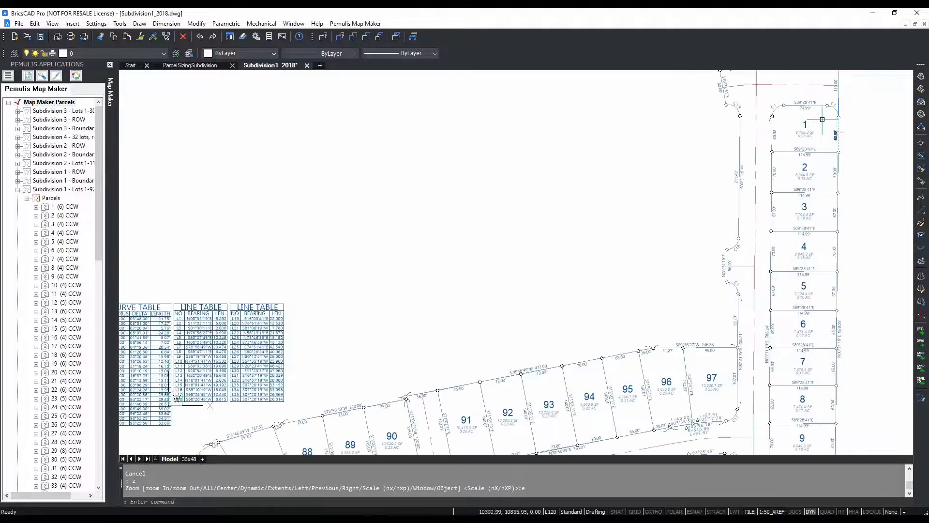
{"action": "scroll", "coordinate": [832, 124], "scroll_direction": "up", "scroll_amount": 3}
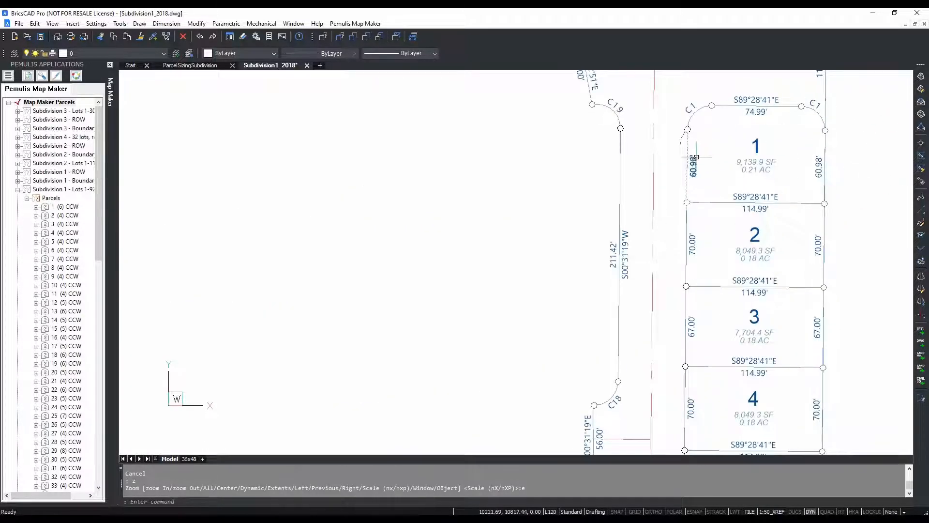
{"action": "left_click", "coordinate": [697, 157]}
{"action": "right_click", "coordinate": [719, 160]}
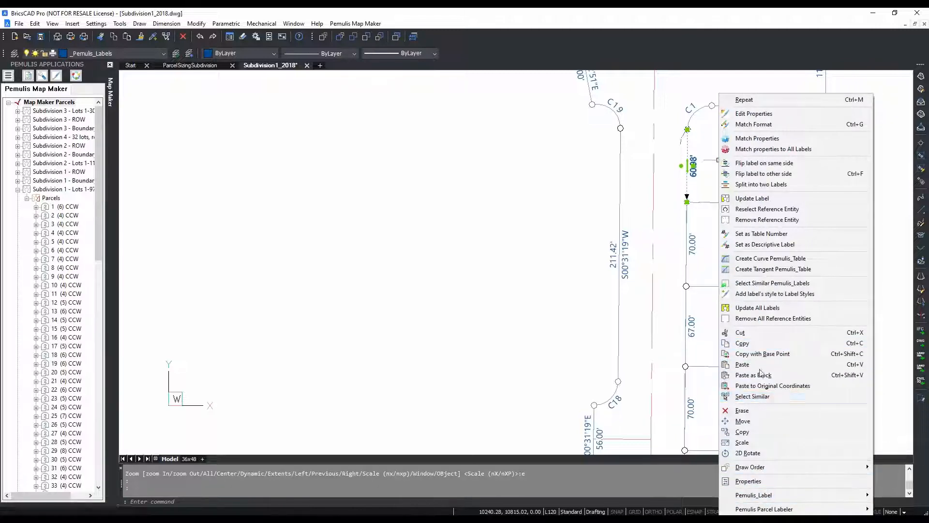
{"action": "left_click", "coordinate": [770, 395]}
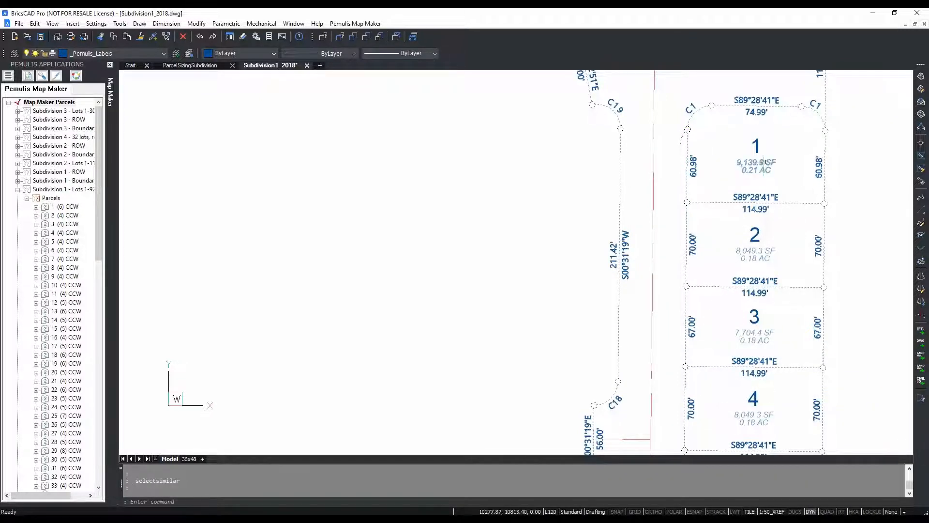
{"action": "right_click", "coordinate": [706, 133]}
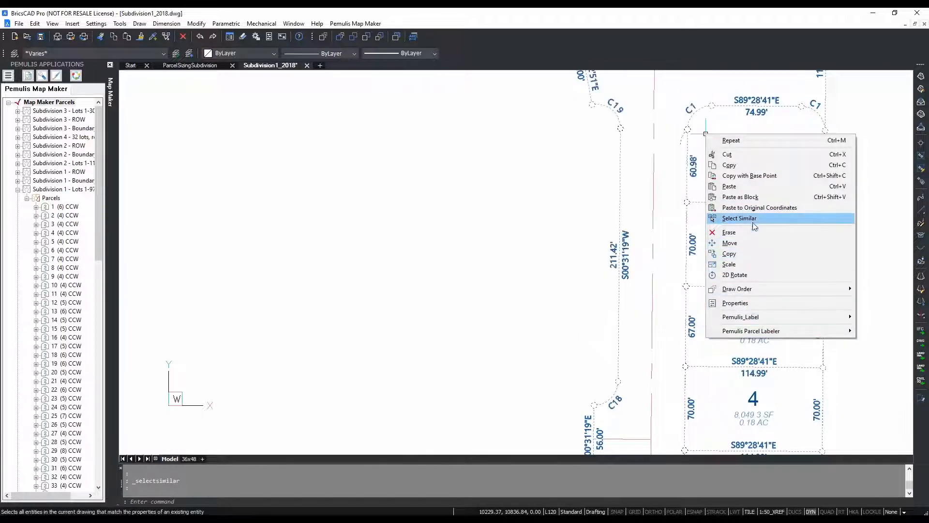
{"action": "left_click", "coordinate": [740, 218]}
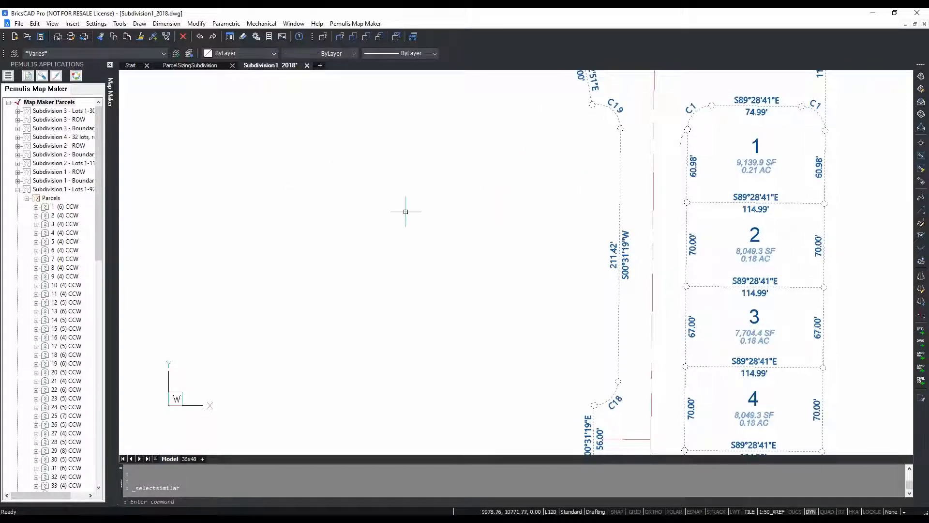
{"action": "type", "text": "e"}
{"action": "key", "text": "Return"}
- Create a new Map Maker Parcels project named Subdivision 1-97
{"action": "type", "text": "z"}
{"action": "key", "text": "Return"}
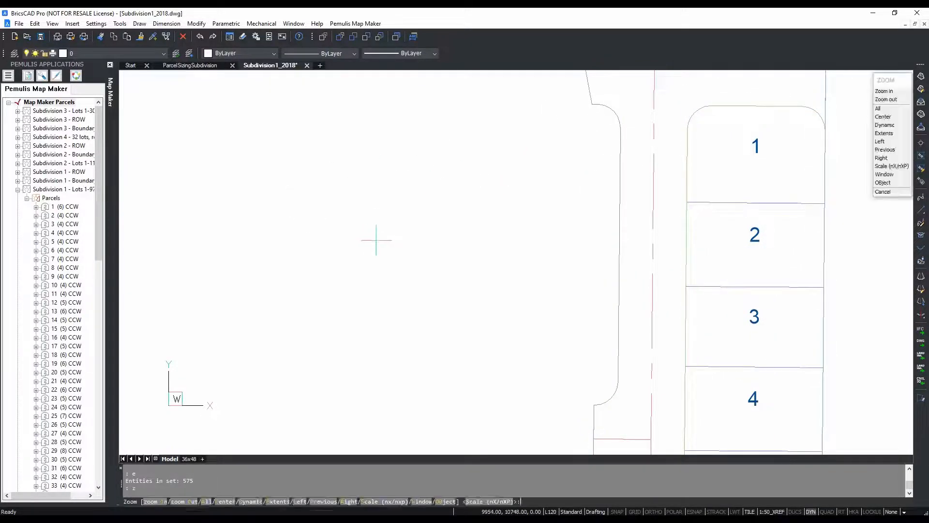
{"action": "type", "text": "e"}
{"action": "key", "text": "Return"}
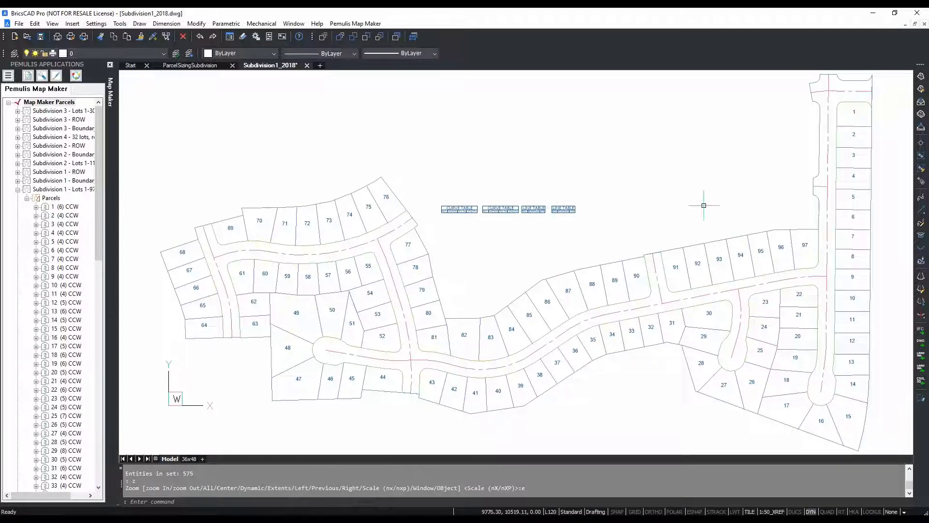
{"action": "left_click", "coordinate": [18, 190]}
{"action": "right_click", "coordinate": [67, 102]}
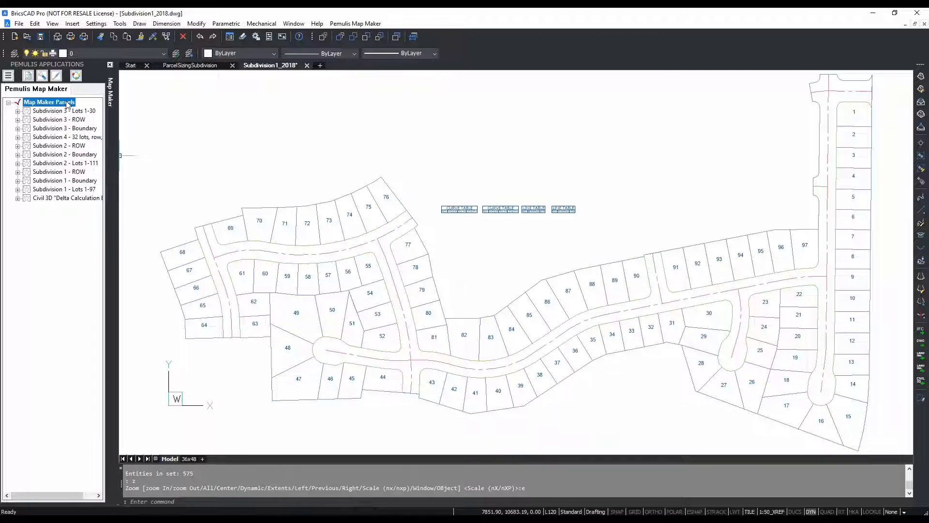
{"action": "left_click", "coordinate": [87, 135]}
{"action": "type", "text": "Subdivs"}
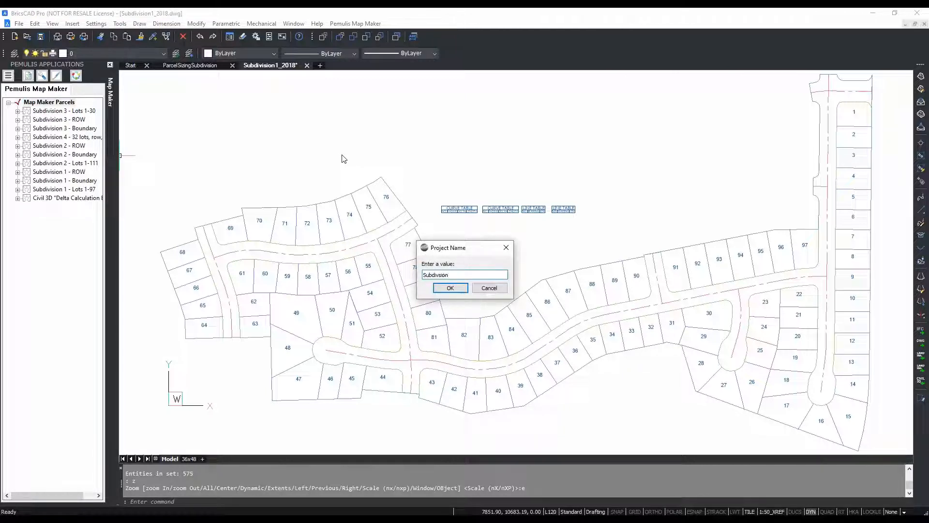
{"action": "key", "text": "Return"}
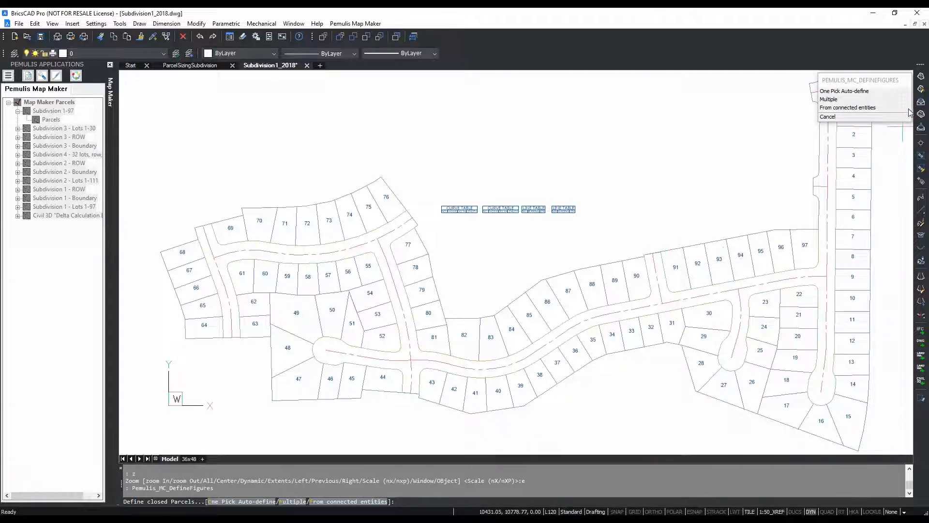
- Define multiple closed parcels from the geometry on the BNDY, Lot Lines and ROW layers, using a lot number as representative parcel text
{"action": "left_click", "coordinate": [844, 100]}
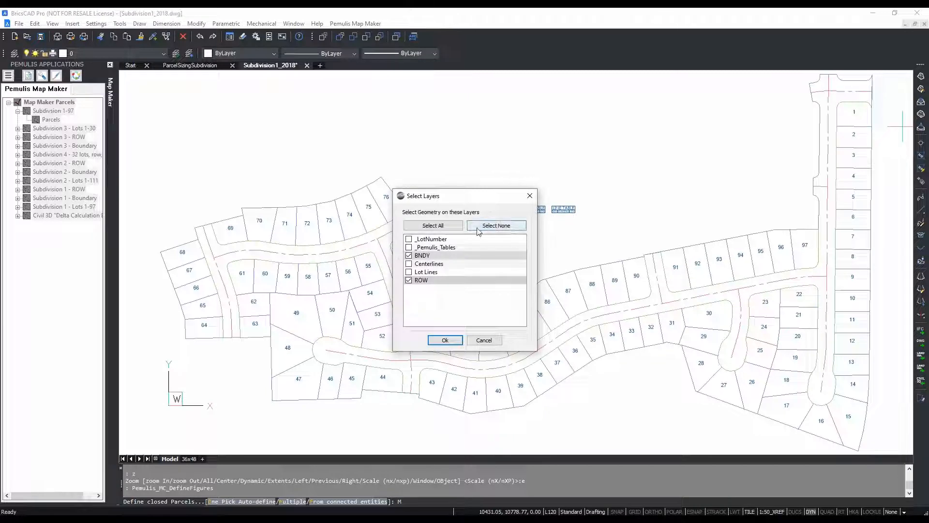
{"action": "left_click", "coordinate": [458, 226]}
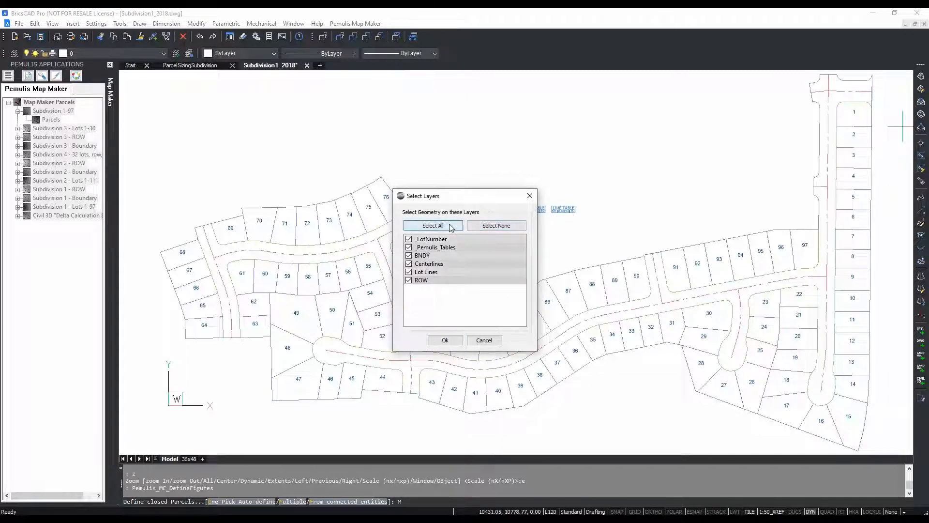
{"action": "left_click", "coordinate": [495, 227]}
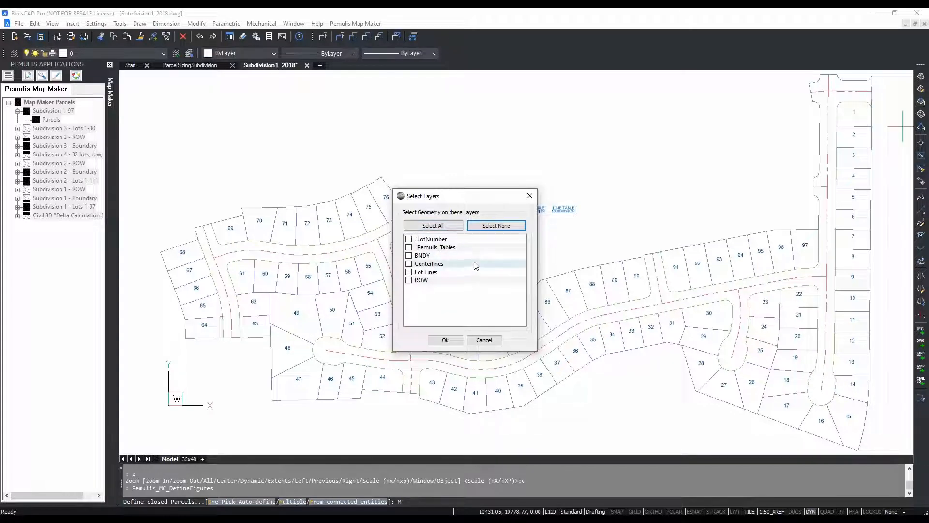
{"action": "left_click", "coordinate": [428, 281]}
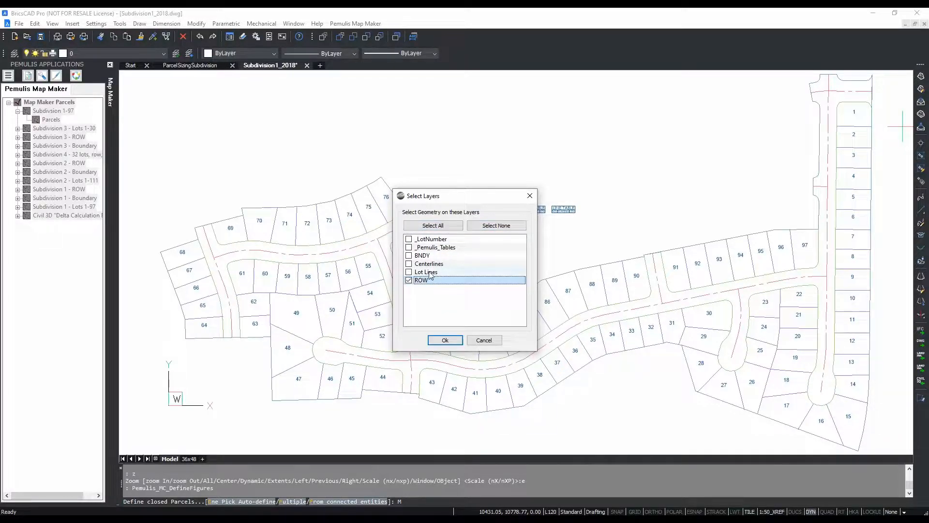
{"action": "left_click", "coordinate": [429, 272]}
{"action": "left_click", "coordinate": [429, 257]}
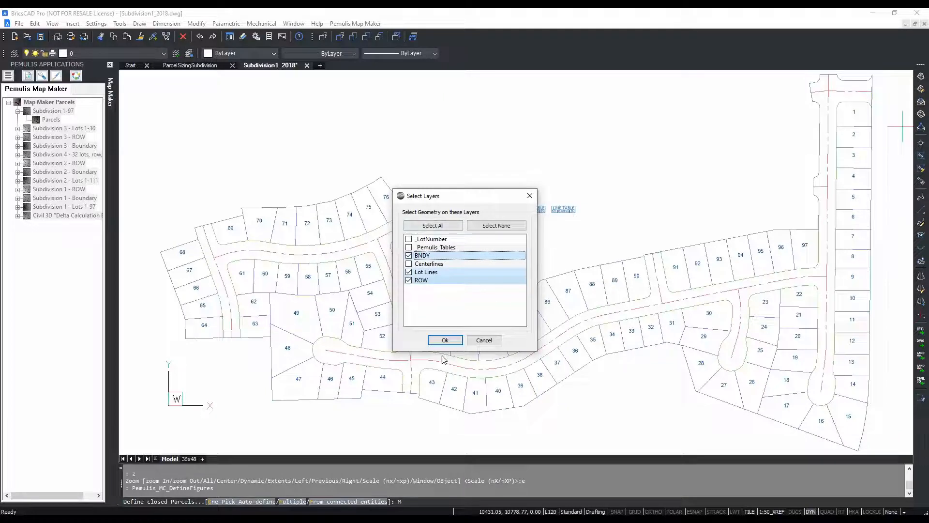
{"action": "left_click", "coordinate": [445, 340]}
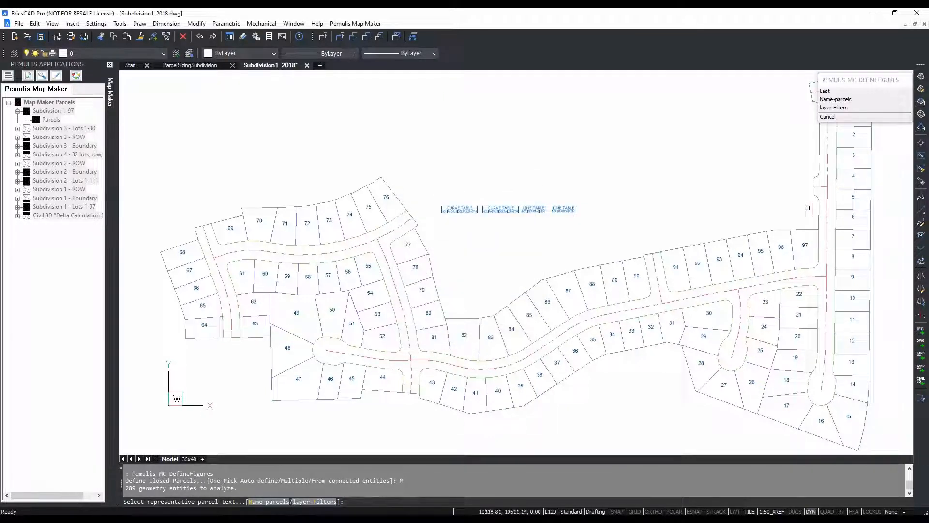
{"action": "left_click", "coordinate": [852, 197]}
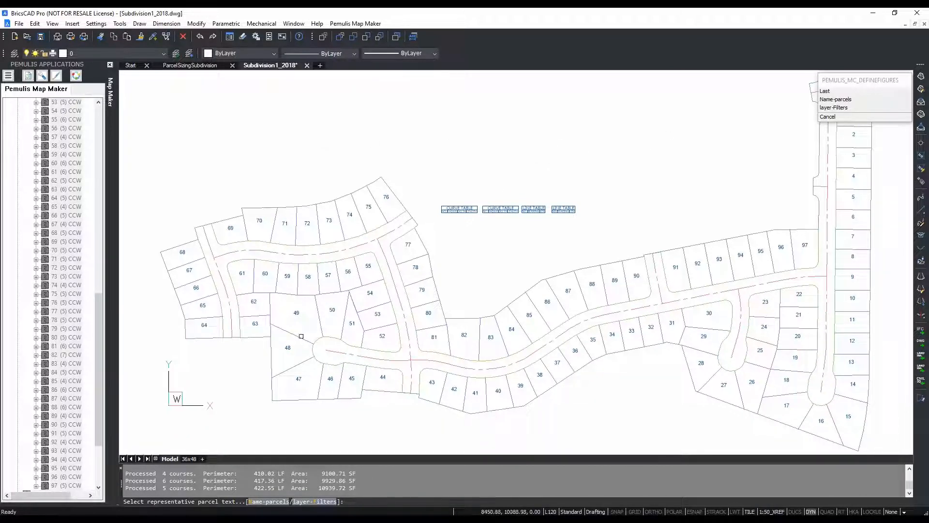
- Review the processed courses, perimeters and areas in the prompt history, and end the parcel definition command
{"action": "key", "text": "F2"}
{"action": "left_click_drag", "start_coordinate": [663, 300], "coordinate": [331, 156]}
{"action": "left_click_drag", "start_coordinate": [592, 338], "coordinate": [584, 264]}
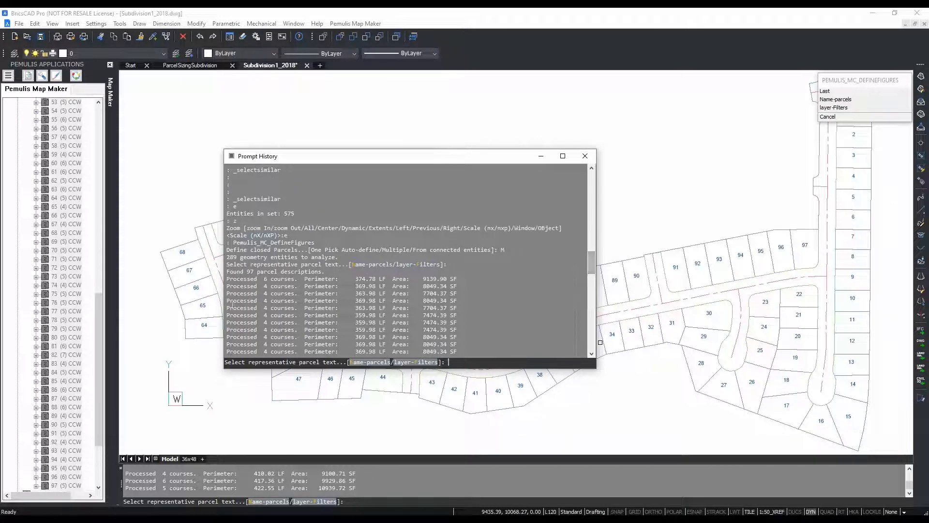
{"action": "left_click_drag", "start_coordinate": [227, 279], "coordinate": [300, 278]}
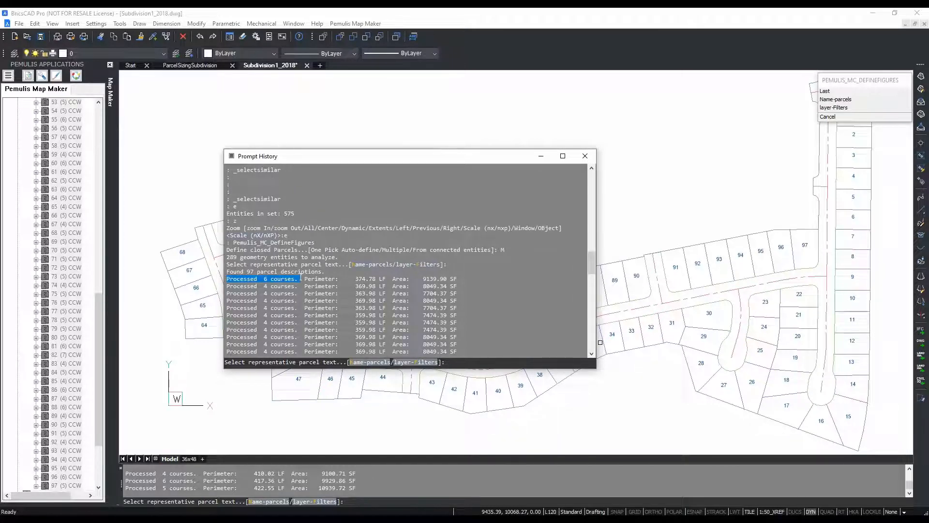
{"action": "left_click_drag", "start_coordinate": [300, 278], "coordinate": [453, 279]}
{"action": "left_click_drag", "start_coordinate": [590, 264], "coordinate": [591, 347]}
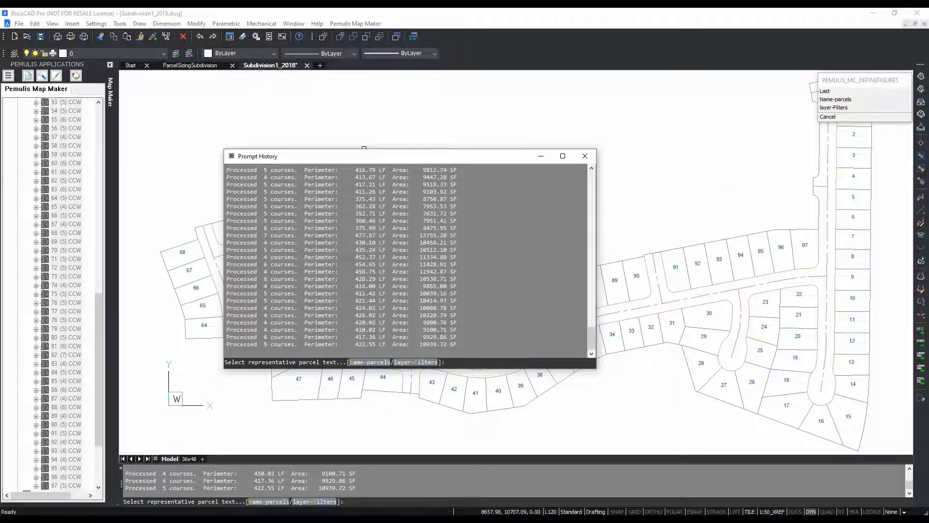
{"action": "right_click", "coordinate": [471, 413]}
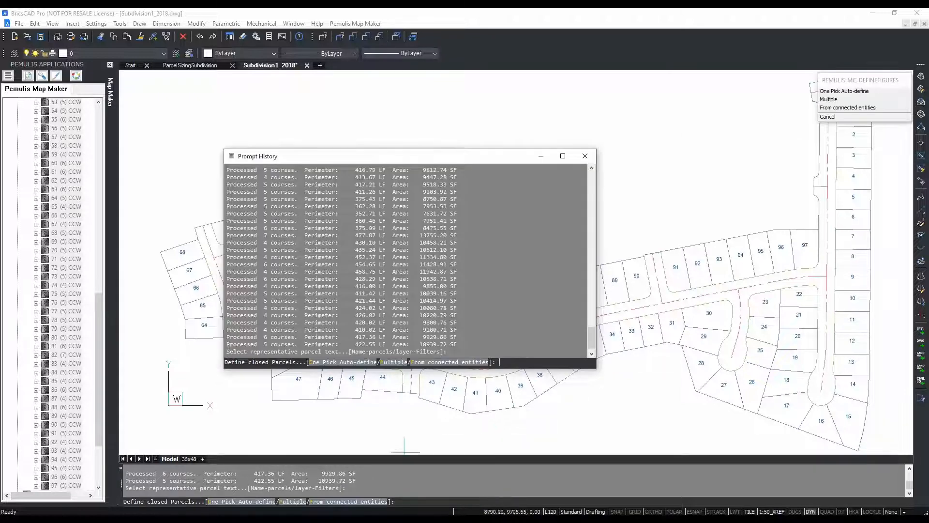
{"action": "right_click", "coordinate": [524, 430]}
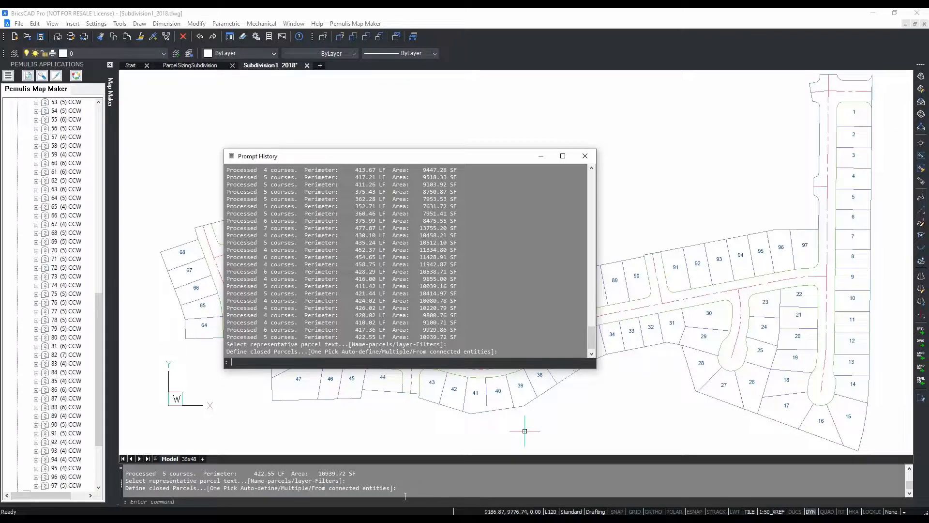
- Review the list of parcels 1 to 97 and the available project commands in the new Subdivsion 1-97 project
{"action": "scroll", "coordinate": [87, 125], "scroll_direction": "up", "scroll_amount": 16}
{"action": "scroll", "coordinate": [87, 125], "scroll_direction": "up", "scroll_amount": 2}
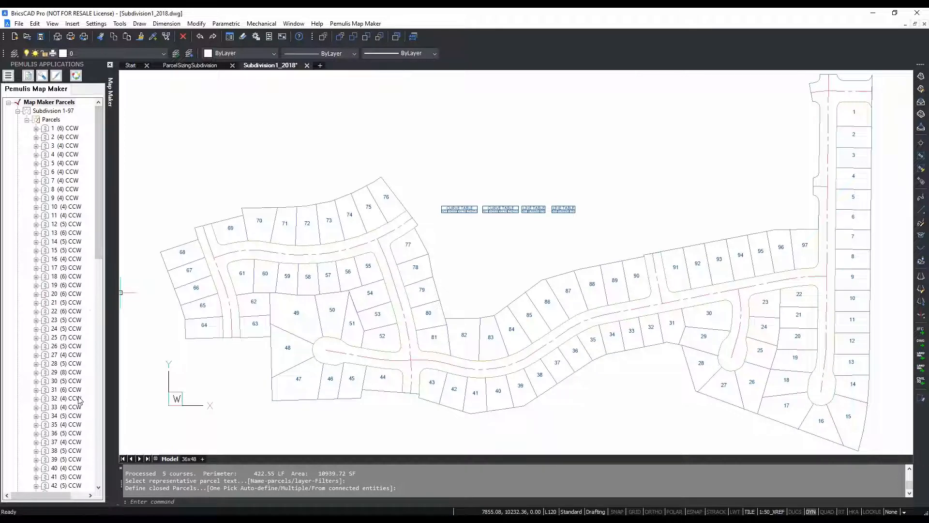
{"action": "left_click_drag", "start_coordinate": [98, 256], "coordinate": [109, 196]}
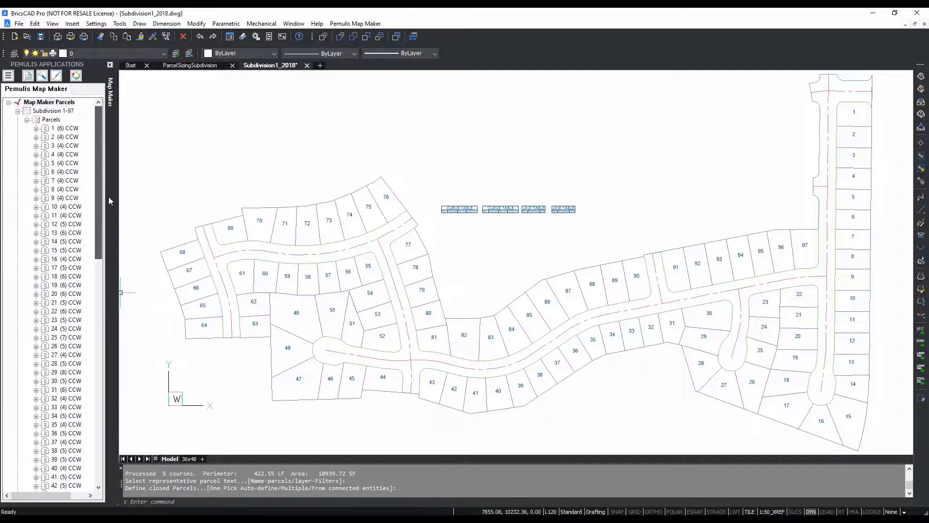
{"action": "left_click", "coordinate": [56, 113]}
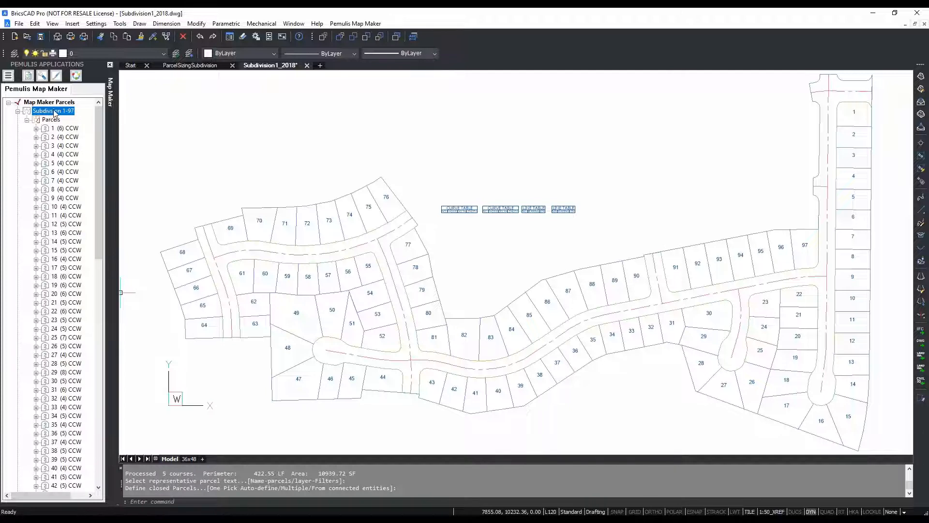
{"action": "right_click", "coordinate": [54, 112]}
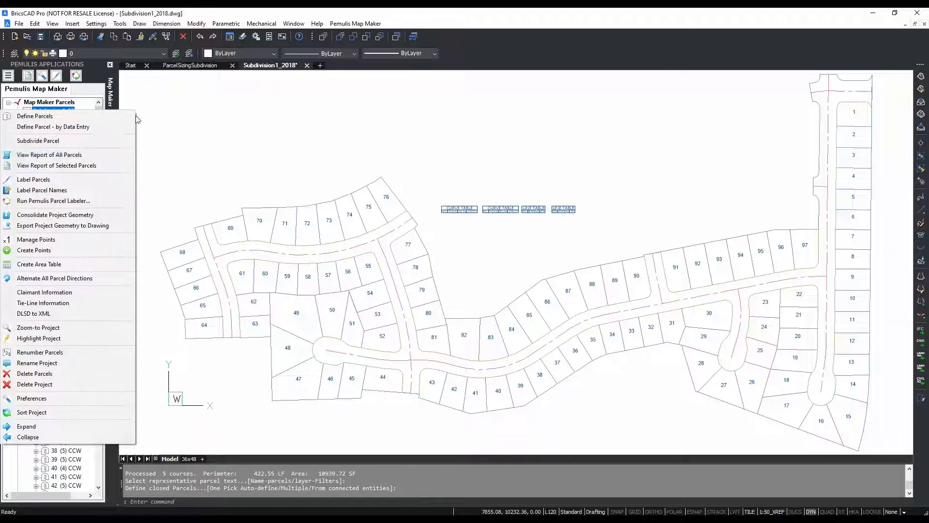
{"action": "left_click", "coordinate": [162, 468]}
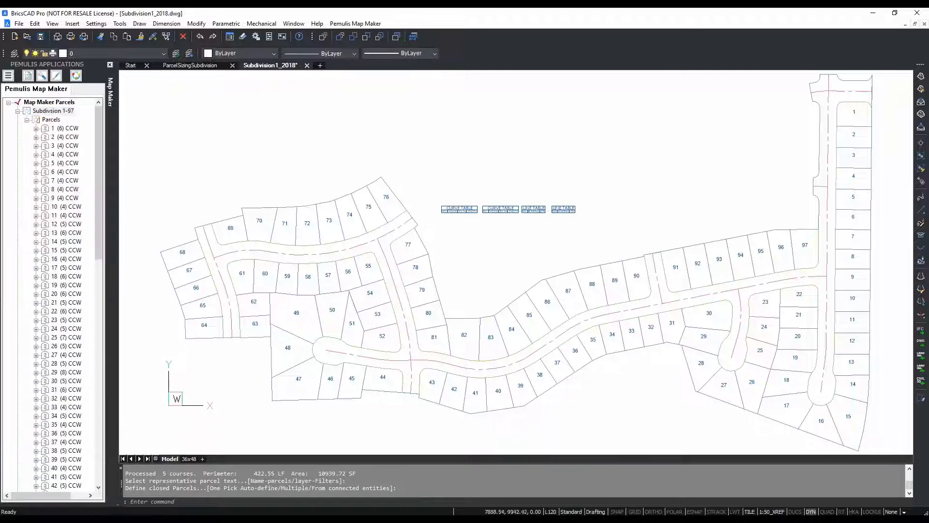
{"action": "left_click_drag", "start_coordinate": [100, 227], "coordinate": [107, 465]}
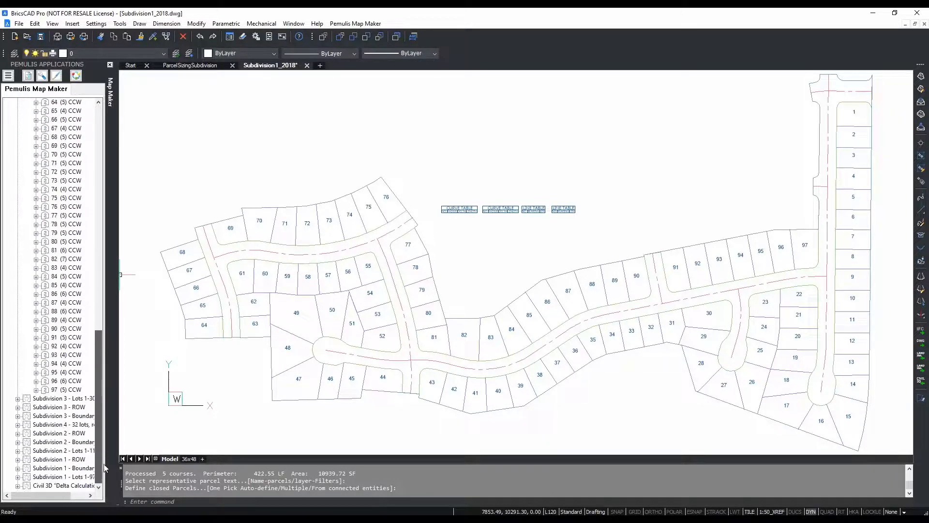
{"action": "left_click", "coordinate": [68, 390]}
{"action": "left_click_drag", "start_coordinate": [99, 394], "coordinate": [100, 153]}
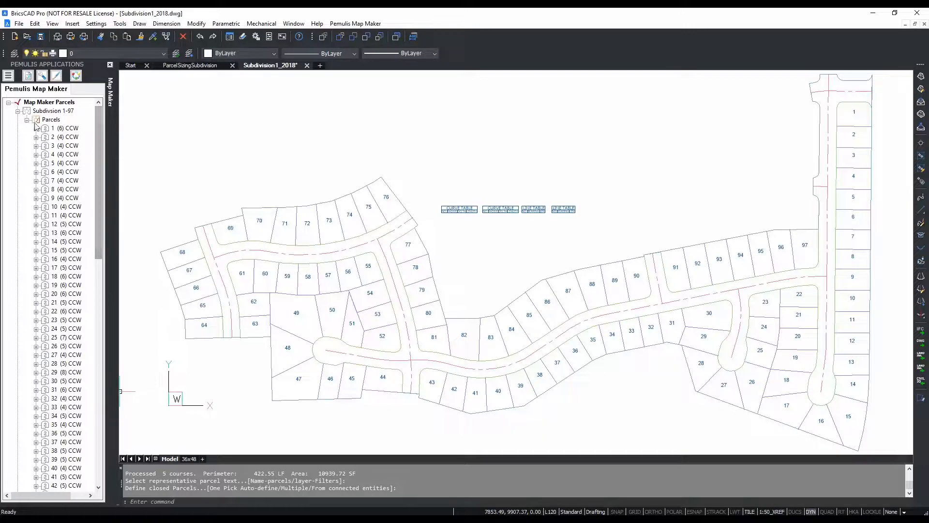
- View the report of all parcels in the Subdivsion 1-97 project and enlarge the report window
{"action": "right_click", "coordinate": [53, 111]}
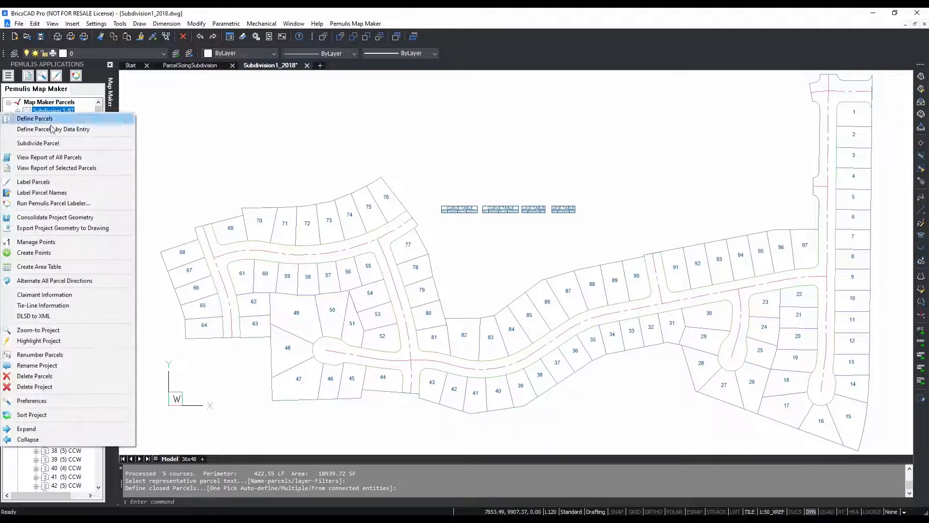
{"action": "left_click", "coordinate": [57, 157]}
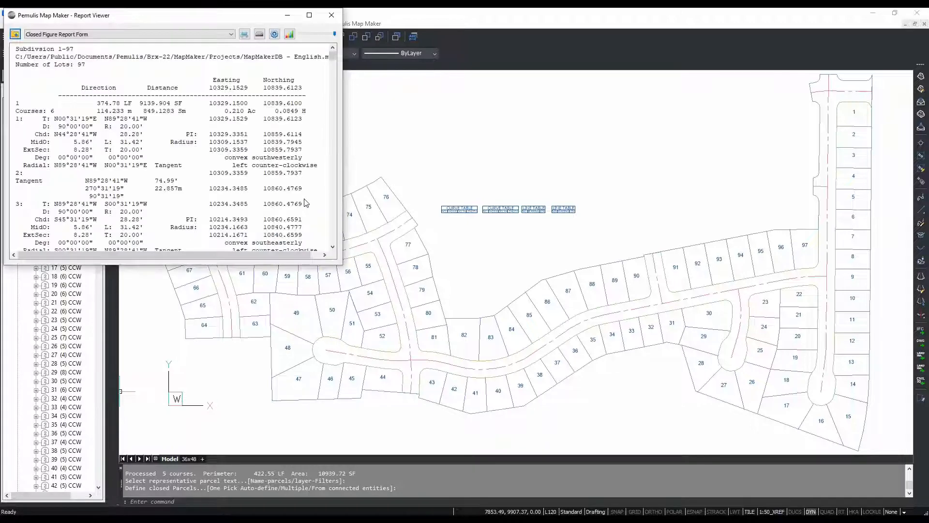
{"action": "left_click_drag", "start_coordinate": [168, 18], "coordinate": [293, 64]}
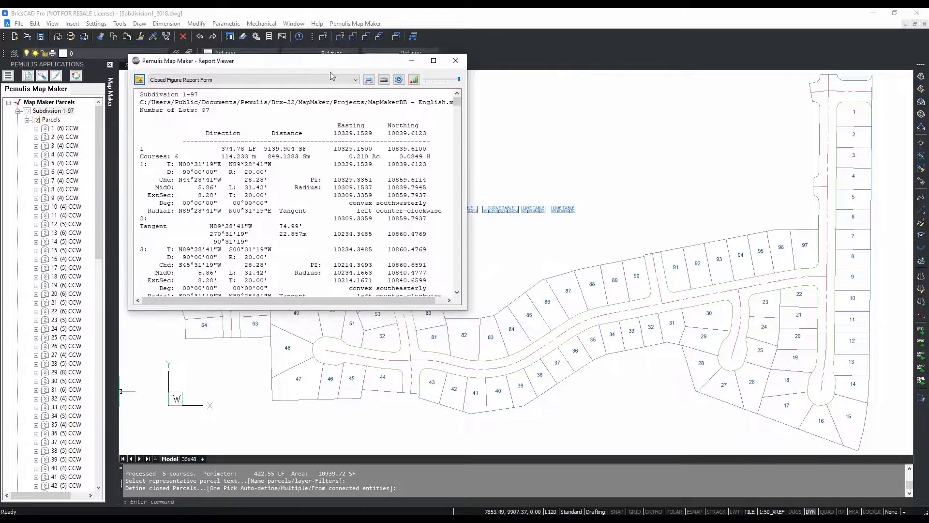
{"action": "left_click_drag", "start_coordinate": [468, 311], "coordinate": [516, 407]}
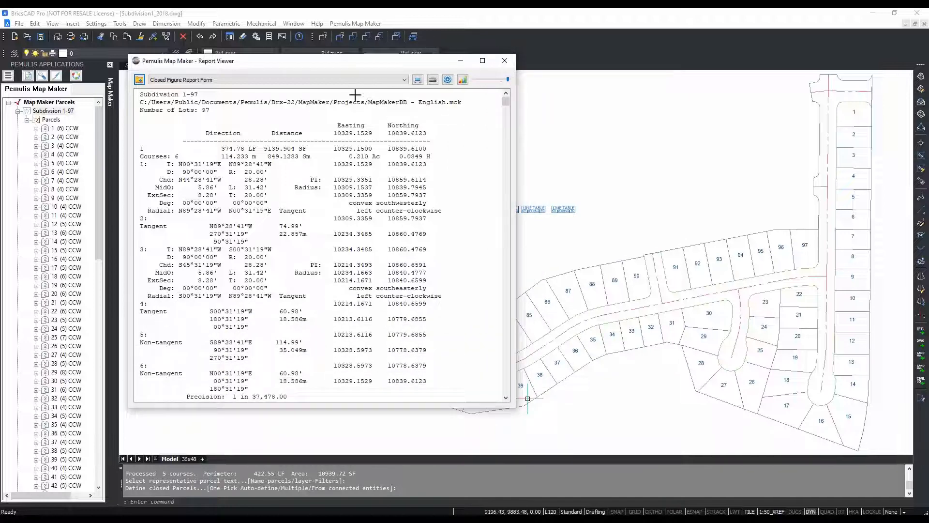
- Switch the parcel report to the Closure Only form and examine the closure data for each lot
{"action": "left_click", "coordinate": [315, 81]}
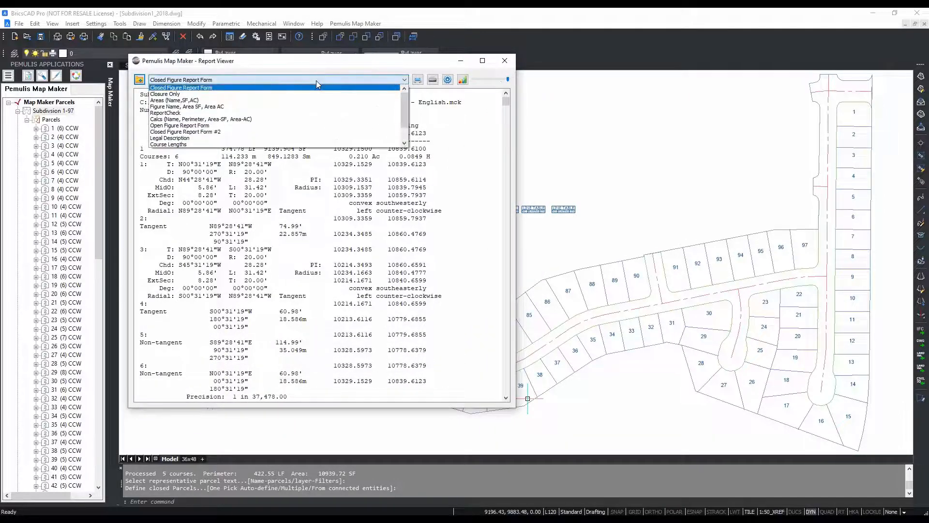
{"action": "left_click", "coordinate": [198, 95]}
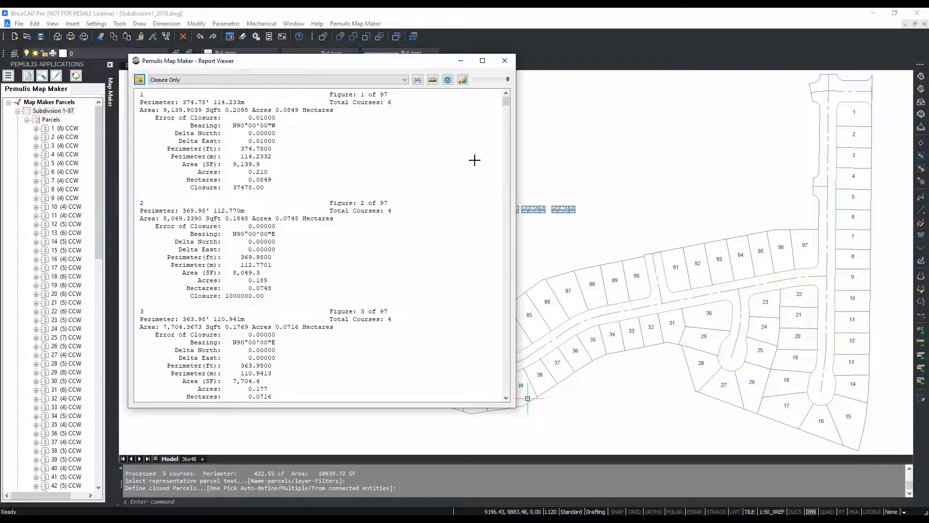
{"action": "mouse_move", "coordinate": [503, 103]}
{"action": "left_mouse_down"}
{"action": "mouse_move", "coordinate": [533, 347]}
{"action": "mouse_move", "coordinate": [520, 402]}
{"action": "mouse_move", "coordinate": [489, 104]}
{"action": "left_mouse_up"}
- Switch the parcel report to the Legal Description form, read through the lot descriptions and close the report
{"action": "left_click", "coordinate": [268, 85]}
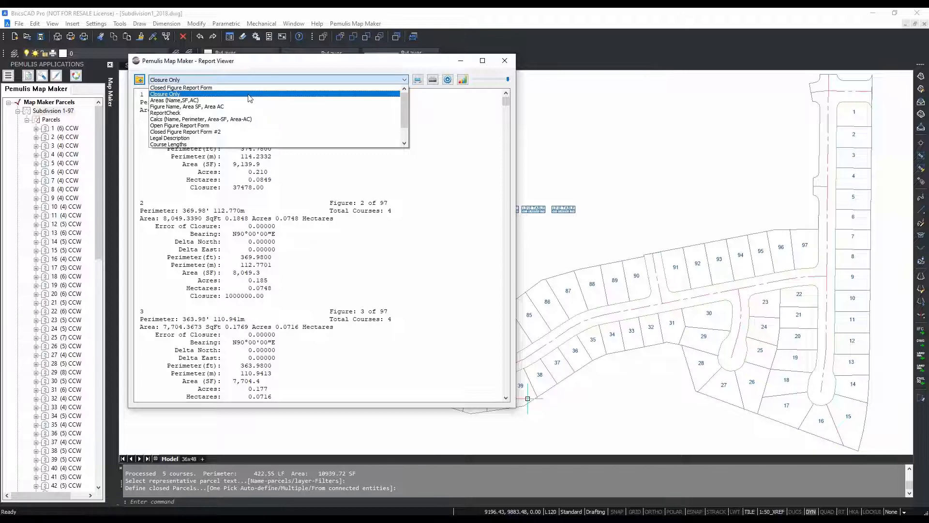
{"action": "left_click", "coordinate": [195, 140]}
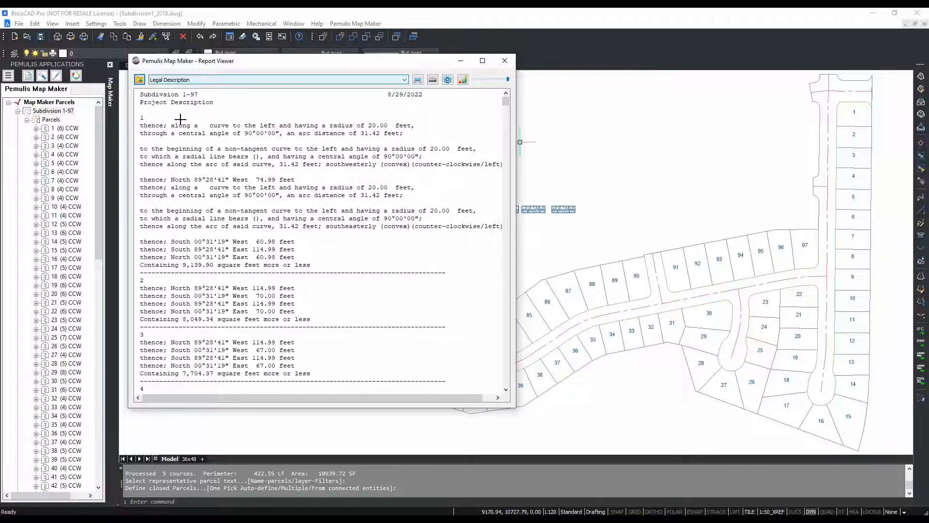
{"action": "scroll", "coordinate": [263, 251], "scroll_direction": "down", "scroll_amount": 2}
{"action": "scroll", "coordinate": [262, 251], "scroll_direction": "down", "scroll_amount": 12}
{"action": "scroll", "coordinate": [261, 252], "scroll_direction": "down", "scroll_amount": 10}
{"action": "scroll", "coordinate": [520, 216], "scroll_direction": "down", "scroll_amount": 1}
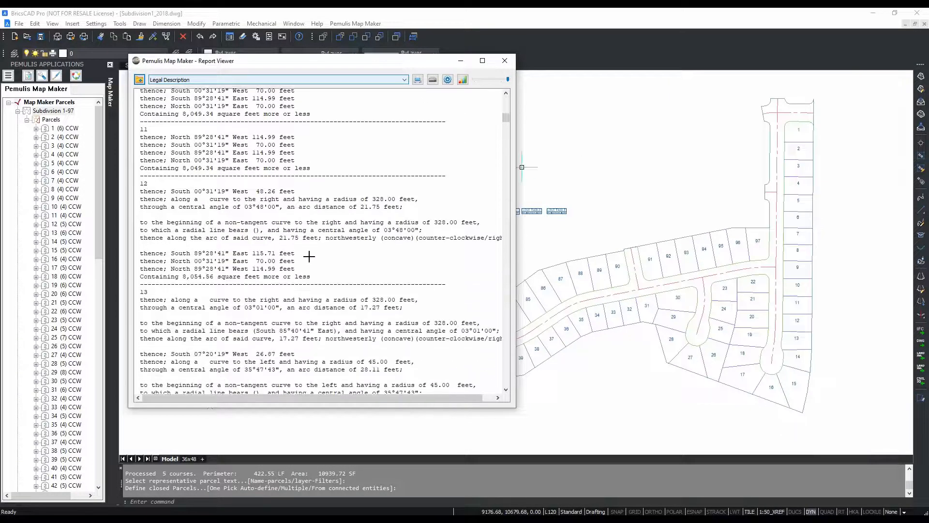
{"action": "scroll", "coordinate": [312, 254], "scroll_direction": "down", "scroll_amount": 2}
{"action": "left_click", "coordinate": [264, 81]}
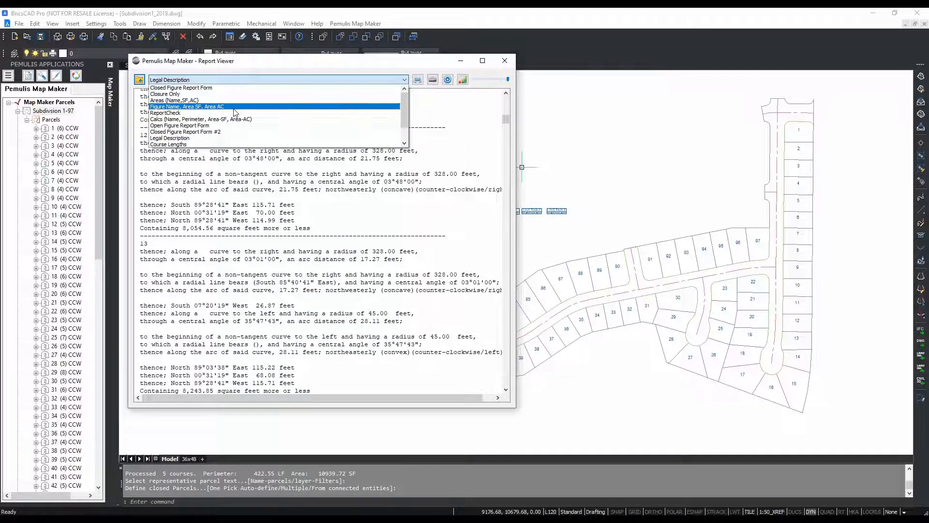
{"action": "left_click", "coordinate": [395, 63]}
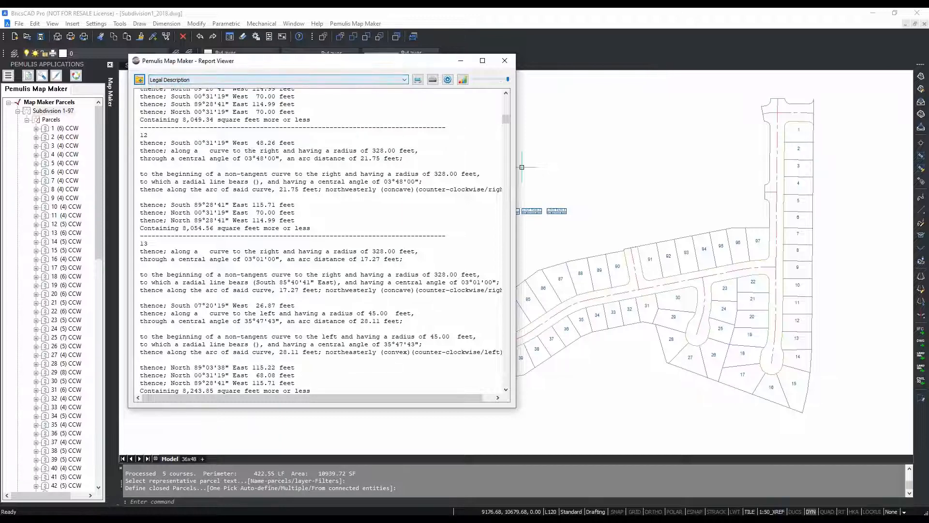
{"action": "left_click", "coordinate": [505, 61]}
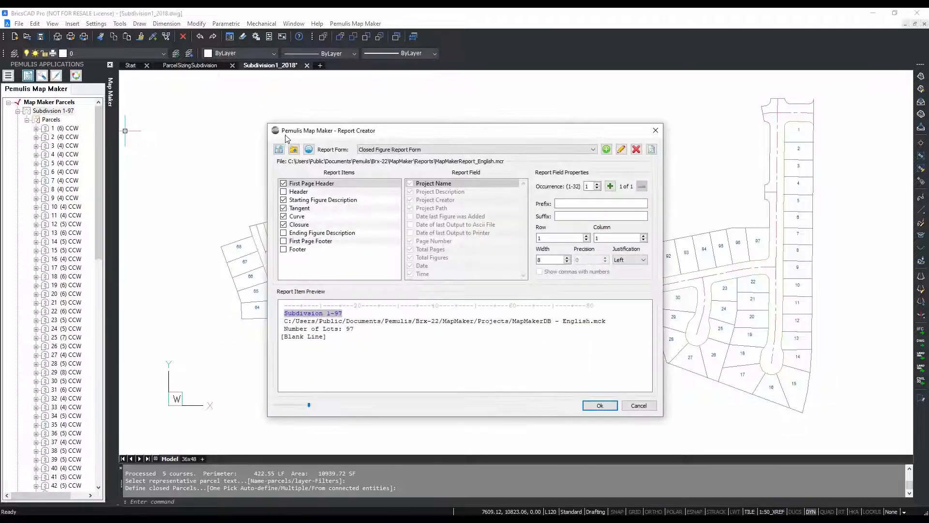
- Examine the settings of the Closure Only and Legal Description report forms in the Report Creator
{"action": "left_click_drag", "start_coordinate": [387, 136], "coordinate": [249, 96]}
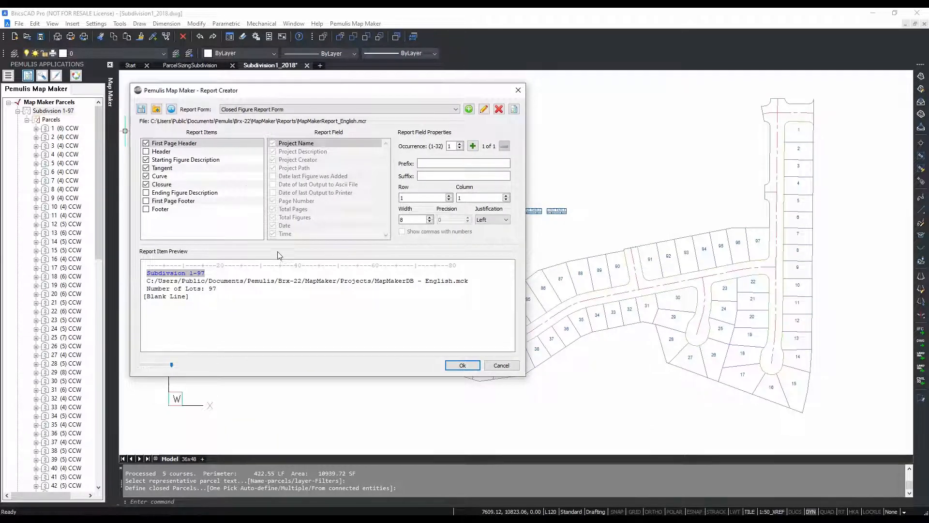
{"action": "left_click", "coordinate": [295, 109]}
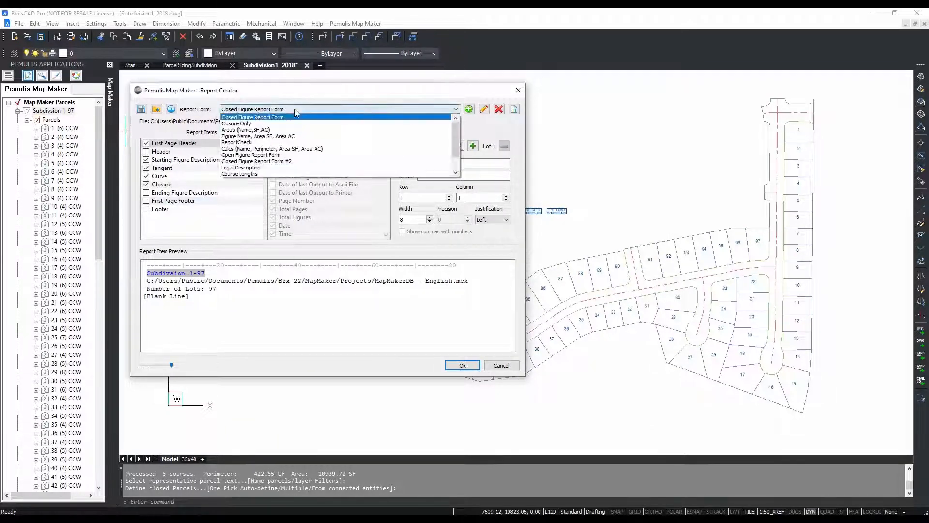
{"action": "left_click", "coordinate": [258, 124]}
{"action": "left_click", "coordinate": [274, 111]}
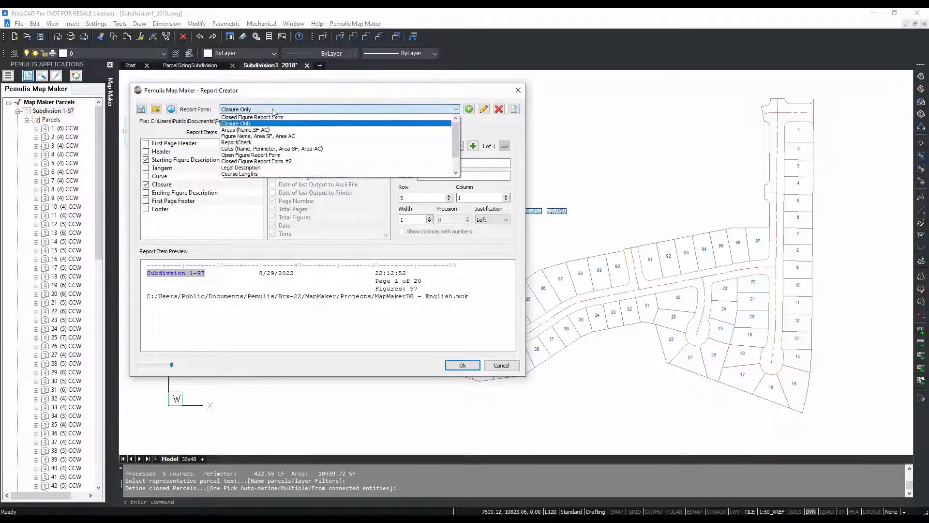
{"action": "left_click", "coordinate": [280, 167]}
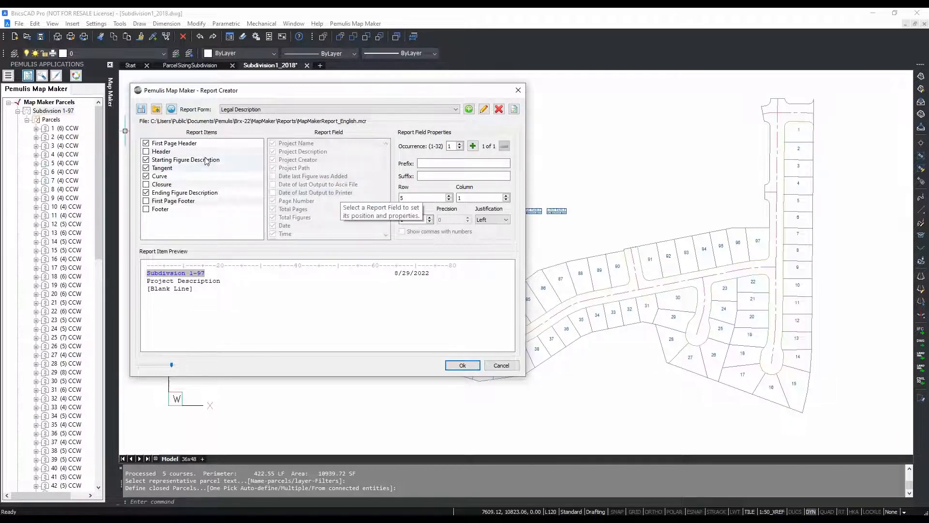
- Examine the first page header, starting figure description, tangent and curve items of the Legal Description report form
{"action": "left_click", "coordinate": [187, 144]}
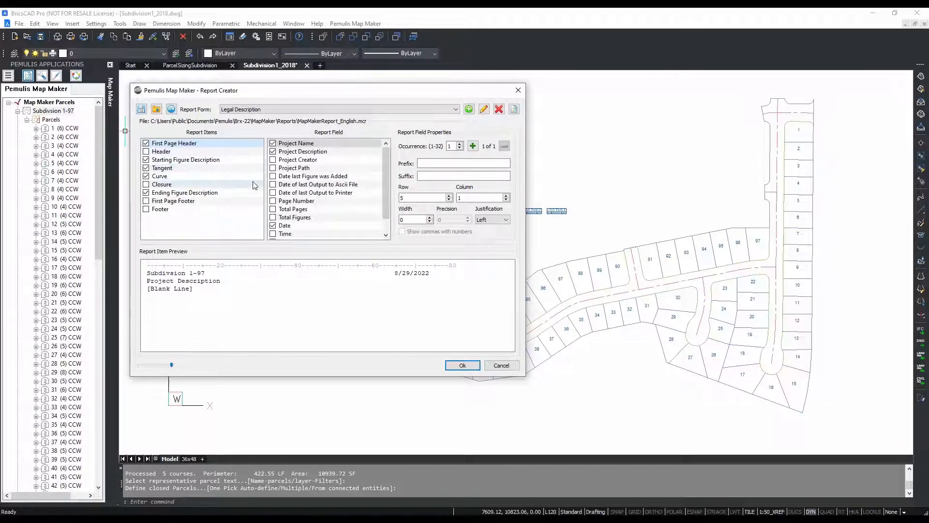
{"action": "left_click", "coordinate": [168, 160]}
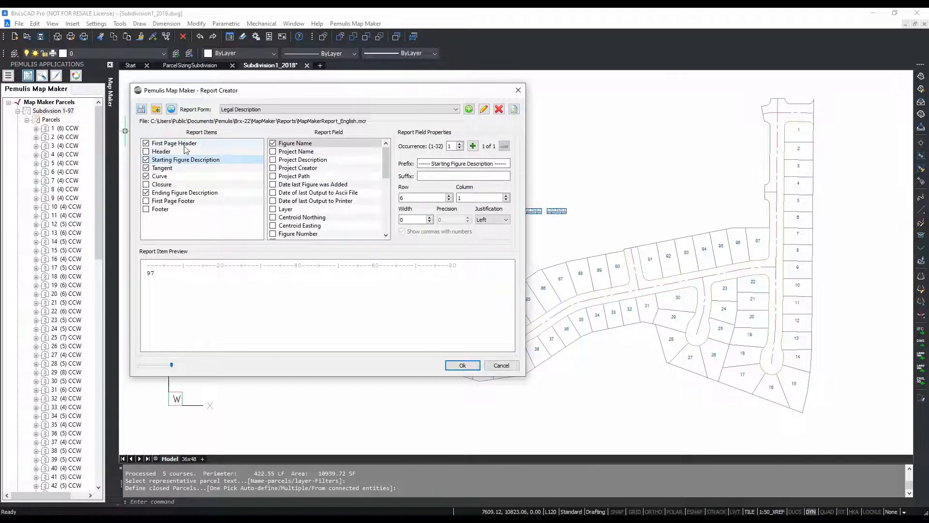
{"action": "left_click", "coordinate": [176, 168]}
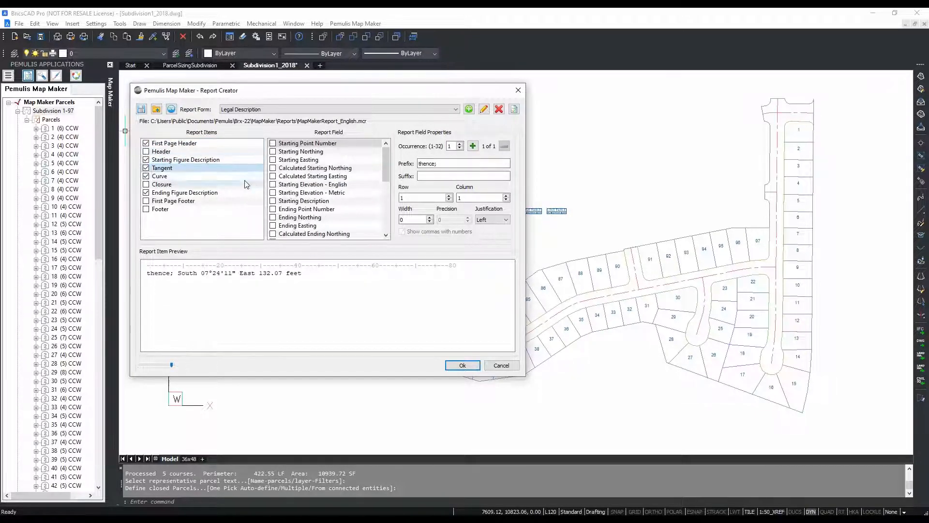
{"action": "mouse_move", "coordinate": [389, 150]}
{"action": "left_mouse_down"}
{"action": "mouse_move", "coordinate": [386, 221]}
{"action": "mouse_move", "coordinate": [387, 169]}
{"action": "mouse_move", "coordinate": [395, 233]}
{"action": "mouse_move", "coordinate": [391, 149]}
{"action": "left_mouse_up"}
{"action": "left_click", "coordinate": [160, 176]}
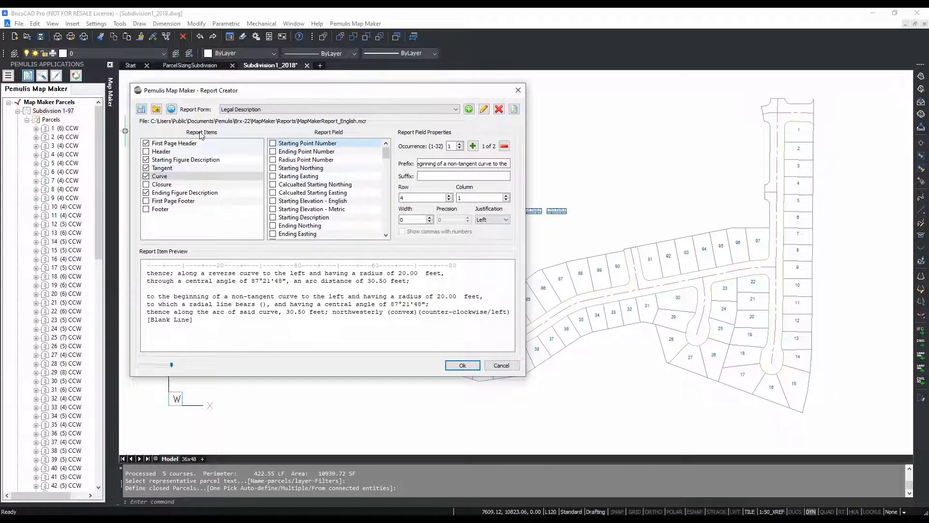
- Examine the tangent item of Closed Figure Report Form #2 and leave the Report Creator without saving
{"action": "left_click", "coordinate": [270, 109]}
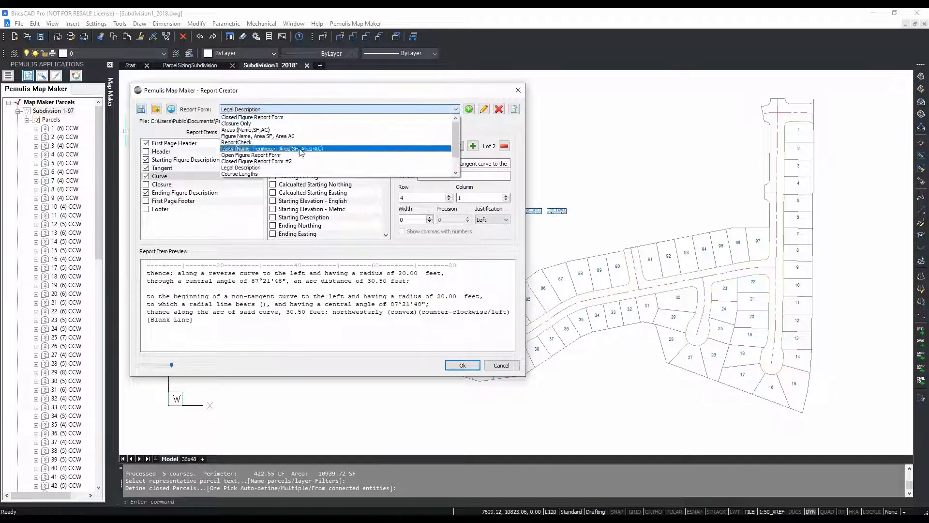
{"action": "left_click", "coordinate": [278, 161]}
{"action": "left_click", "coordinate": [161, 168]}
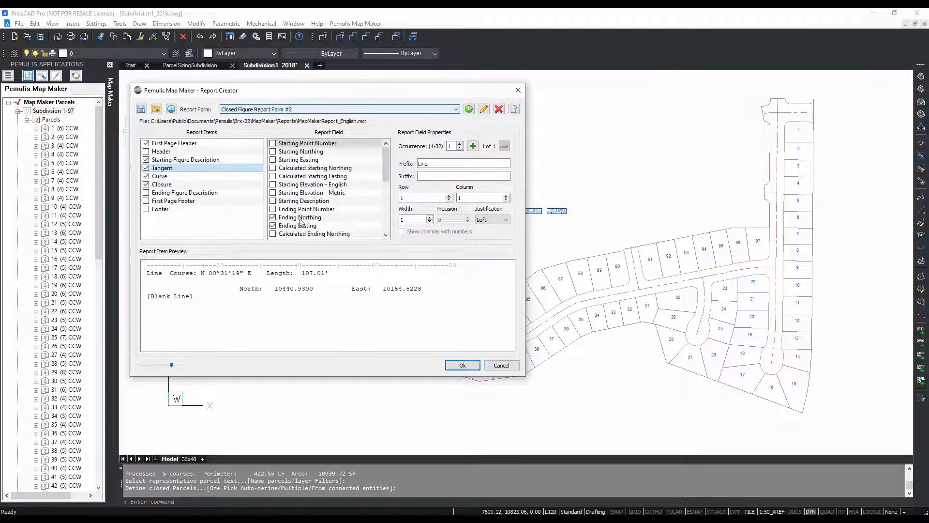
{"action": "left_click", "coordinate": [502, 367]}
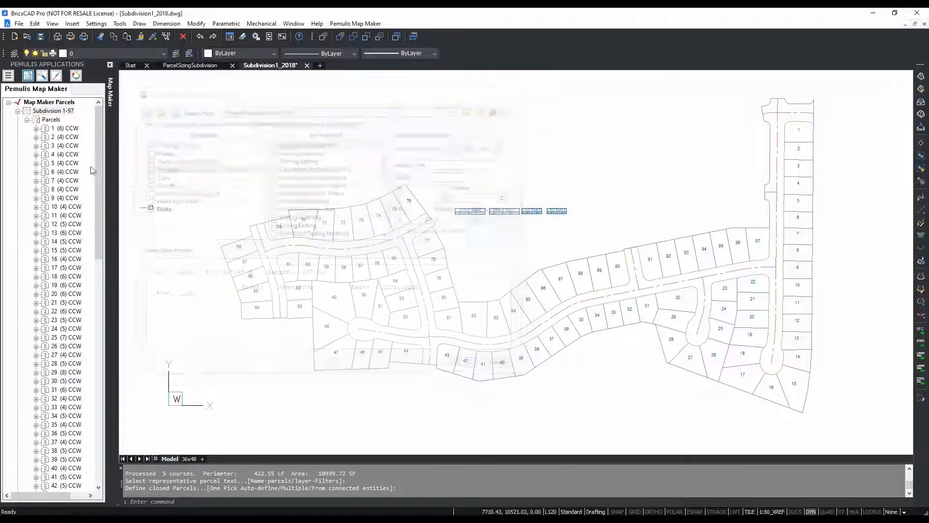
- Expand the courses of parcel 1 in the parcel tree and zoom the drawing to that parcel
{"action": "left_click", "coordinate": [36, 128]}
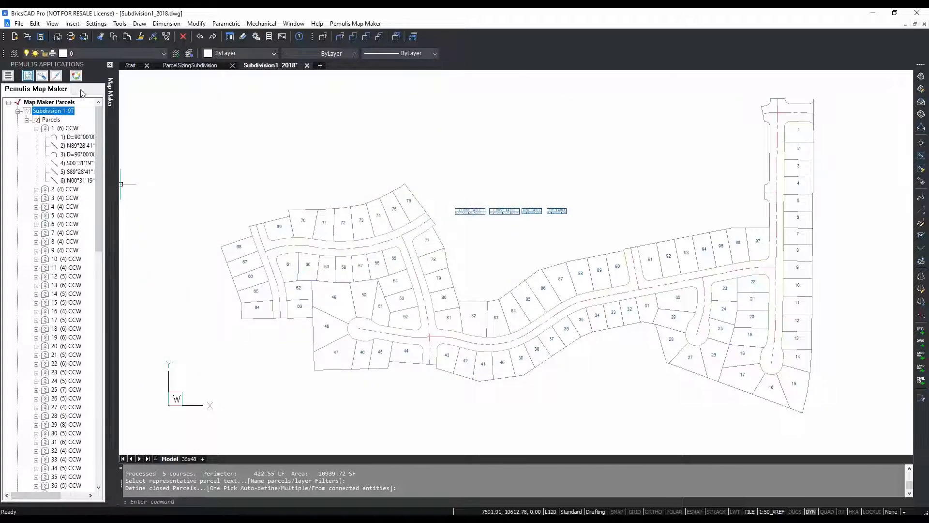
{"action": "right_click", "coordinate": [67, 115]}
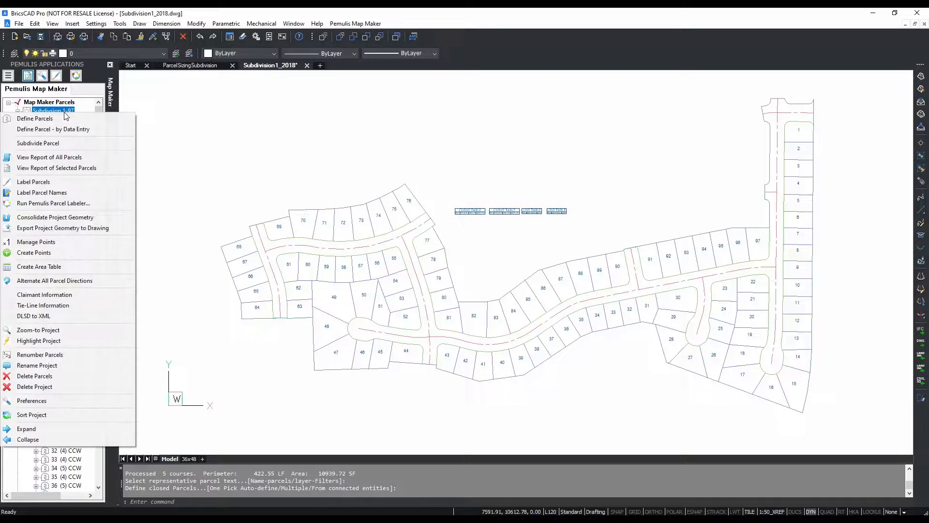
{"action": "key", "text": "Escape"}
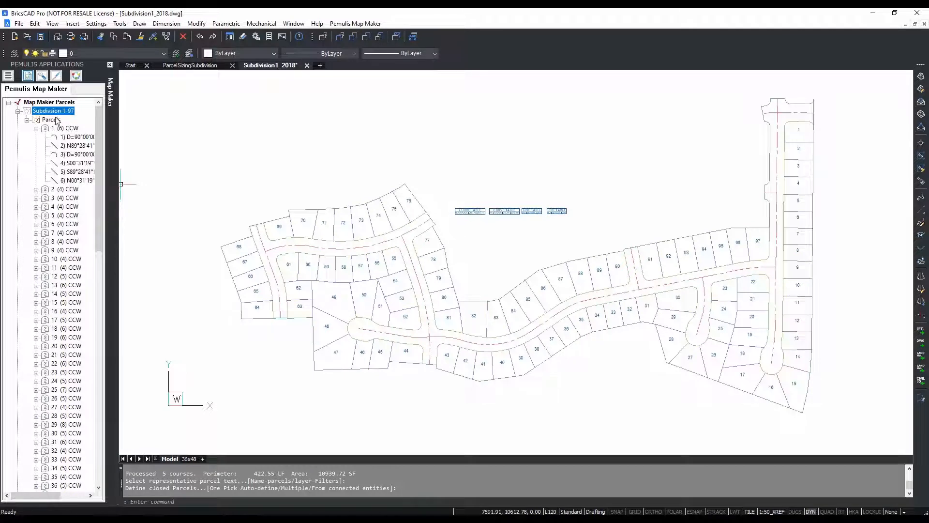
{"action": "left_click", "coordinate": [70, 128]}
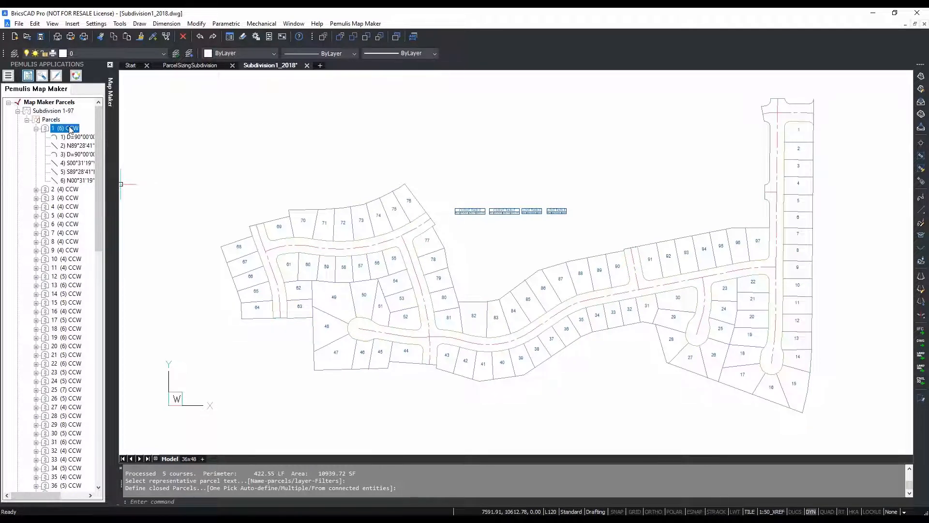
{"action": "right_click", "coordinate": [59, 129]}
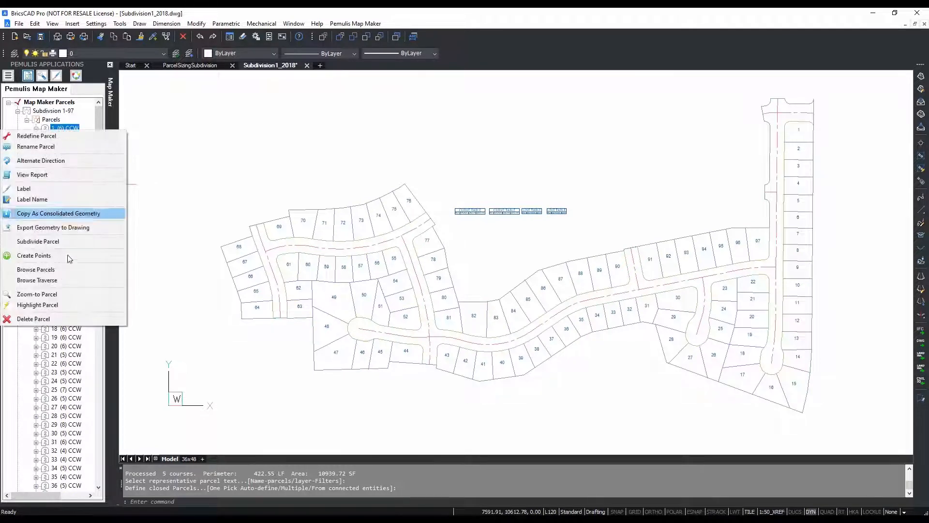
{"action": "left_click", "coordinate": [47, 295]}
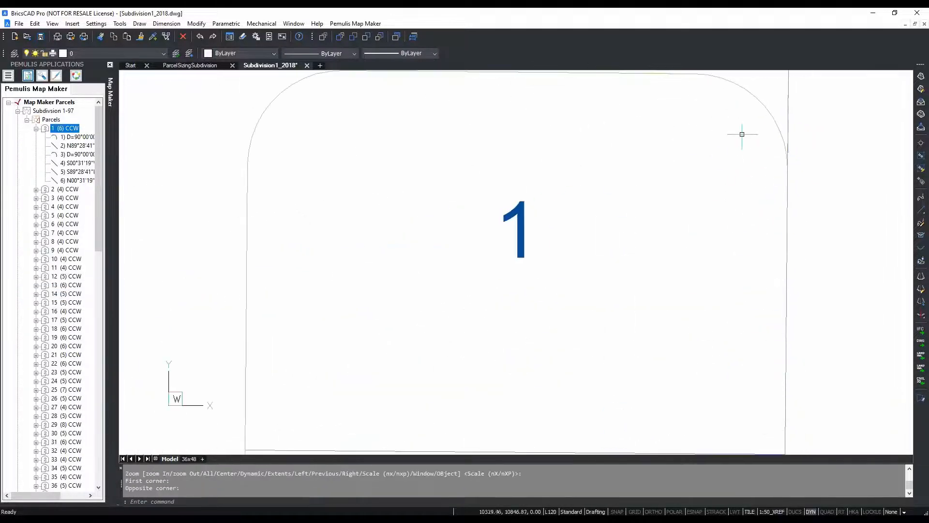
{"action": "scroll", "coordinate": [556, 194], "scroll_direction": "down", "scroll_amount": 2}
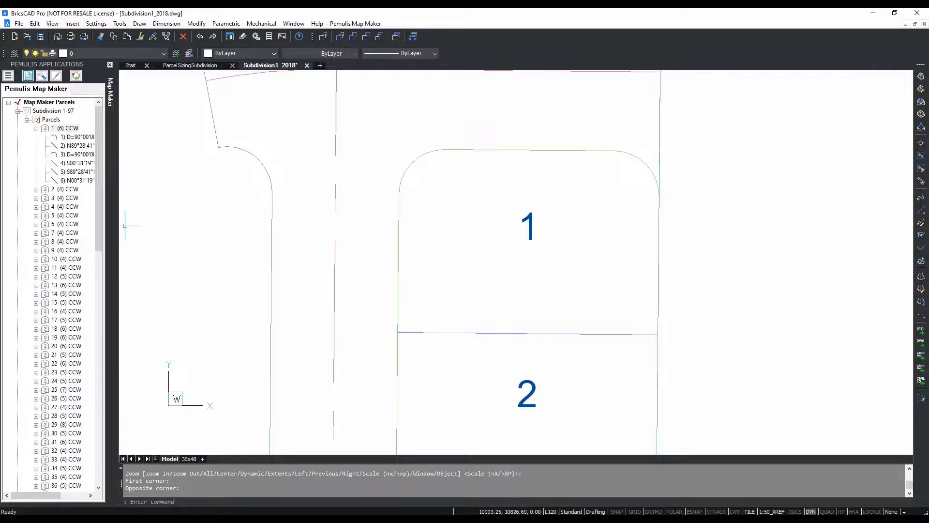
- View the report of parcel 1 in Closed Figure Report Form #2, read its curve data and close the report
{"action": "right_click", "coordinate": [62, 132]}
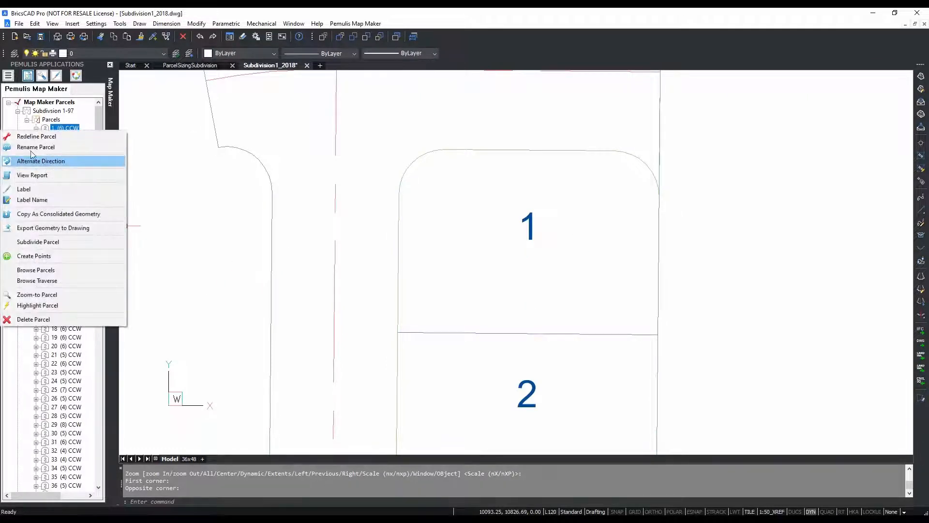
{"action": "left_click", "coordinate": [61, 176]}
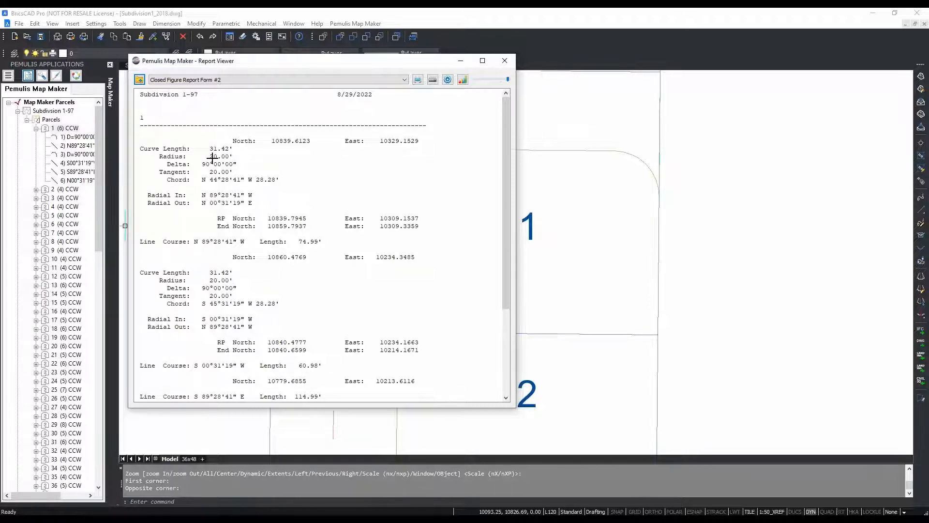
{"action": "left_click", "coordinate": [504, 60]}
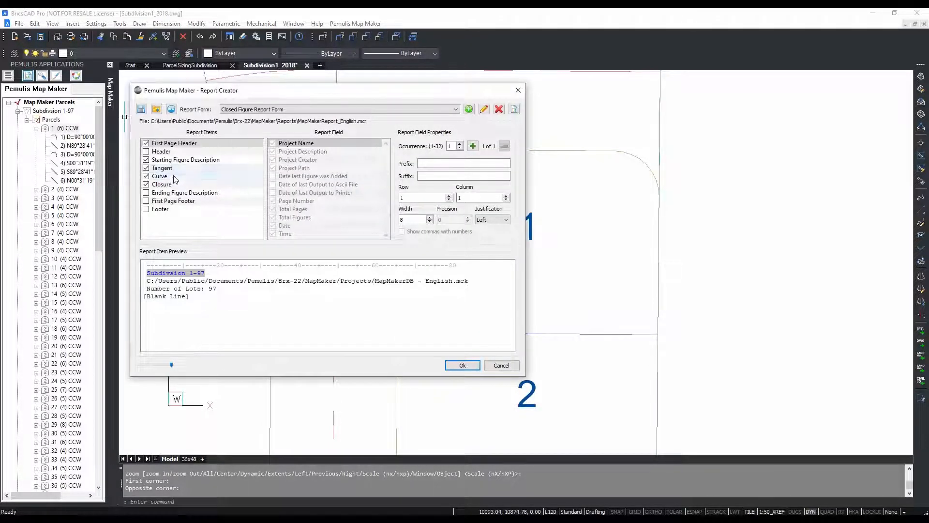
- In the Closed Figure Report Form, set the precision of the curve's Radius Length - English field to 3 and save the change
{"action": "left_click", "coordinate": [176, 177]}
{"action": "left_click_drag", "start_coordinate": [389, 154], "coordinate": [394, 175]}
{"action": "left_click", "coordinate": [324, 177]}
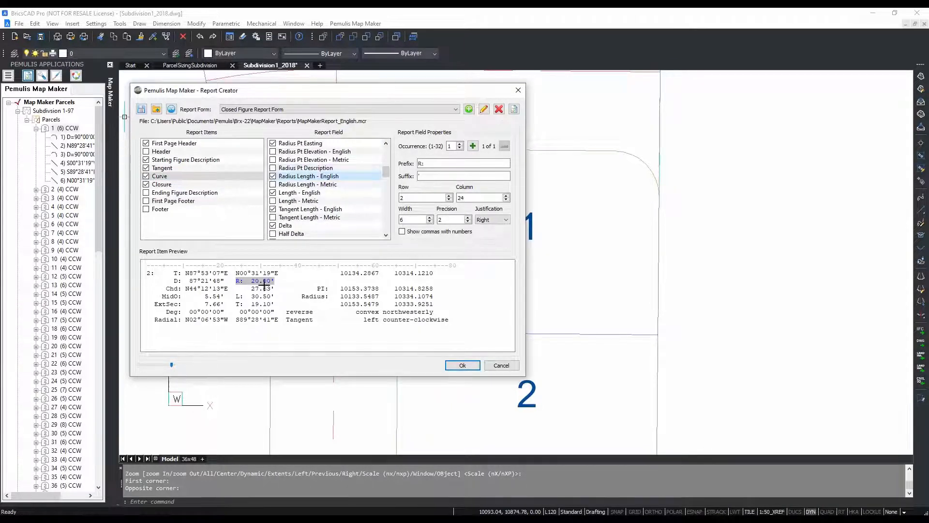
{"action": "left_click", "coordinate": [468, 218]}
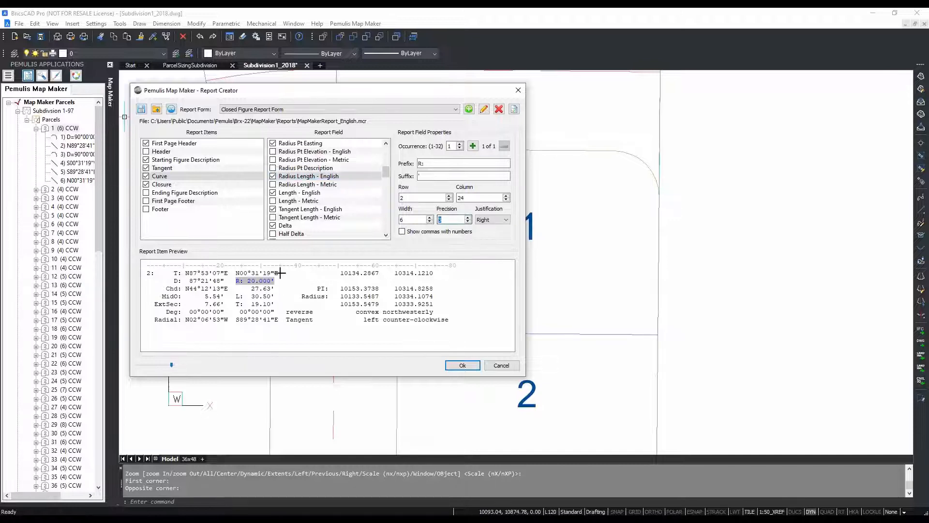
{"action": "left_click", "coordinate": [462, 365]}
- View the report of parcel 1 in the Closed Figure Report Form, check its curve radius values and close the report
{"action": "right_click", "coordinate": [67, 129]}
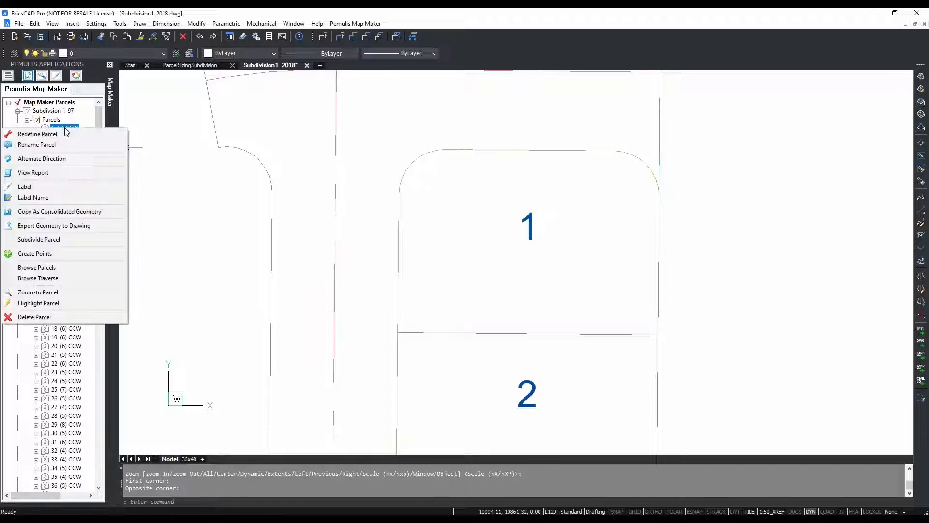
{"action": "left_click", "coordinate": [63, 173]}
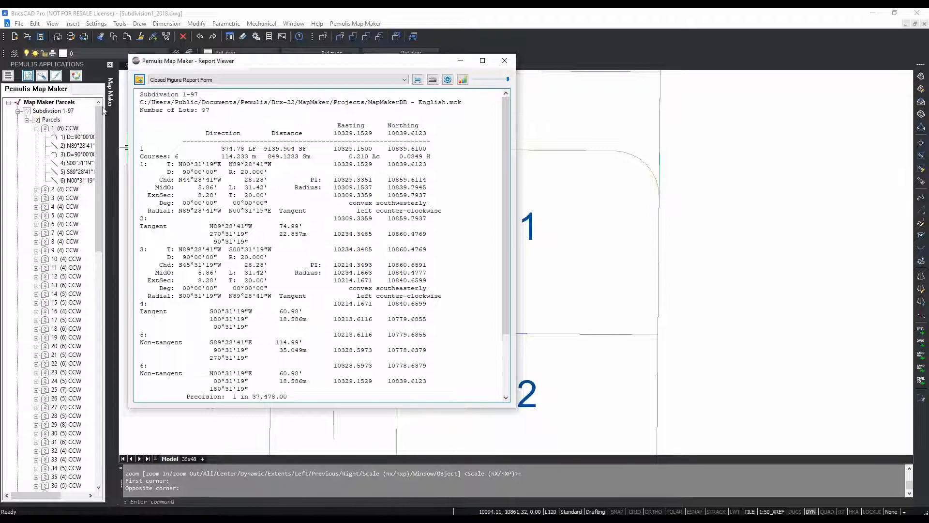
{"action": "left_click", "coordinate": [505, 61]}
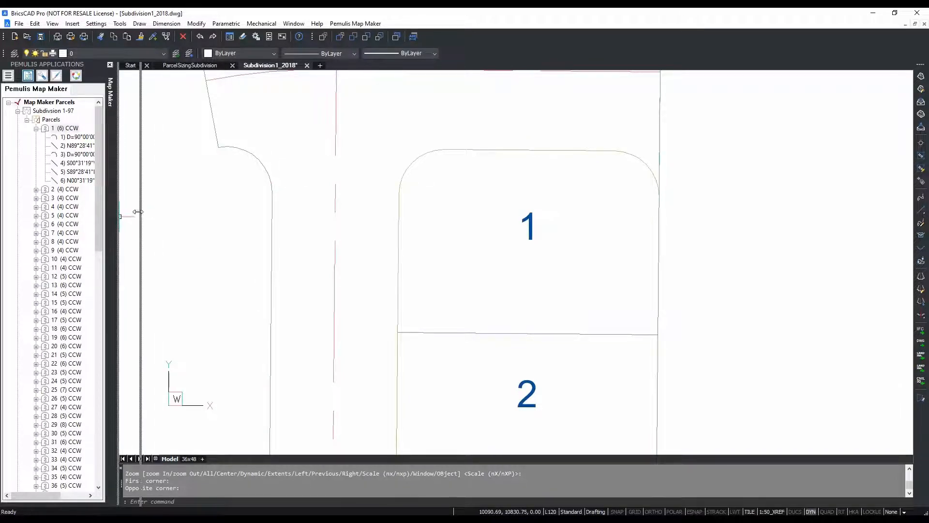
- Widen the parcel tree to show more of the course data and zoom the drawing to its extents
{"action": "left_click_drag", "start_coordinate": [105, 213], "coordinate": [126, 213]}
{"action": "type", "text": "z"}
{"action": "key", "text": "Return"}
{"action": "type", "text": "e"}
{"action": "key", "text": "Return"}
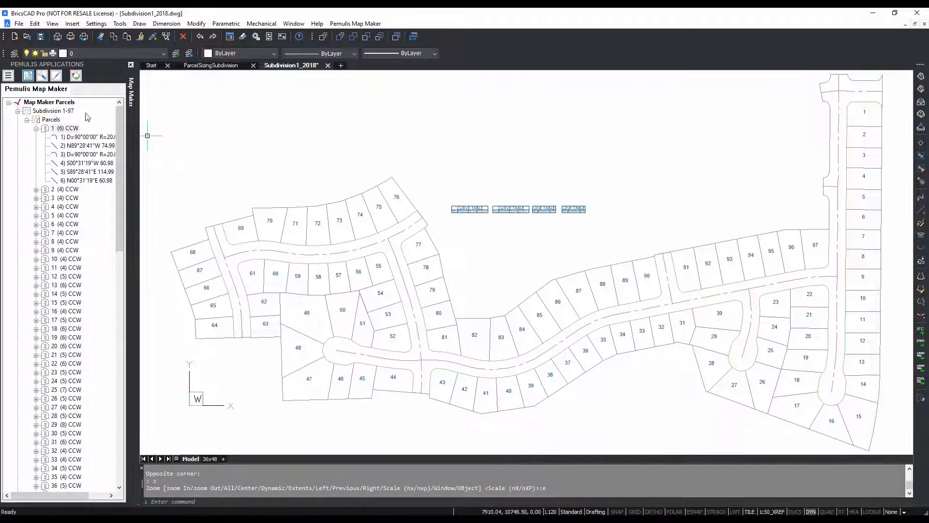
{"action": "left_click", "coordinate": [53, 110]}
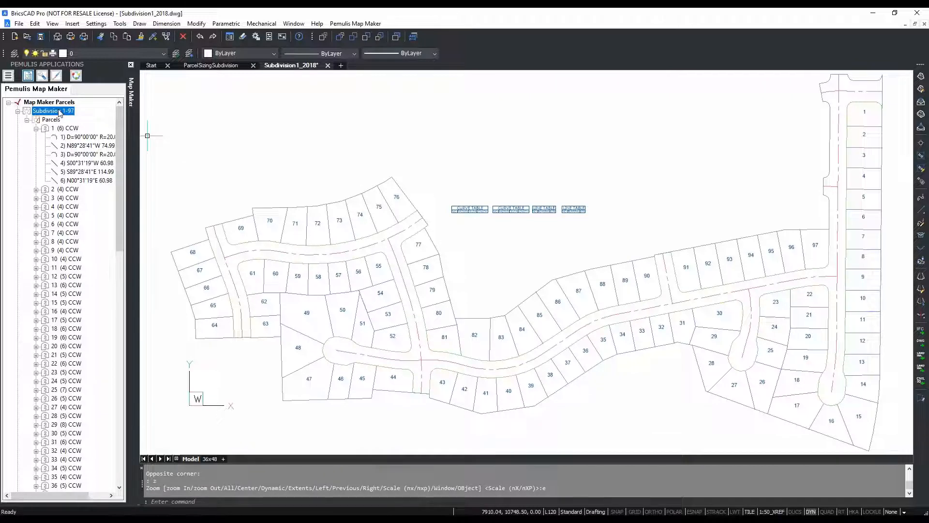
{"action": "right_click", "coordinate": [60, 113]}
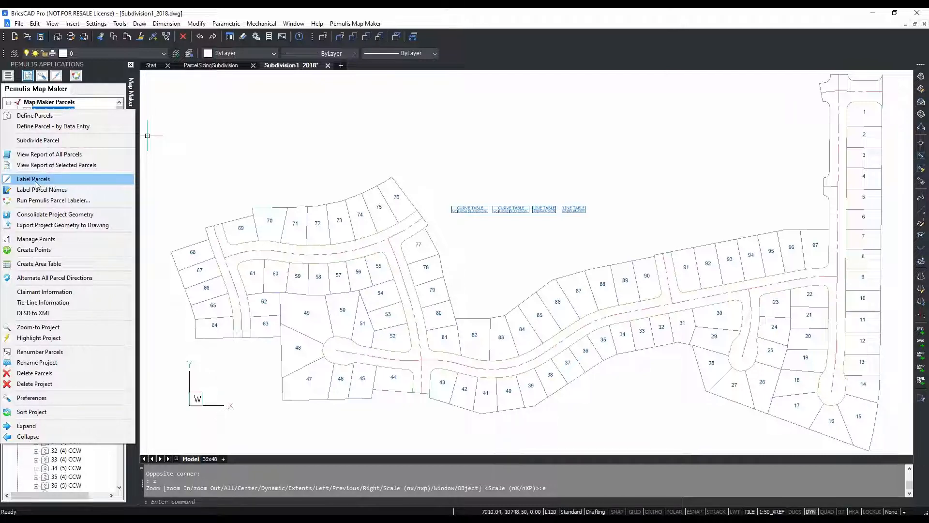
{"action": "left_click", "coordinate": [102, 95]}
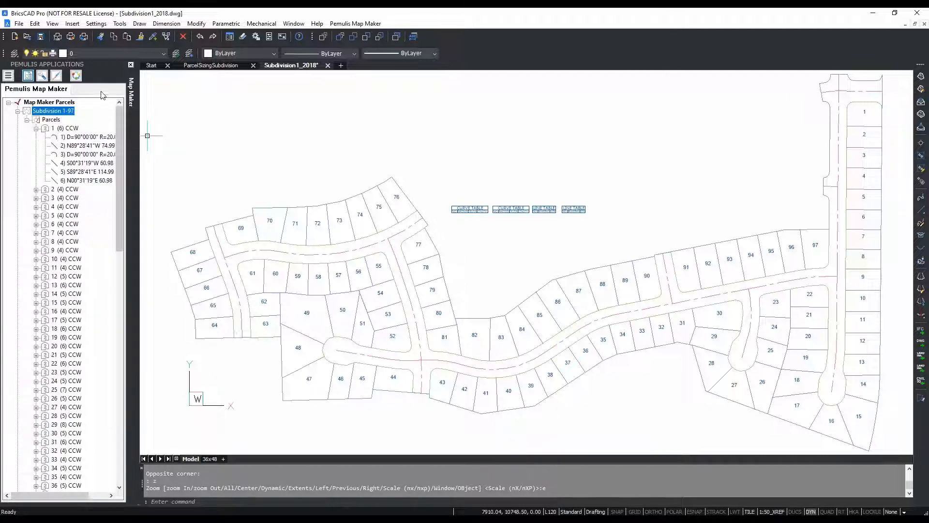
- Zoom to parcel 1 and label its lines and curves in the drawing
{"action": "right_click", "coordinate": [65, 130]}
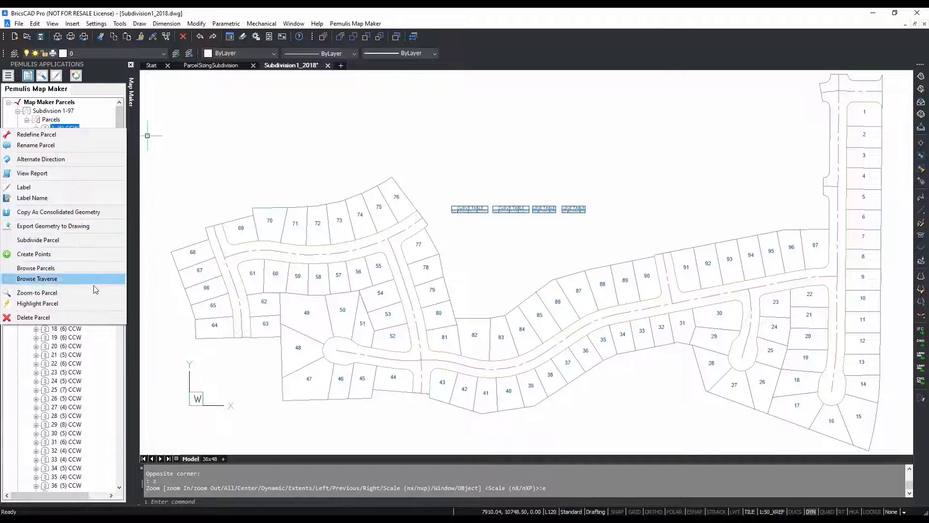
{"action": "left_click", "coordinate": [63, 295]}
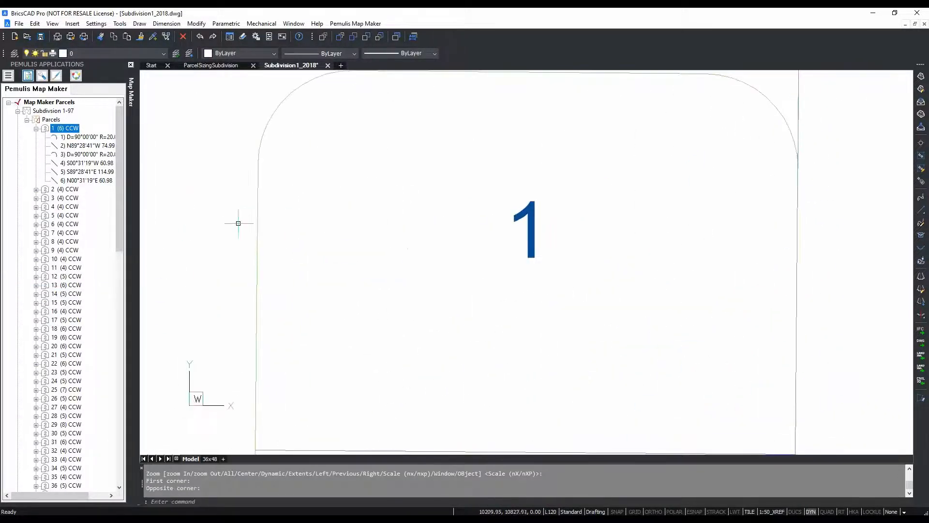
{"action": "right_click", "coordinate": [58, 128]}
{"action": "left_click", "coordinate": [54, 187]}
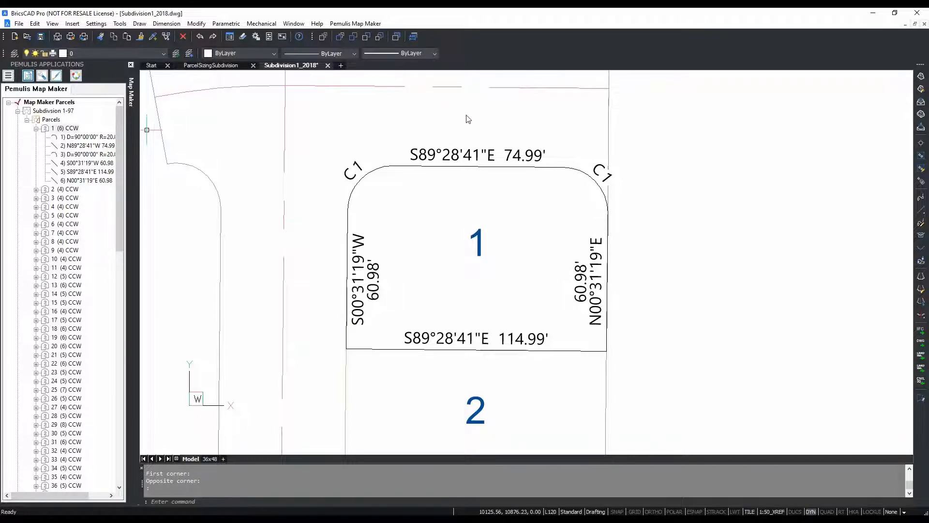
- Enlarge the label preview beside the Labeling Styles settings and load the labeling database "Labeler - Annotative - Metric - Victoria, AU.lbl"
{"action": "left_click_drag", "start_coordinate": [474, 111], "coordinate": [177, 69]}
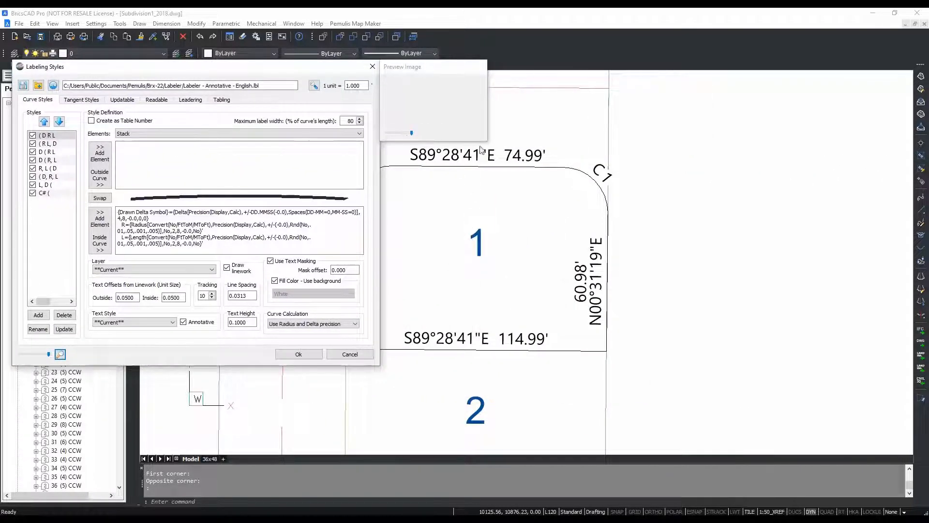
{"action": "left_click_drag", "start_coordinate": [488, 141], "coordinate": [652, 269]}
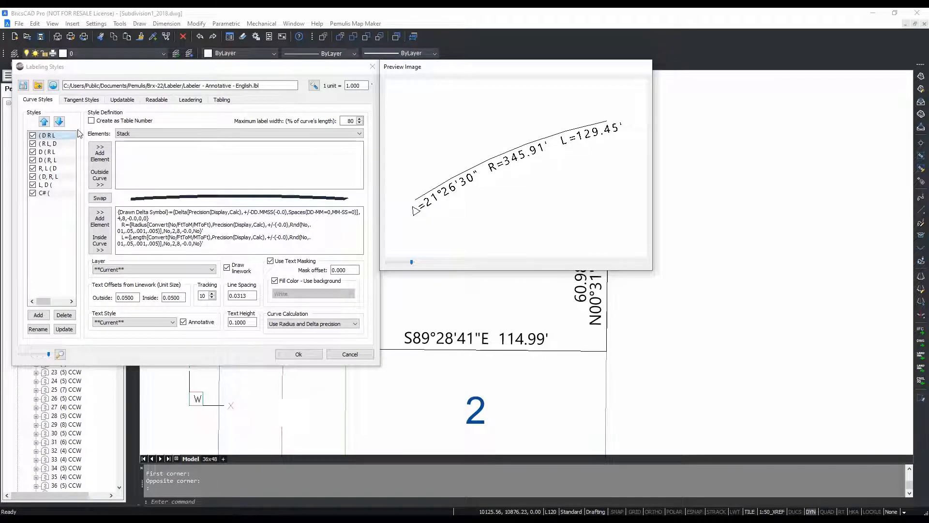
{"action": "left_click", "coordinate": [39, 86]}
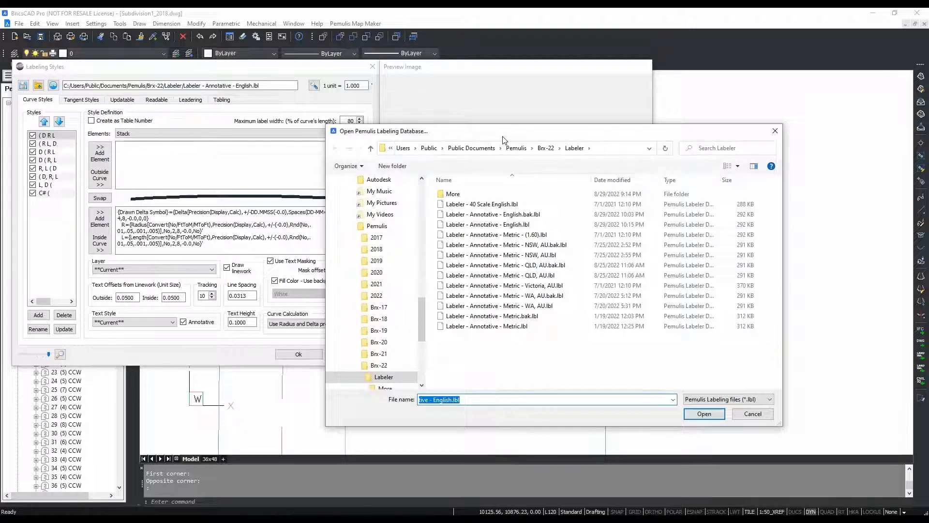
{"action": "left_click_drag", "start_coordinate": [379, 96], "coordinate": [329, 108]}
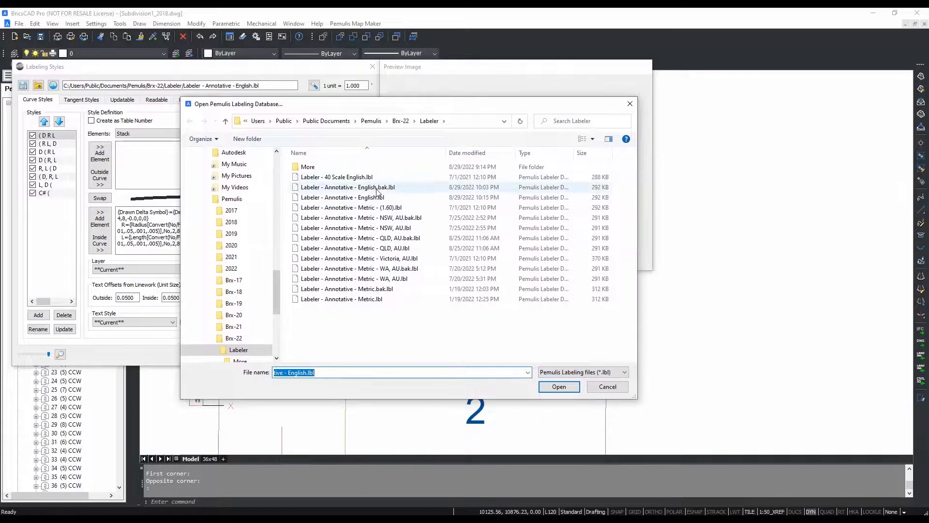
{"action": "left_click", "coordinate": [372, 207]}
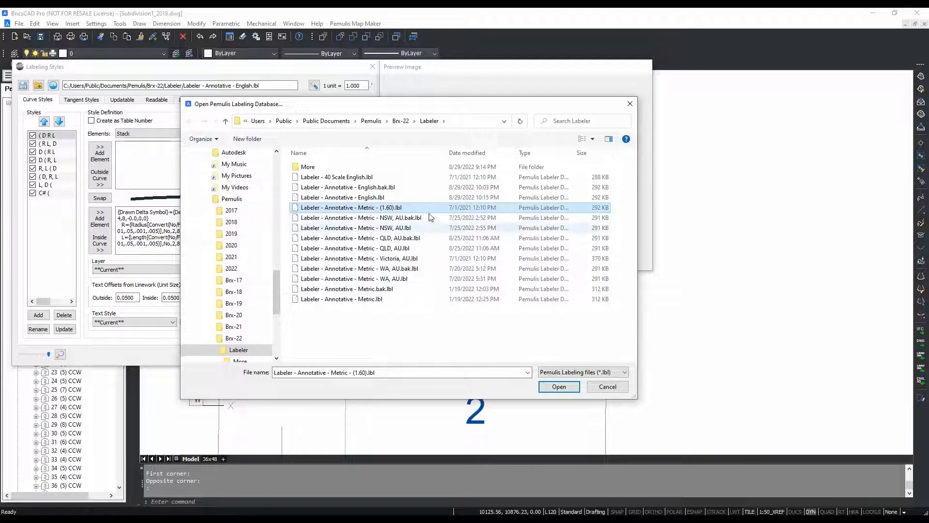
{"action": "left_click", "coordinate": [396, 258]}
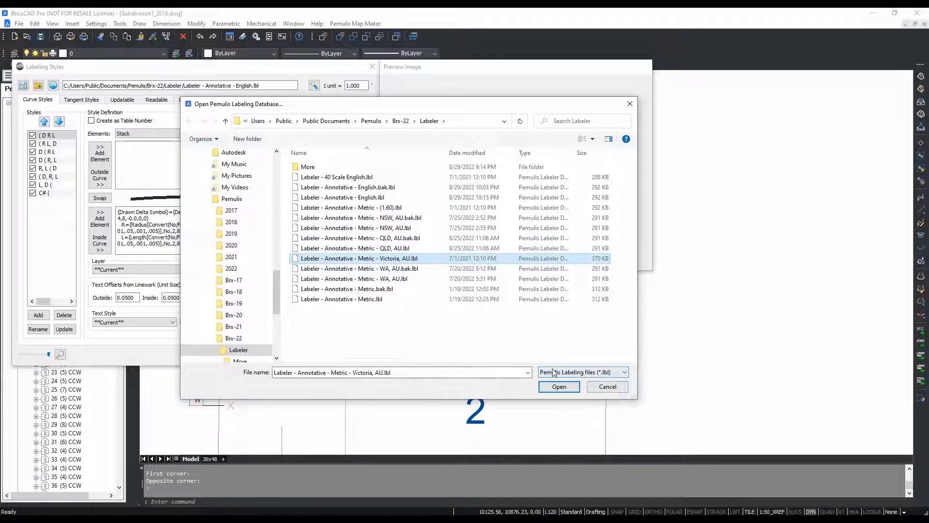
{"action": "left_click", "coordinate": [559, 387]}
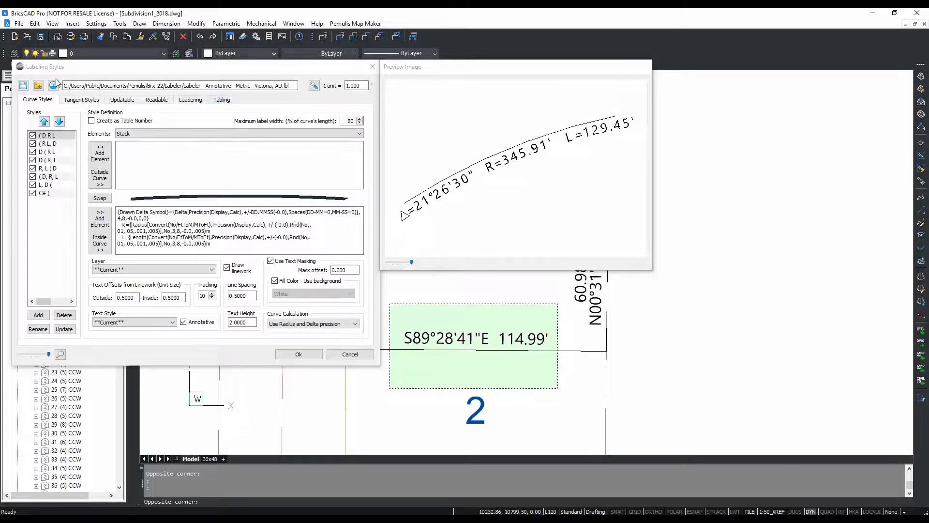
- Load the labeling database "Labeler - Annotative - English.lbl" into the Labeling Styles
{"action": "left_click", "coordinate": [39, 86]}
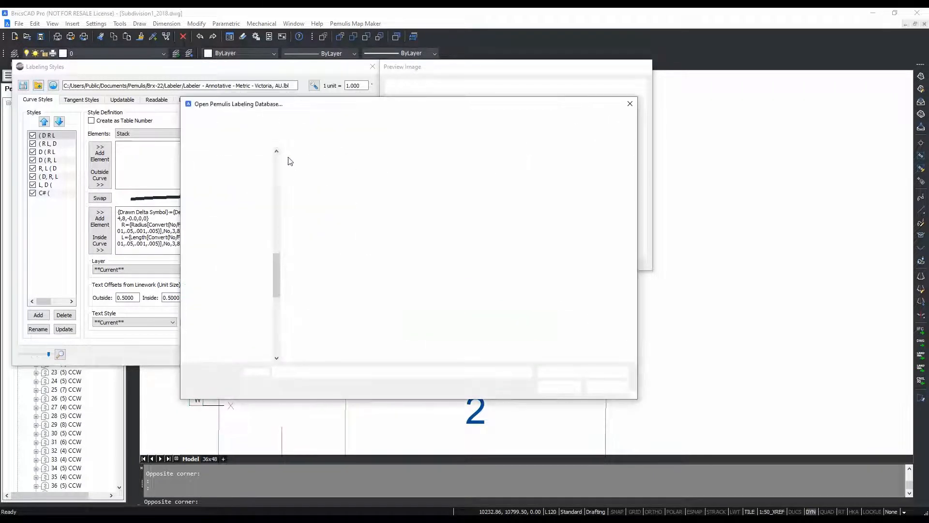
{"action": "left_click", "coordinate": [412, 197]}
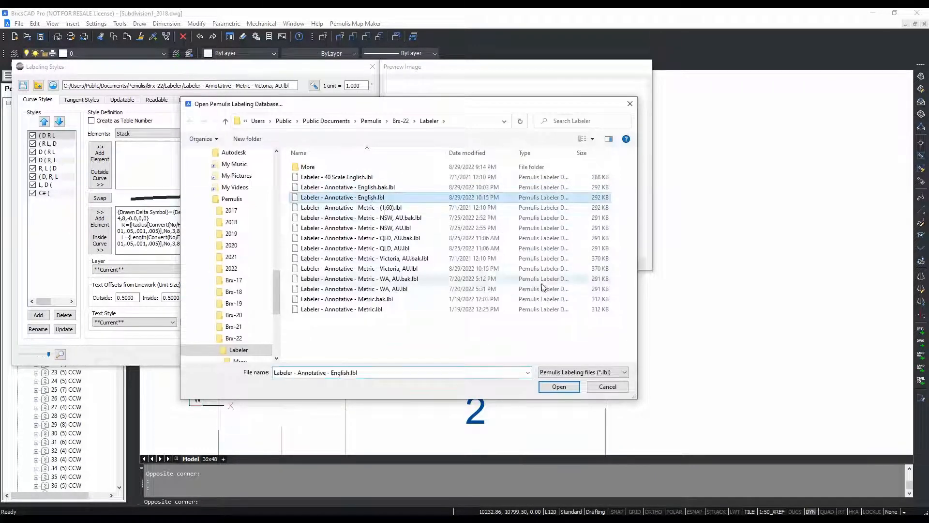
{"action": "left_click", "coordinate": [559, 387]}
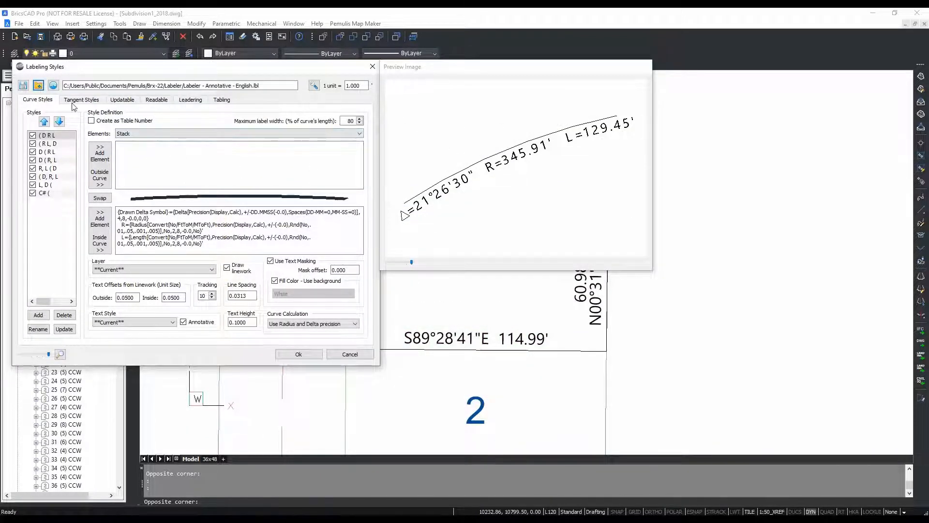
- Look through the elements available for tangent styles, try the text "Hello" below the tangent in the B D / style, and remove it
{"action": "left_click", "coordinate": [87, 100]}
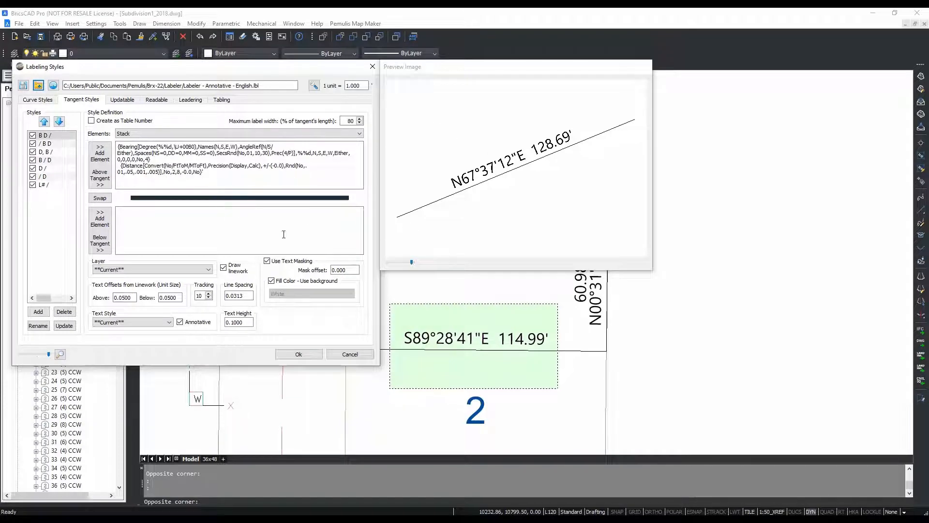
{"action": "left_click", "coordinate": [185, 138]}
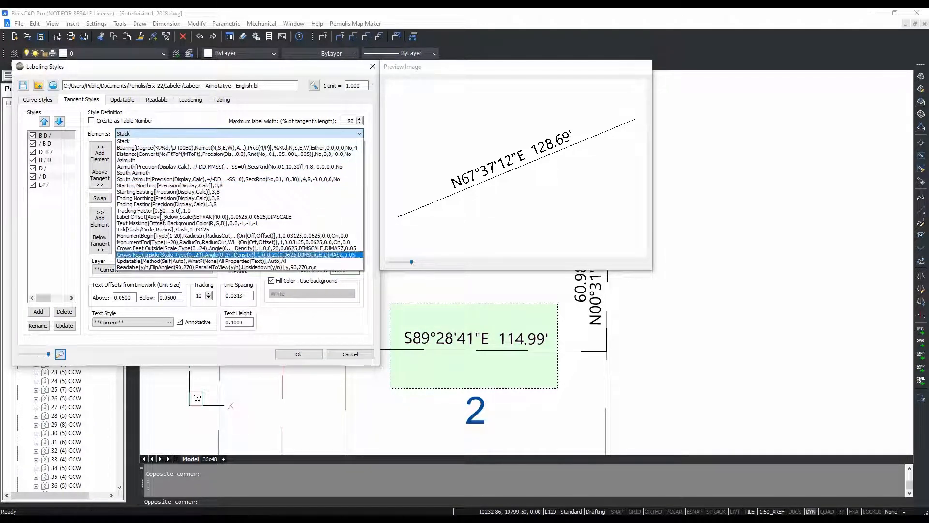
{"action": "left_click", "coordinate": [161, 142]}
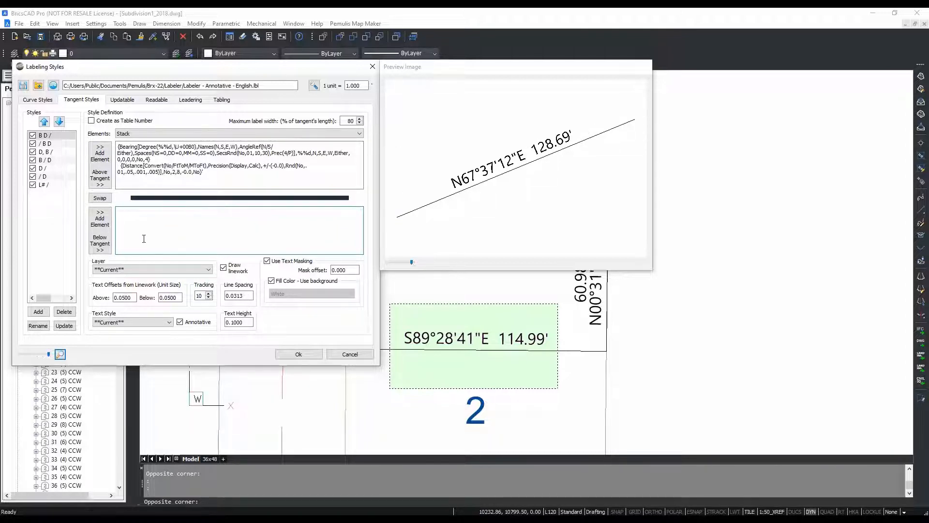
{"action": "type", "text": "Hello"}
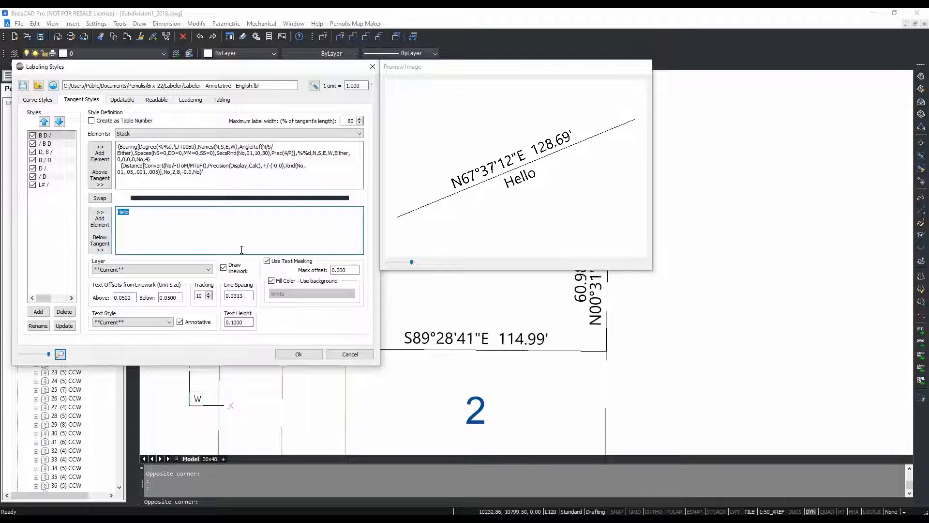
{"action": "key", "text": "BackSpace"}
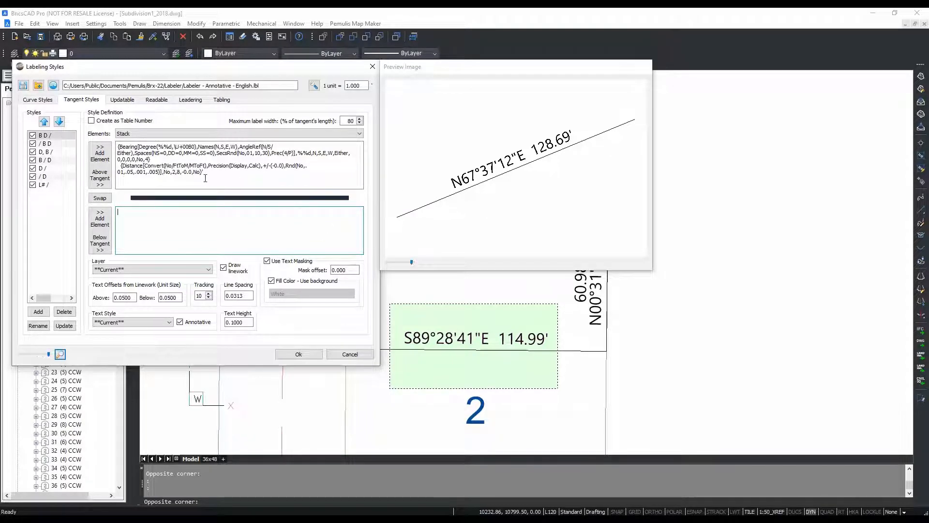
- Review the curve, tangent, updating, readability, leadering and tabling settings of the Labeling Styles, and close them without saving
{"action": "left_click", "coordinate": [40, 100]}
{"action": "left_click", "coordinate": [83, 100]}
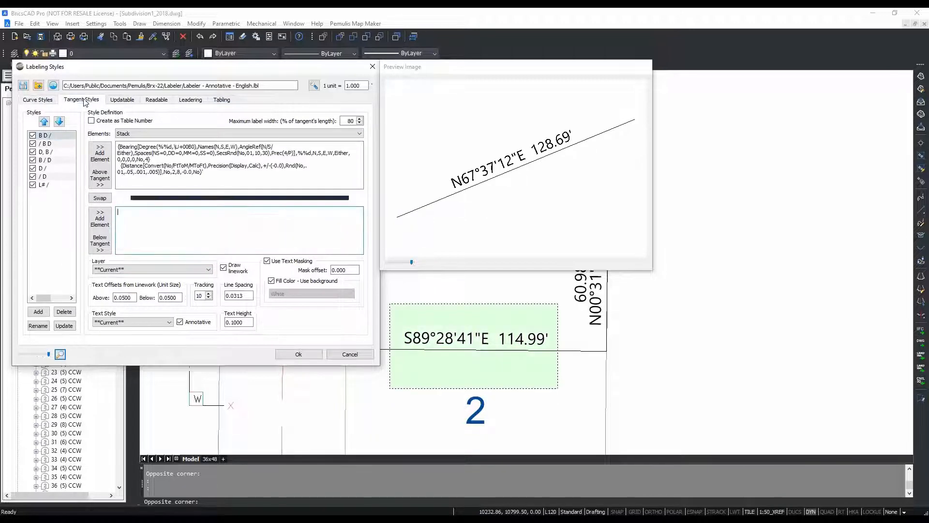
{"action": "left_click", "coordinate": [123, 100]}
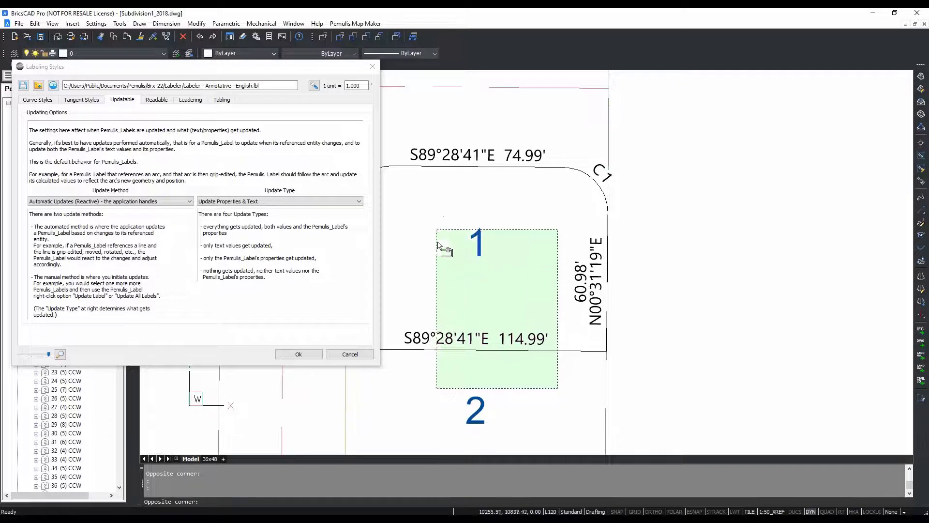
{"action": "key", "text": "Escape"}
{"action": "left_click", "coordinate": [157, 101]}
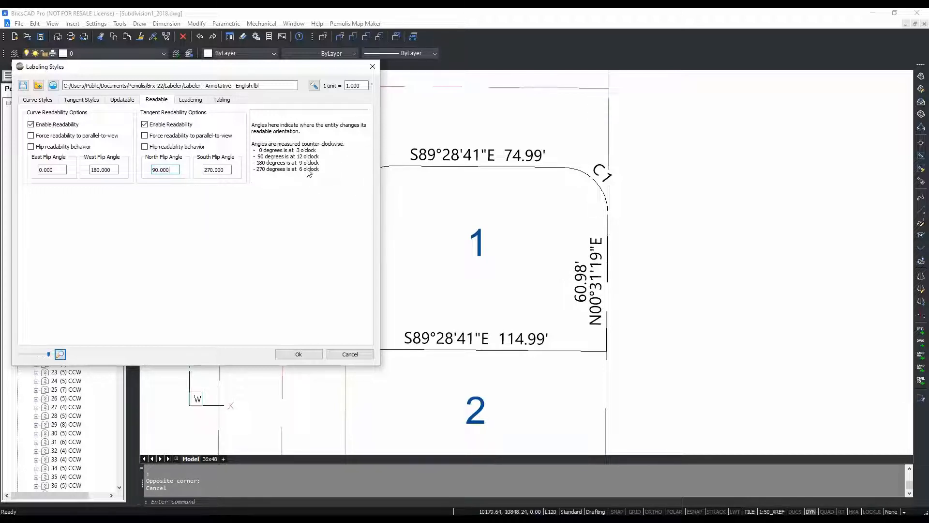
{"action": "left_click", "coordinate": [196, 103]}
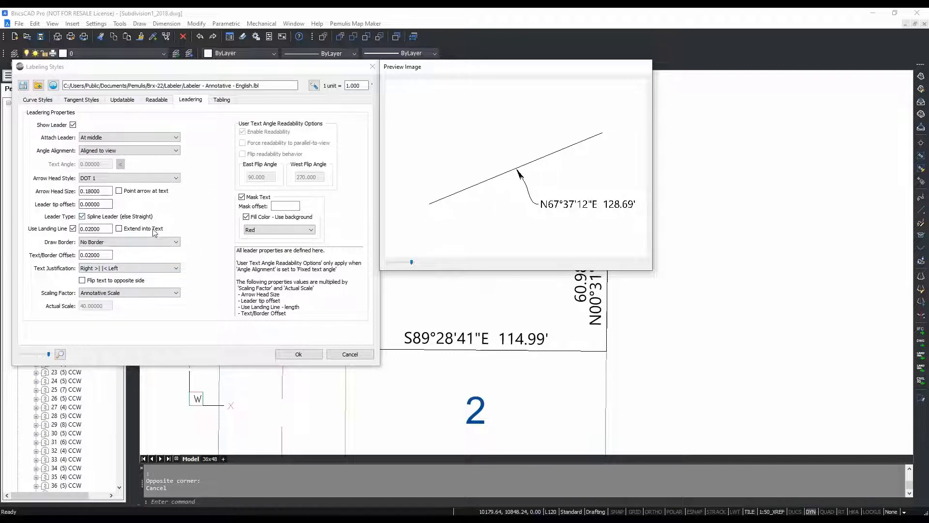
{"action": "left_click", "coordinate": [227, 100]}
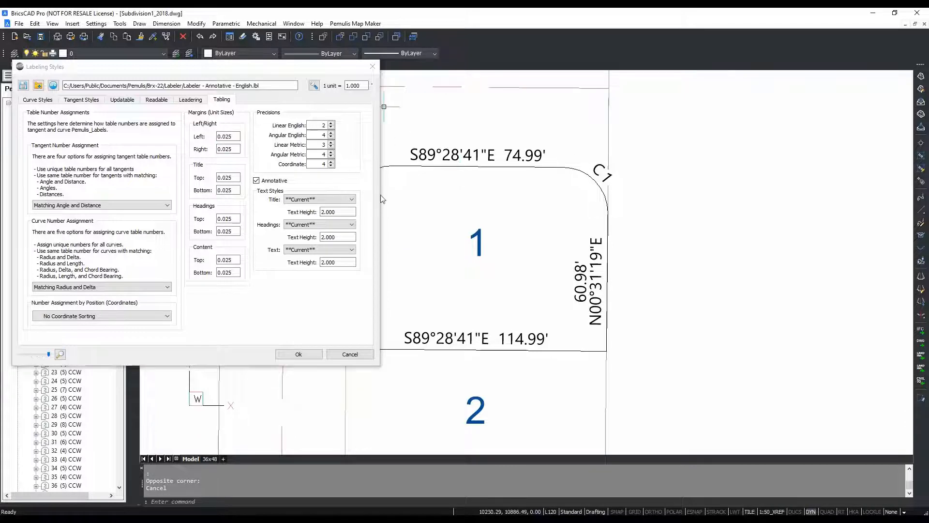
{"action": "left_click", "coordinate": [349, 355]}
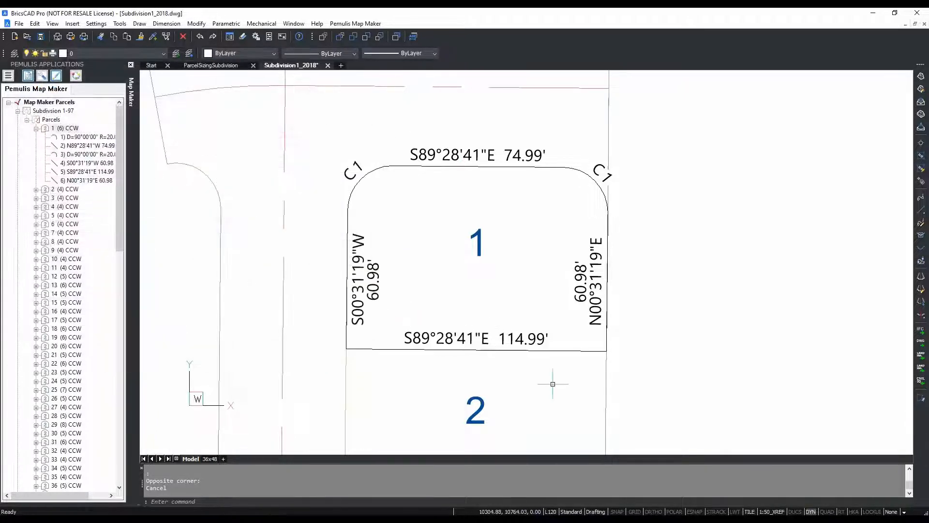
- Select all labels similar to one of parcel 1's line labels, erase them, and make _Pemulis_Labels the current layer
{"action": "left_click", "coordinate": [597, 262]}
{"action": "right_click", "coordinate": [554, 199]}
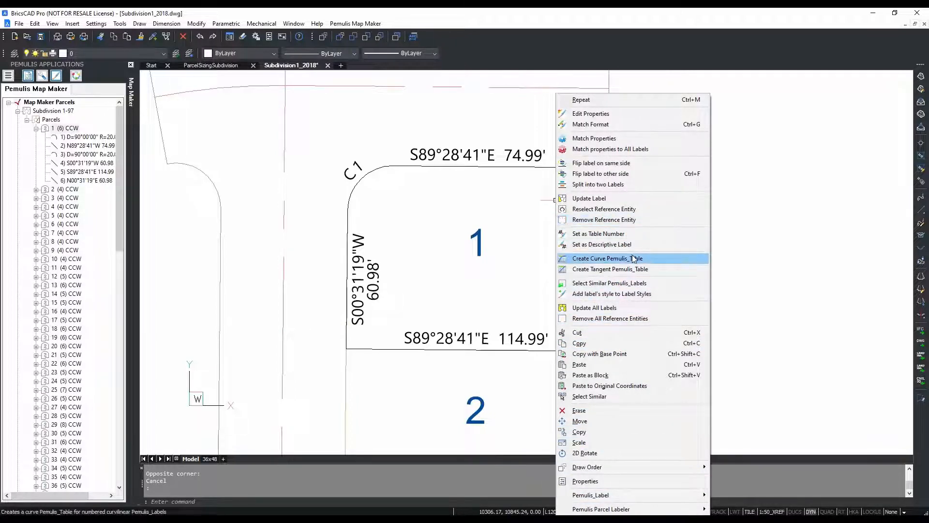
{"action": "left_click", "coordinate": [575, 393]}
{"action": "type", "text": "e"}
{"action": "key", "text": "Return"}
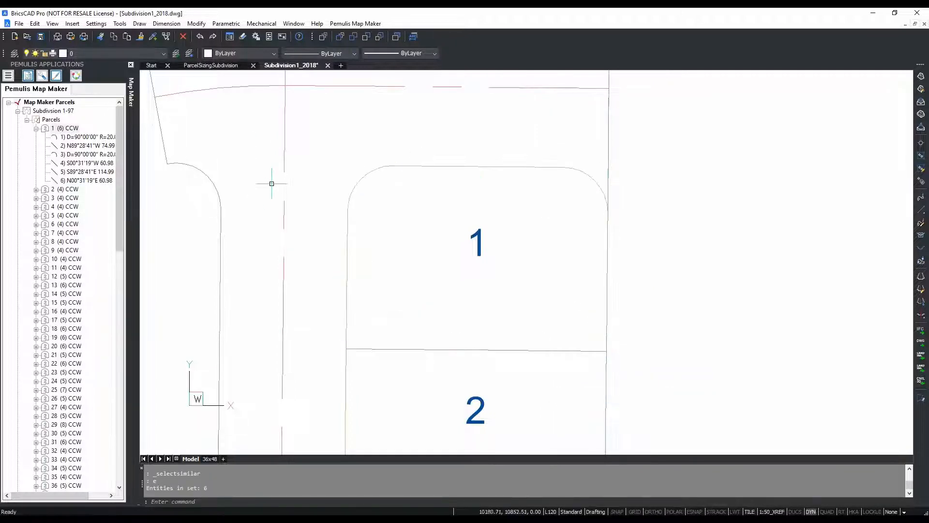
{"action": "left_click", "coordinate": [77, 52]}
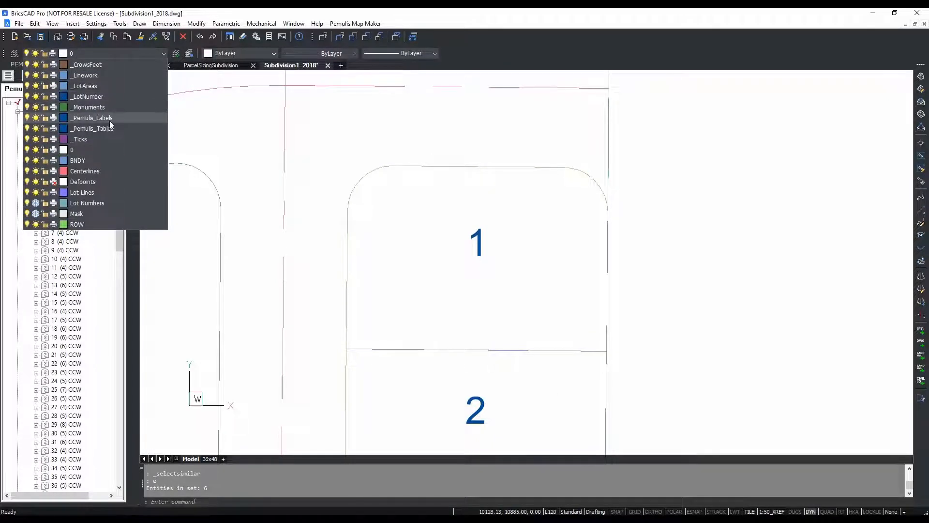
{"action": "left_click", "coordinate": [92, 118]}
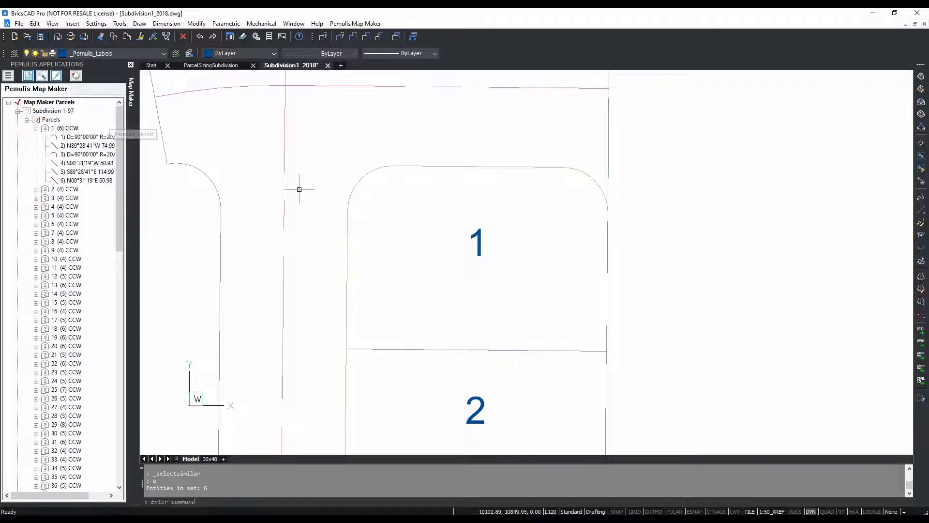
- Start labeling all parcels of the Subdivision 1-97 project and stop the run before it completes
{"action": "right_click", "coordinate": [50, 110]}
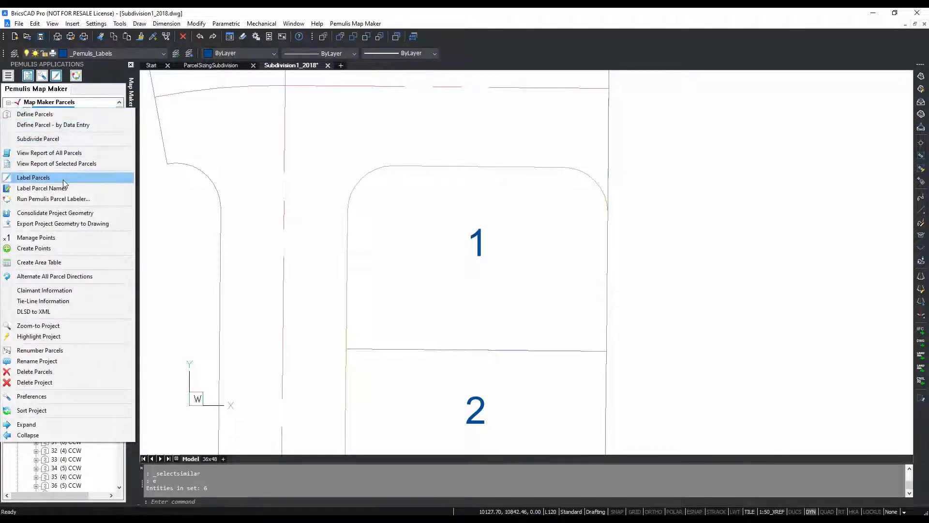
{"action": "left_click", "coordinate": [63, 180]}
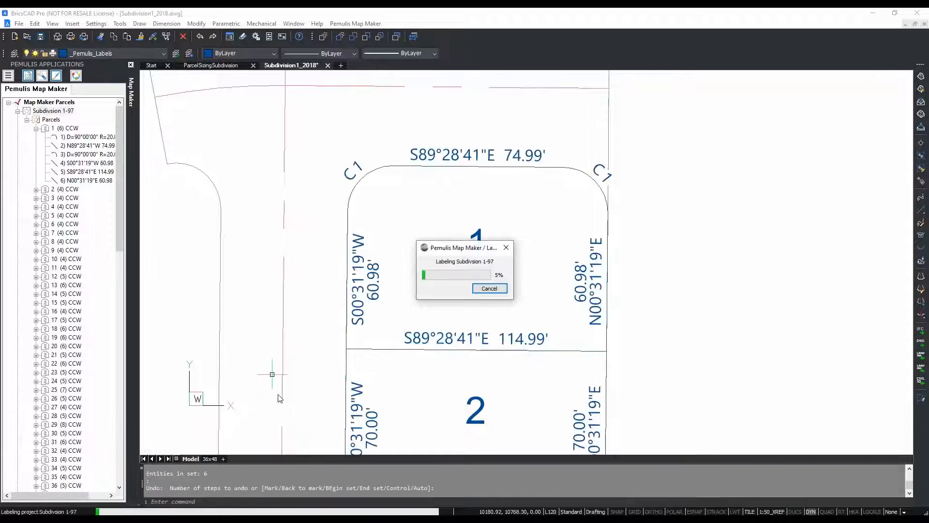
{"action": "left_click", "coordinate": [490, 288]}
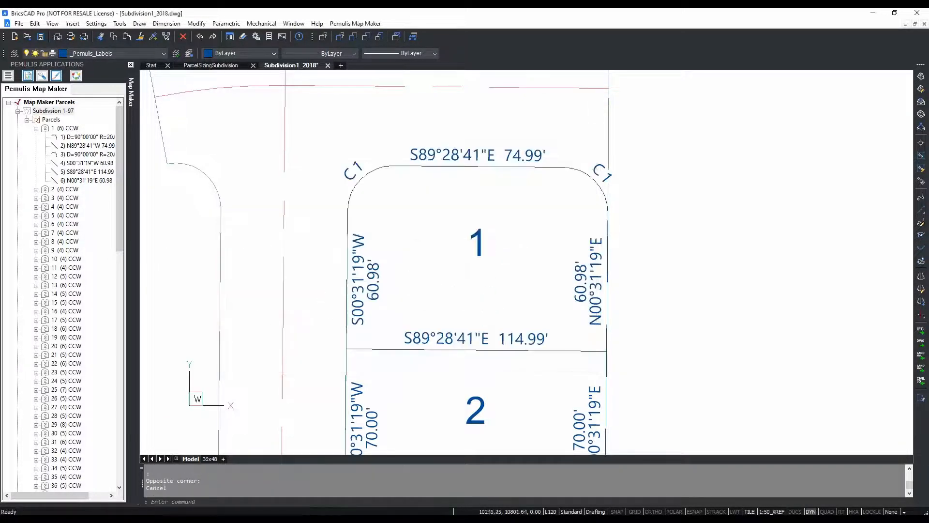
- Select all similar parcel labels left by the interrupted labeling run and erase them from the drawing
{"action": "type", "text": "z"}
{"action": "key", "text": "Return"}
{"action": "type", "text": "e"}
{"action": "key", "text": "Return"}
{"action": "scroll", "coordinate": [823, 160], "scroll_direction": "up", "scroll_amount": 5}
{"action": "left_click", "coordinate": [798, 156]}
{"action": "right_click", "coordinate": [798, 155]}
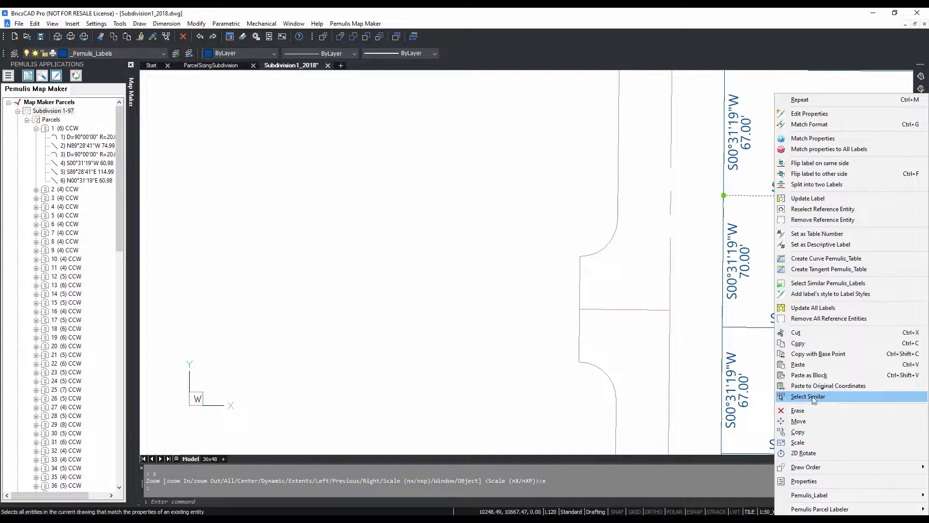
{"action": "left_click", "coordinate": [831, 398]}
{"action": "type", "text": "z"}
{"action": "key", "text": "Return"}
{"action": "type", "text": "e"}
{"action": "key", "text": "Return"}
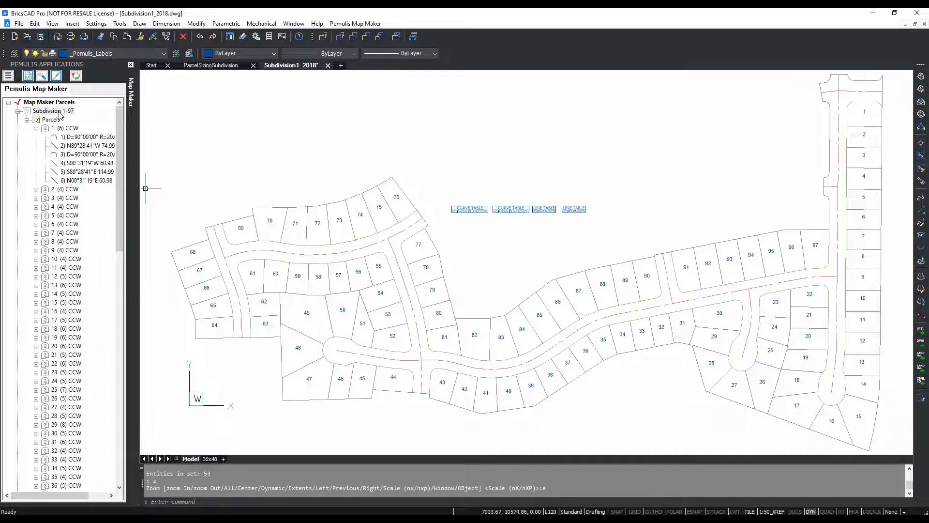
- Label the lines and curves of all parcels in the Subdivision 1-97 project, dismissing the printer notification
{"action": "right_click", "coordinate": [60, 114]}
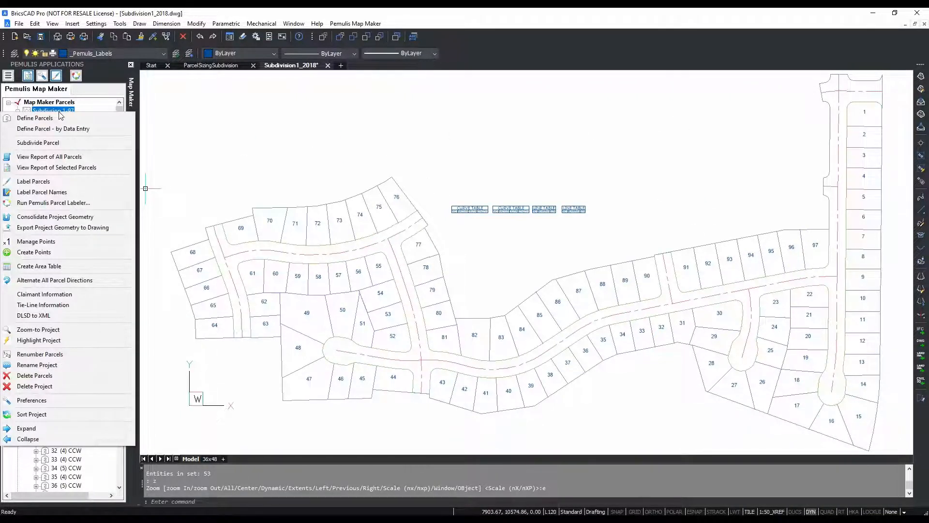
{"action": "left_click", "coordinate": [61, 183]}
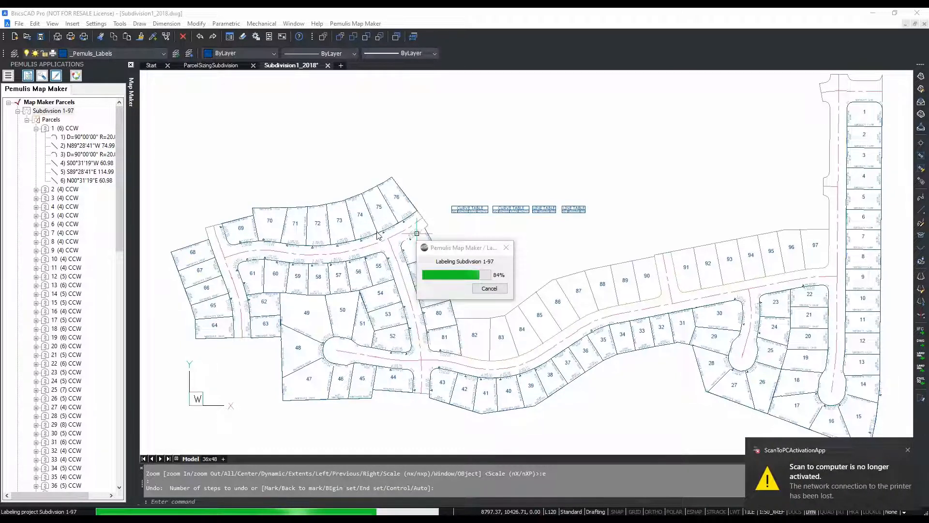
{"action": "left_click", "coordinate": [908, 451]}
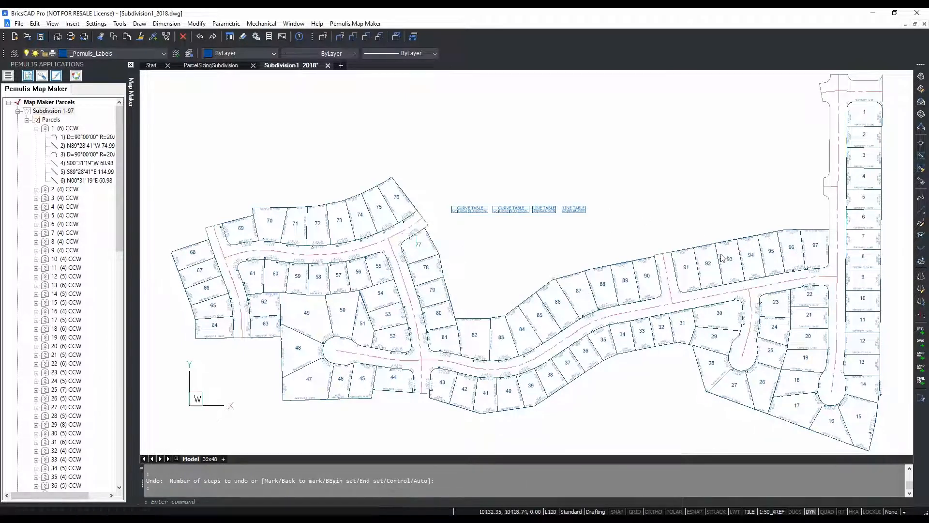
- Inspect the rear line labels of parcels 93 to 95 and the line between parcels 93 and 94 by selecting them, then clear the selection
{"action": "scroll", "coordinate": [823, 254], "scroll_direction": "up", "scroll_amount": 6}
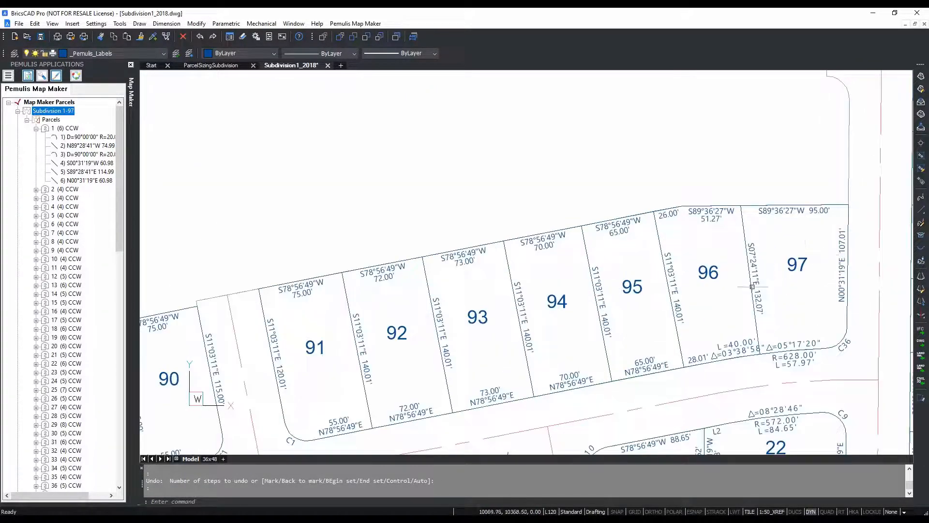
{"action": "left_click", "coordinate": [607, 224]}
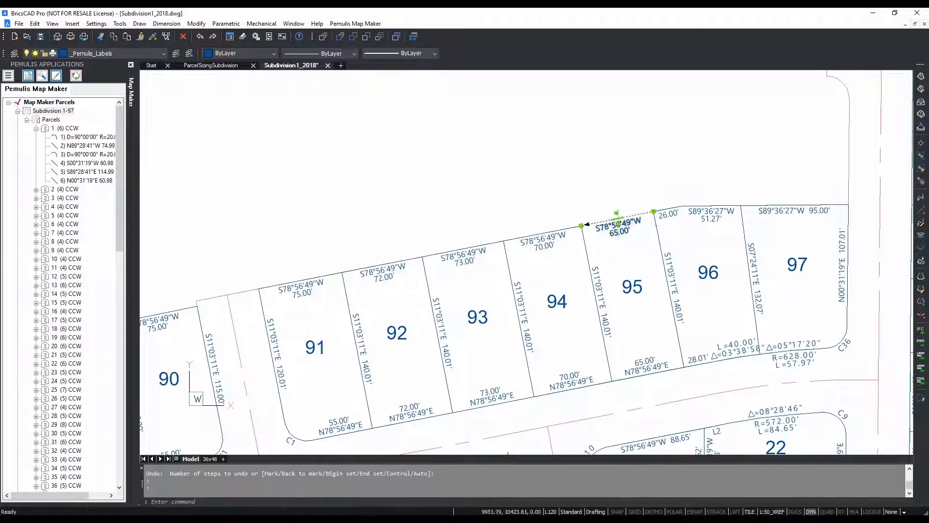
{"action": "left_click", "coordinate": [543, 239]}
{"action": "left_click", "coordinate": [468, 258]}
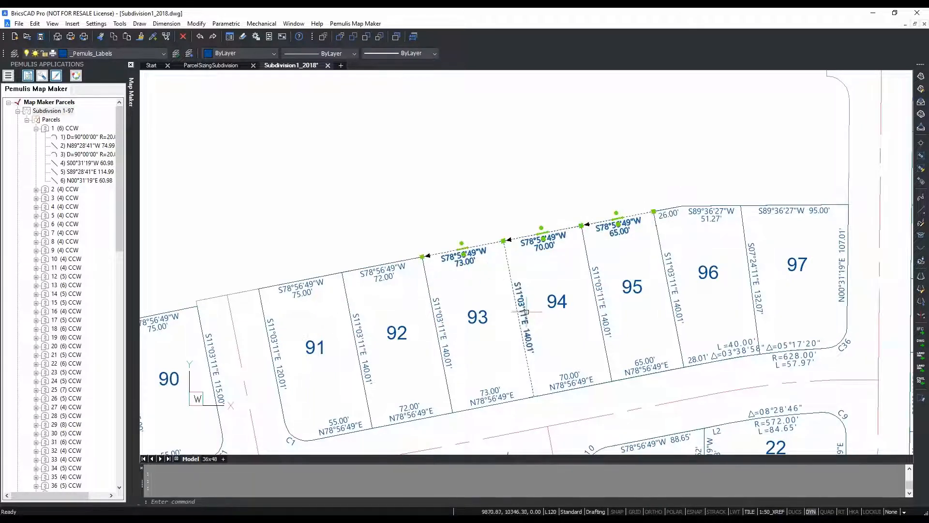
{"action": "left_click", "coordinate": [523, 317]}
{"action": "key", "text": "Escape"}
{"action": "key", "text": "Escape"}
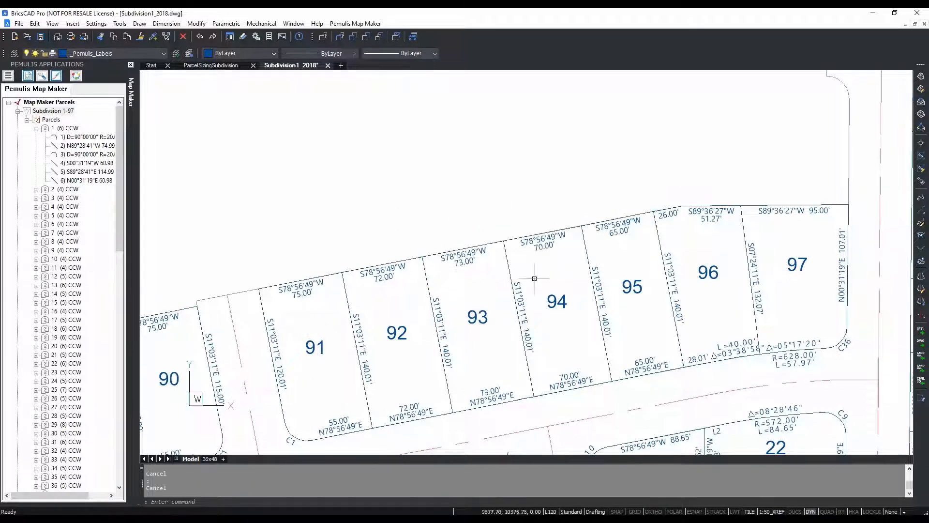
- Select the rear line labels of parcels 91 to 94 to examine their matching bearings, then clear the selection
{"action": "scroll", "coordinate": [359, 283], "scroll_direction": "up", "scroll_amount": 2}
{"action": "scroll", "coordinate": [360, 283], "scroll_direction": "up", "scroll_amount": 1}
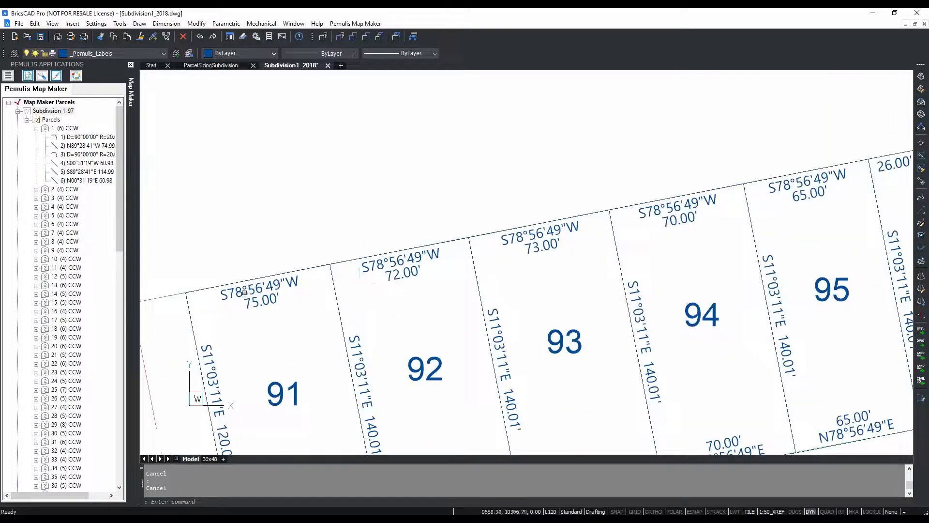
{"action": "left_click", "coordinate": [256, 290]}
{"action": "left_click", "coordinate": [424, 263]}
{"action": "left_click", "coordinate": [546, 234]}
{"action": "left_click", "coordinate": [687, 205]}
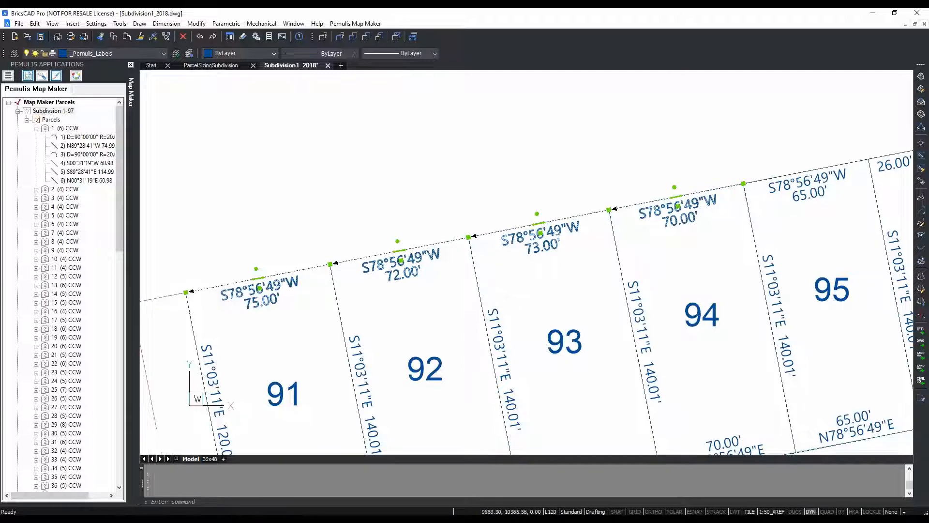
{"action": "scroll", "coordinate": [548, 247], "scroll_direction": "down", "scroll_amount": 2}
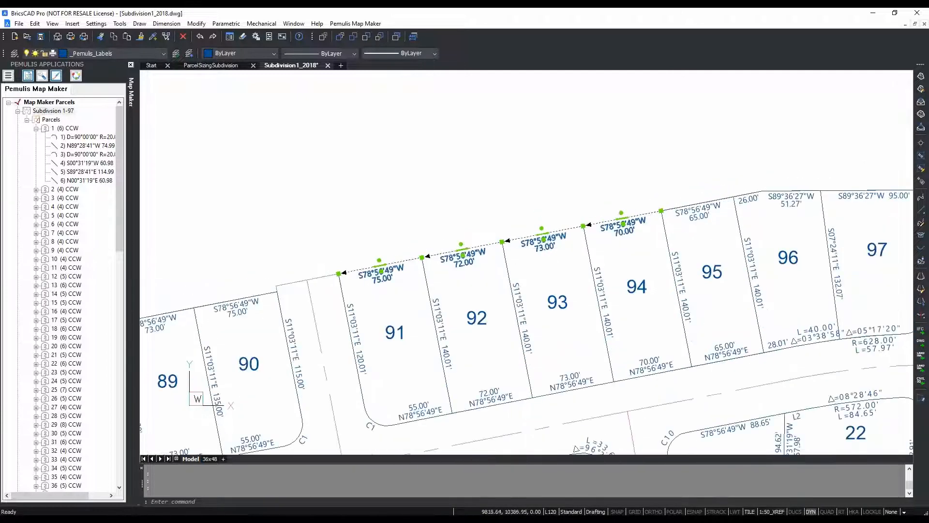
{"action": "key", "text": "Escape"}
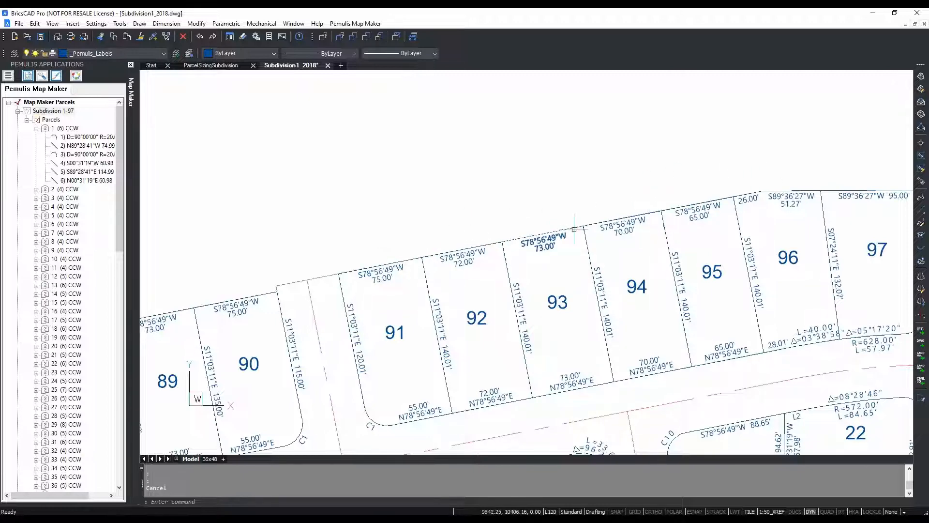
- Show the whole drawing, collapse the Subdivision 1-97 project and expand the Subdivision 1 - Boundary project
{"action": "scroll", "coordinate": [406, 267], "scroll_direction": "down", "scroll_amount": 3}
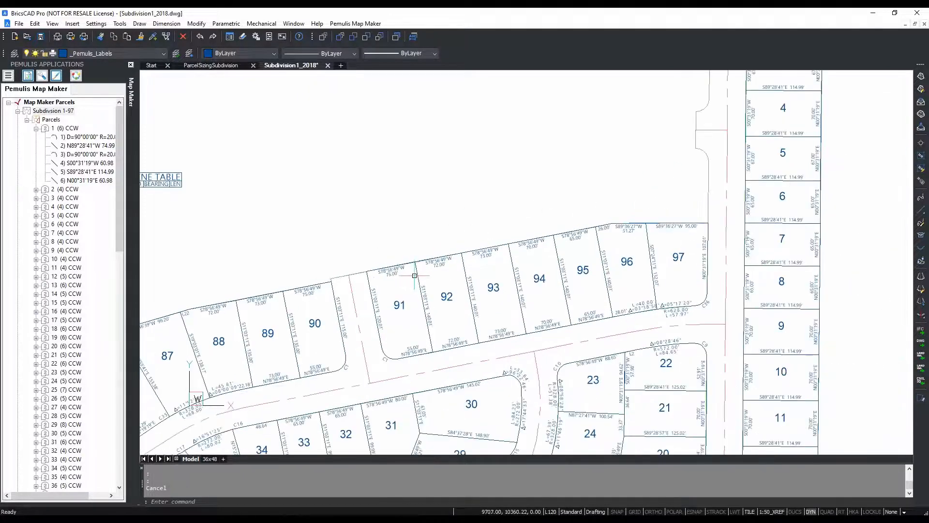
{"action": "type", "text": "z"}
{"action": "key", "text": "Return"}
{"action": "type", "text": "e"}
{"action": "key", "text": "Return"}
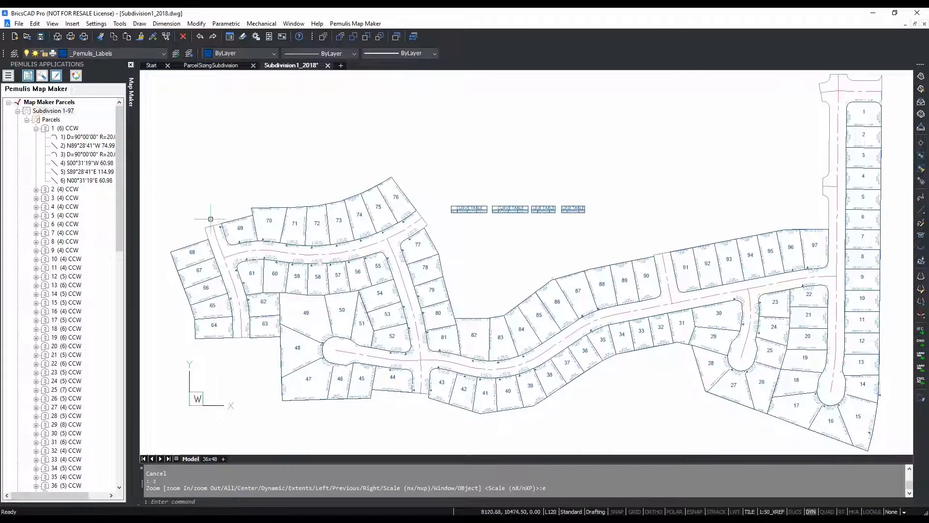
{"action": "left_click", "coordinate": [17, 111]}
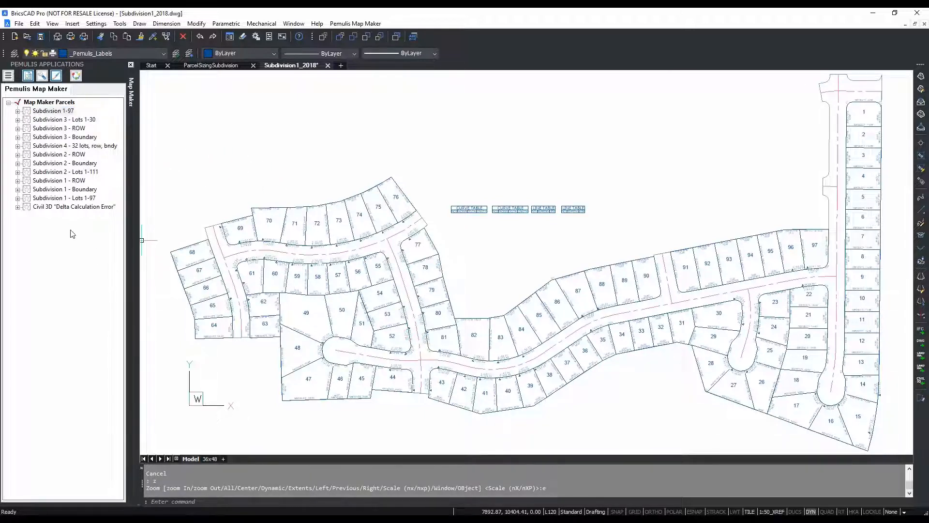
{"action": "left_click", "coordinate": [18, 190]}
{"action": "left_click", "coordinate": [56, 189]}
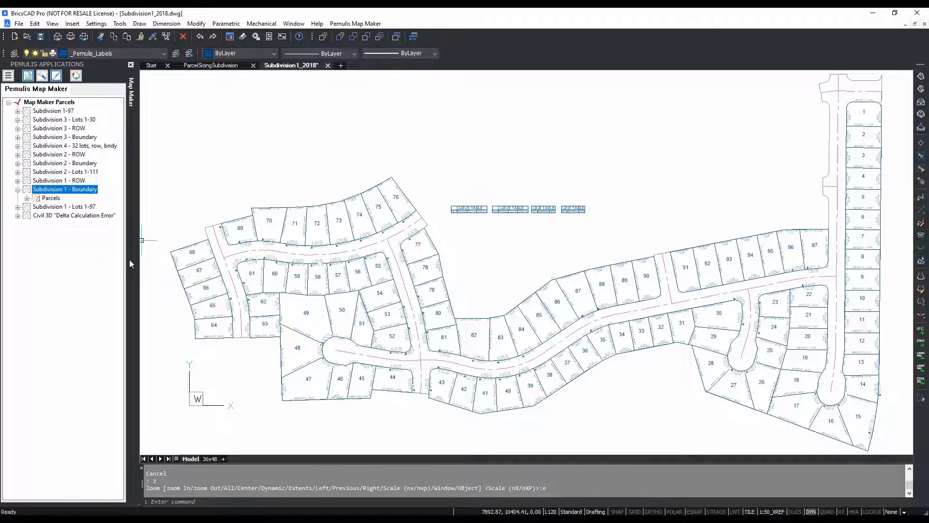
{"action": "right_click", "coordinate": [61, 193]}
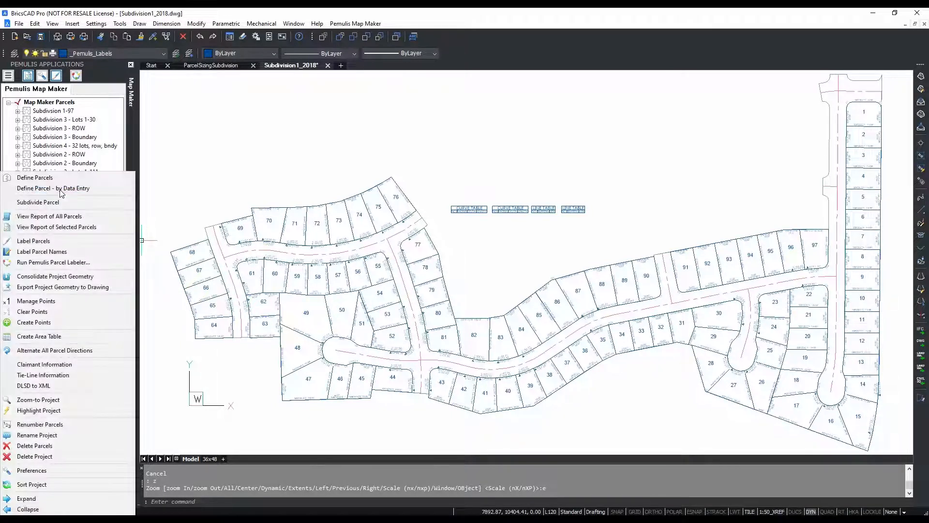
{"action": "left_click", "coordinate": [410, 246]}
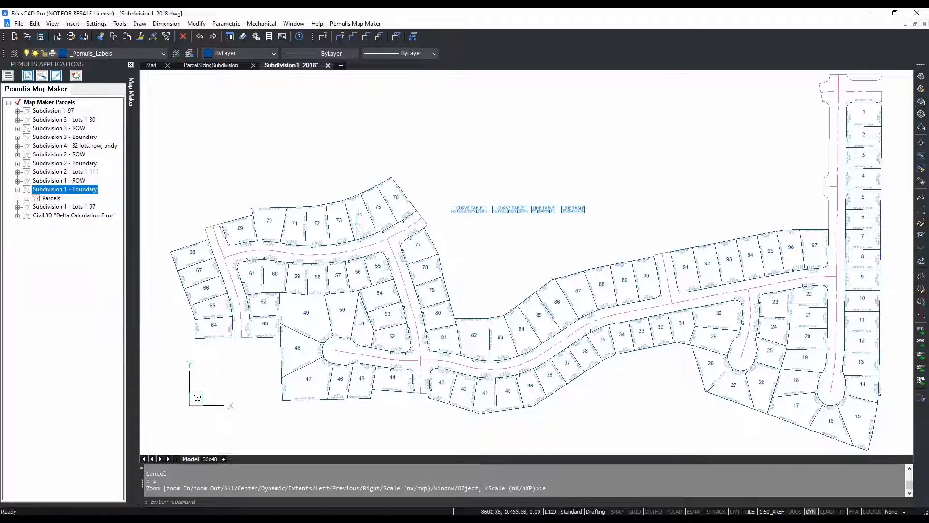
- List the courses of Boundary 1 and label the parcels of the Subdivision 1 - Boundary project
{"action": "scroll", "coordinate": [370, 215], "scroll_direction": "up", "scroll_amount": 5}
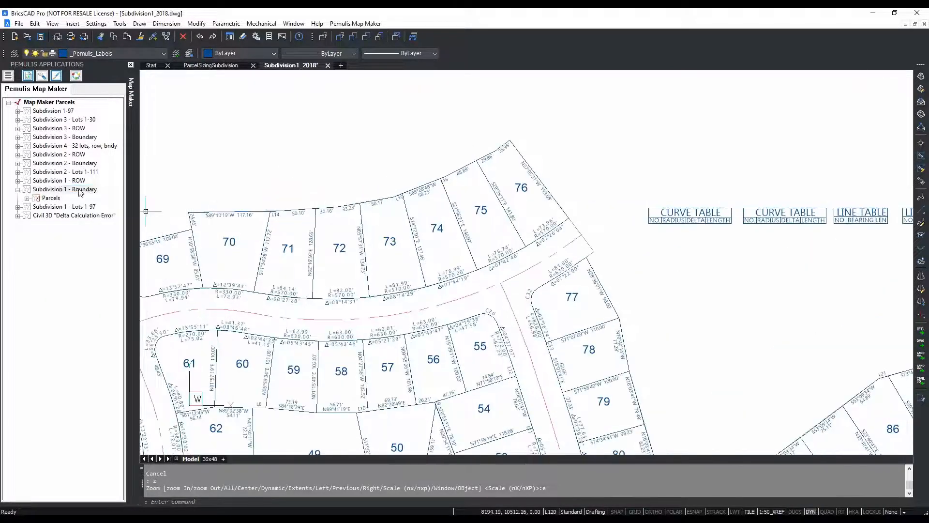
{"action": "left_click", "coordinate": [27, 198]}
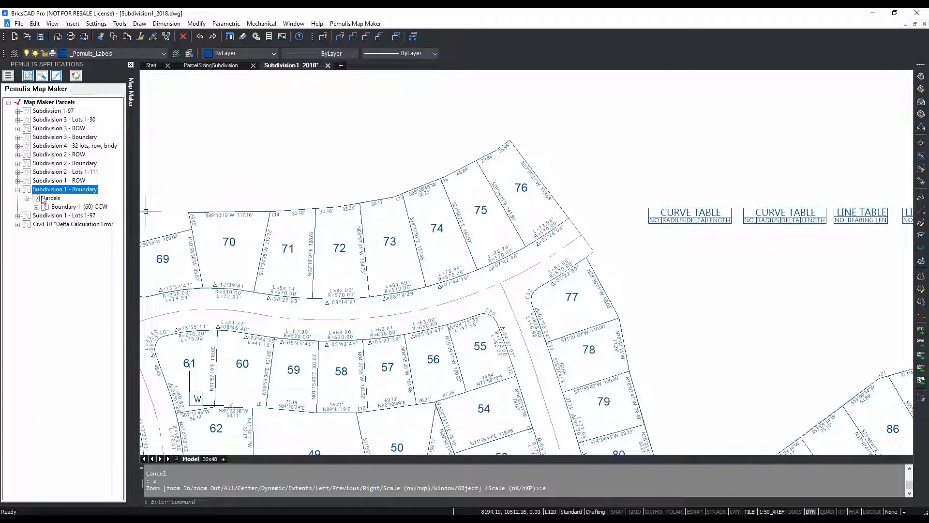
{"action": "left_click", "coordinate": [36, 206]}
{"action": "scroll", "coordinate": [125, 190], "scroll_direction": "up", "scroll_amount": 1}
{"action": "scroll", "coordinate": [124, 190], "scroll_direction": "up", "scroll_amount": 3}
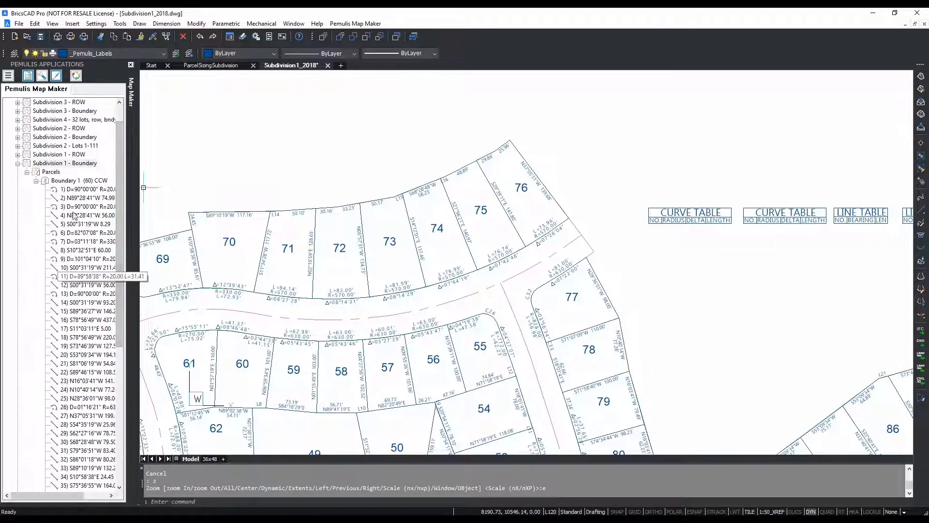
{"action": "right_click", "coordinate": [84, 164]}
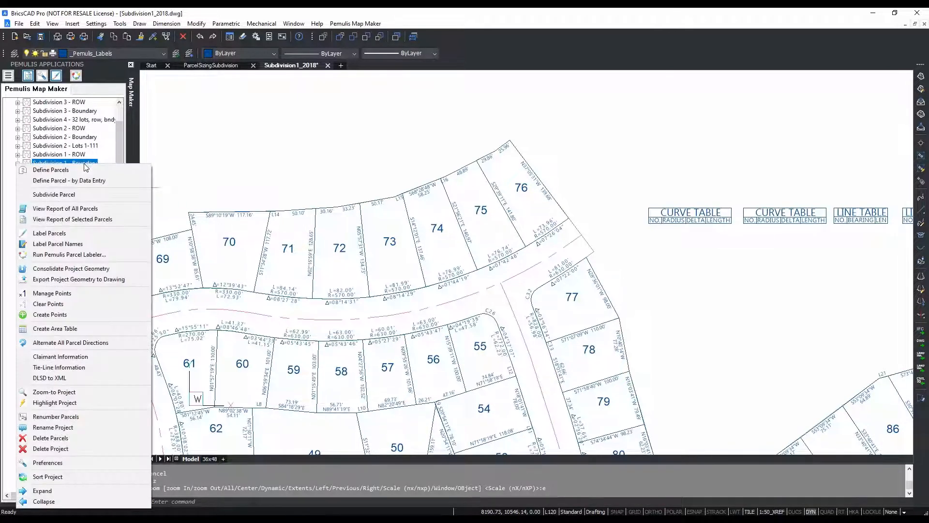
{"action": "left_click", "coordinate": [71, 232]}
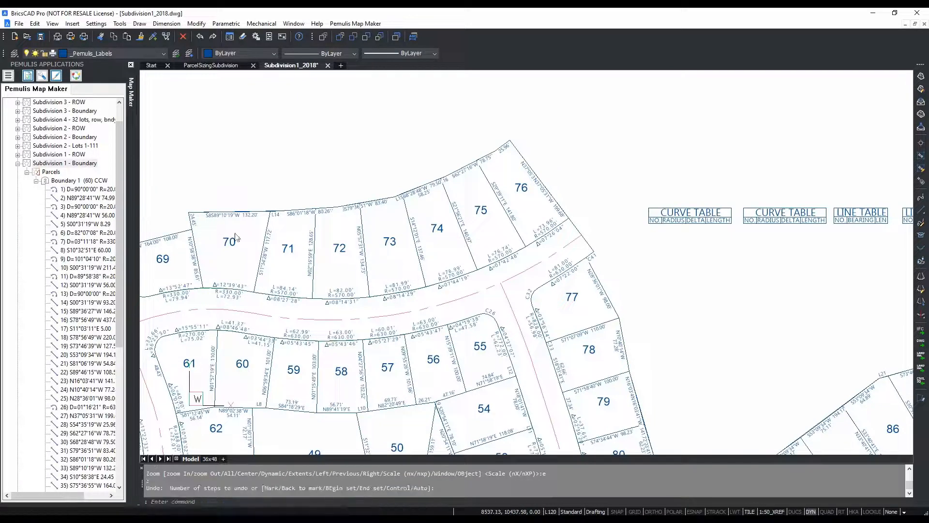
- Collapse the Subdivision 1 - Boundary project, list the courses of ROW 1 in Subdivision 1 - ROW, and widen the project tree
{"action": "left_click", "coordinate": [17, 164]}
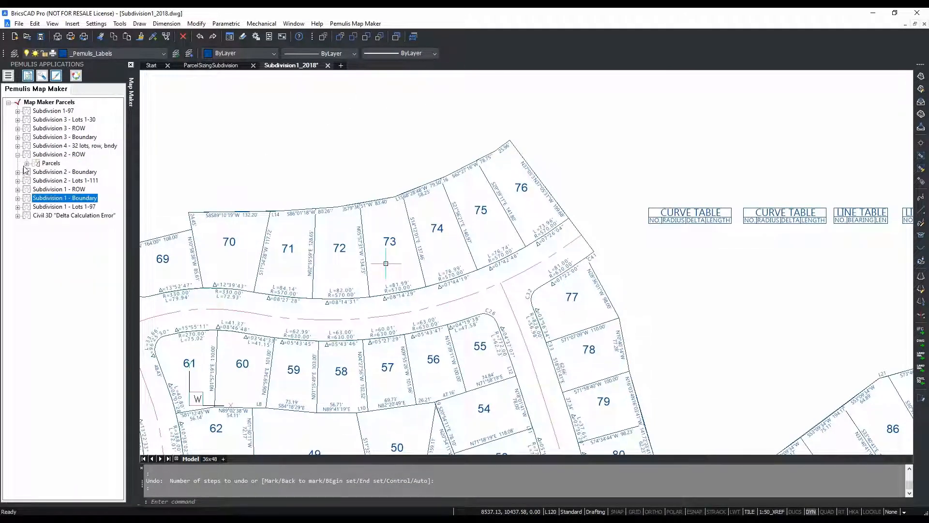
{"action": "left_click", "coordinate": [17, 155]}
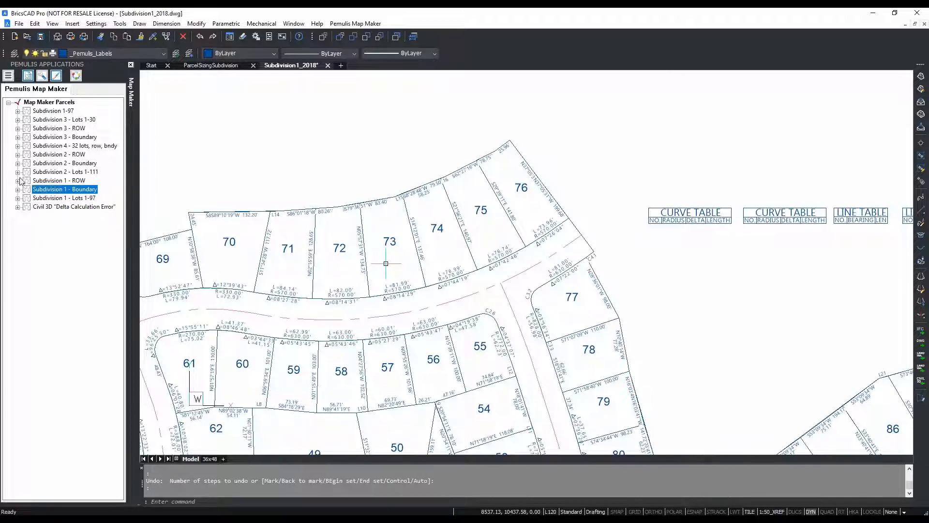
{"action": "left_click", "coordinate": [18, 181]}
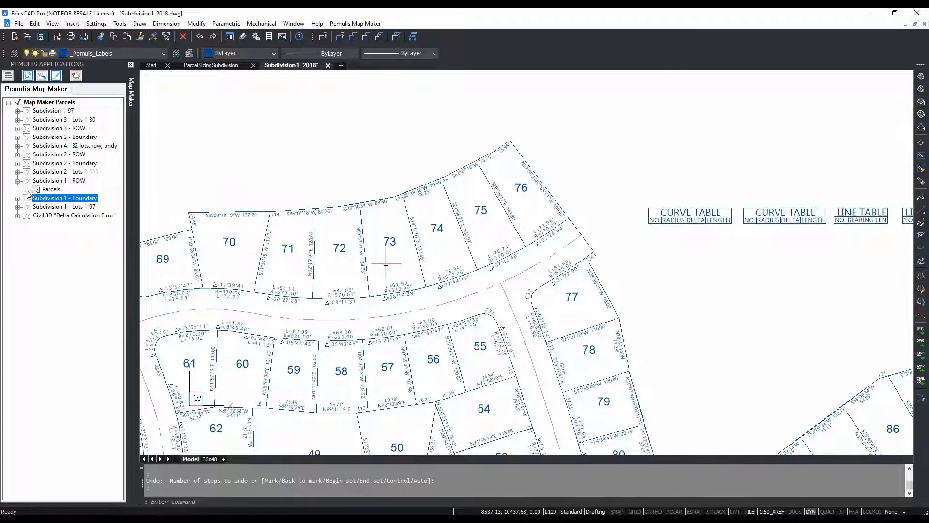
{"action": "left_click", "coordinate": [27, 191]}
{"action": "left_click", "coordinate": [37, 198]}
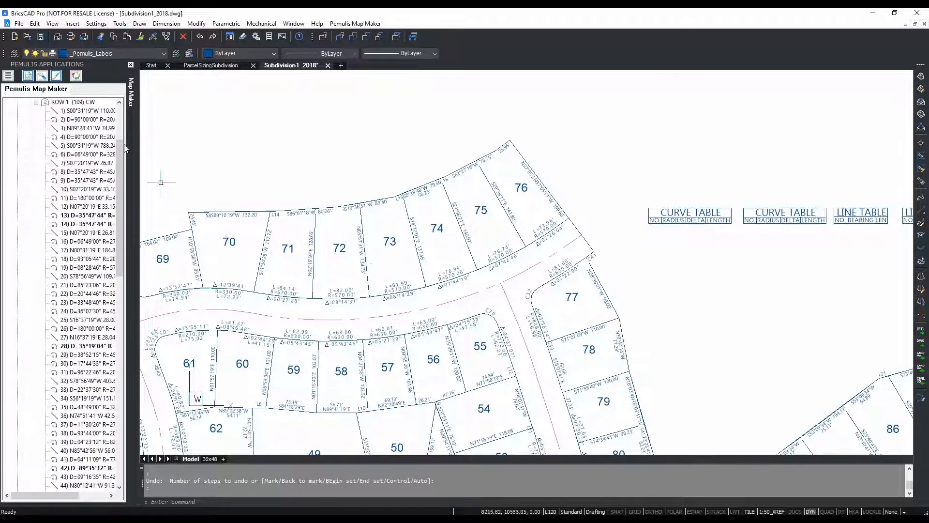
{"action": "left_click_drag", "start_coordinate": [138, 159], "coordinate": [152, 160]}
{"action": "scroll", "coordinate": [81, 153], "scroll_direction": "up", "scroll_amount": 2}
- Zoom to the Subdivision 1 - ROW project and highlight its geometry in the drawing, then clear the highlight with a redraw
{"action": "right_click", "coordinate": [73, 128]}
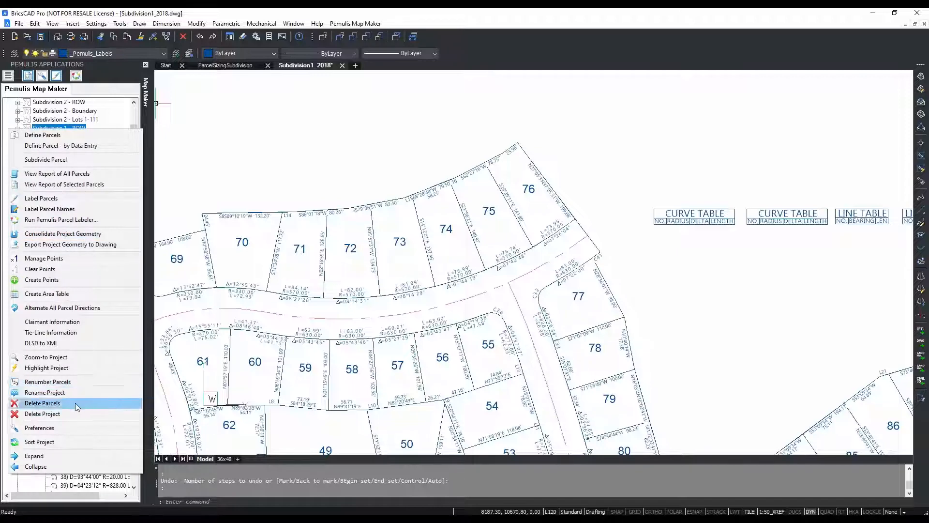
{"action": "left_click", "coordinate": [73, 359]}
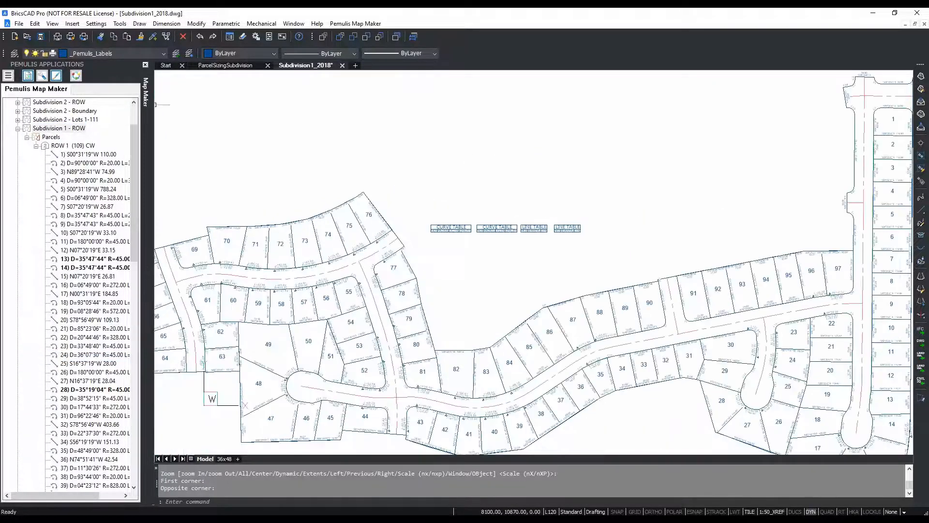
{"action": "right_click", "coordinate": [68, 128]}
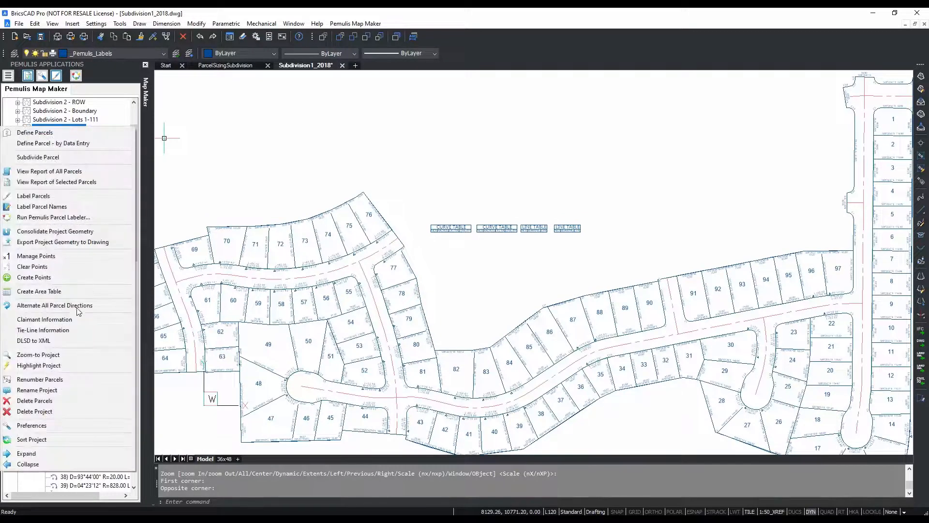
{"action": "left_click", "coordinate": [76, 366]}
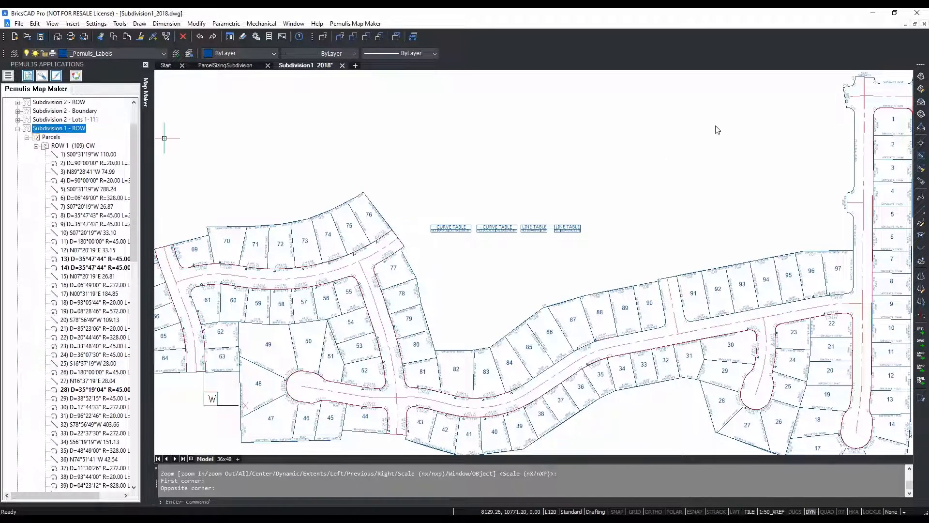
{"action": "left_click", "coordinate": [334, 257]}
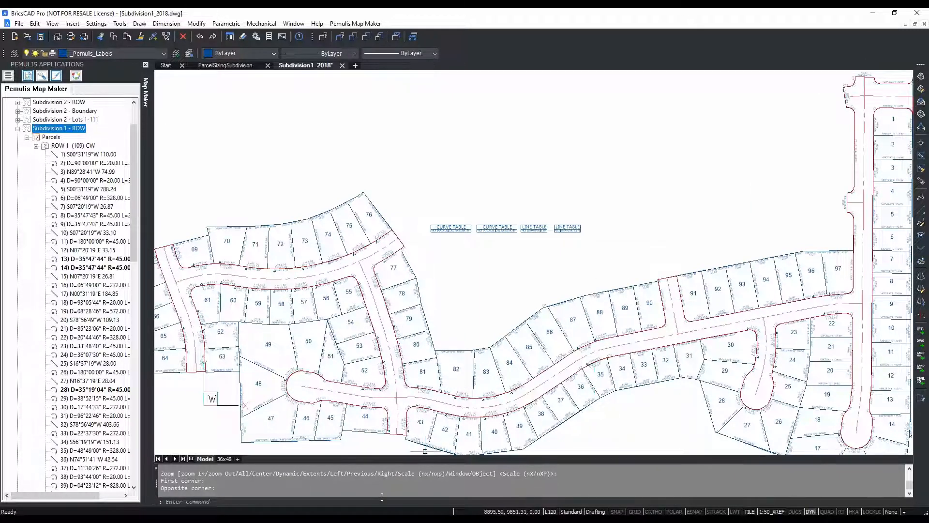
{"action": "type", "text": "r"}
{"action": "key", "text": "Return"}
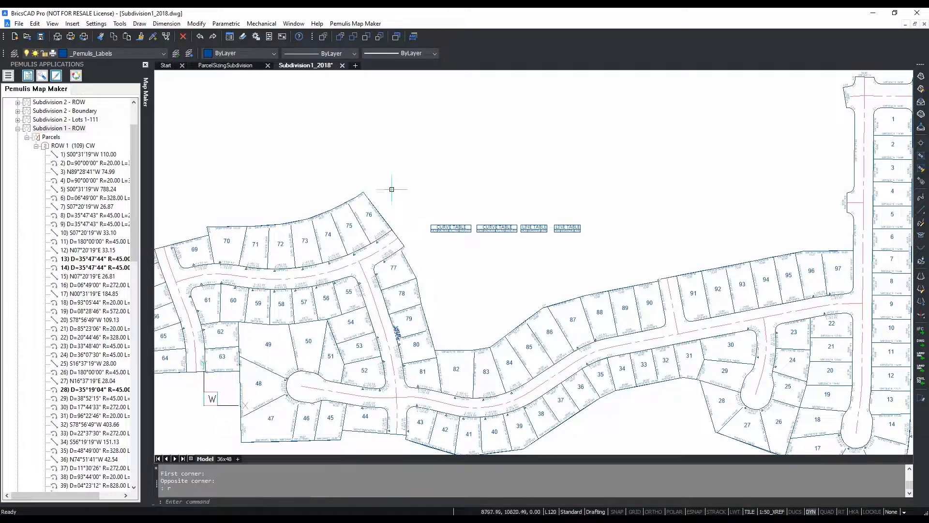
- Label the parcels of the Subdivision 1 - ROW project and inspect the labels around parcels 78 to 80
{"action": "right_click", "coordinate": [80, 129]}
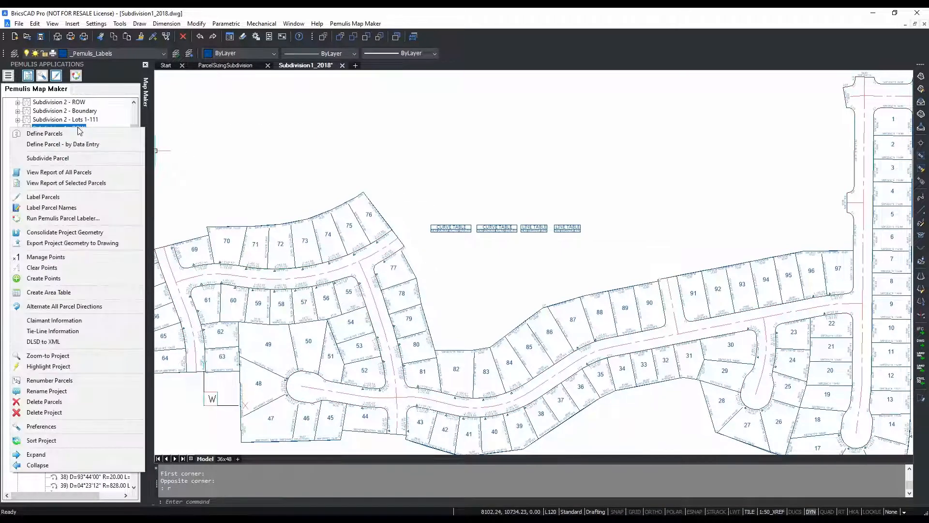
{"action": "left_click", "coordinate": [72, 198]}
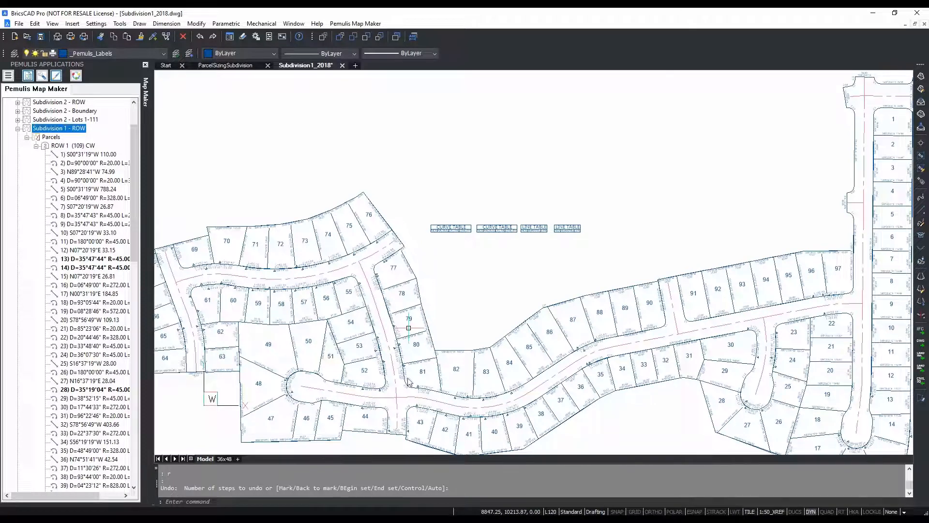
{"action": "scroll", "coordinate": [401, 333], "scroll_direction": "up", "scroll_amount": 7}
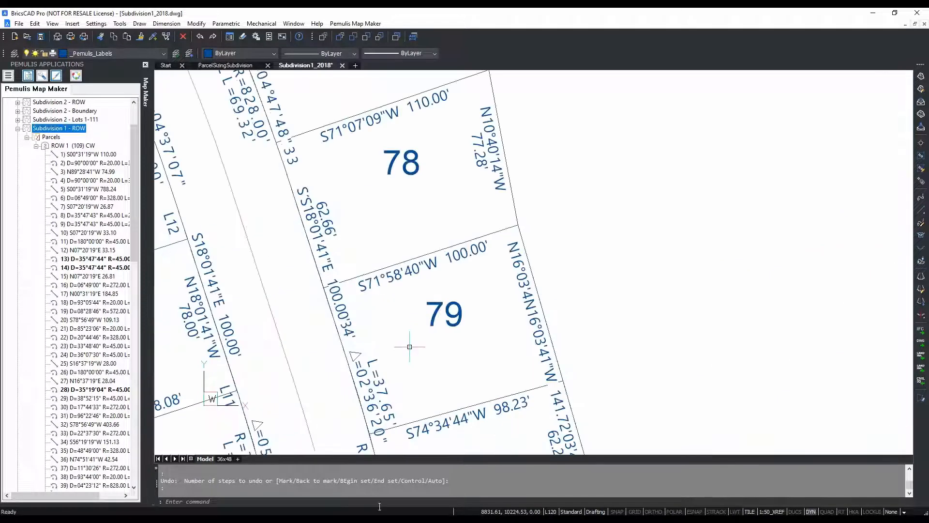
{"action": "scroll", "coordinate": [276, 339], "scroll_direction": "down", "scroll_amount": 2}
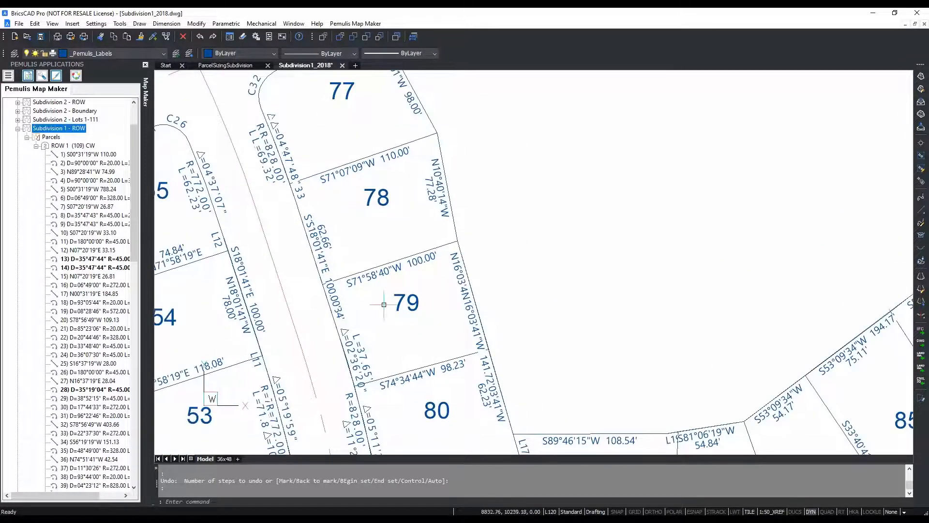
{"action": "scroll", "coordinate": [251, 215], "scroll_direction": "down", "scroll_amount": 5}
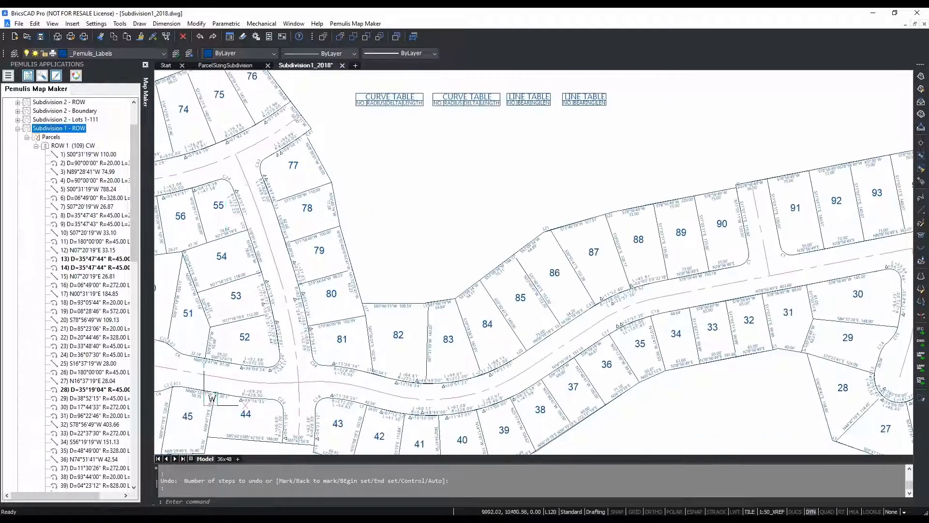
{"action": "scroll", "coordinate": [460, 276], "scroll_direction": "down", "scroll_amount": 2}
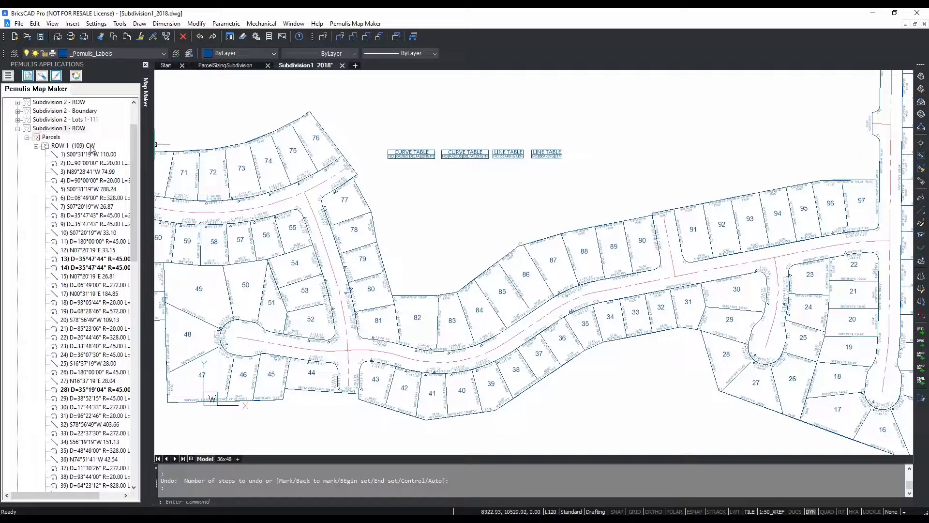
- Freeze the _LotNumber layer to hide the lot numbers in the subdivision drawing
{"action": "scroll", "coordinate": [133, 145], "scroll_direction": "up", "scroll_amount": 2}
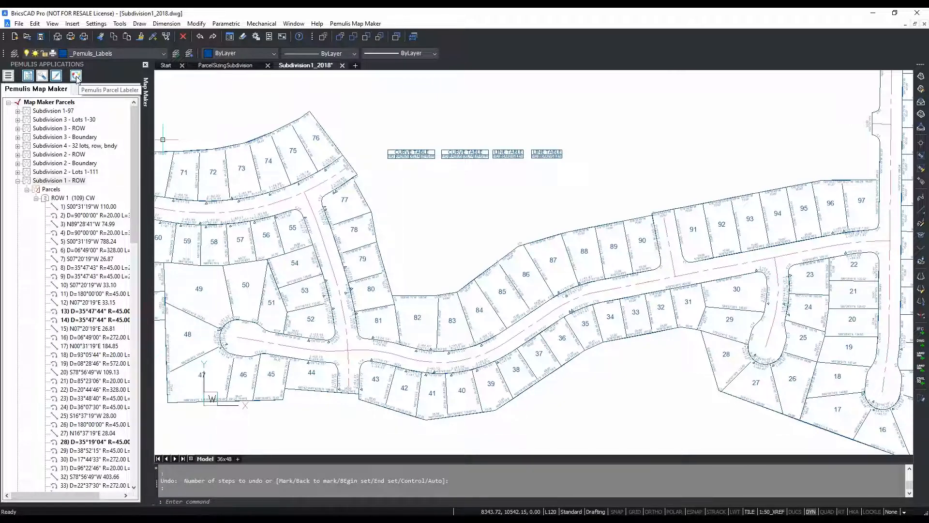
{"action": "left_click", "coordinate": [106, 54]}
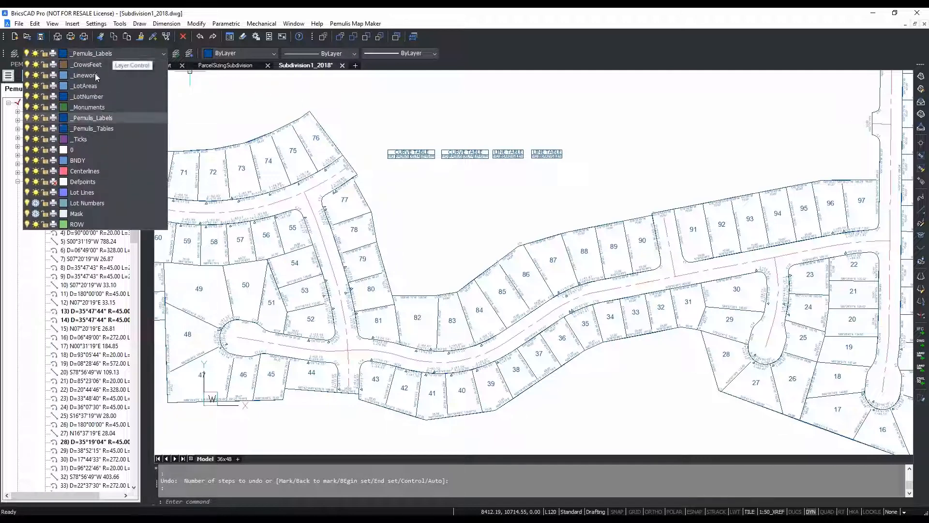
{"action": "left_click", "coordinate": [37, 97]}
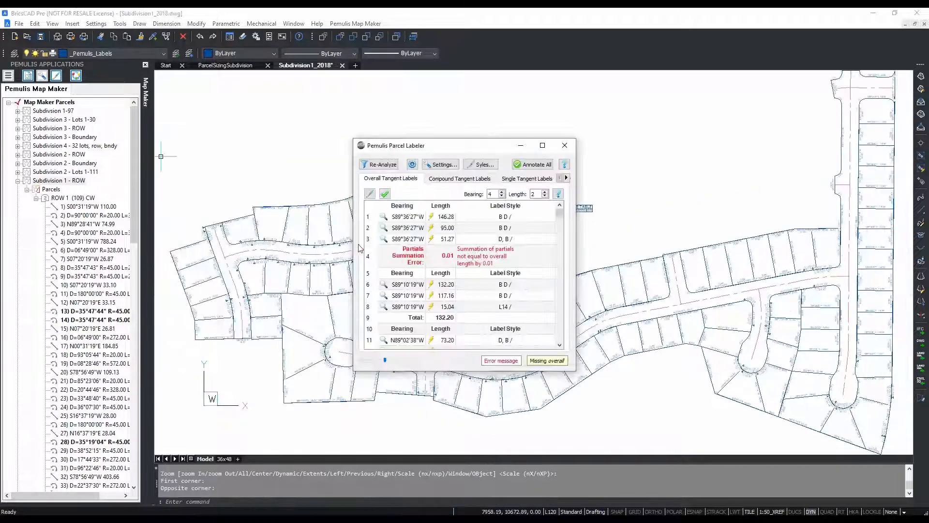
- Reposition and enlarge the Pemulis Parcel Labeler window, then review the compound and single tangent labels before returning to the overall tangent labels
{"action": "left_click_drag", "start_coordinate": [476, 148], "coordinate": [153, 124]}
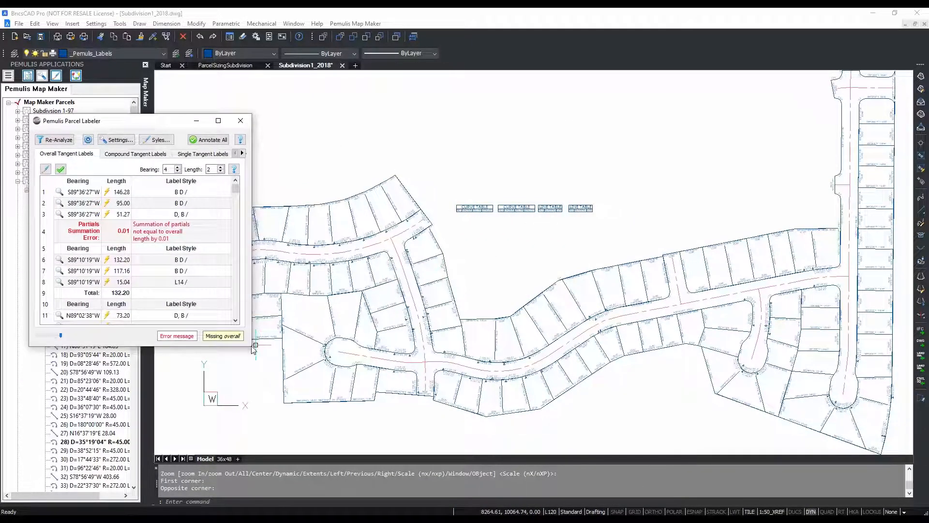
{"action": "left_click_drag", "start_coordinate": [252, 346], "coordinate": [321, 416]}
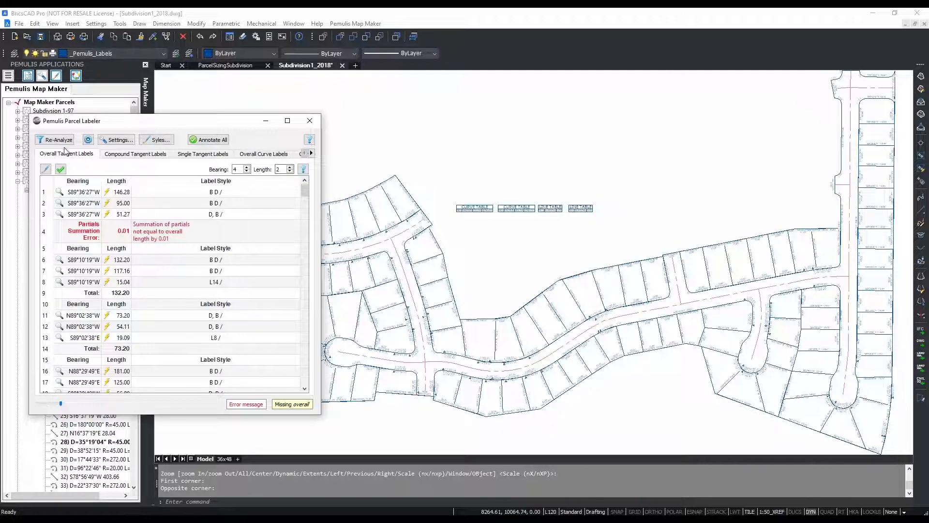
{"action": "left_click", "coordinate": [137, 155]}
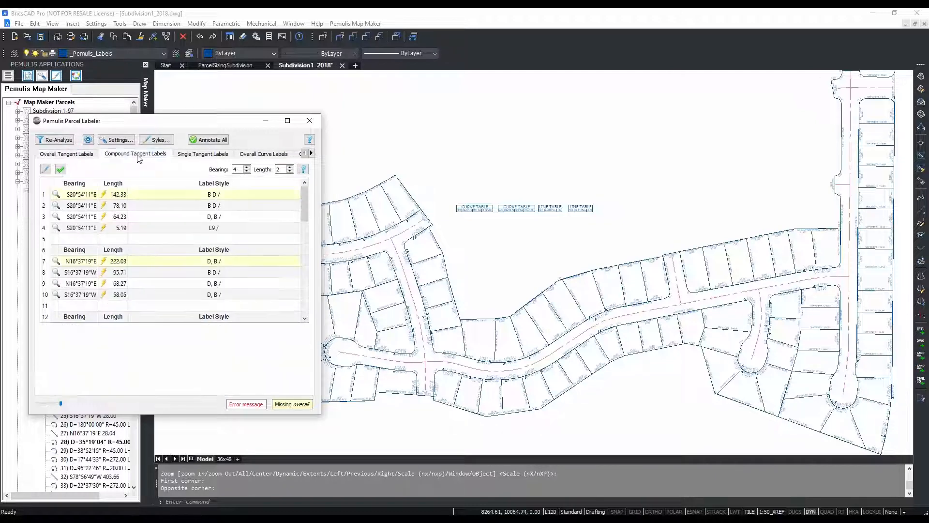
{"action": "left_click", "coordinate": [202, 154]}
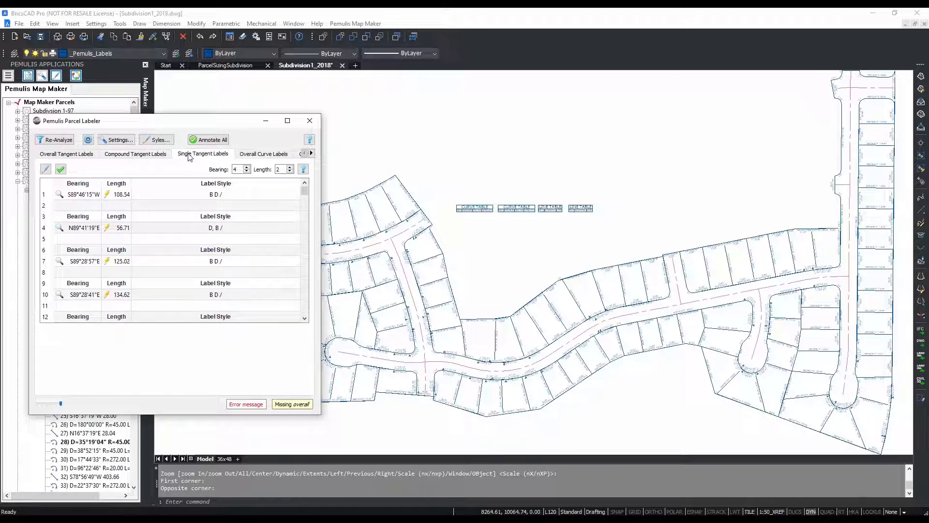
{"action": "left_click", "coordinate": [89, 154]}
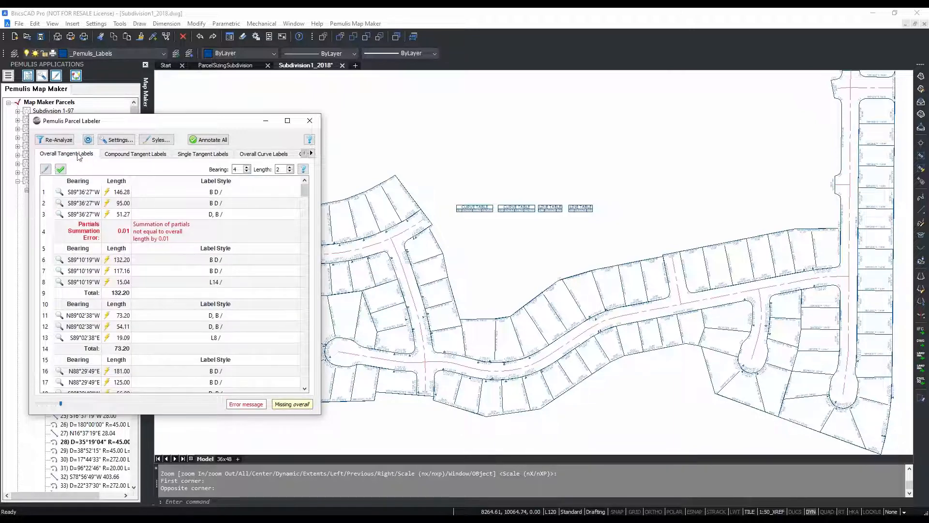
- Zoom to the first overall tangent, S89°36'27"W 146.28, and bring its labels clear of the Parcel Labeler window
{"action": "left_click", "coordinate": [81, 193]}
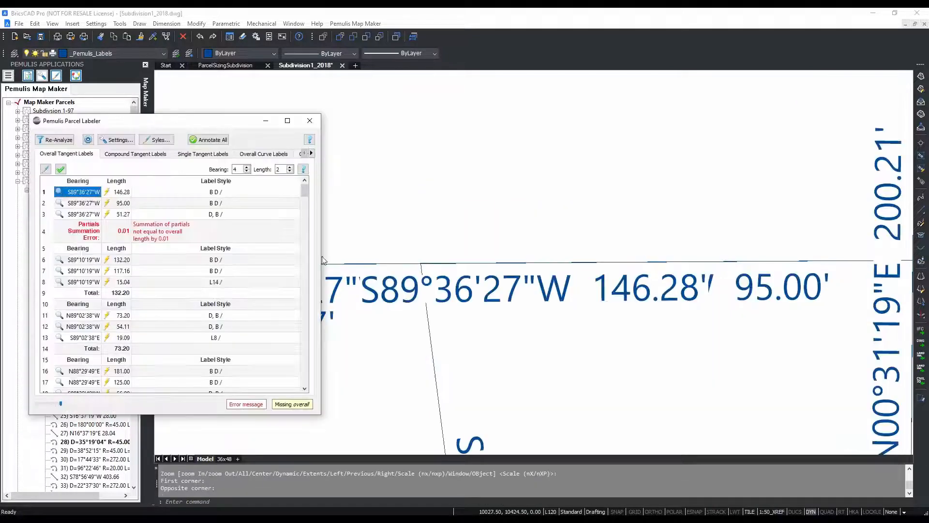
{"action": "scroll", "coordinate": [473, 246], "scroll_direction": "down", "scroll_amount": 4}
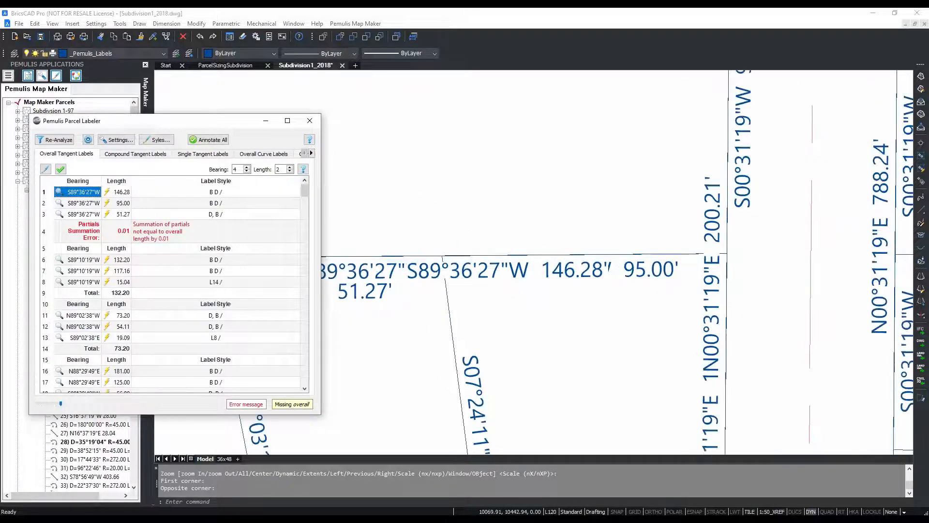
{"action": "right_click", "coordinate": [473, 246]}
{"action": "left_click", "coordinate": [507, 369]}
{"action": "mouse_move", "coordinate": [496, 305]}
{"action": "left_mouse_down"}
{"action": "mouse_move", "coordinate": [603, 292]}
{"action": "mouse_move", "coordinate": [662, 297]}
{"action": "left_mouse_up"}
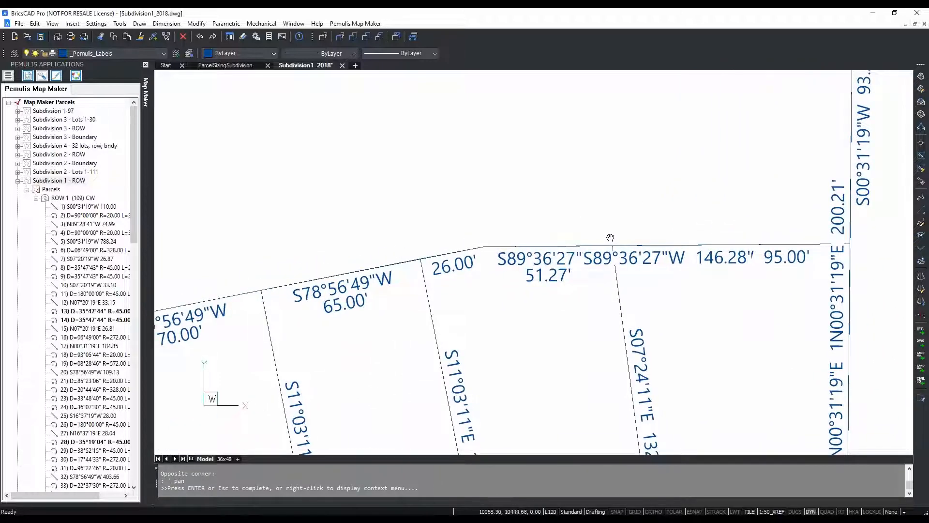
{"action": "key", "text": "Escape"}
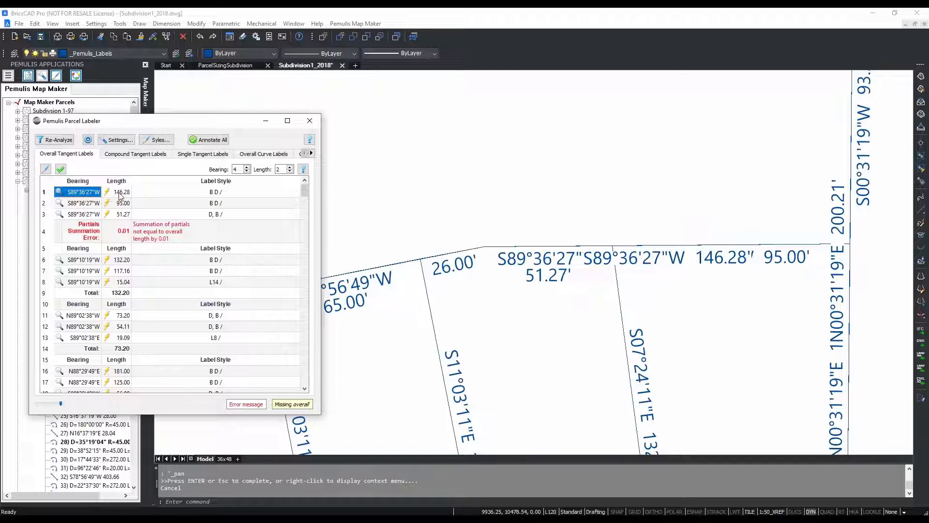
- Highlight the 146.28 overall tangent in the drawing, followed by its 95.00 and 51.27 partial segments
{"action": "left_click", "coordinate": [107, 194]}
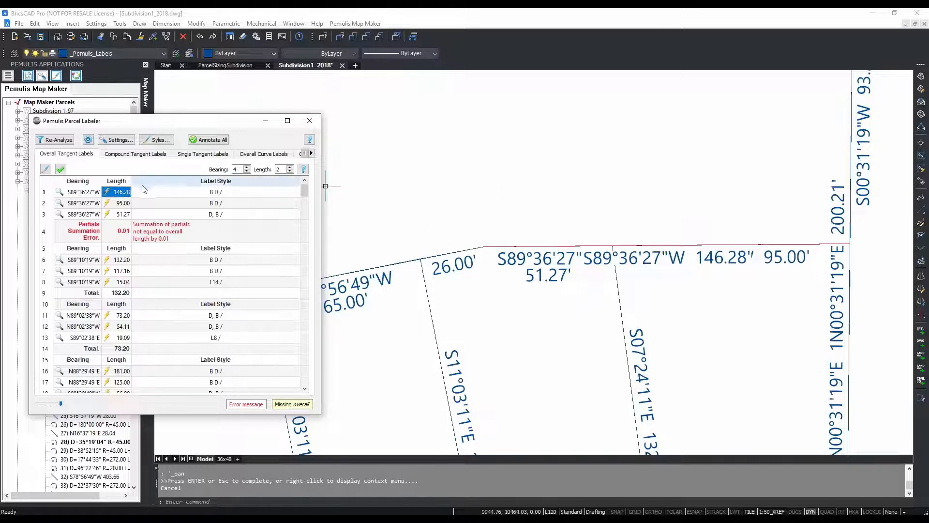
{"action": "left_click", "coordinate": [123, 204]}
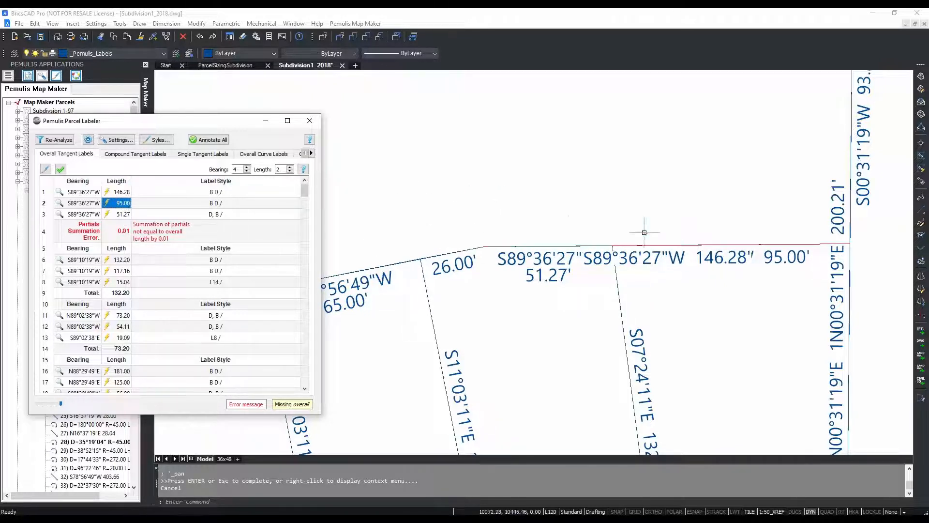
{"action": "left_click", "coordinate": [125, 214]}
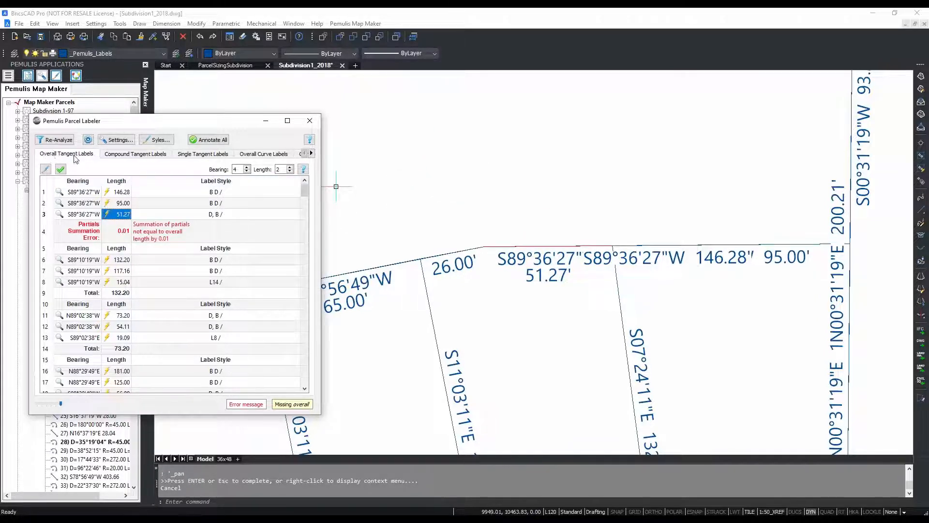
- Open the tangent style selection for labeling, enlarge the preview image, and preview the overall styles from B D / through D /
{"action": "left_click", "coordinate": [46, 169]}
{"action": "mouse_move", "coordinate": [81, 194]}
{"action": "left_mouse_down"}
{"action": "mouse_move", "coordinate": [221, 134]}
{"action": "mouse_move", "coordinate": [213, 105]}
{"action": "left_mouse_up"}
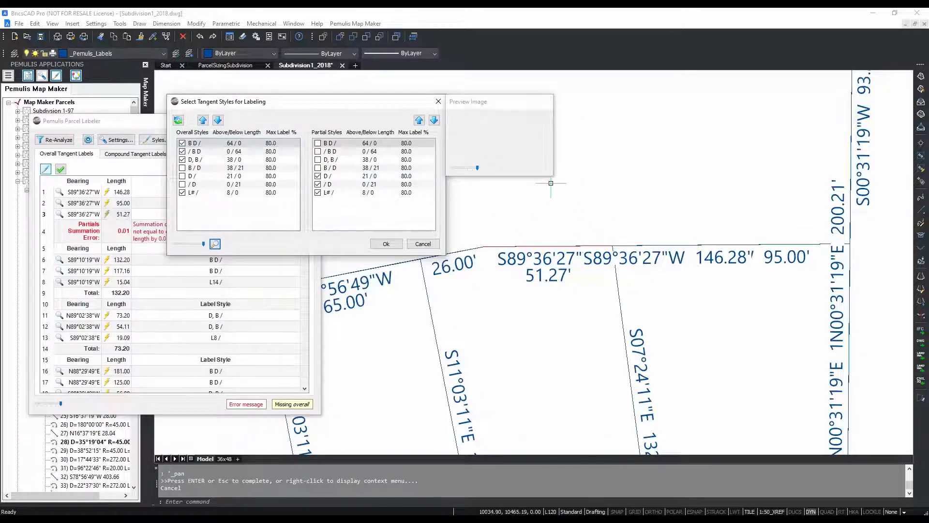
{"action": "left_click_drag", "start_coordinate": [552, 175], "coordinate": [680, 241]}
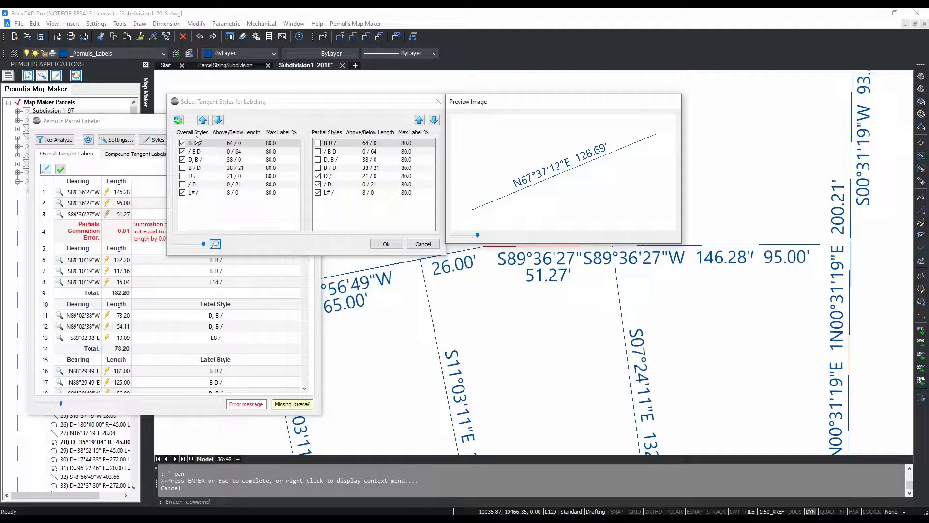
{"action": "left_click", "coordinate": [203, 144]}
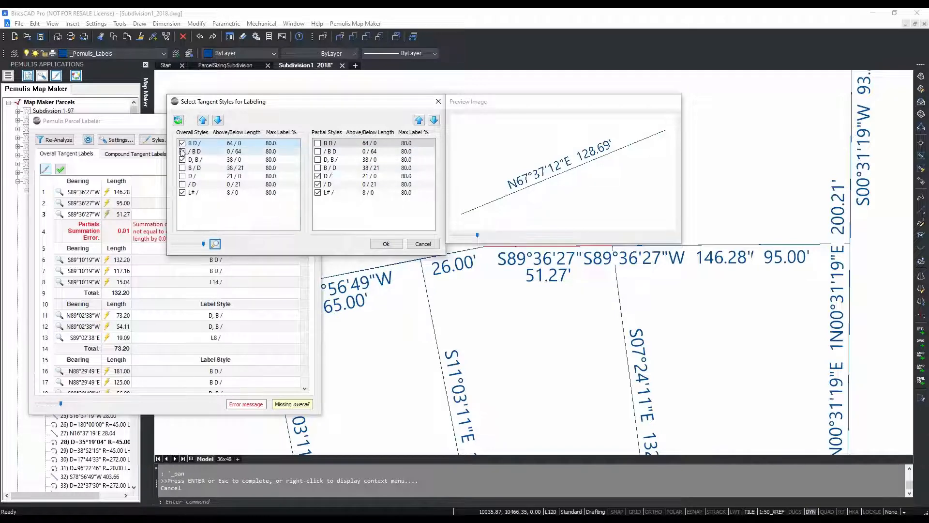
{"action": "left_click", "coordinate": [208, 152]}
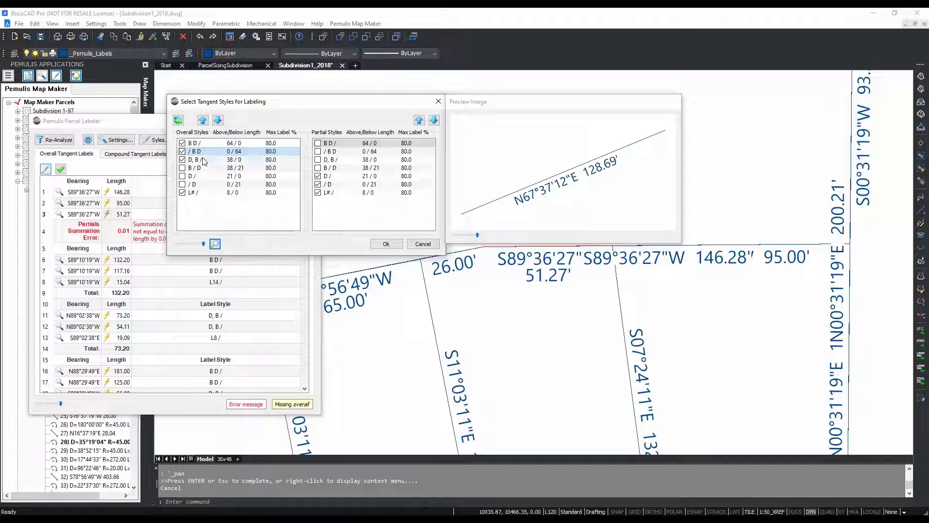
{"action": "left_click", "coordinate": [208, 160]}
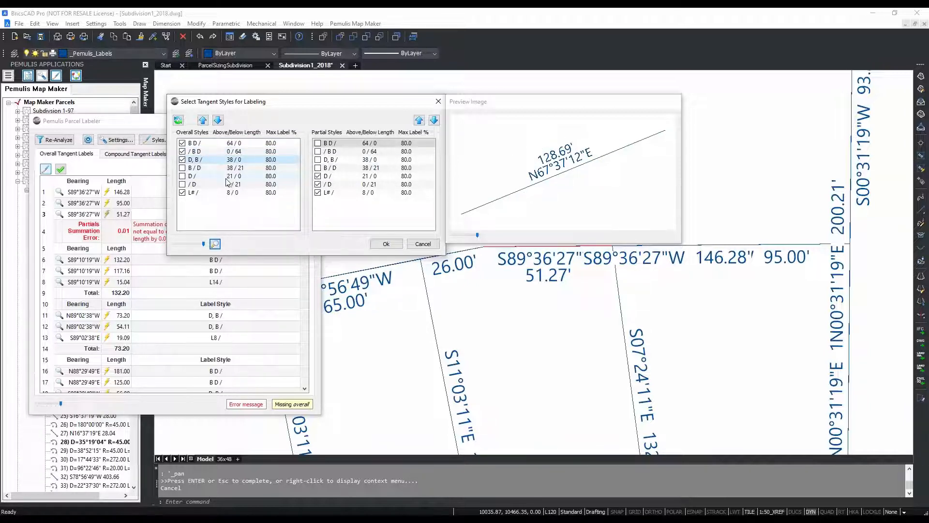
{"action": "left_click", "coordinate": [196, 167]}
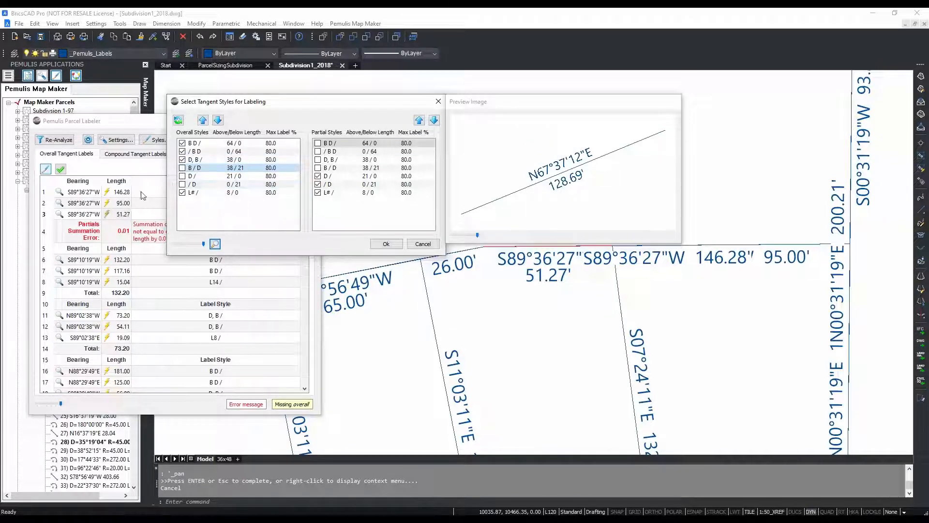
{"action": "left_click", "coordinate": [194, 176]}
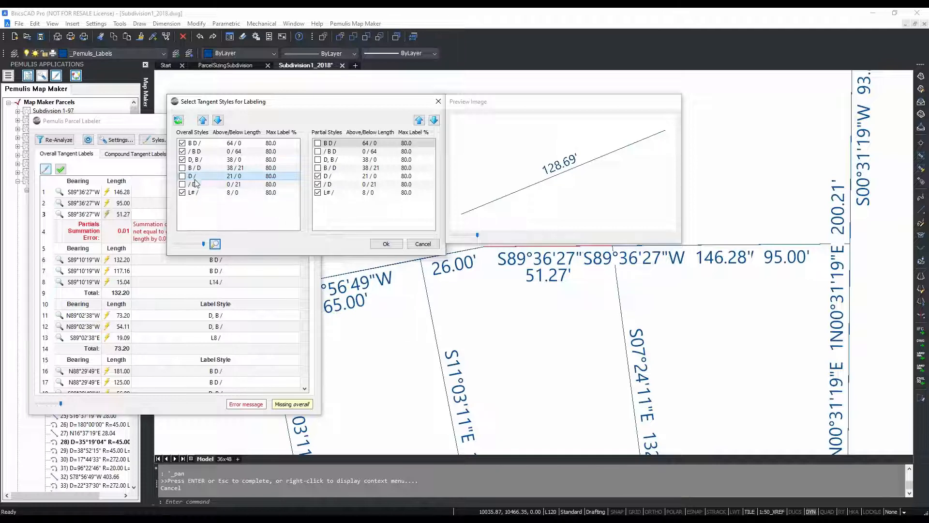
- Preview the partial tangent styles D /, / D and L# / and the overall L# / style, then accept the style selection
{"action": "left_click", "coordinate": [331, 177]}
{"action": "left_click", "coordinate": [345, 185]}
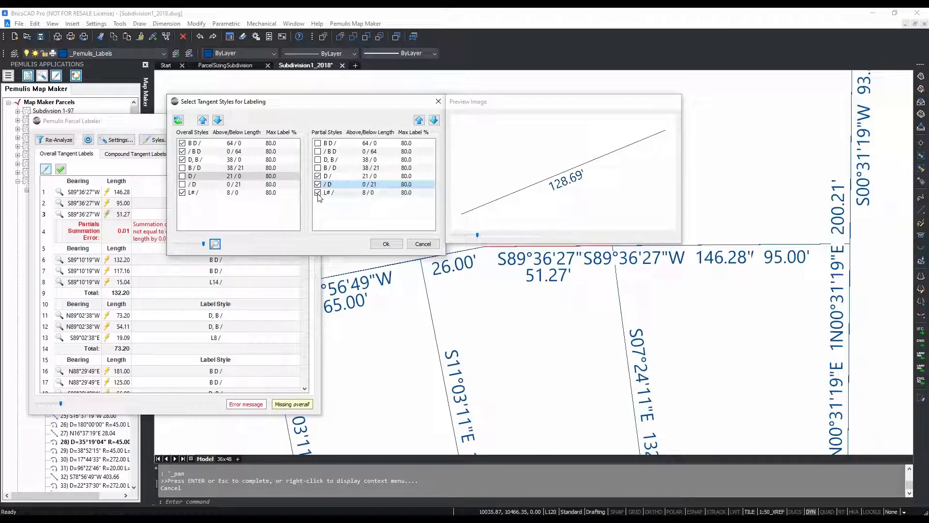
{"action": "left_click", "coordinate": [360, 192]}
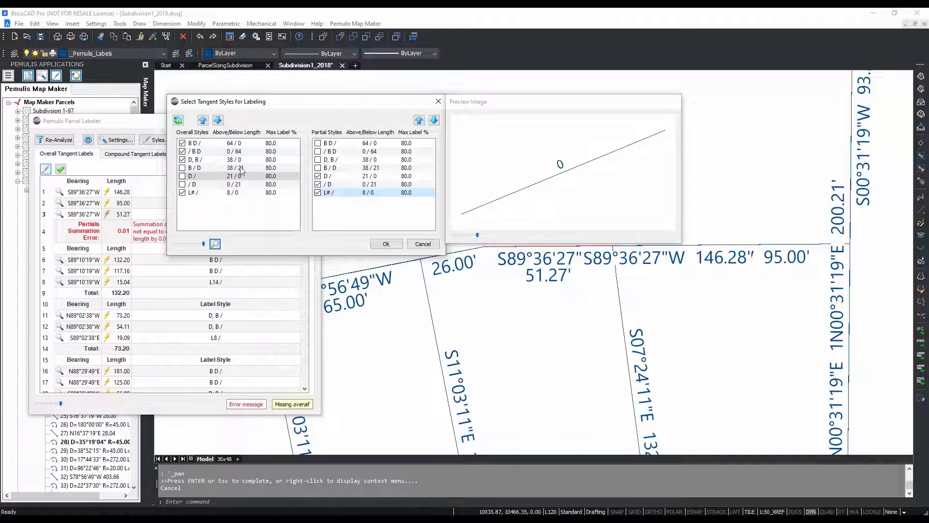
{"action": "left_click", "coordinate": [212, 193]}
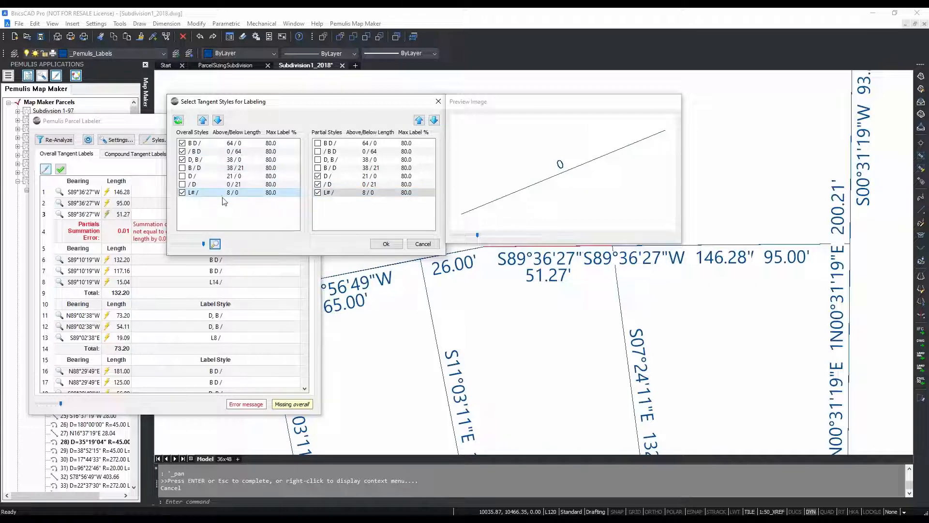
{"action": "left_click", "coordinate": [387, 244]}
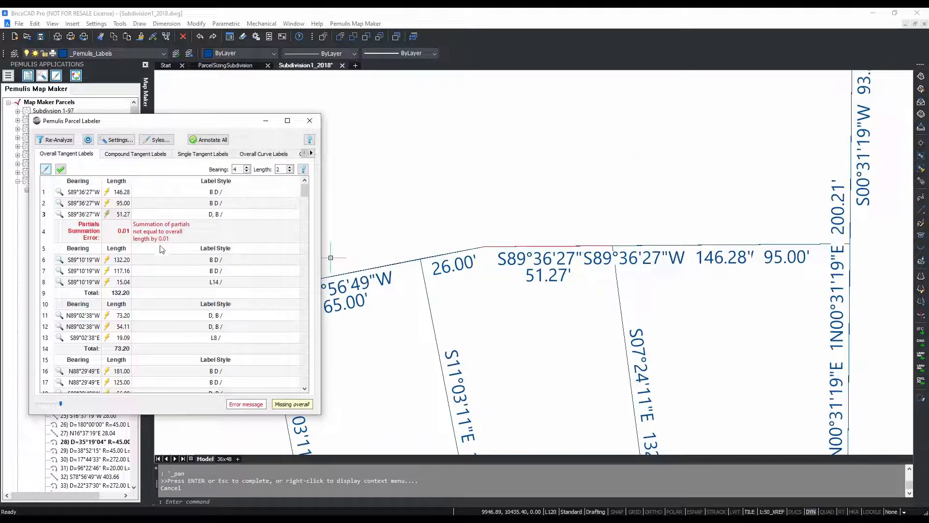
- Zoom to the first compound tangent, S20°54'11"E 142.33, highlight it, and inspect its labels near L9
{"action": "left_click", "coordinate": [139, 154]}
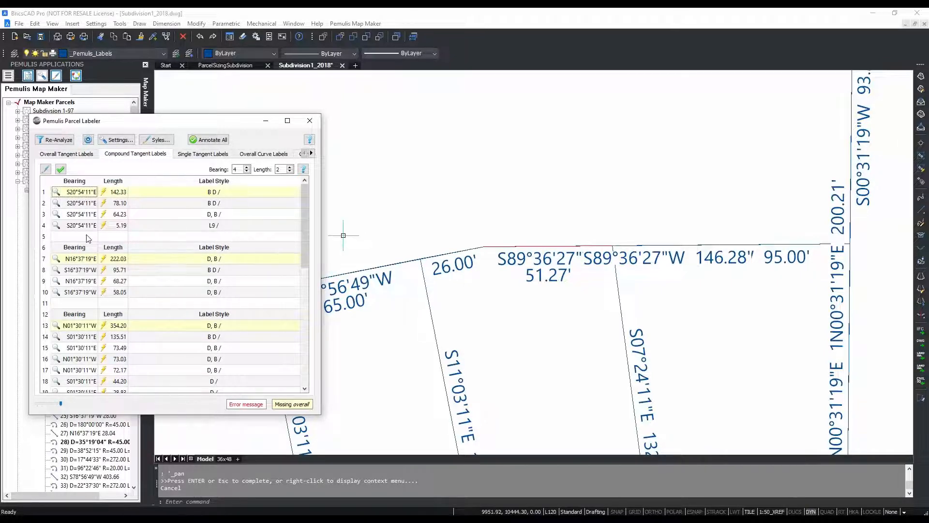
{"action": "double_click", "coordinate": [82, 192]}
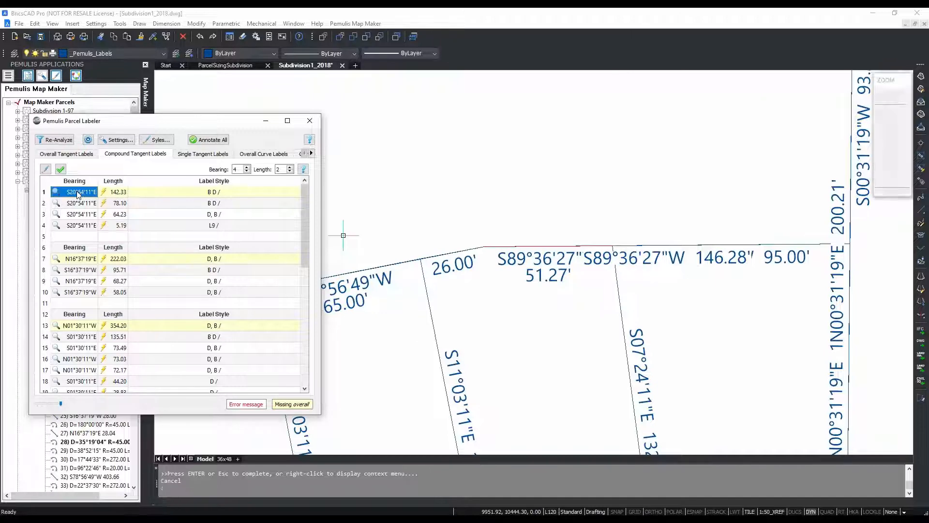
{"action": "left_click", "coordinate": [116, 192]}
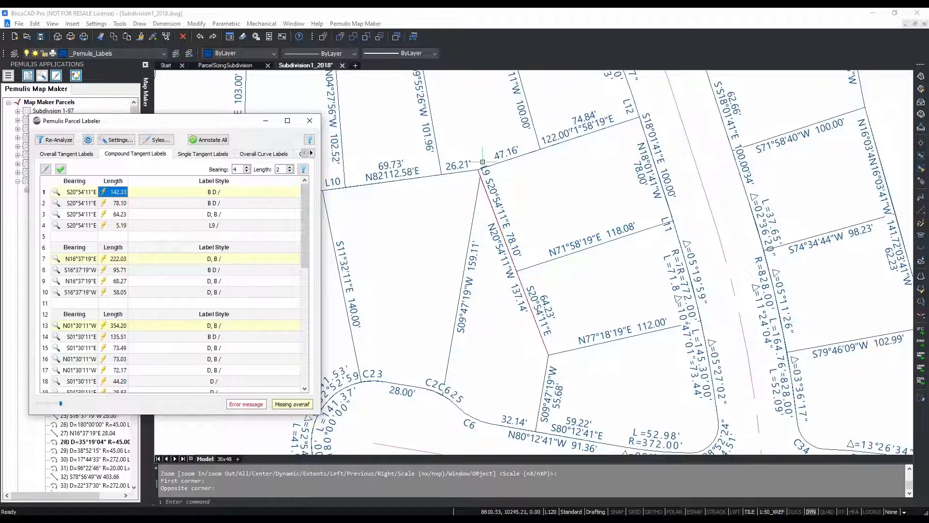
{"action": "scroll", "coordinate": [482, 176], "scroll_direction": "up", "scroll_amount": 2}
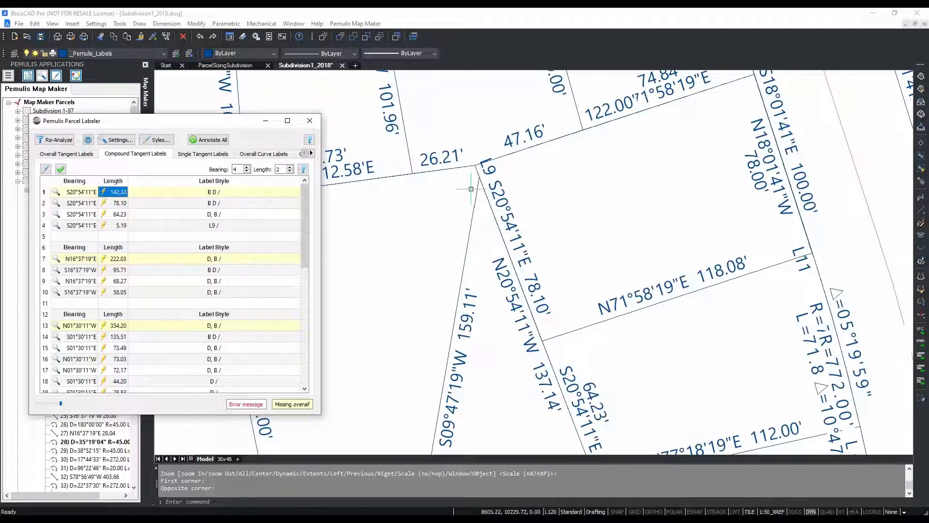
{"action": "scroll", "coordinate": [471, 189], "scroll_direction": "down", "scroll_amount": 1}
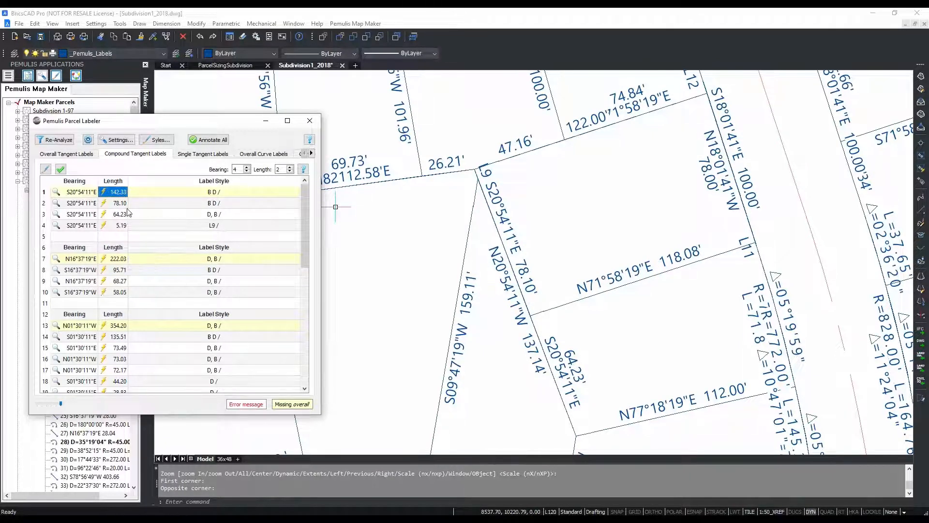
- Zoom to the second compound tangent, N16°37'19"E 222.03, and highlight it in the drawing
{"action": "double_click", "coordinate": [75, 263]}
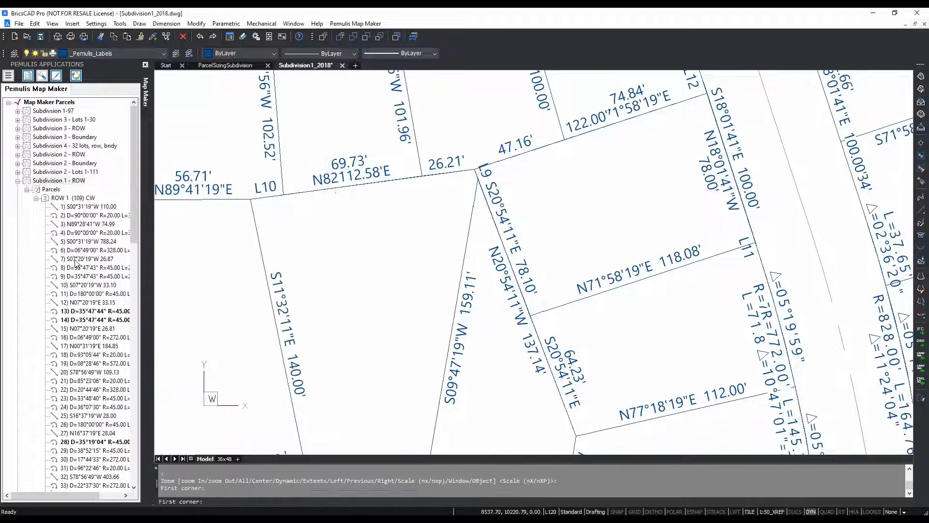
{"action": "scroll", "coordinate": [446, 256], "scroll_direction": "down", "scroll_amount": 2}
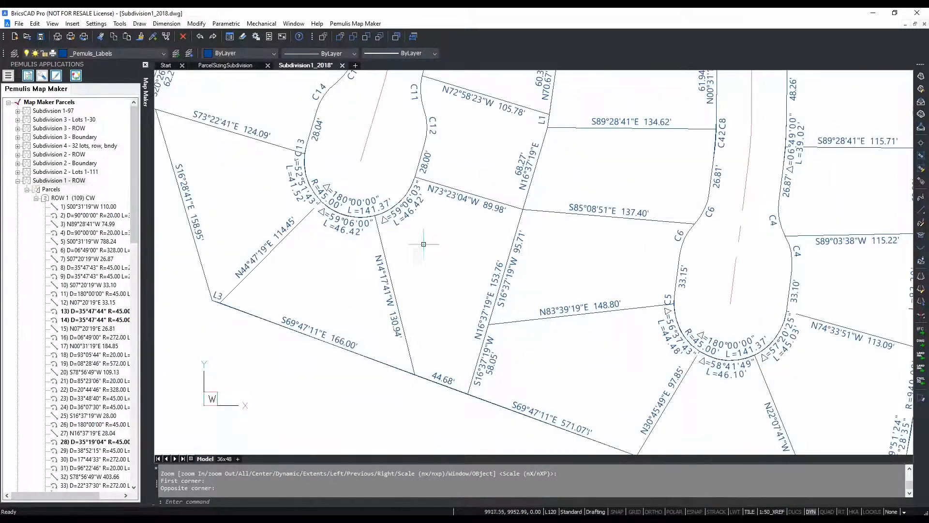
{"action": "key", "text": "Return"}
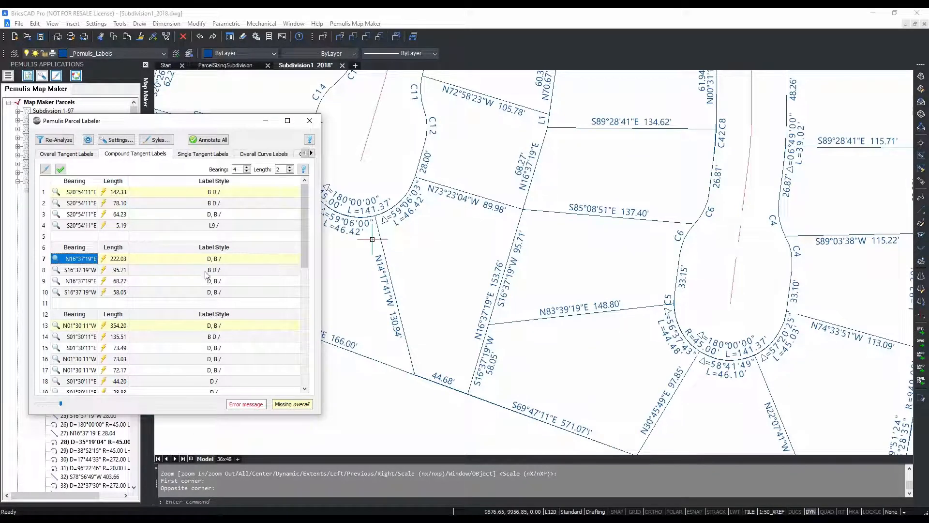
{"action": "left_click", "coordinate": [118, 259]}
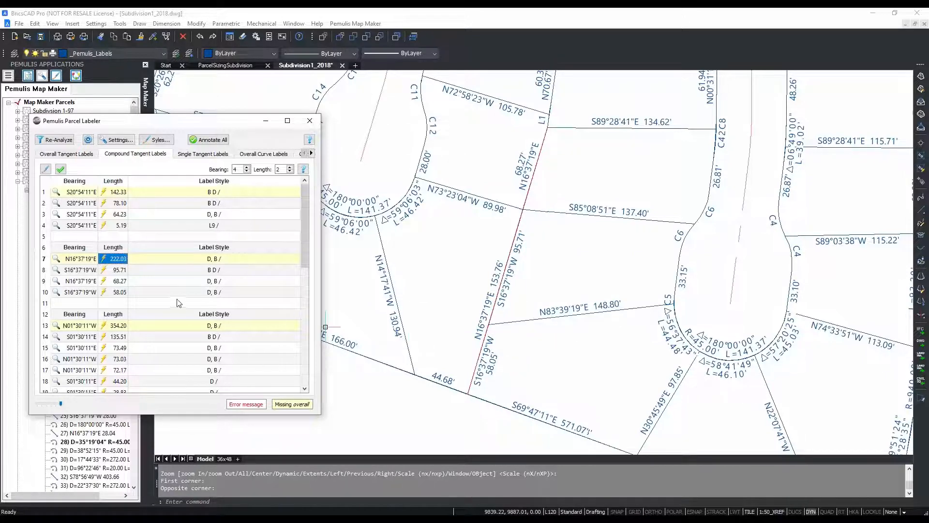
- Show the single tangent labels and zoom to the first one, S89°46'15"W 108.54, in the drawing
{"action": "left_click", "coordinate": [211, 155]}
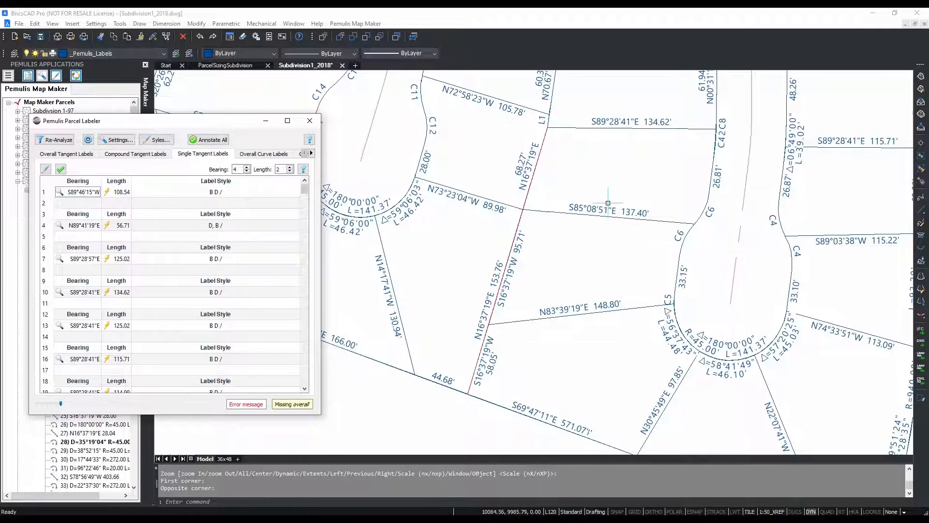
{"action": "double_click", "coordinate": [81, 193]}
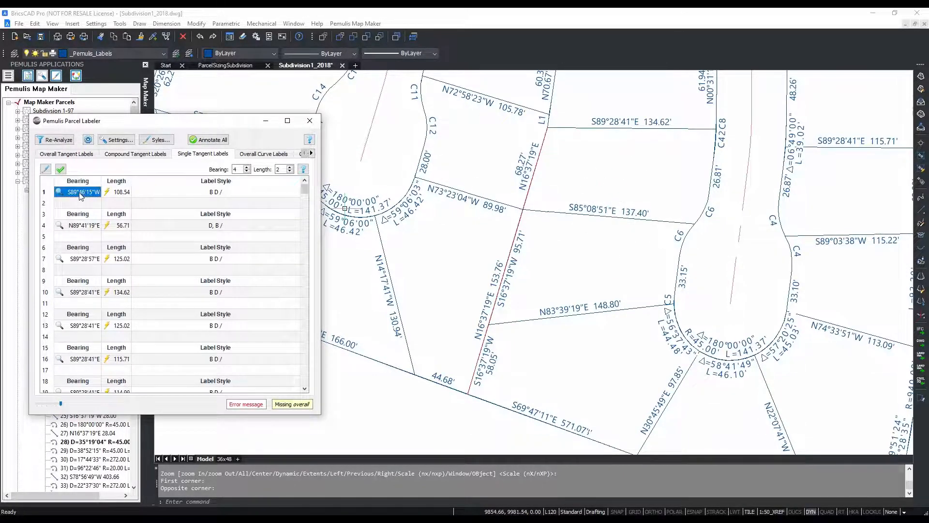
{"action": "scroll", "coordinate": [426, 291], "scroll_direction": "down", "scroll_amount": 7}
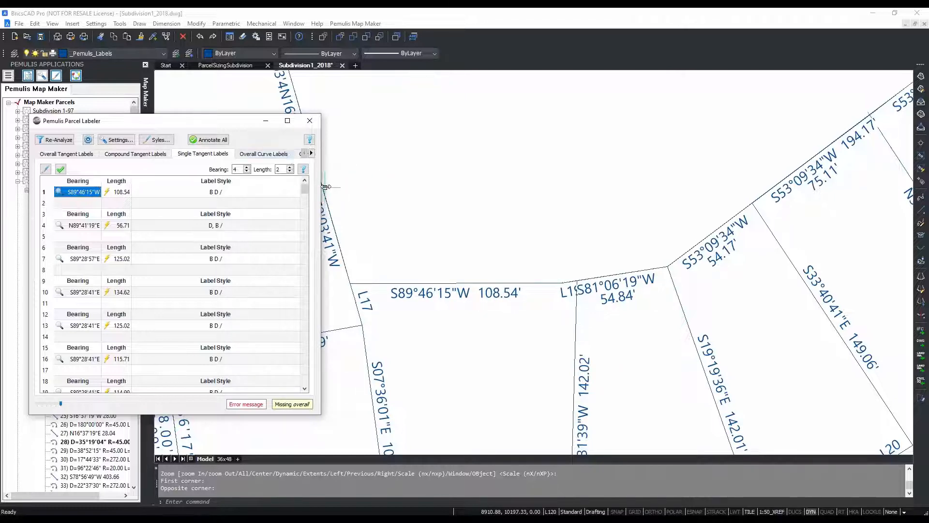
- Widen the Parcel Labeler and browse the overall, compound and single curve labels, returning to the overall curve labels
{"action": "left_click_drag", "start_coordinate": [324, 187], "coordinate": [427, 186]}
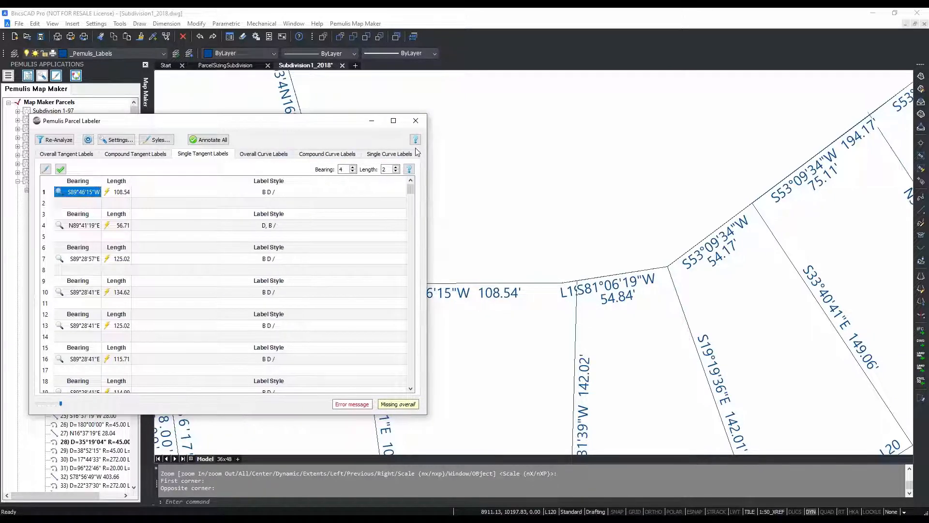
{"action": "left_click", "coordinate": [280, 154]}
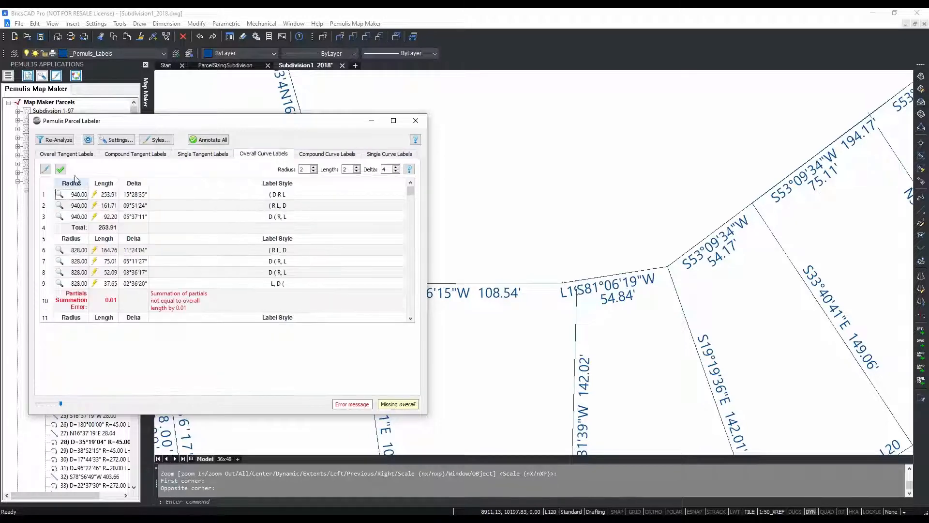
{"action": "left_click", "coordinate": [328, 154]}
{"action": "left_click", "coordinate": [380, 155]}
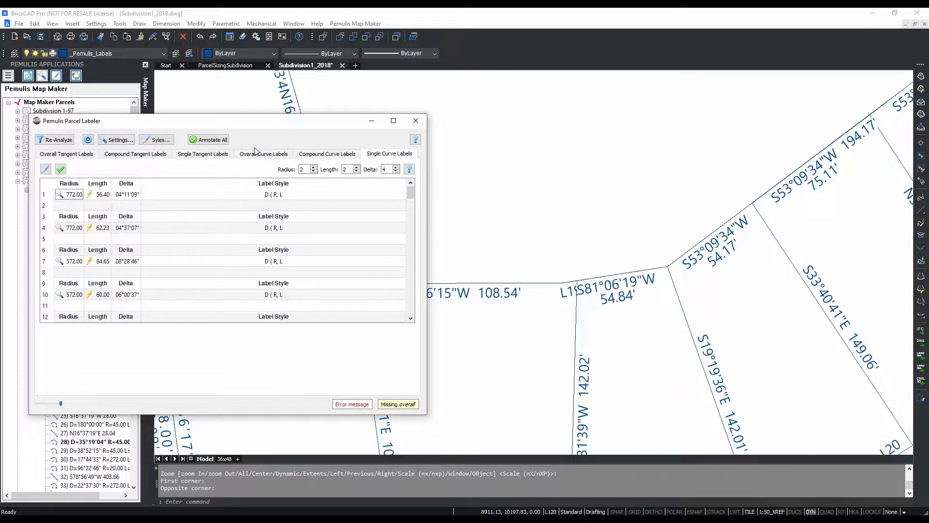
{"action": "left_click", "coordinate": [257, 154]}
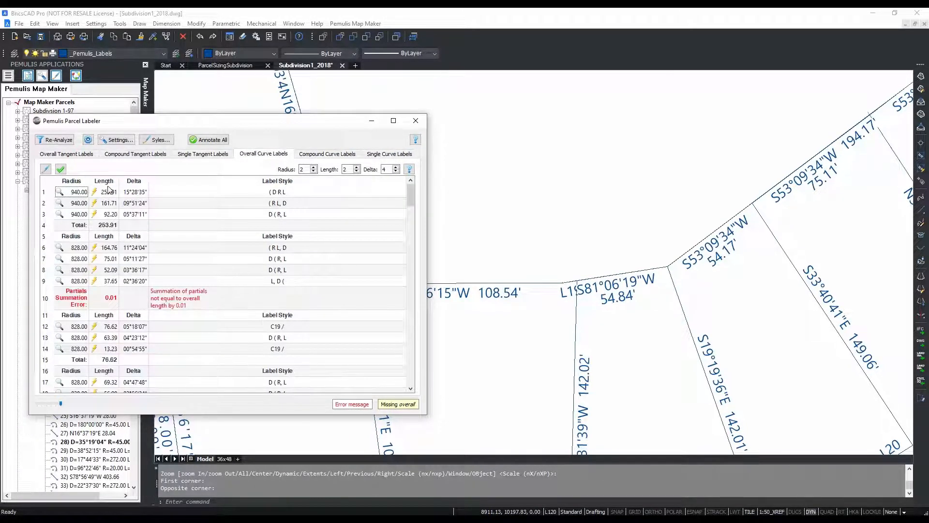
- Zoom to the first overall curve, radius 940.00 and length 253.91, and highlight it and its 161.71 and 92.20 partials
{"action": "left_click", "coordinate": [59, 192]}
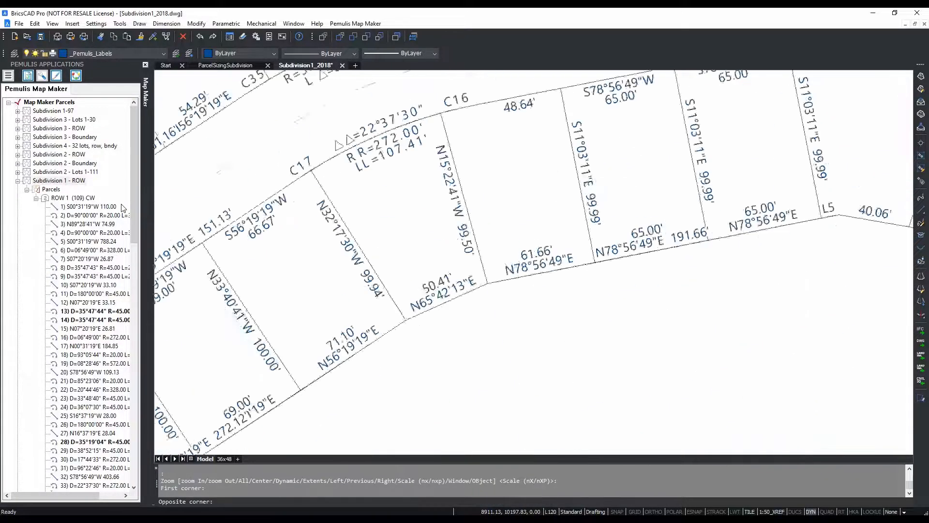
{"action": "mouse_move", "coordinate": [230, 125]}
{"action": "left_mouse_down"}
{"action": "mouse_move", "coordinate": [761, 97]}
{"action": "mouse_move", "coordinate": [662, 106]}
{"action": "mouse_move", "coordinate": [654, 91]}
{"action": "left_mouse_up"}
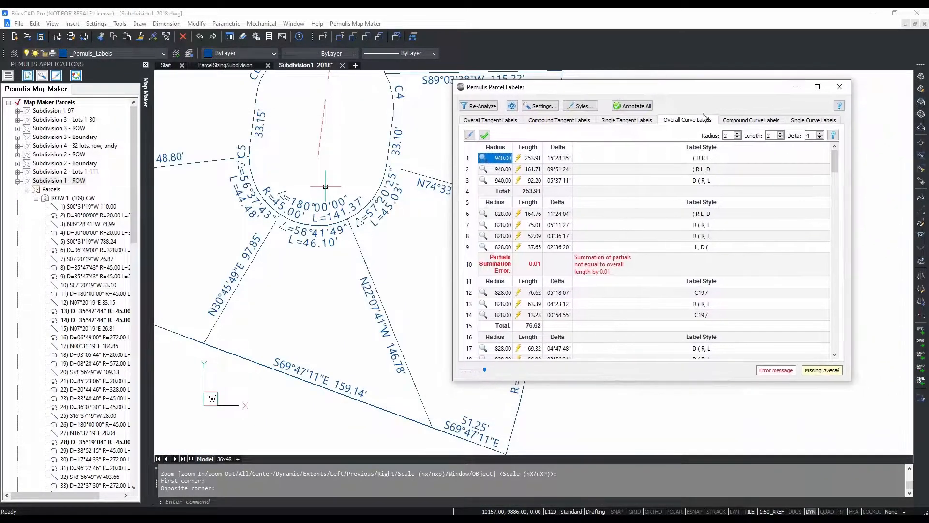
{"action": "left_click", "coordinate": [541, 160]}
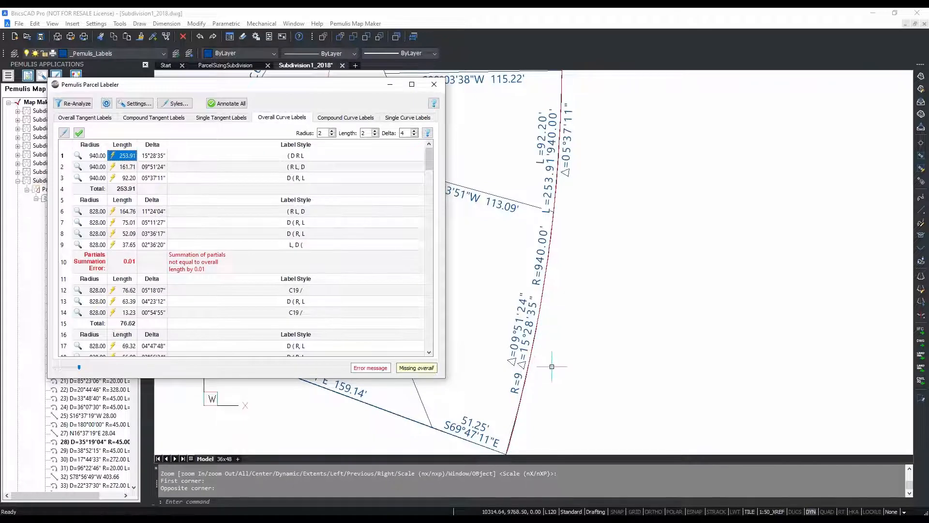
{"action": "left_click", "coordinate": [159, 157]}
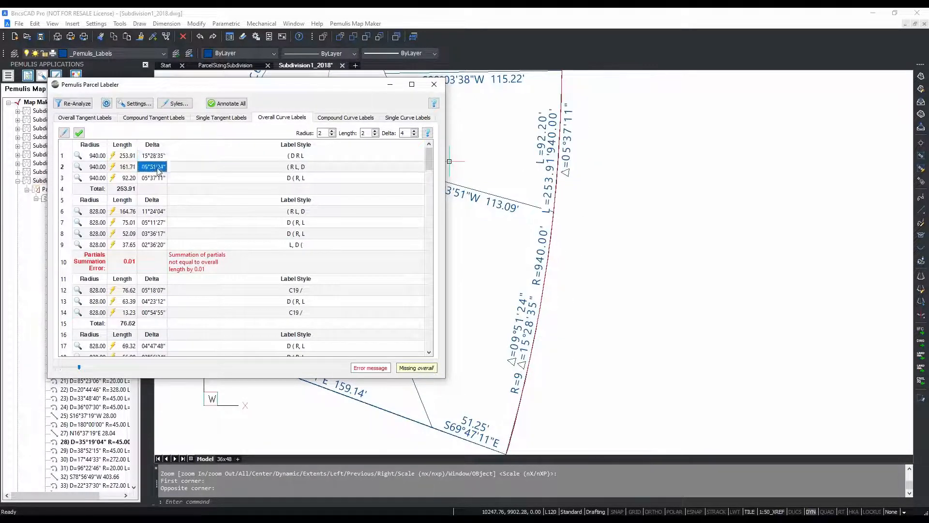
{"action": "left_click", "coordinate": [129, 168]}
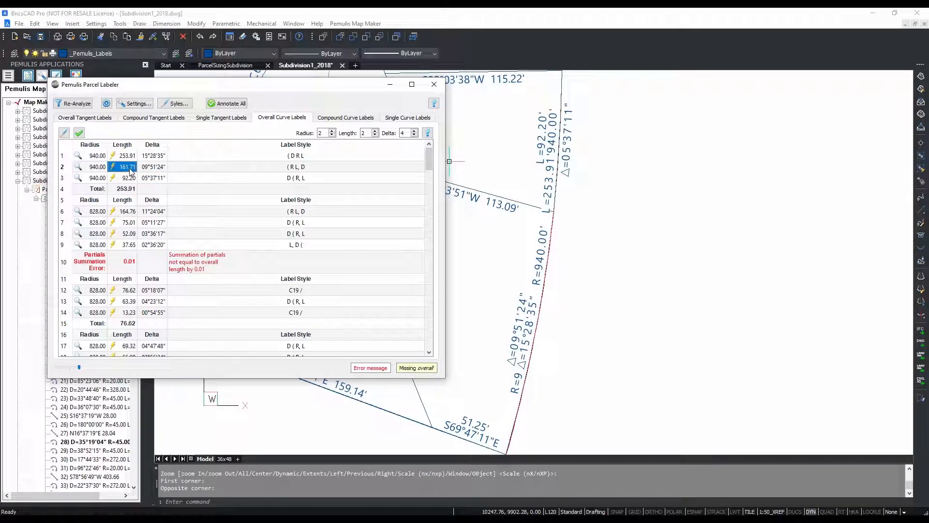
{"action": "left_click", "coordinate": [128, 179]}
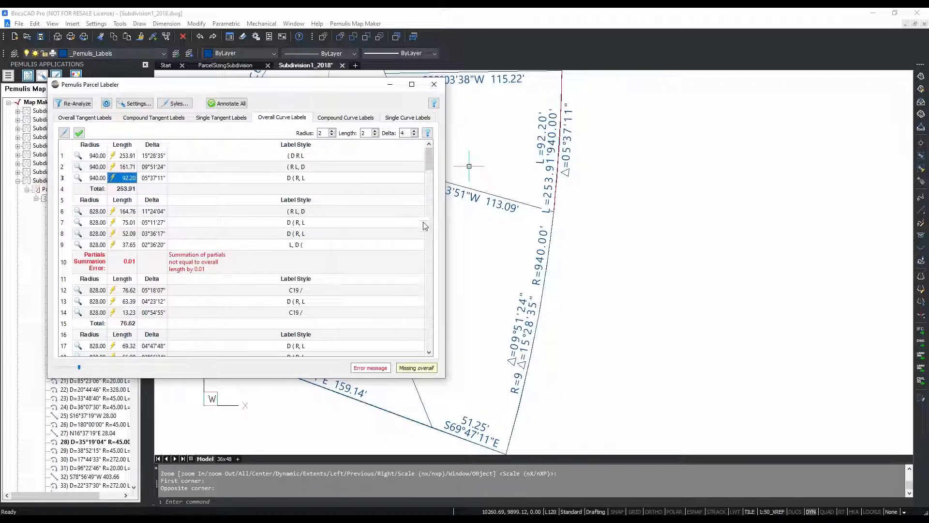
- Move the Parcel Labeler clear of the curve labels and zoom the drawing to its extents
{"action": "mouse_move", "coordinate": [324, 87]}
{"action": "left_mouse_down"}
{"action": "mouse_move", "coordinate": [256, 93]}
{"action": "mouse_move", "coordinate": [308, 104]}
{"action": "mouse_move", "coordinate": [275, 112]}
{"action": "left_mouse_up"}
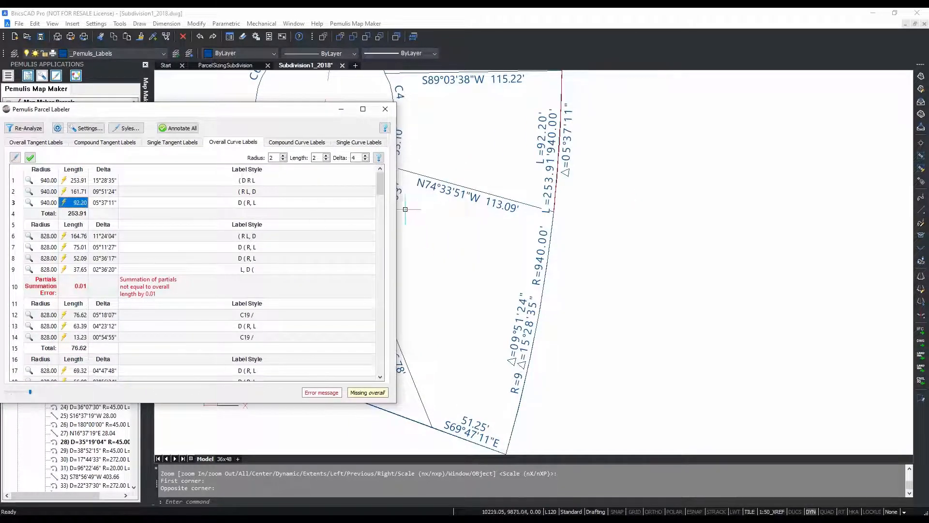
{"action": "left_click", "coordinate": [479, 439]}
{"action": "type", "text": "z"}
{"action": "key", "text": "Return"}
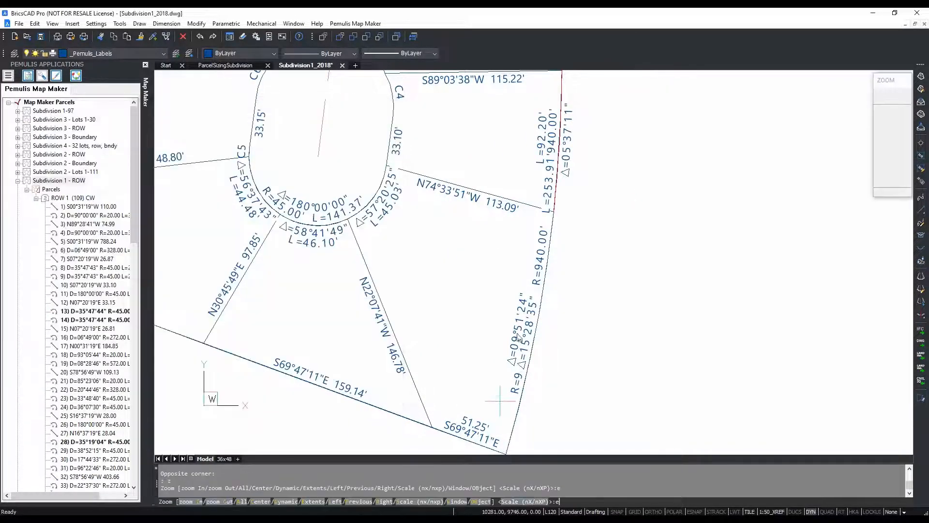
{"action": "type", "text": "e"}
{"action": "key", "text": "Return"}
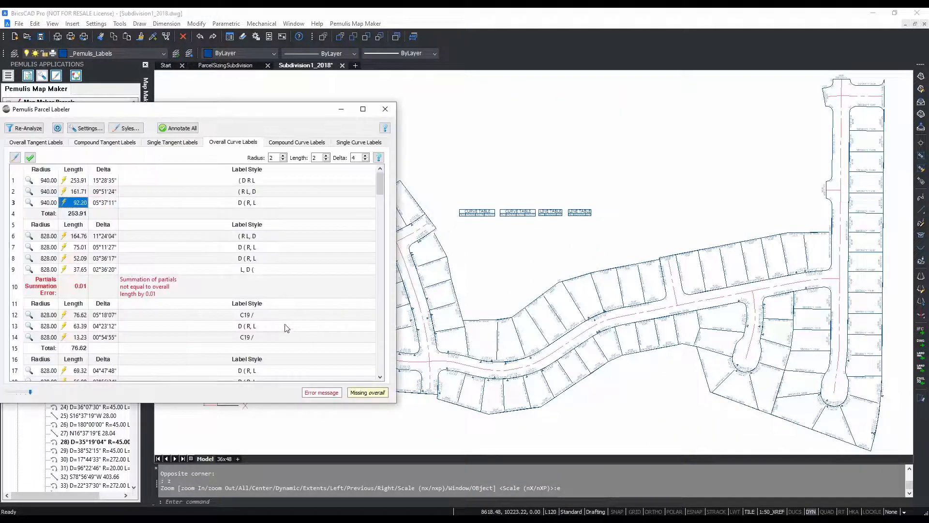
- Pan and zoom to the labeled lots around the westernmost cul-de-sac
{"action": "right_click", "coordinate": [485, 272]}
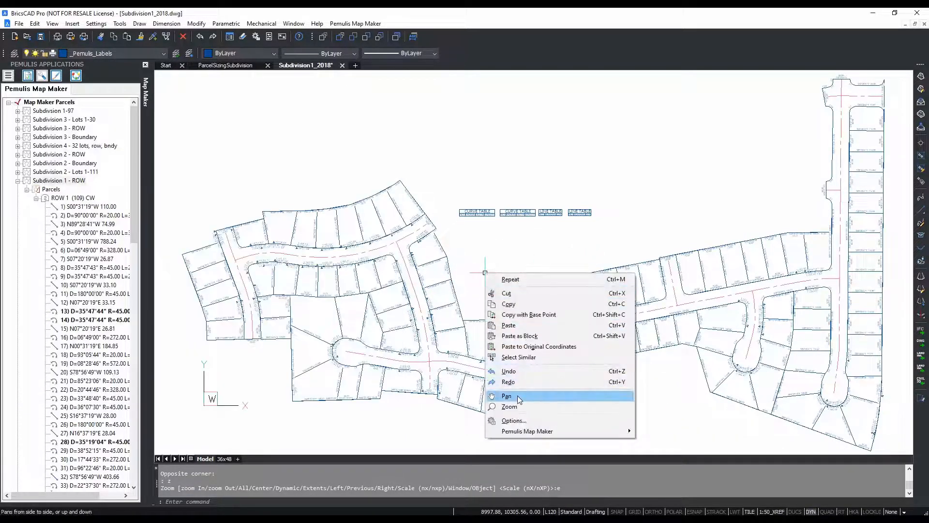
{"action": "left_click", "coordinate": [527, 396]}
{"action": "left_click_drag", "start_coordinate": [424, 351], "coordinate": [650, 306]}
{"action": "scroll", "coordinate": [600, 310], "scroll_direction": "up", "scroll_amount": 5}
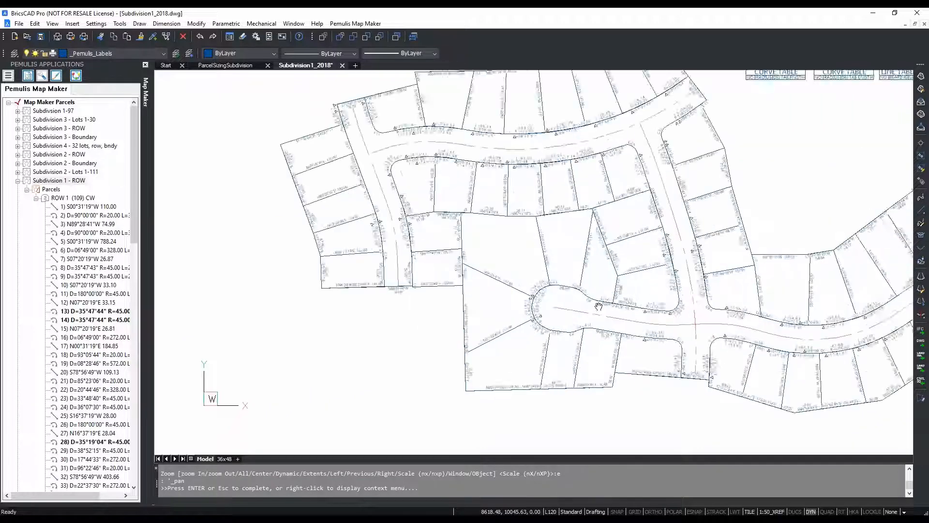
{"action": "left_click_drag", "start_coordinate": [555, 215], "coordinate": [594, 241]}
{"action": "scroll", "coordinate": [649, 265], "scroll_direction": "up", "scroll_amount": 2}
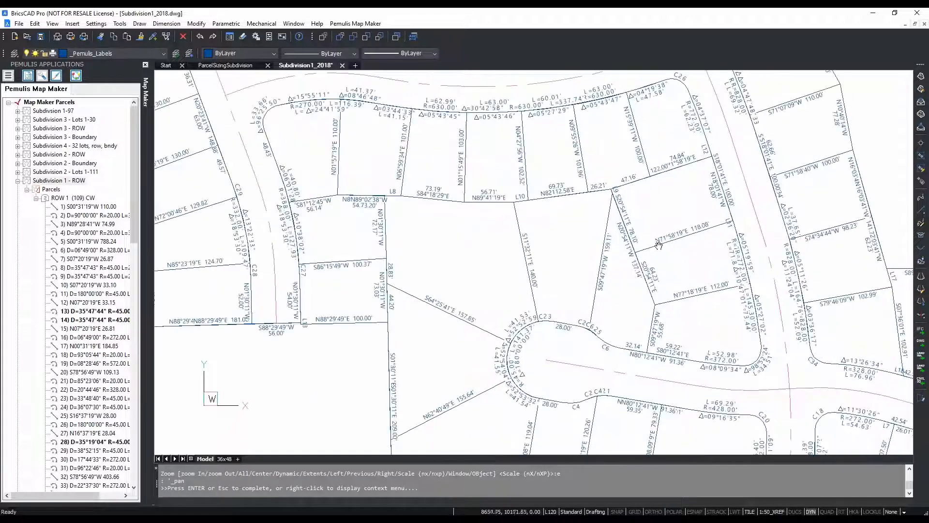
{"action": "mouse_move", "coordinate": [642, 297]}
{"action": "left_mouse_down"}
{"action": "mouse_move", "coordinate": [639, 213]}
{"action": "mouse_move", "coordinate": [672, 196]}
{"action": "mouse_move", "coordinate": [705, 226]}
{"action": "left_mouse_up"}
{"action": "key", "text": "Escape"}
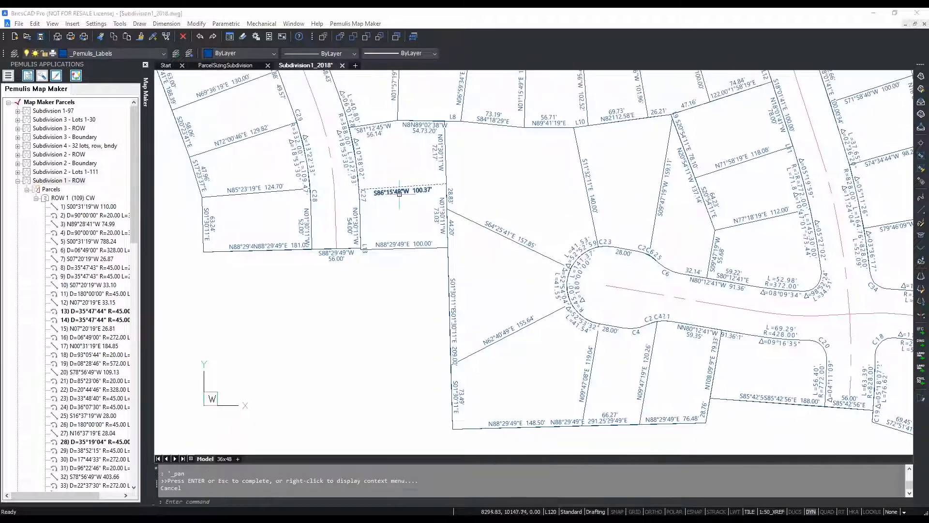
- Review the label style selections for the overall tangents and the compound tangents, accepting each unchanged
{"action": "left_click_drag", "start_coordinate": [150, 114], "coordinate": [154, 99]}
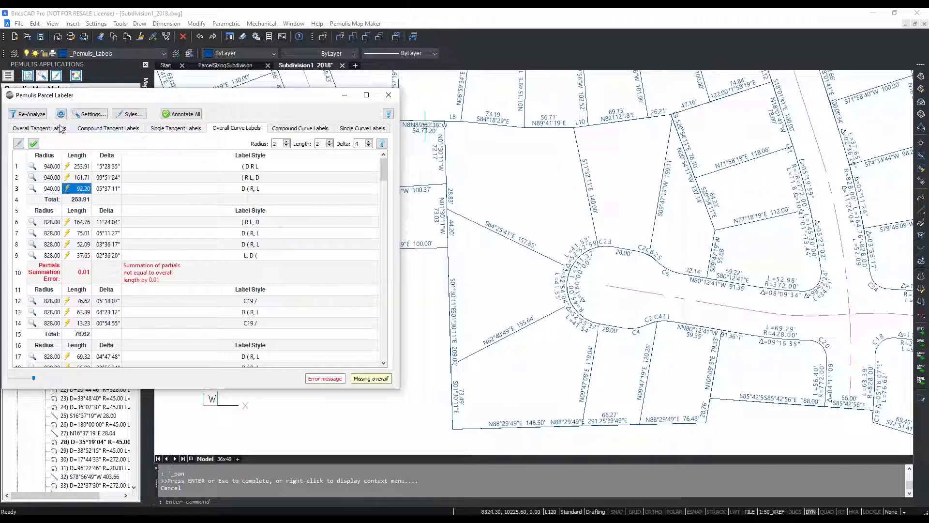
{"action": "left_click", "coordinate": [39, 129]}
{"action": "left_click", "coordinate": [19, 143]}
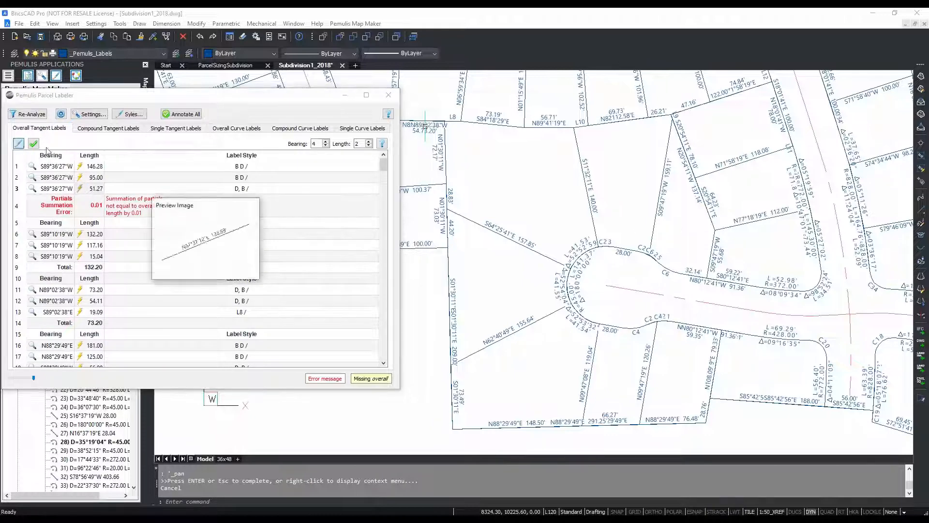
{"action": "left_click", "coordinate": [386, 244]}
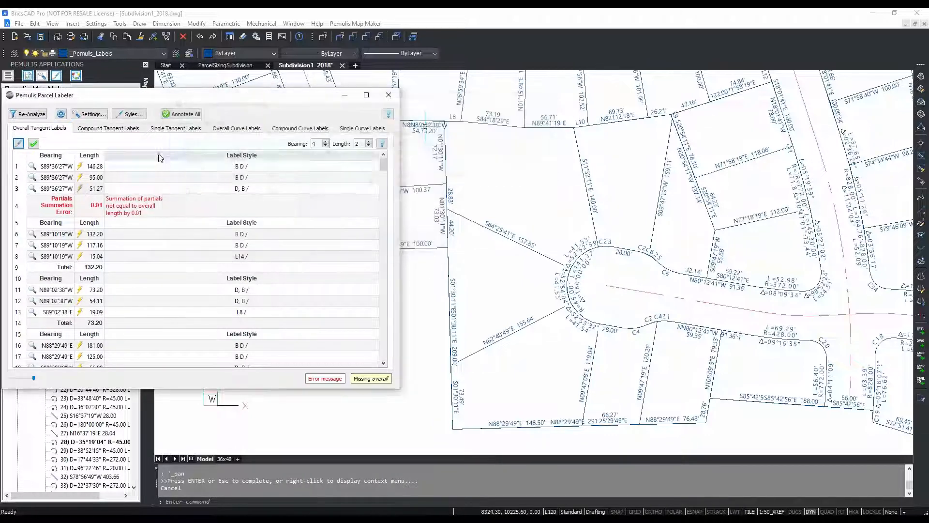
{"action": "left_click", "coordinate": [107, 128]}
{"action": "left_click", "coordinate": [19, 143]}
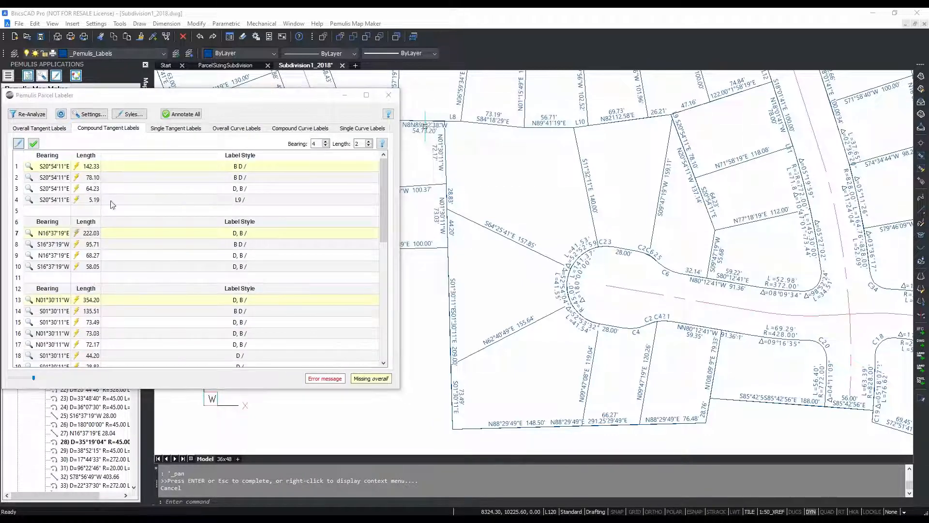
{"action": "left_click", "coordinate": [386, 244]}
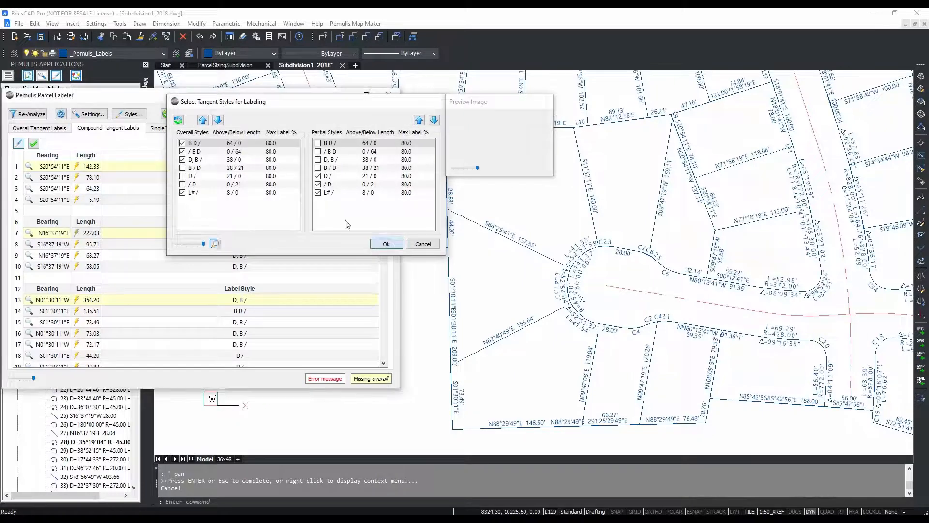
- Open the style selection for single tangent labels, preview the B / D style, and accept the selection
{"action": "left_click", "coordinate": [160, 128]}
{"action": "left_click", "coordinate": [18, 143]}
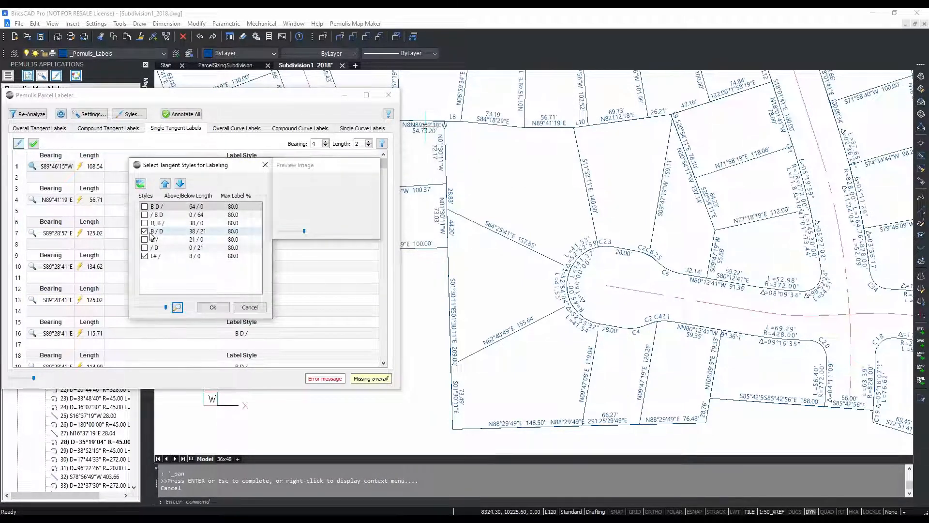
{"action": "left_click", "coordinate": [164, 233]}
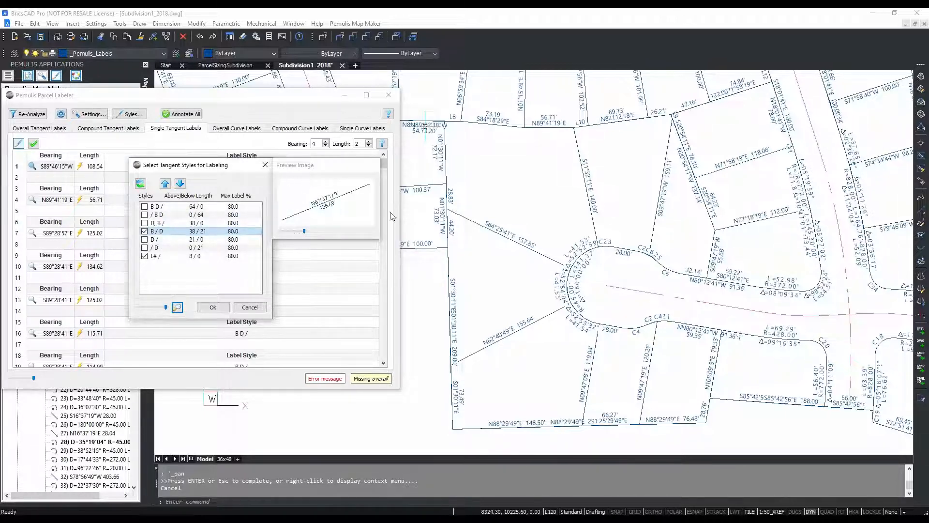
{"action": "left_click", "coordinate": [212, 307]}
- Open the overall curve style selection, preview the overall styles ( D R L and ( R L, D, and enlarge the preview image
{"action": "left_click", "coordinate": [236, 129]}
{"action": "left_click", "coordinate": [19, 144]}
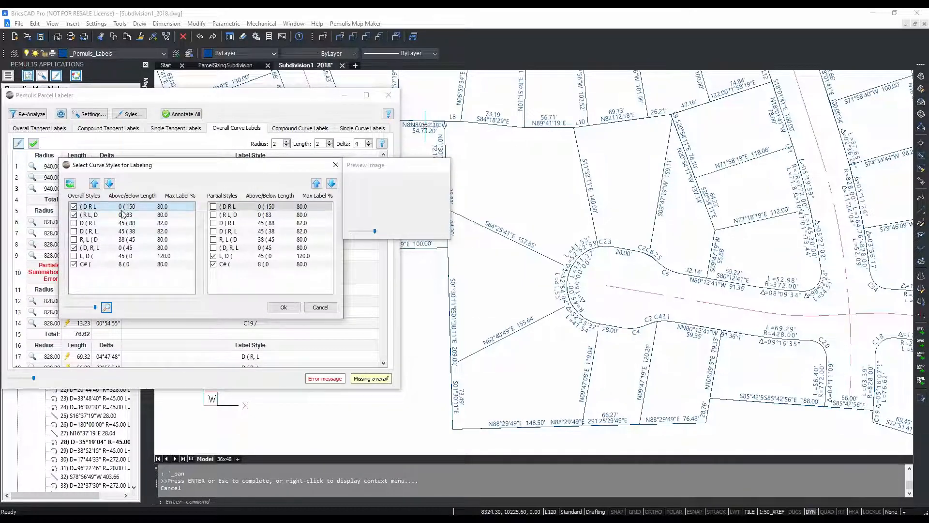
{"action": "left_click", "coordinate": [95, 209]}
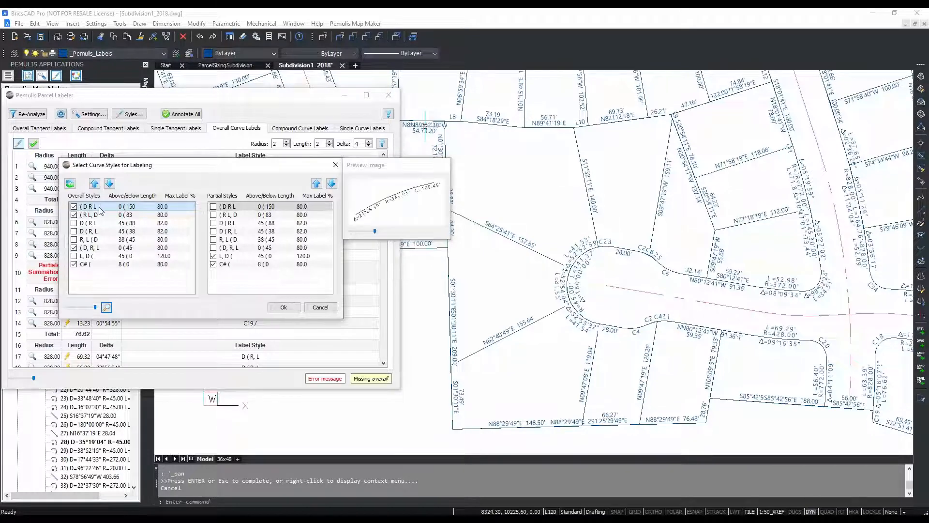
{"action": "left_click", "coordinate": [104, 214]}
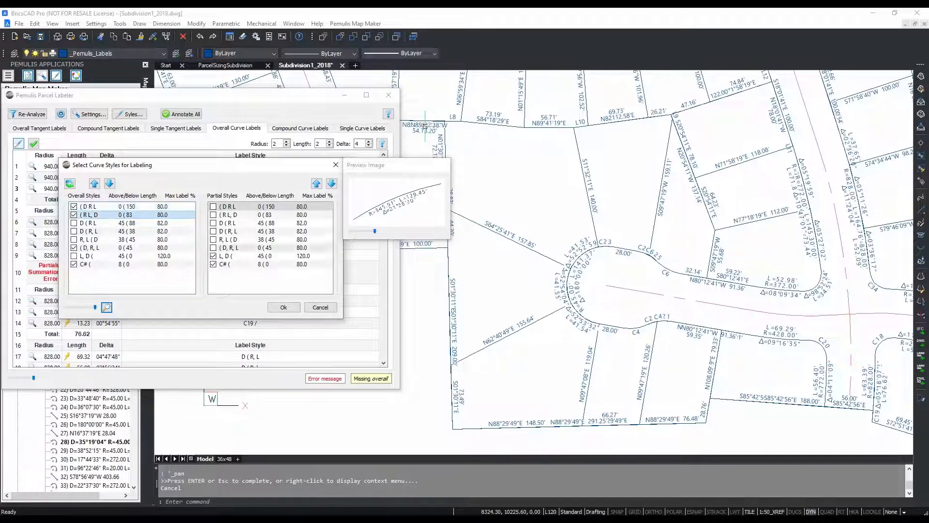
{"action": "mouse_move", "coordinate": [450, 239]}
{"action": "left_mouse_down"}
{"action": "mouse_move", "coordinate": [597, 333]}
{"action": "mouse_move", "coordinate": [622, 333]}
{"action": "left_mouse_up"}
{"action": "scroll", "coordinate": [501, 257], "scroll_direction": "up", "scroll_amount": 2}
{"action": "scroll", "coordinate": [500, 251], "scroll_direction": "down", "scroll_amount": 2}
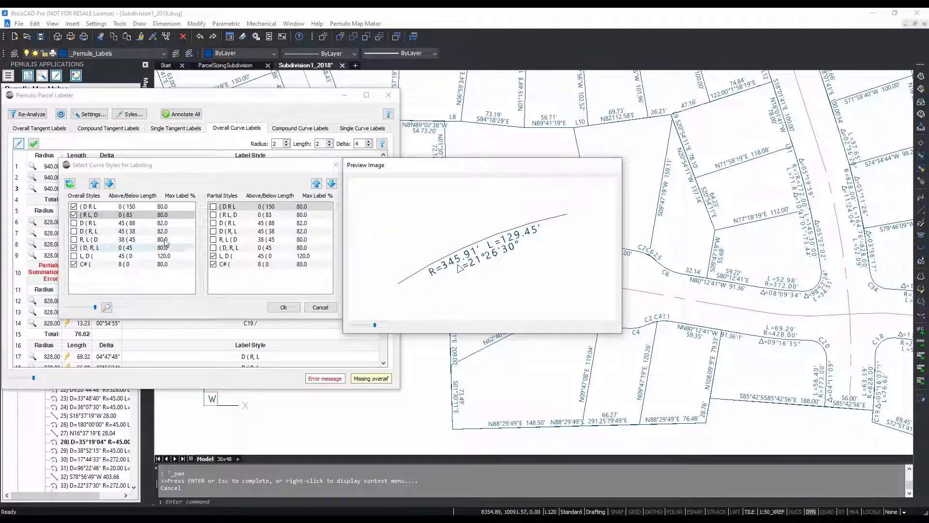
- Preview the overall curve styles from D ( R L through ( D, R, L and the partial style L, D (
{"action": "left_click", "coordinate": [104, 223]}
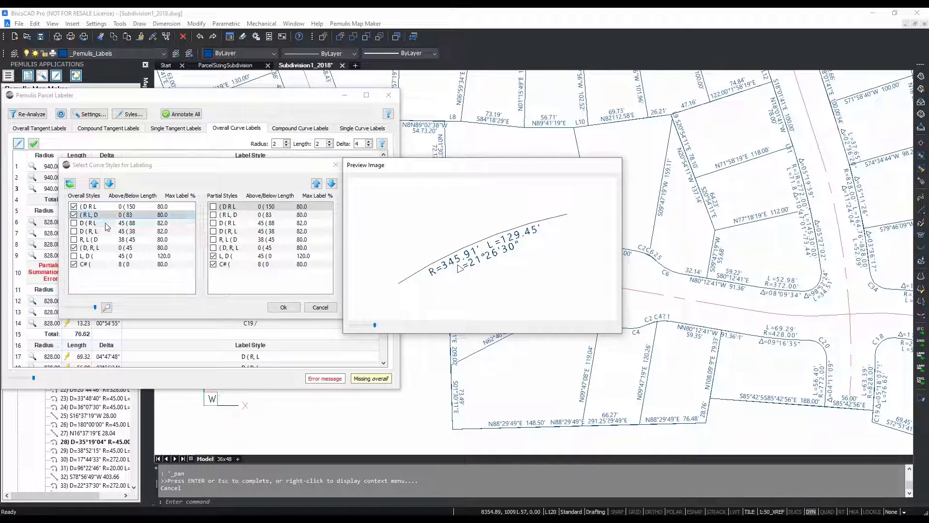
{"action": "left_click", "coordinate": [99, 232]}
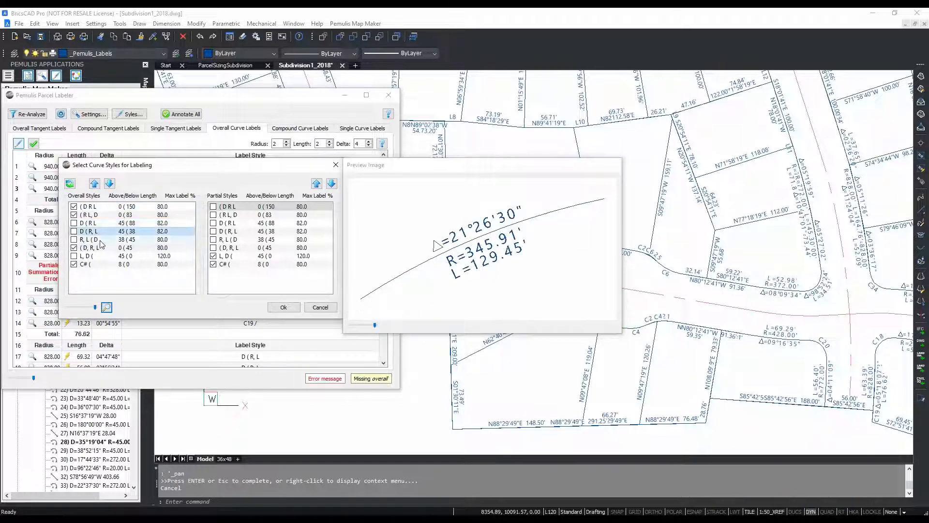
{"action": "left_click", "coordinate": [100, 240]}
{"action": "left_click", "coordinate": [102, 246]}
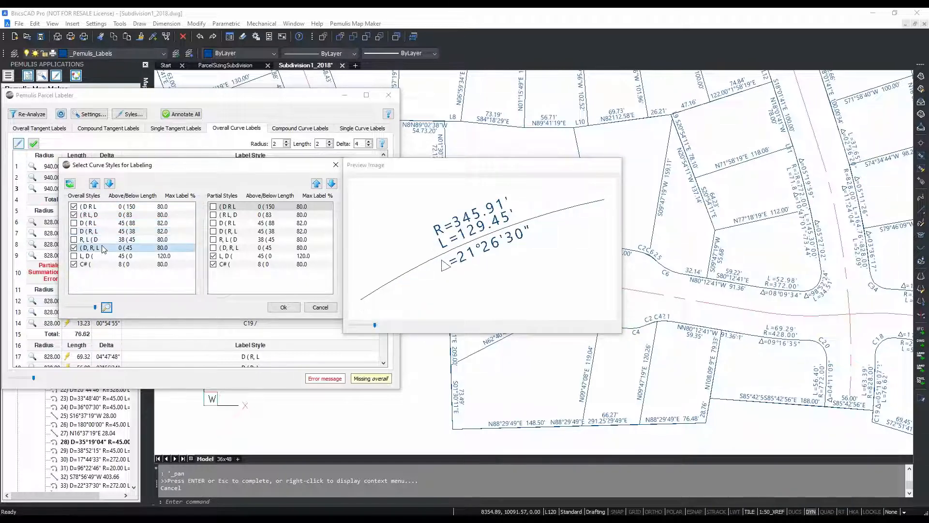
{"action": "left_click", "coordinate": [242, 255]}
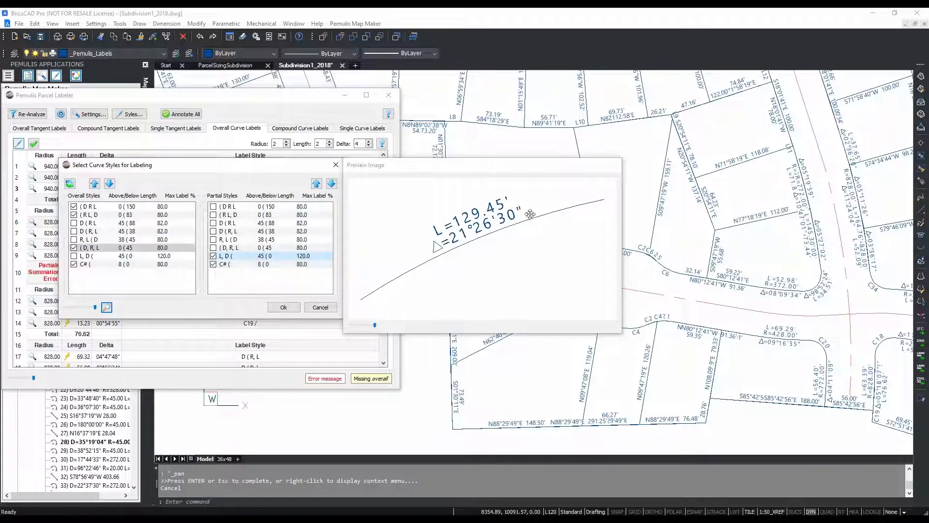
- Accept the overall curve style selection, annotate all labels with the chosen styles, and minimize the Parcel Labeler
{"action": "left_click", "coordinate": [283, 307]}
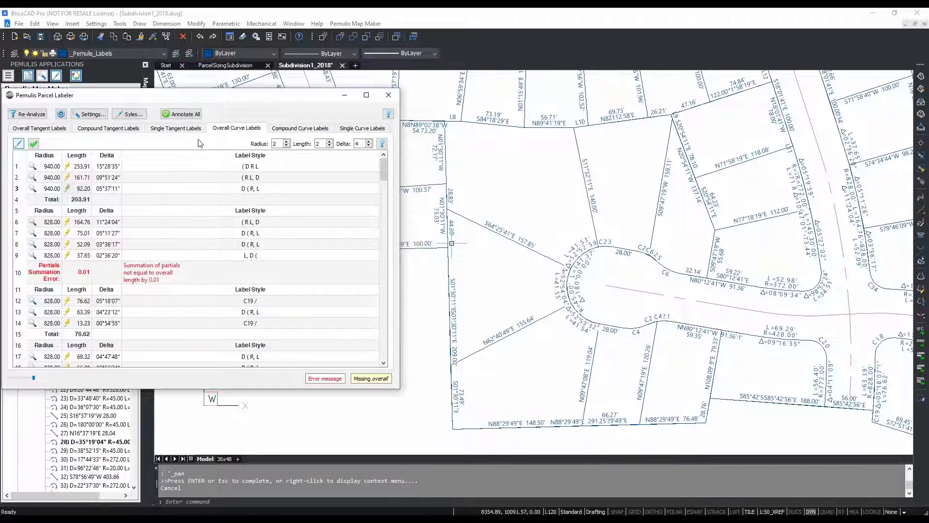
{"action": "left_click", "coordinate": [183, 114]}
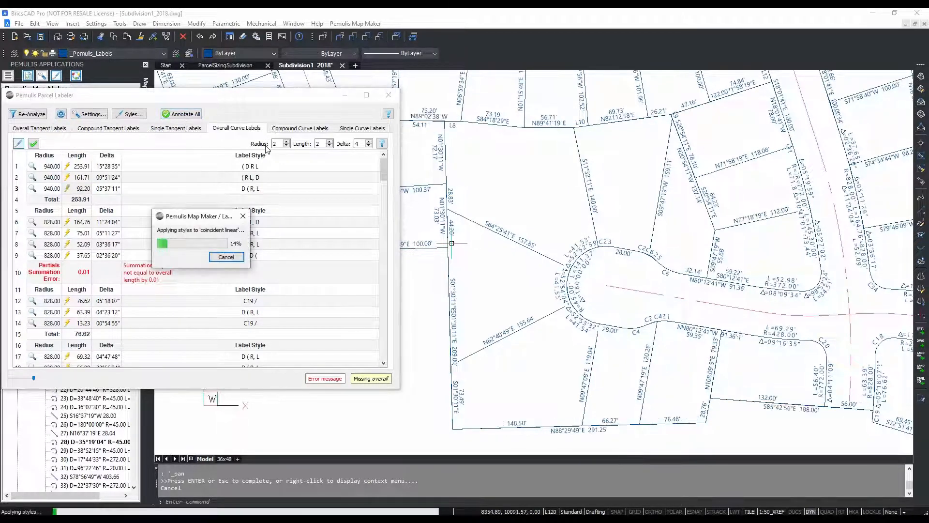
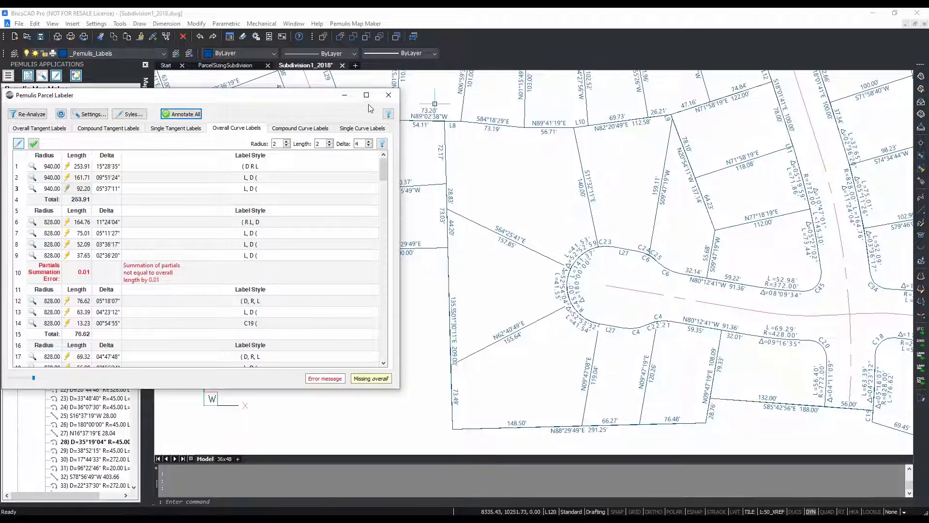
{"action": "left_click", "coordinate": [343, 99]}
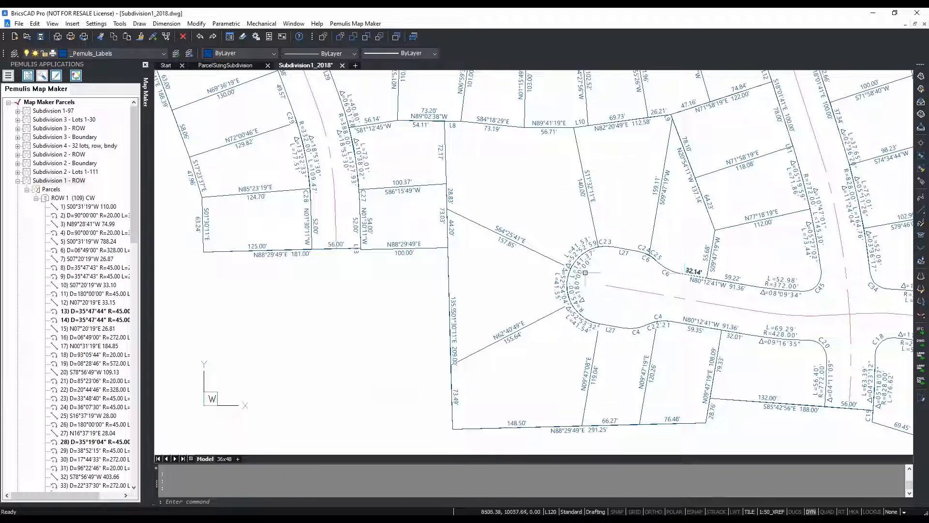
- Examine the western cul-de-sac's curve labels by selecting the overall 180° curve and its L=41.53' partial curve in turn
{"action": "scroll", "coordinate": [597, 291], "scroll_direction": "up", "scroll_amount": 2}
{"action": "scroll", "coordinate": [597, 291], "scroll_direction": "up", "scroll_amount": 2}
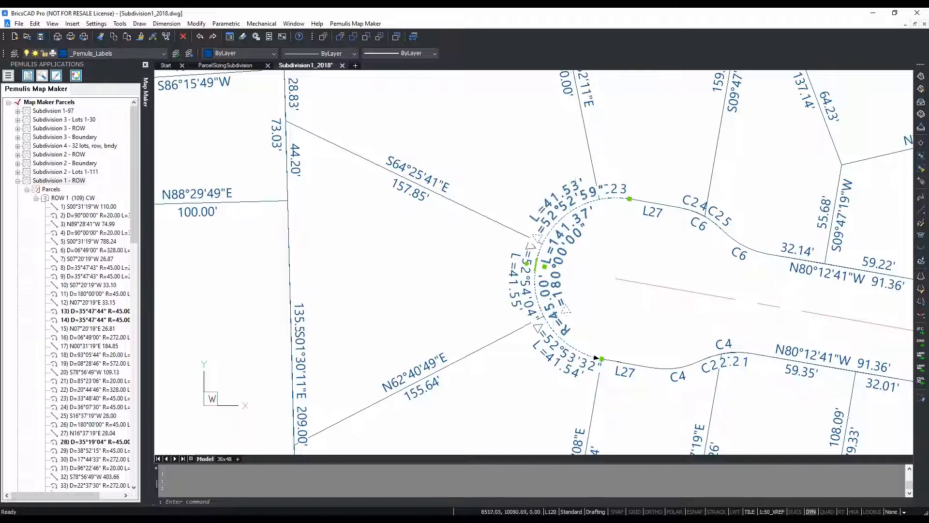
{"action": "key", "text": "Escape"}
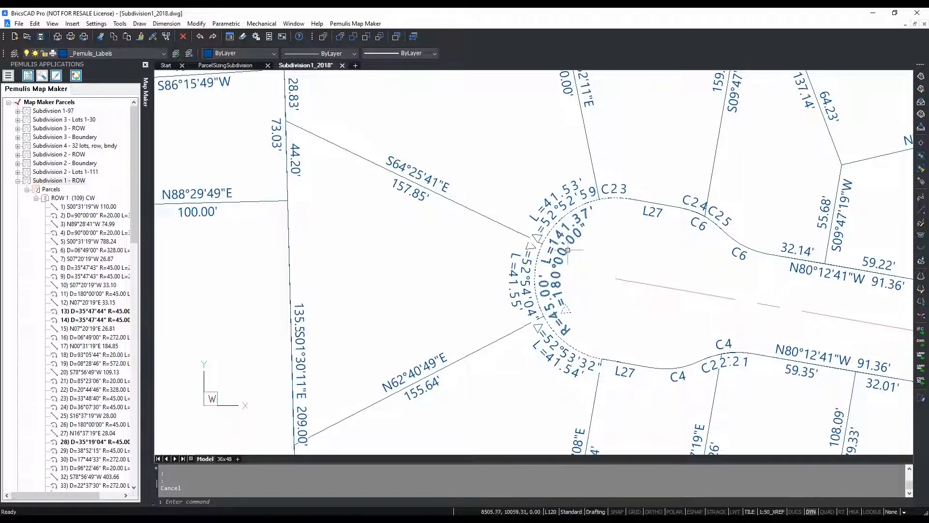
{"action": "left_click", "coordinate": [574, 217]}
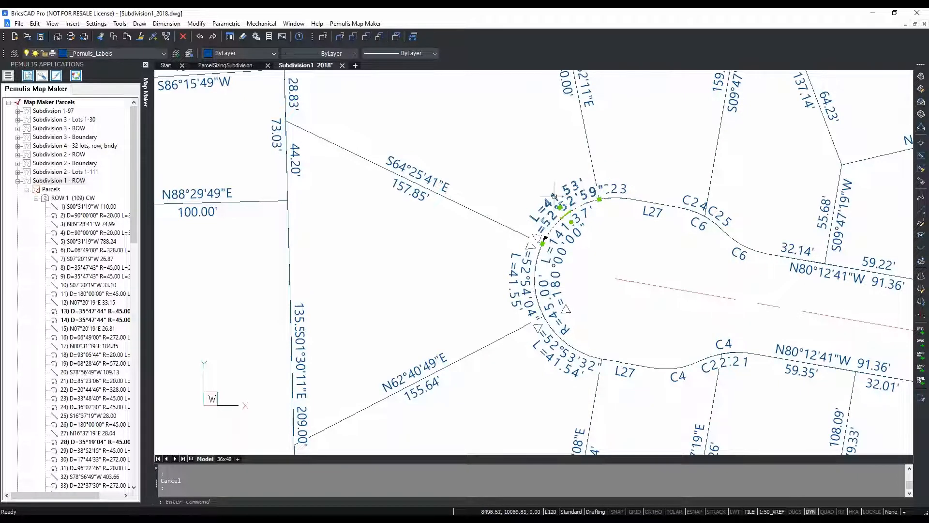
{"action": "key", "text": "Escape"}
- Inspect the tangent labels on the northern boundary by selecting the overall S62°27'16"W line, its two partial segments and L28
{"action": "scroll", "coordinate": [368, 252], "scroll_direction": "down", "scroll_amount": 3}
{"action": "right_click", "coordinate": [374, 253]}
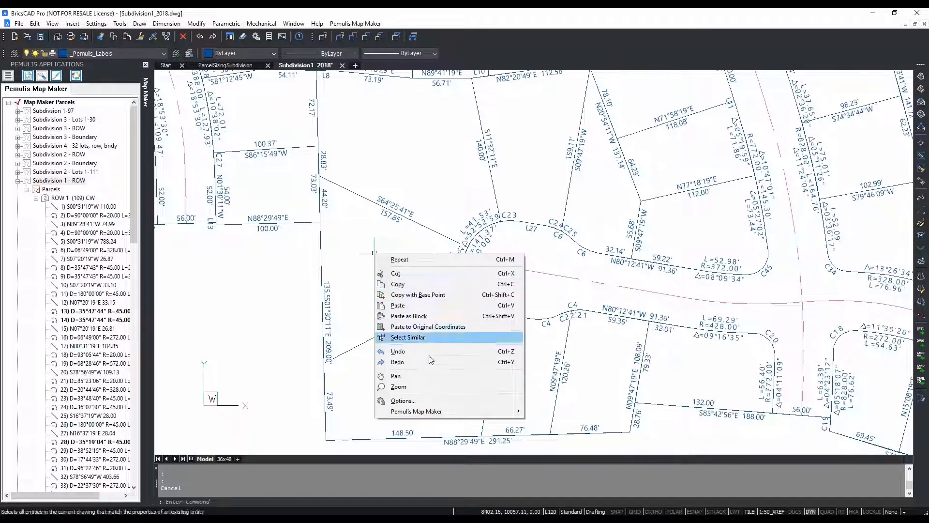
{"action": "left_click", "coordinate": [396, 375]}
{"action": "left_click_drag", "start_coordinate": [544, 190], "coordinate": [435, 385]}
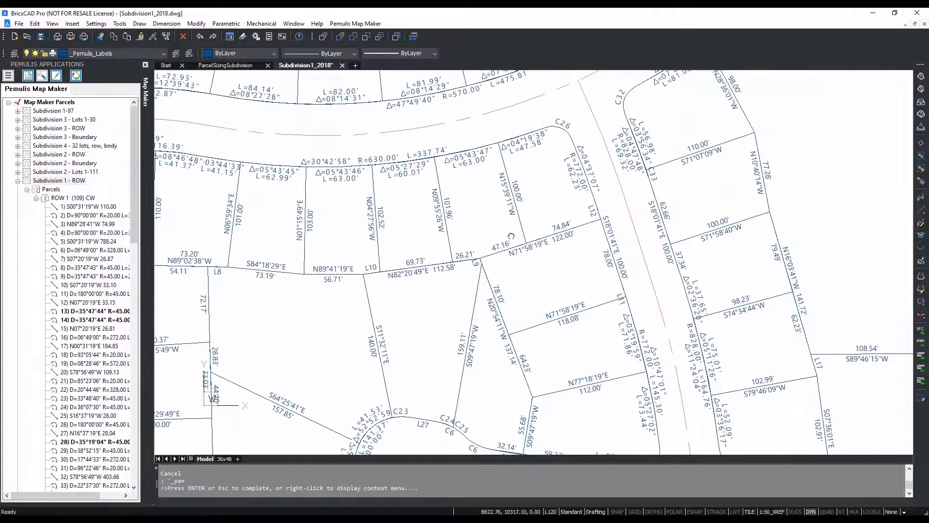
{"action": "left_click_drag", "start_coordinate": [511, 230], "coordinate": [505, 427]}
{"action": "left_click_drag", "start_coordinate": [561, 108], "coordinate": [531, 256]}
{"action": "scroll", "coordinate": [530, 255], "scroll_direction": "up", "scroll_amount": 4}
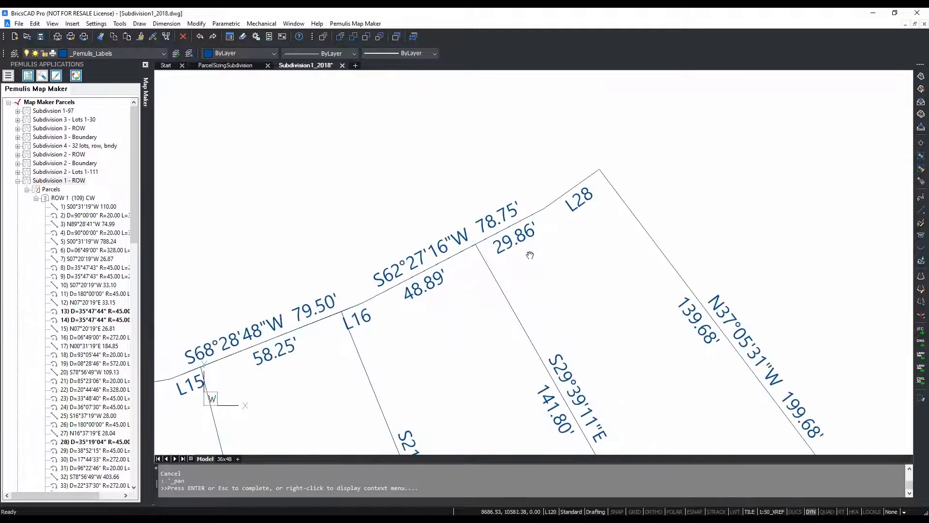
{"action": "left_click_drag", "start_coordinate": [584, 312], "coordinate": [570, 238]}
{"action": "key", "text": "Escape"}
{"action": "left_click", "coordinate": [445, 188]}
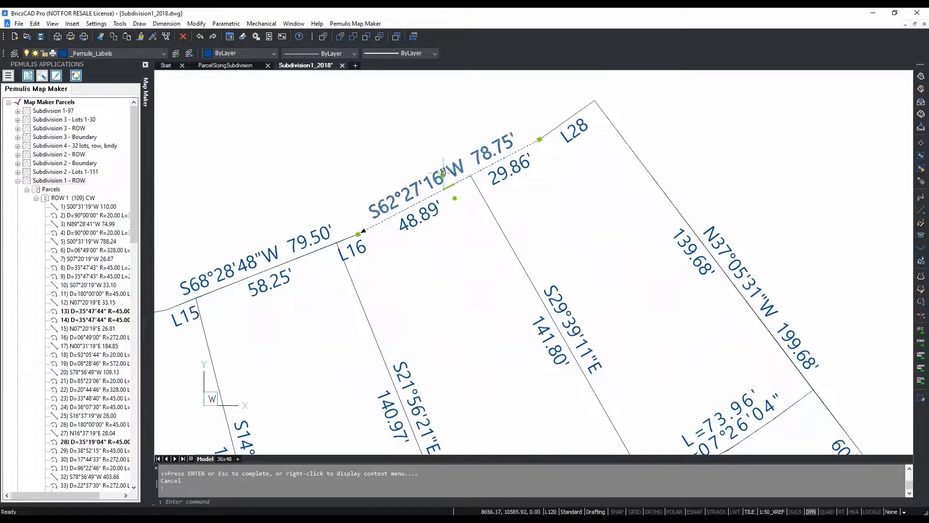
{"action": "key", "text": "Escape"}
{"action": "left_click", "coordinate": [425, 222]}
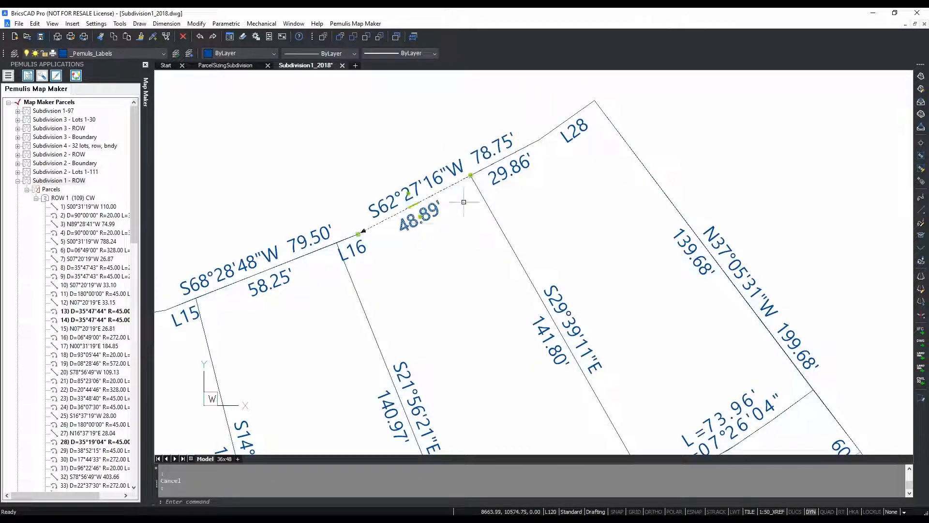
{"action": "left_click", "coordinate": [518, 173]}
{"action": "left_click", "coordinate": [574, 132]}
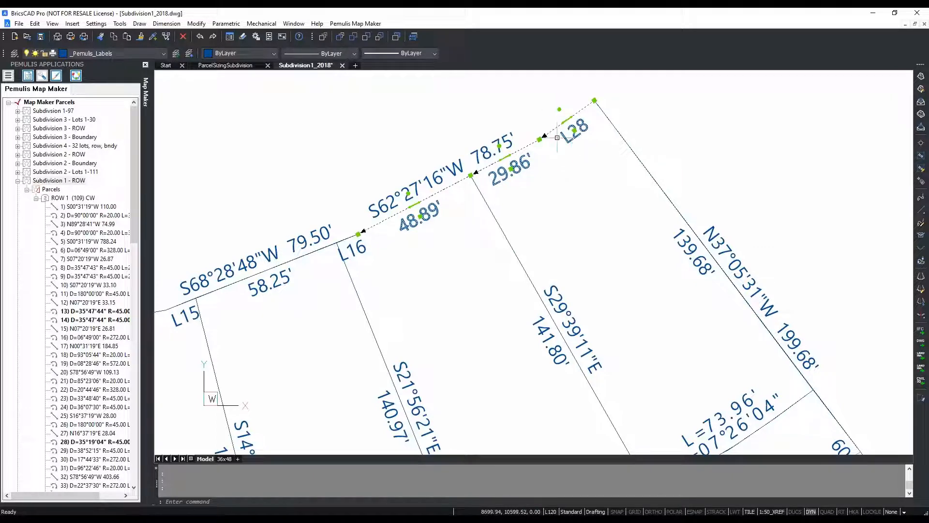
{"action": "key", "text": "Escape"}
- Show the drawing's full extents, then check the labels of the eastern lots up to the north end of the north-south street
{"action": "type", "text": "z"}
{"action": "key", "text": "Return"}
{"action": "type", "text": "e"}
{"action": "key", "text": "Return"}
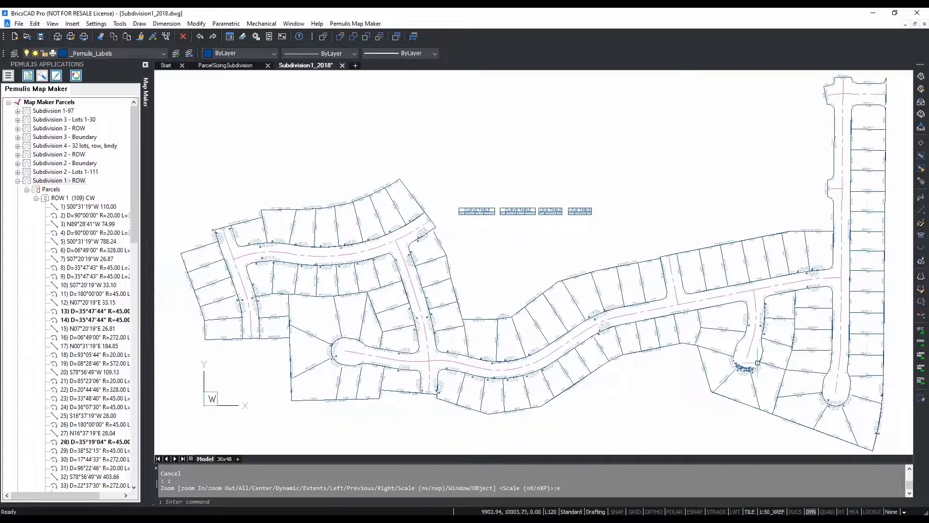
{"action": "scroll", "coordinate": [772, 386], "scroll_direction": "up", "scroll_amount": 3}
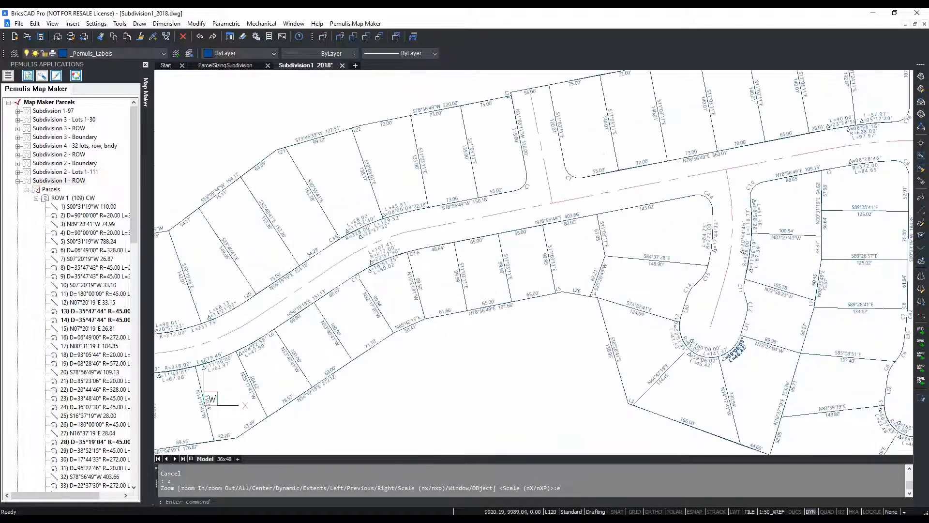
{"action": "right_click", "coordinate": [639, 201]}
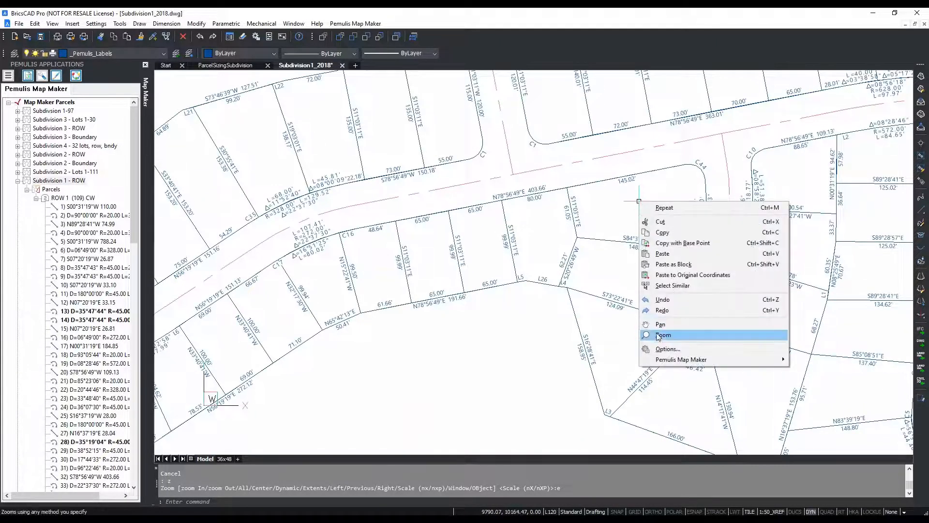
{"action": "left_click", "coordinate": [661, 325]}
{"action": "left_click_drag", "start_coordinate": [621, 258], "coordinate": [568, 415]}
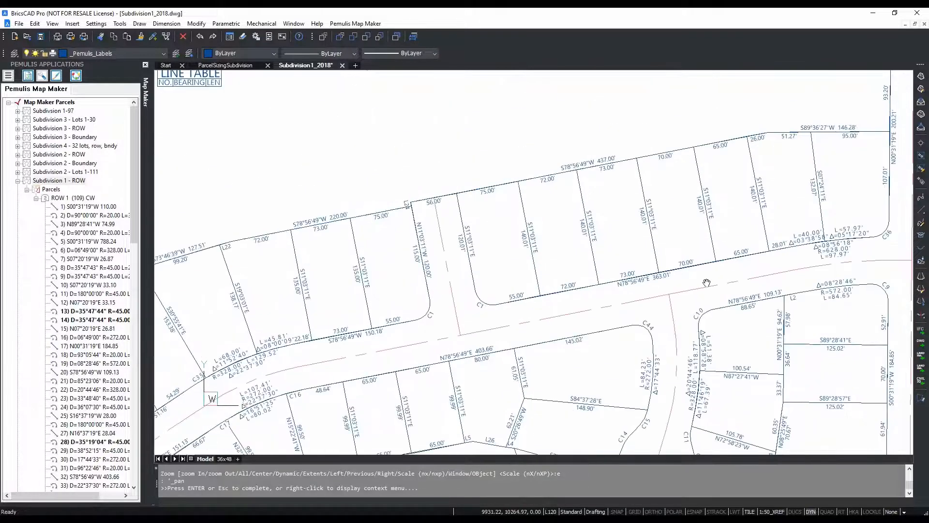
{"action": "scroll", "coordinate": [707, 283], "scroll_direction": "up", "scroll_amount": 1}
{"action": "left_click_drag", "start_coordinate": [640, 266], "coordinate": [510, 282]}
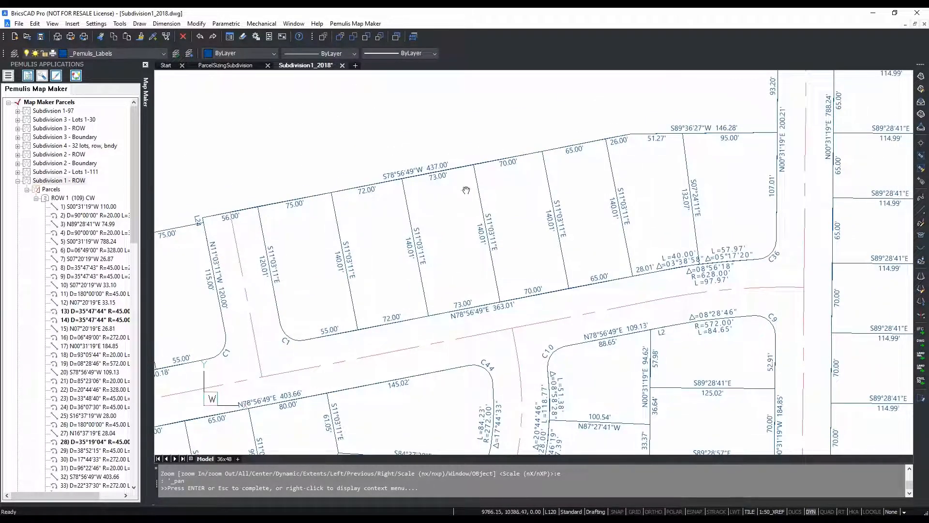
{"action": "left_click_drag", "start_coordinate": [822, 131], "coordinate": [517, 198]}
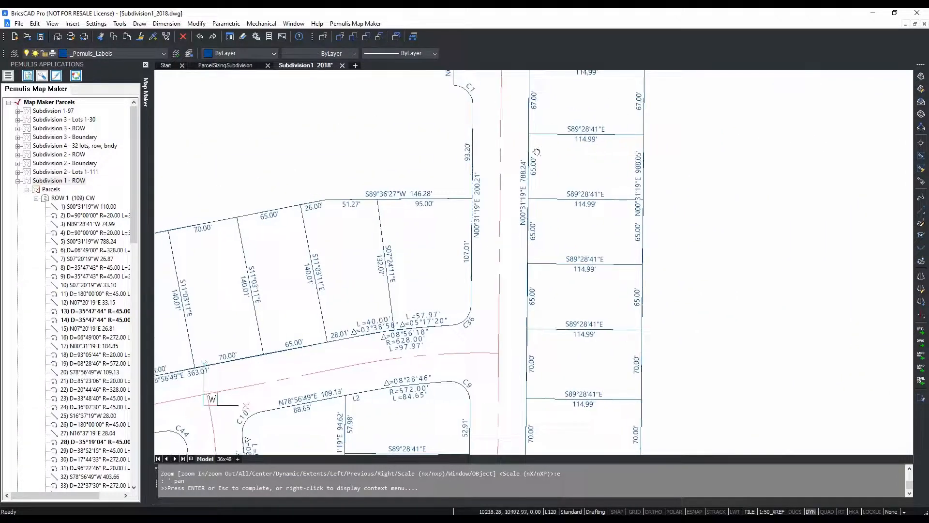
{"action": "left_click_drag", "start_coordinate": [539, 151], "coordinate": [440, 317]}
{"action": "mouse_move", "coordinate": [493, 135]}
{"action": "left_mouse_down"}
{"action": "mouse_move", "coordinate": [459, 317]}
{"action": "mouse_move", "coordinate": [462, 383]}
{"action": "left_mouse_up"}
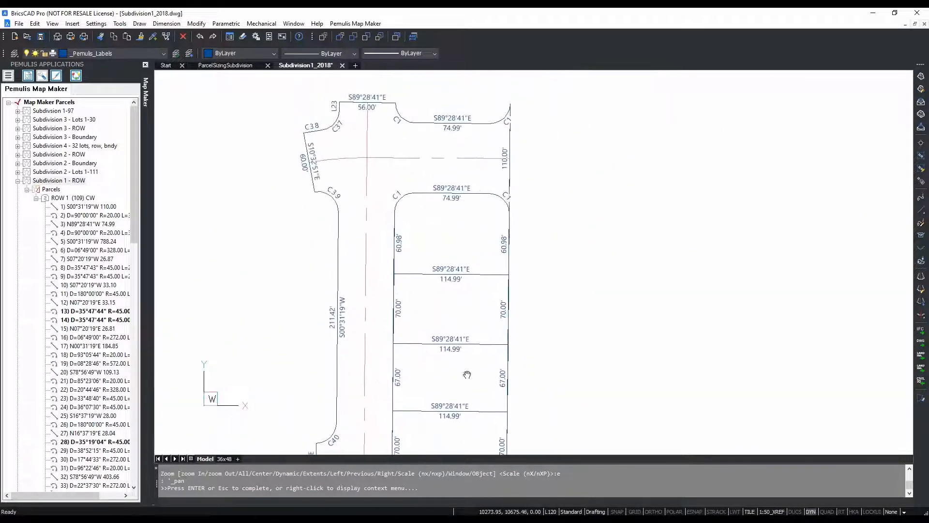
{"action": "mouse_move", "coordinate": [464, 264]}
{"action": "left_mouse_down"}
{"action": "mouse_move", "coordinate": [454, 273]}
{"action": "mouse_move", "coordinate": [536, 210]}
{"action": "left_mouse_up"}
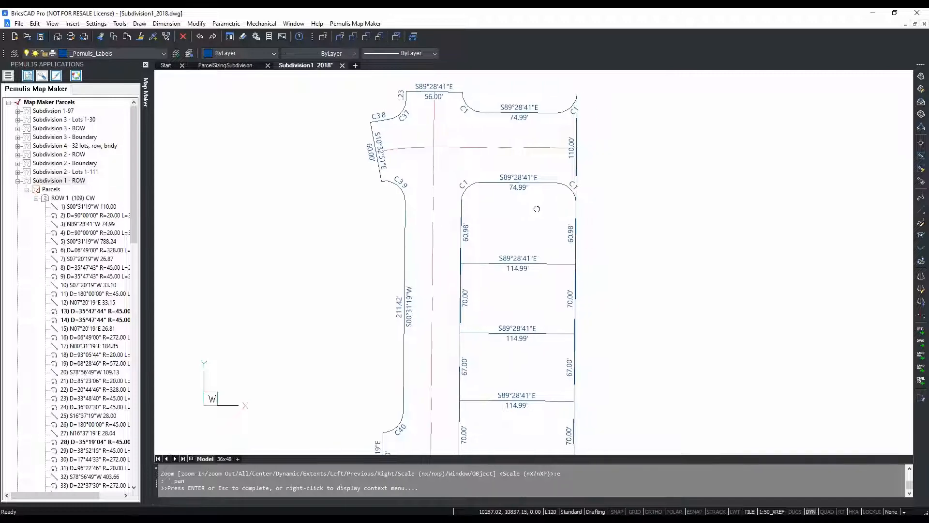
- Check the lot and curve labels southward along the eastern street to the two cul-de-sacs
{"action": "left_click_drag", "start_coordinate": [513, 381], "coordinate": [512, 136]}
{"action": "mouse_move", "coordinate": [492, 333]}
{"action": "left_mouse_down"}
{"action": "mouse_move", "coordinate": [527, 81]}
{"action": "mouse_move", "coordinate": [503, 256]}
{"action": "mouse_move", "coordinate": [505, 149]}
{"action": "left_mouse_up"}
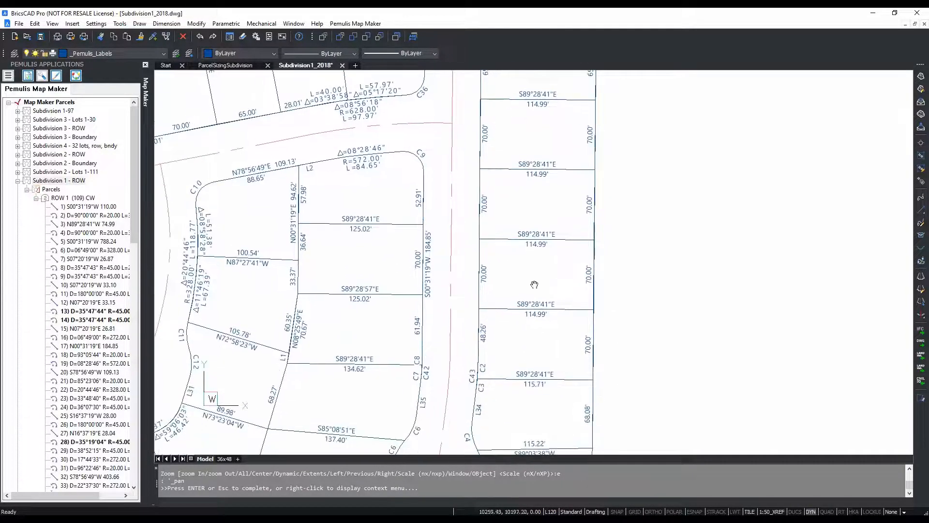
{"action": "left_click_drag", "start_coordinate": [373, 360], "coordinate": [527, 225]}
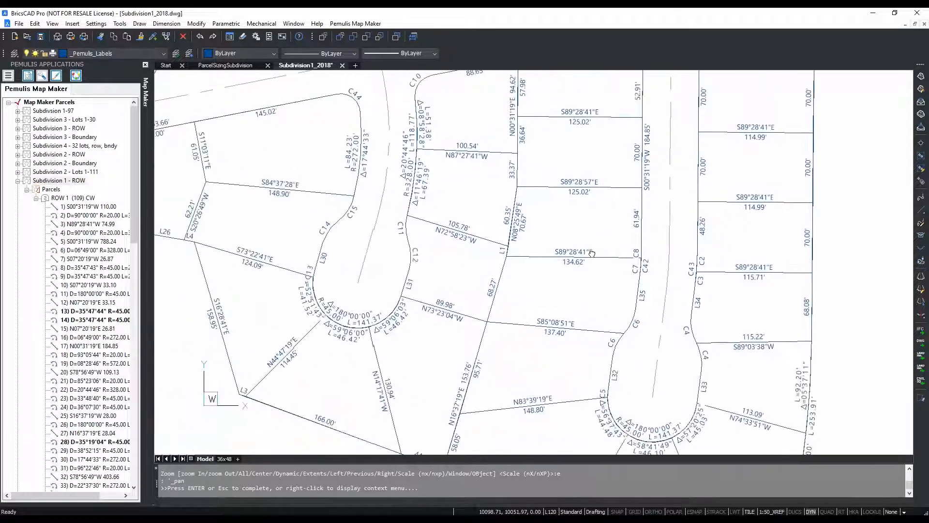
{"action": "left_click_drag", "start_coordinate": [415, 291], "coordinate": [464, 263]}
{"action": "key", "text": "Escape"}
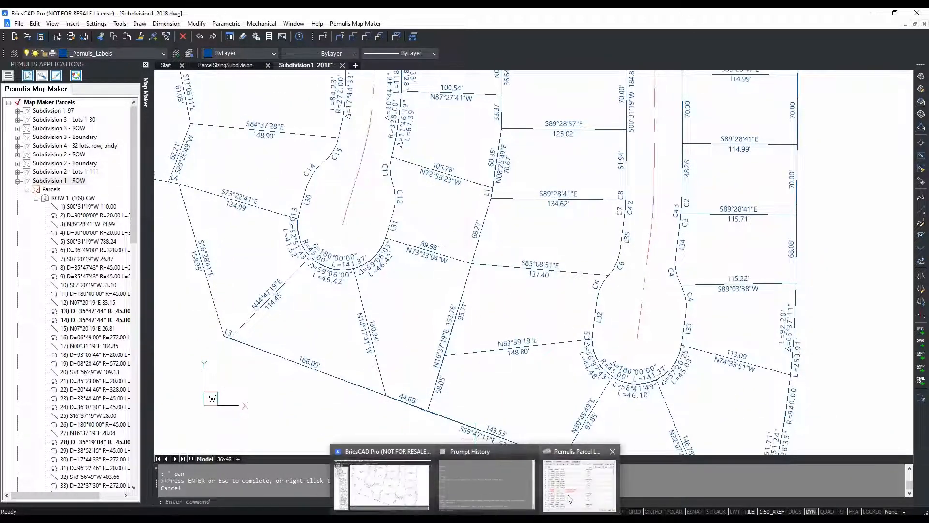
- Bring back the Parcel Labeler window, shift it slightly, and narrow it to uncover more of the drawing
{"action": "left_click", "coordinate": [564, 501]}
{"action": "mouse_move", "coordinate": [215, 105]}
{"action": "left_mouse_down"}
{"action": "mouse_move", "coordinate": [263, 120]}
{"action": "mouse_move", "coordinate": [232, 106]}
{"action": "left_mouse_up"}
{"action": "left_click_drag", "start_coordinate": [413, 390], "coordinate": [293, 405]}
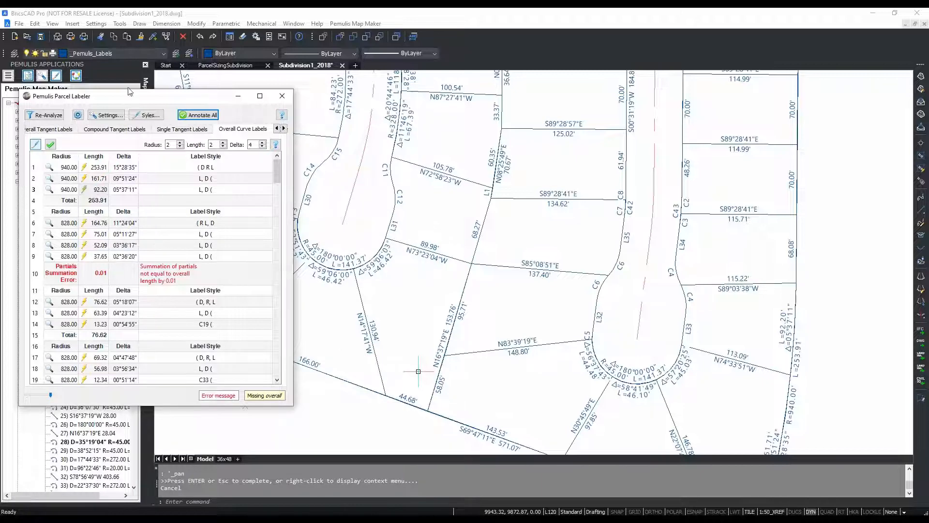
- Show the overall tangent labels list in the Parcel Labeler and enlarge its window for easier reading
{"action": "left_click_drag", "start_coordinate": [124, 99], "coordinate": [167, 135]}
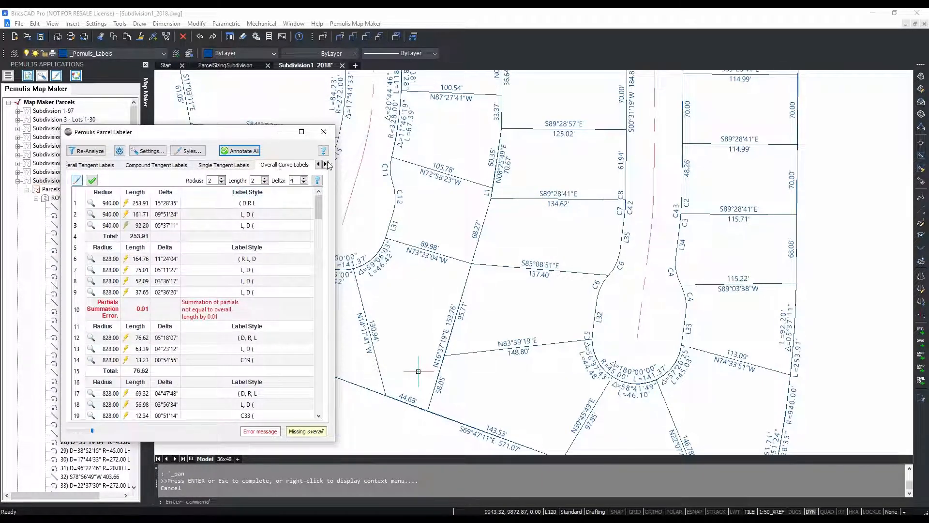
{"action": "left_click", "coordinate": [319, 164]}
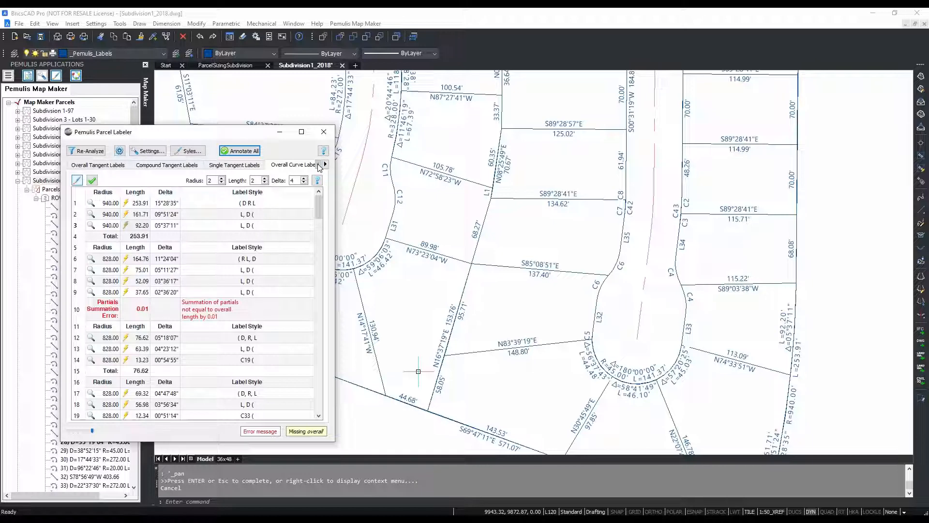
{"action": "left_click", "coordinate": [116, 167]}
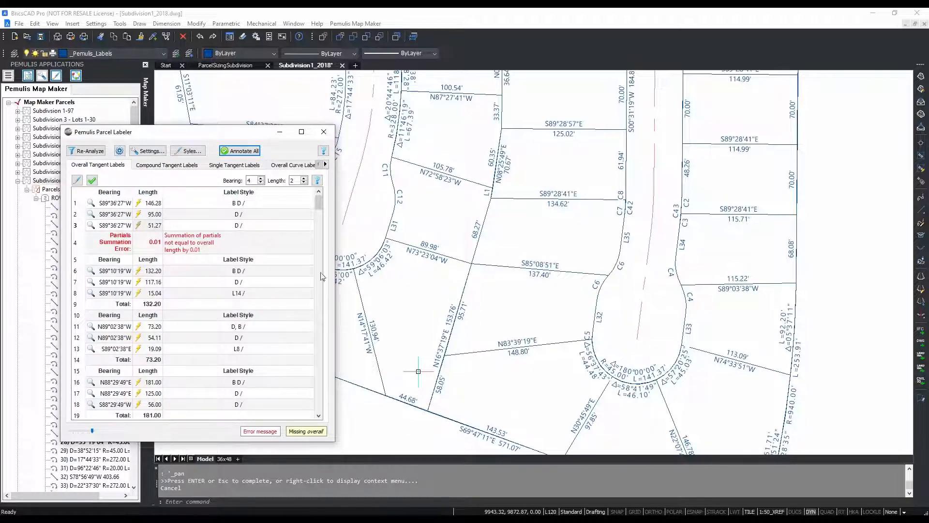
{"action": "left_click_drag", "start_coordinate": [333, 443], "coordinate": [399, 449]}
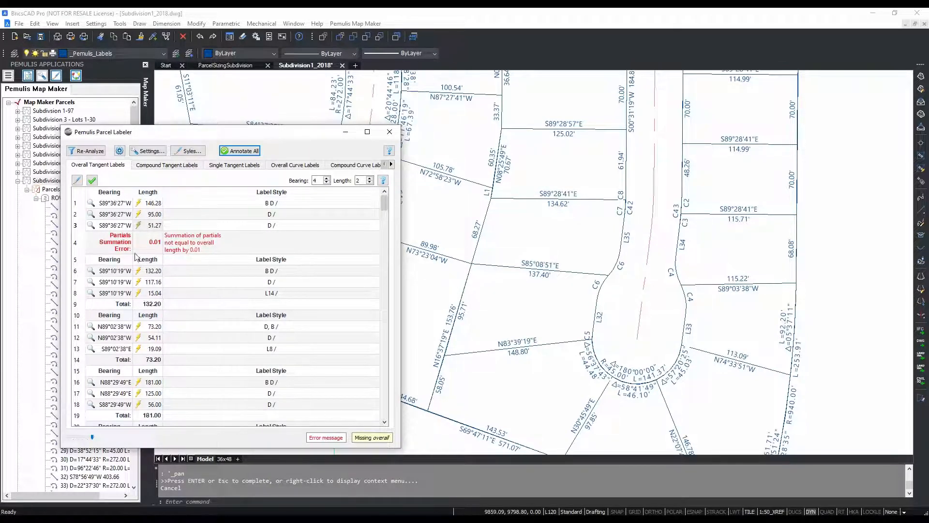
- Locate the first overall tangent (146.28) in the drawing and bring its whole line and partial length labels into view
{"action": "left_click", "coordinate": [91, 202]}
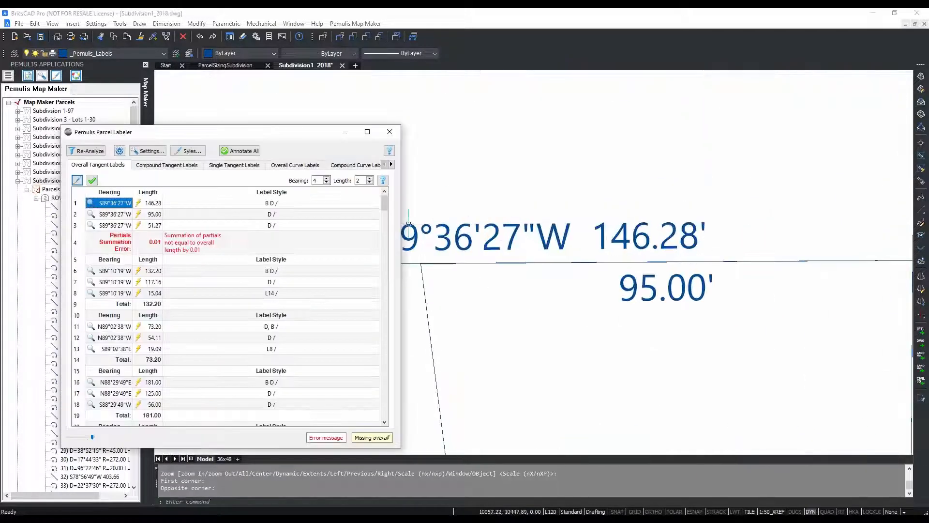
{"action": "scroll", "coordinate": [546, 207], "scroll_direction": "down", "scroll_amount": 5}
{"action": "middle_click_drag", "start_coordinate": [531, 206], "coordinate": [572, 219]}
{"action": "right_click", "coordinate": [531, 206]}
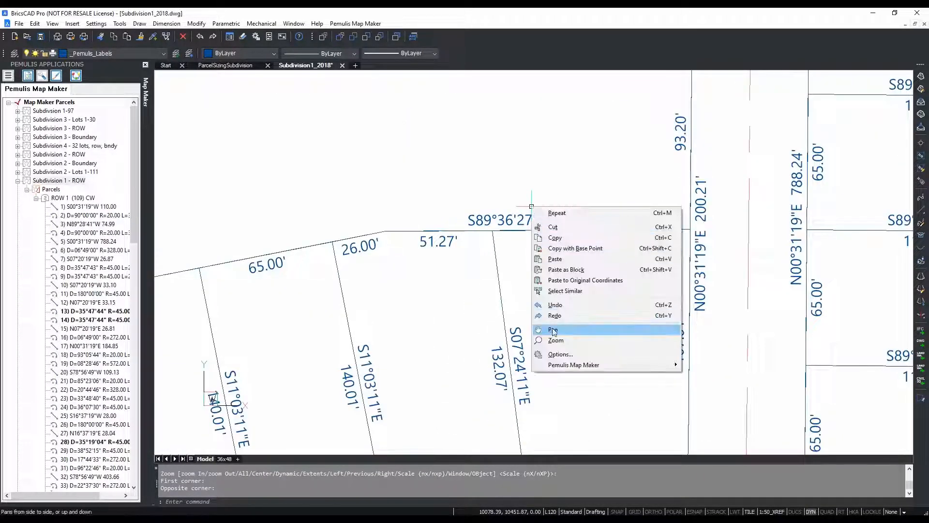
{"action": "left_click", "coordinate": [546, 328]}
{"action": "mouse_move", "coordinate": [470, 298]}
{"action": "left_mouse_down"}
{"action": "mouse_move", "coordinate": [607, 283]}
{"action": "mouse_move", "coordinate": [600, 291]}
{"action": "left_mouse_up"}
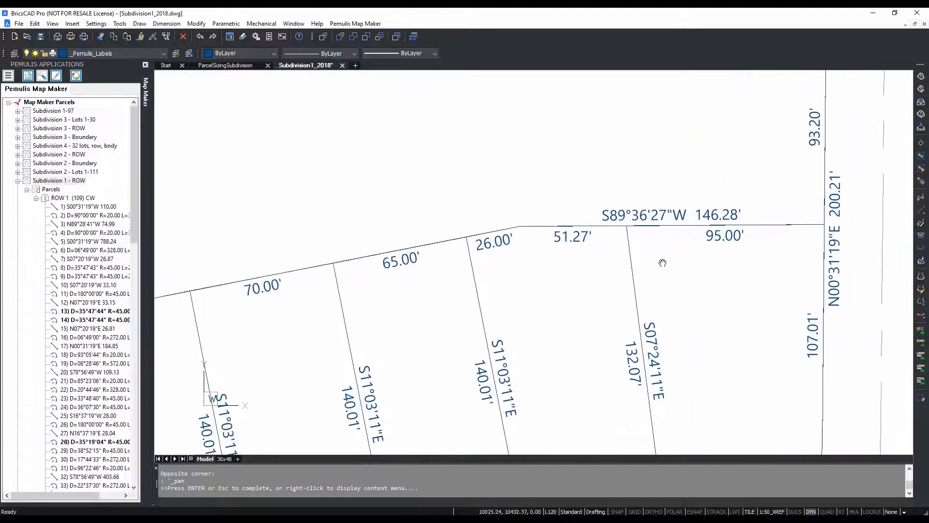
{"action": "key", "text": "Escape"}
{"action": "mouse_move", "coordinate": [252, 136]}
{"action": "left_mouse_down"}
{"action": "mouse_move", "coordinate": [212, 107]}
{"action": "mouse_move", "coordinate": [230, 107]}
{"action": "left_mouse_up"}
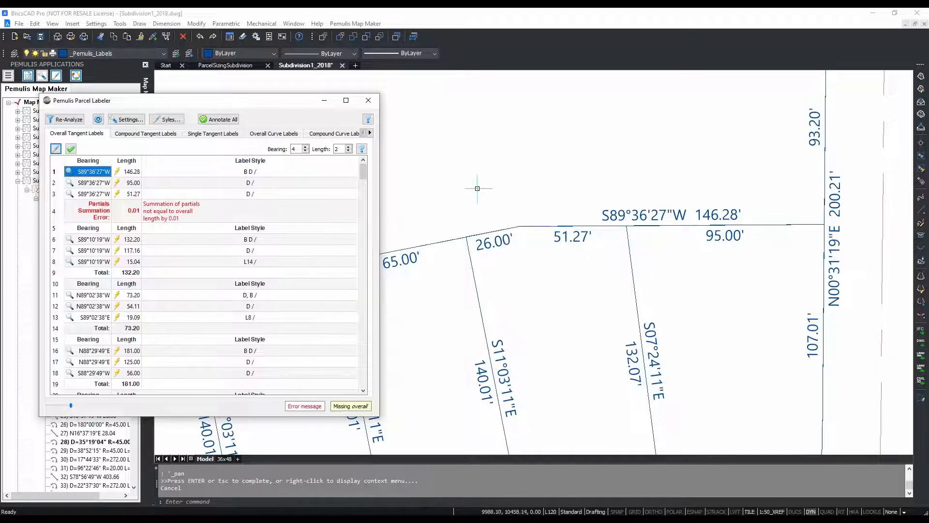
- Inspect the two partial segments under the 146.28' overall tangent and the lot line that meets it between them
{"action": "left_click", "coordinate": [718, 241]}
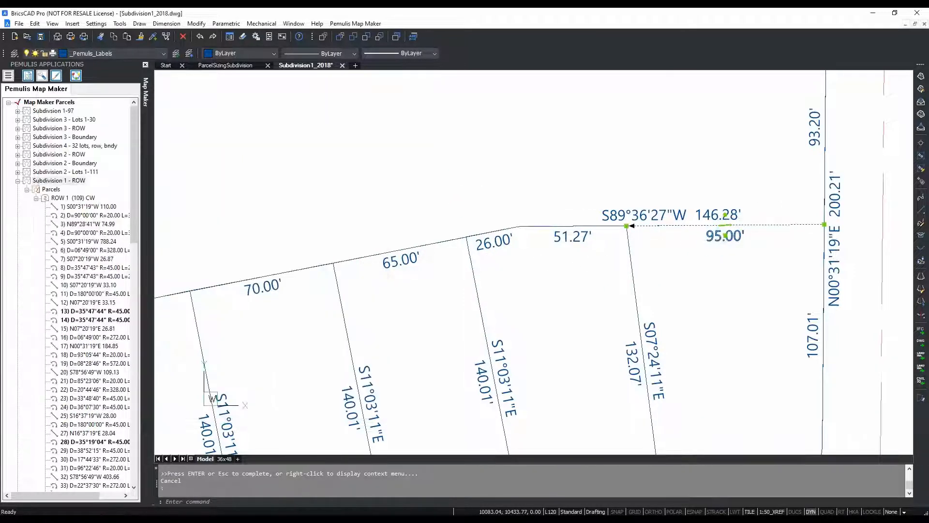
{"action": "left_click", "coordinate": [589, 238]}
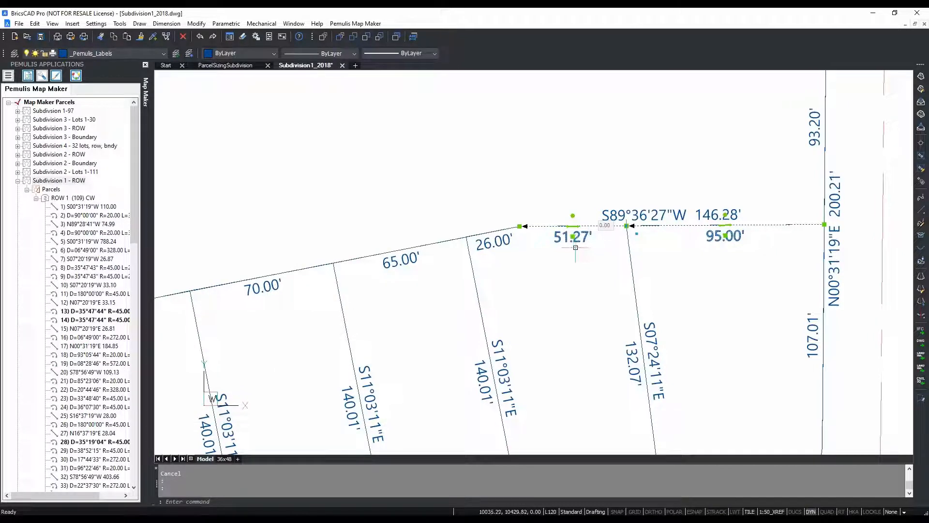
{"action": "key", "text": "Escape"}
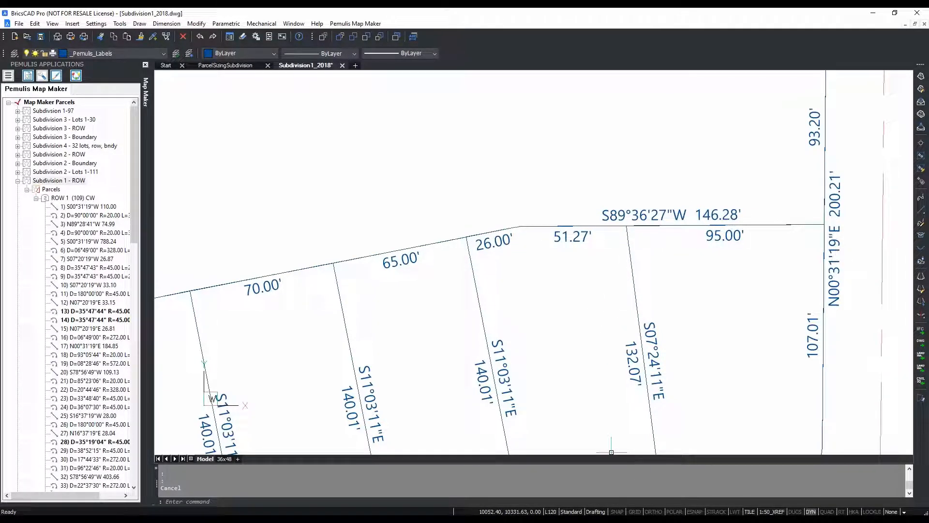
{"action": "left_click", "coordinate": [628, 244]}
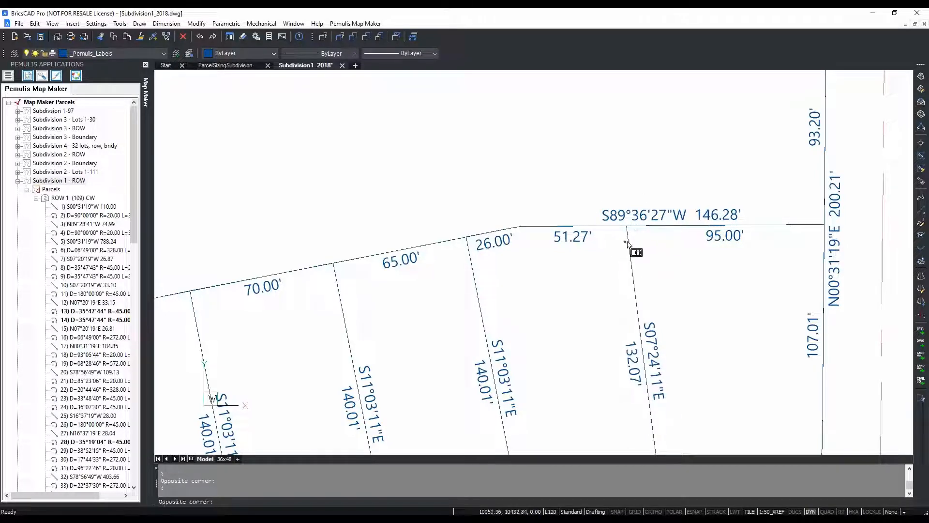
{"action": "left_click", "coordinate": [614, 227]}
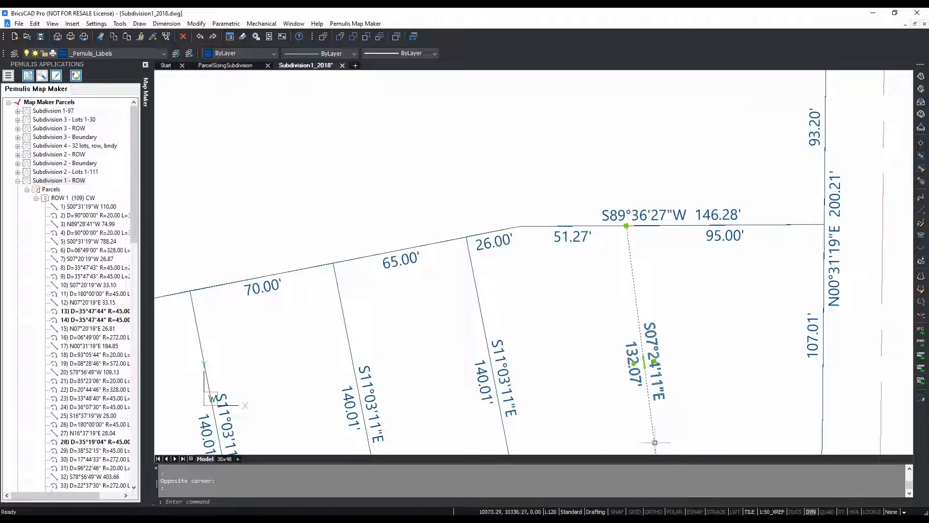
{"action": "left_click", "coordinate": [581, 477]}
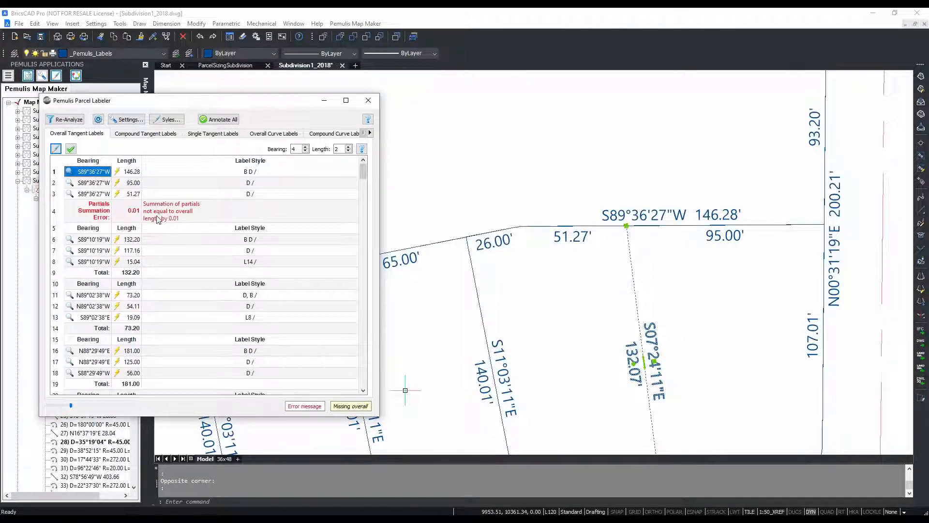
- Locate the 109.13 overall tangent flagged with a partials summation error and highlight it and its two partial segments
{"action": "left_click_drag", "start_coordinate": [363, 171], "coordinate": [363, 238]}
{"action": "double_click", "coordinate": [91, 274]}
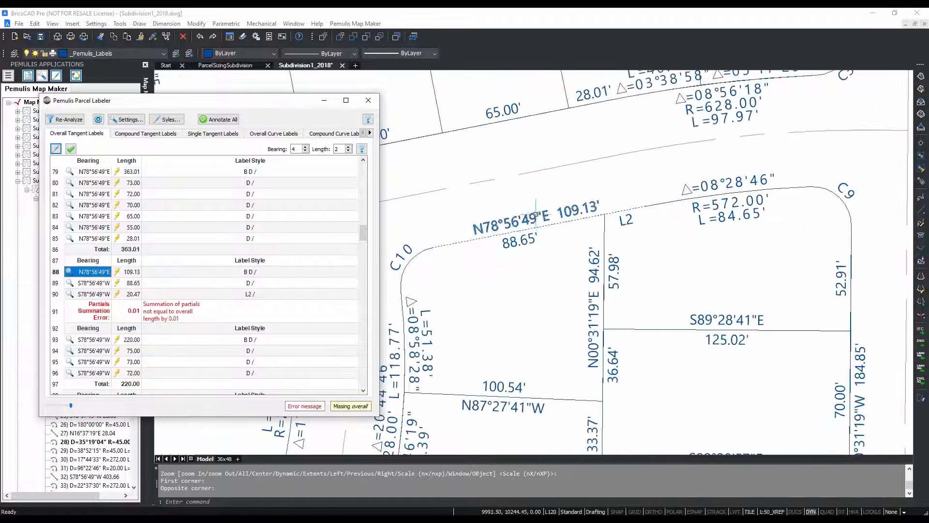
{"action": "left_click", "coordinate": [128, 272]}
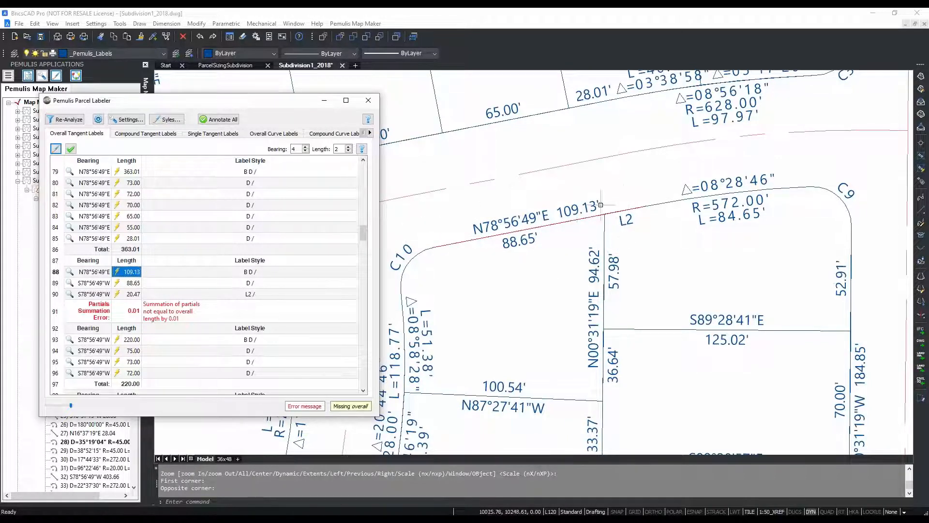
{"action": "left_click", "coordinate": [130, 293]}
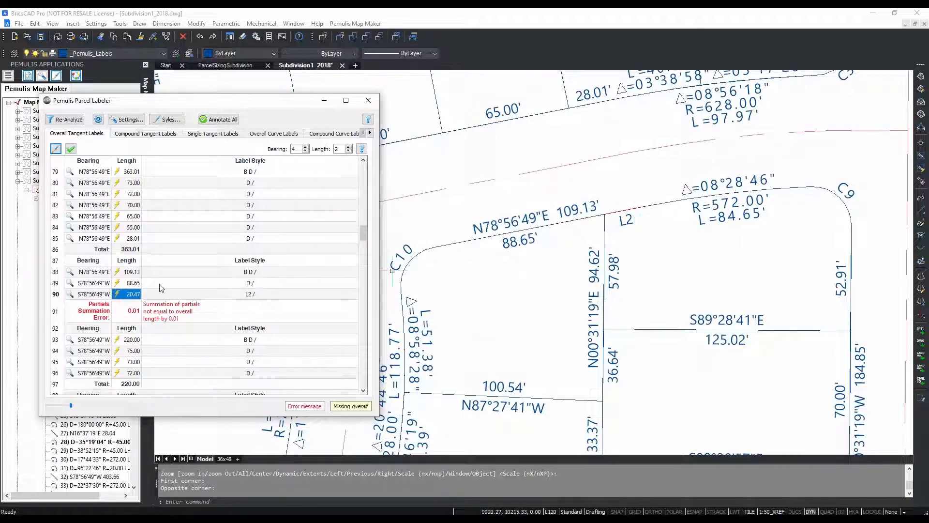
{"action": "left_click", "coordinate": [133, 283]}
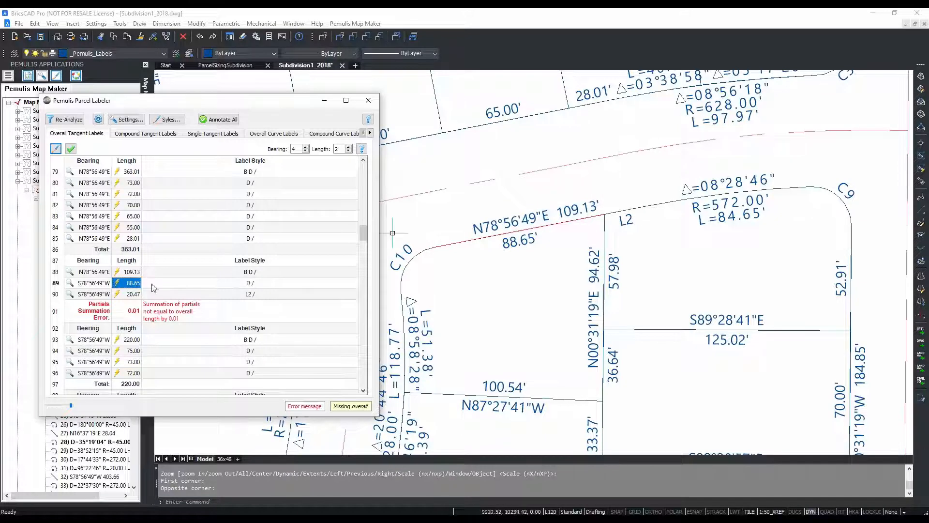
- Look through the compound tangent labels and the single tangent labels in the Parcel Labeler
{"action": "left_click_drag", "start_coordinate": [363, 234], "coordinate": [365, 163]}
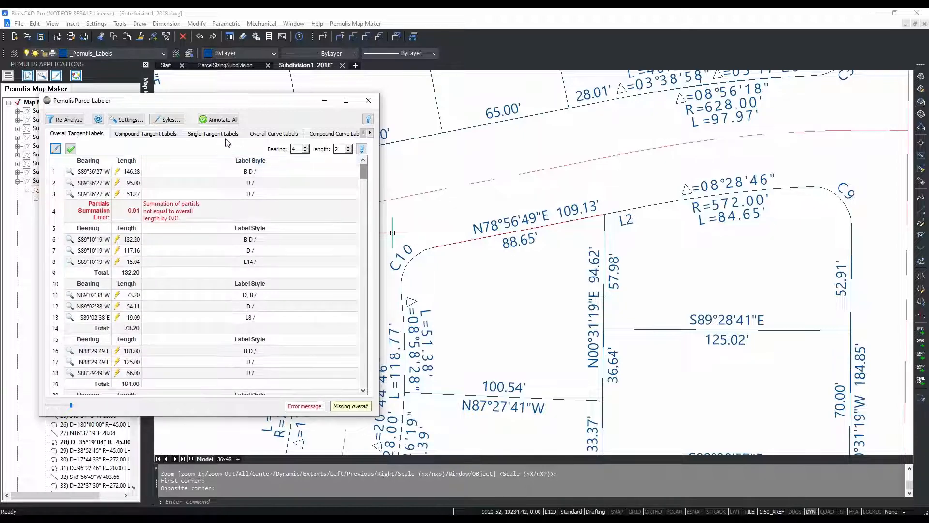
{"action": "left_click", "coordinate": [144, 134]}
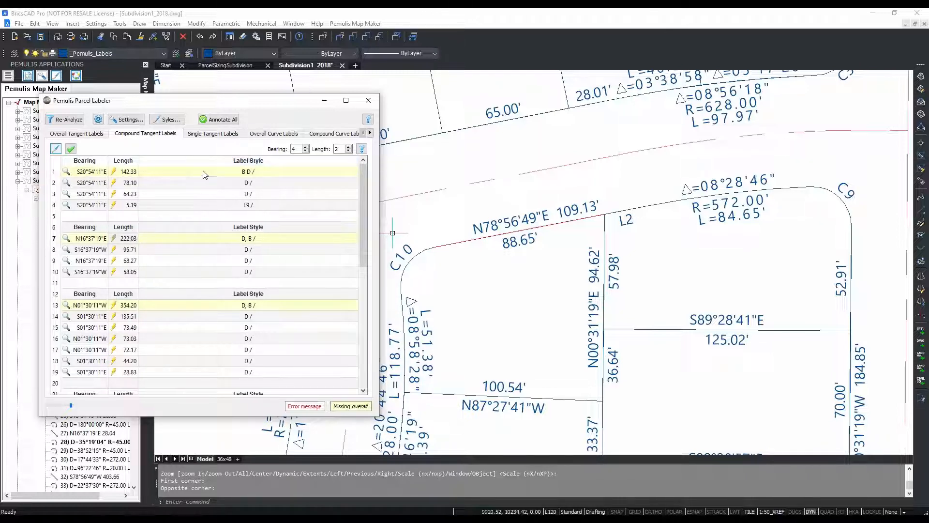
{"action": "left_click", "coordinate": [211, 136]}
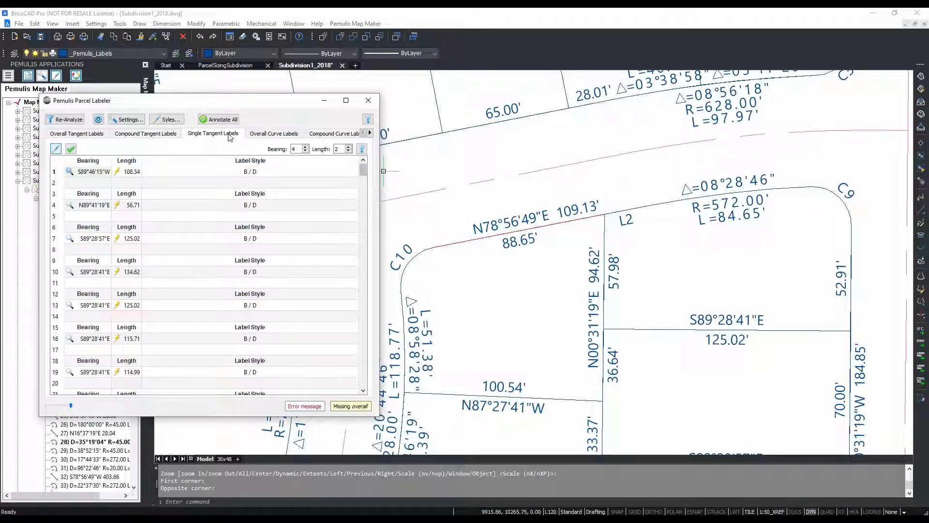
- Show the overall curve labels, then locate and highlight the 164.76-long curve flagged with a partials summation error
{"action": "left_click", "coordinate": [273, 133]}
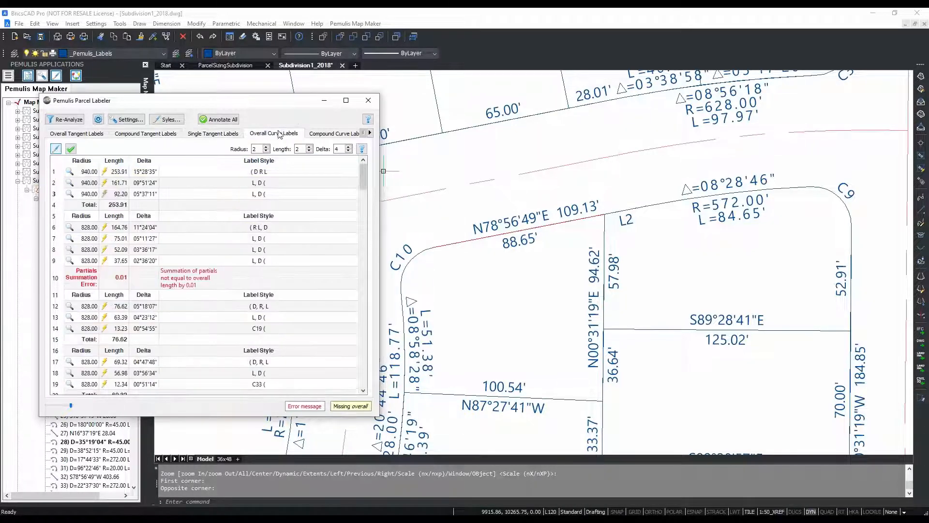
{"action": "left_click", "coordinate": [69, 227]}
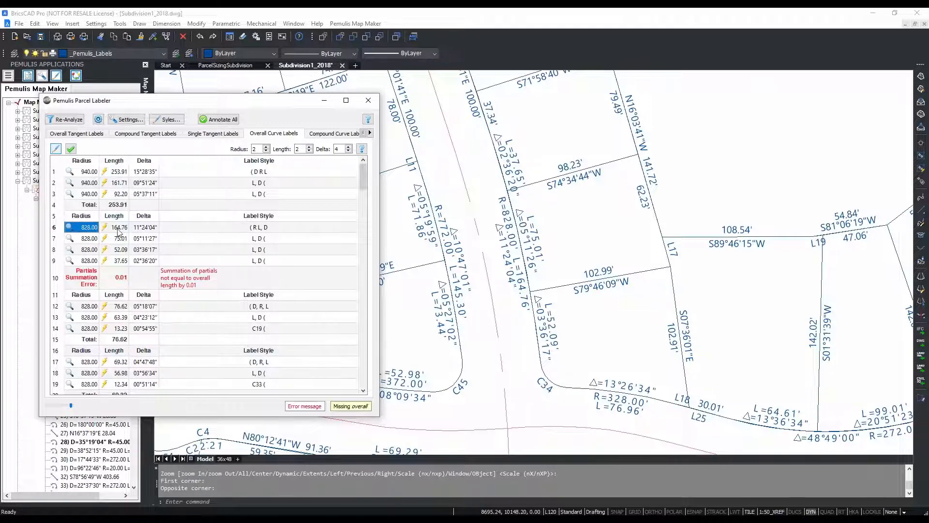
{"action": "left_click", "coordinate": [118, 228]}
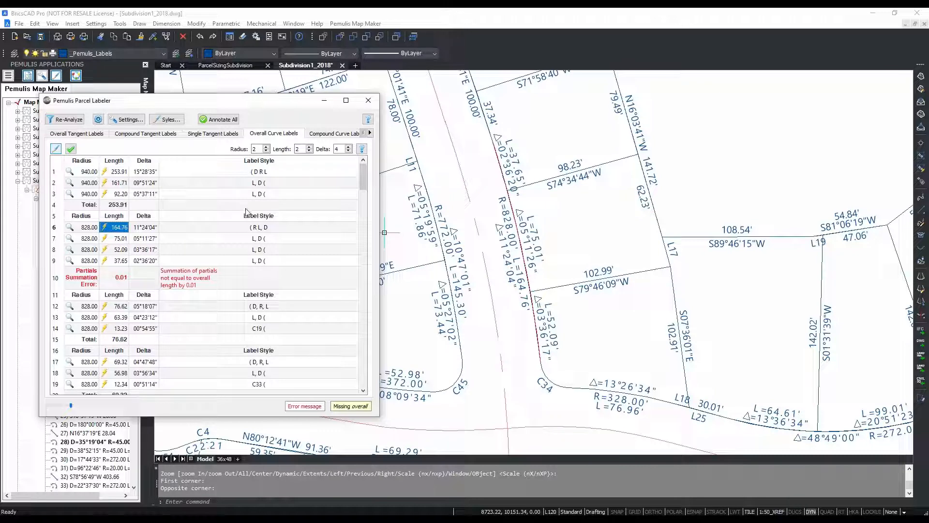
- Set the overall curve labels to radius precision 2 and length precision 3, widen the Length column, and close the Parcel Labeler
{"action": "left_click", "coordinate": [266, 147]}
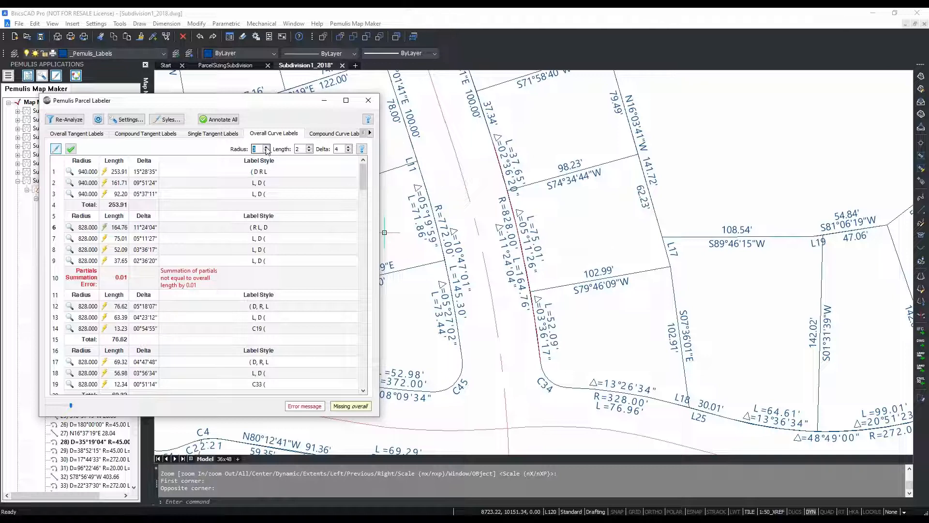
{"action": "left_click", "coordinate": [267, 151]}
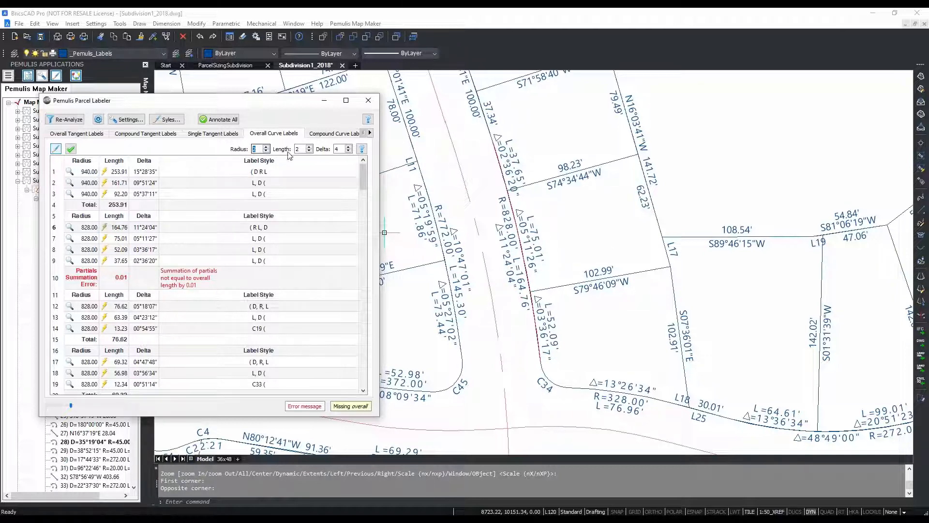
{"action": "left_click", "coordinate": [308, 146]}
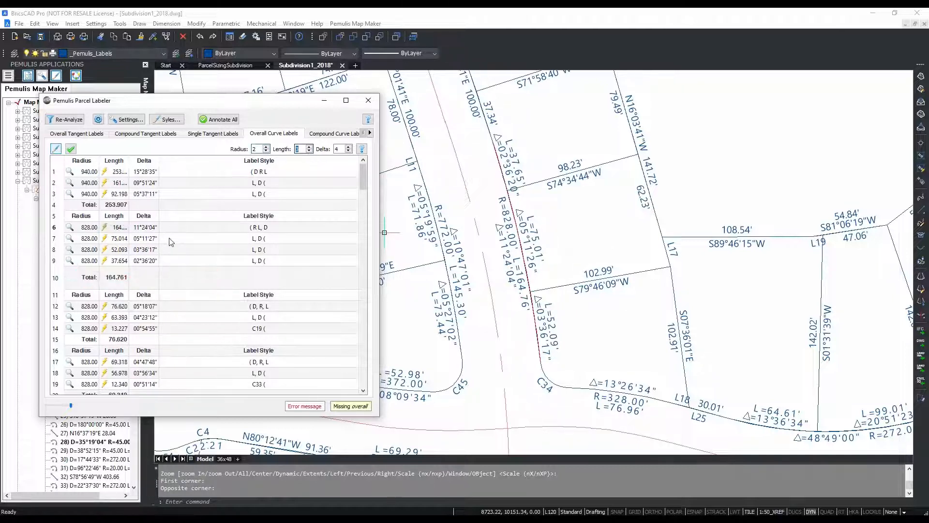
{"action": "left_click_drag", "start_coordinate": [130, 161], "coordinate": [141, 160]}
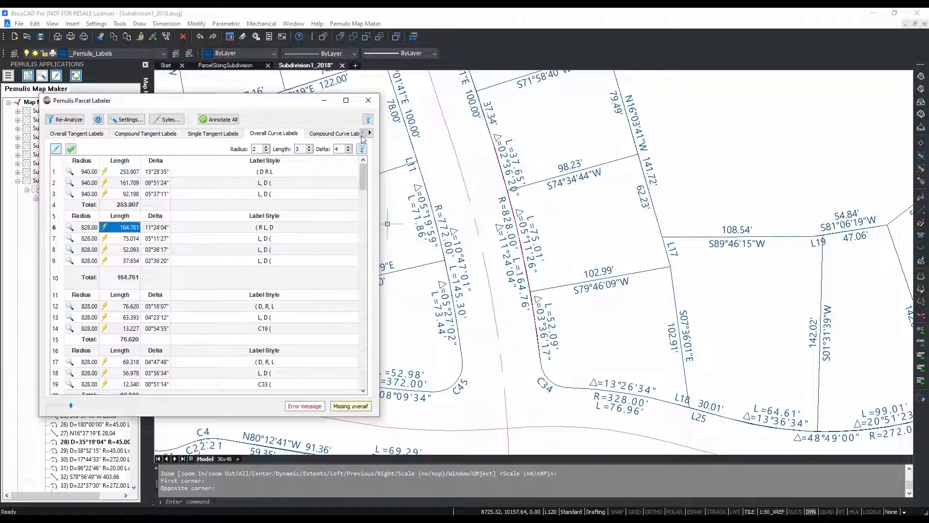
{"action": "left_click", "coordinate": [369, 101]}
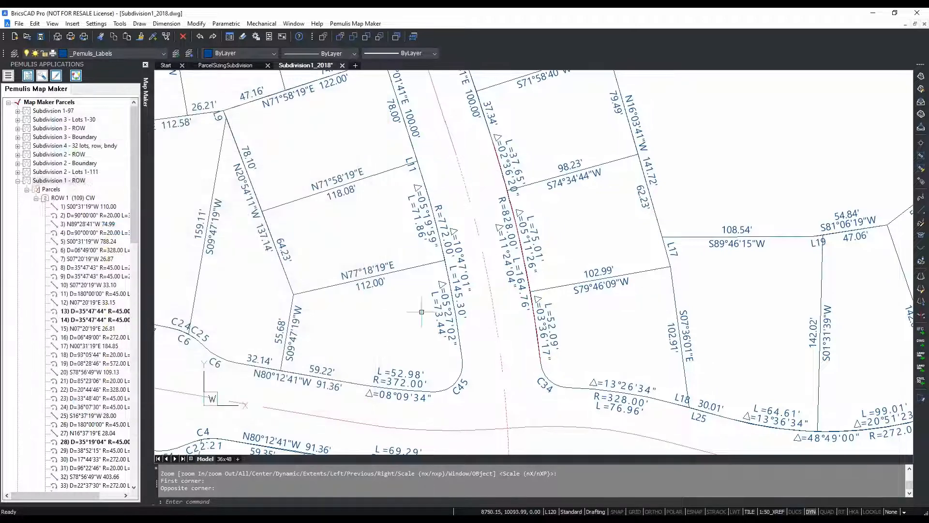
- Zoom to the drawing extents to review the labelled subdivision and collapse Subdivision 1 - ROW in the parcel tree
{"action": "type", "text": "z"}
{"action": "key", "text": "Return"}
{"action": "type", "text": "e"}
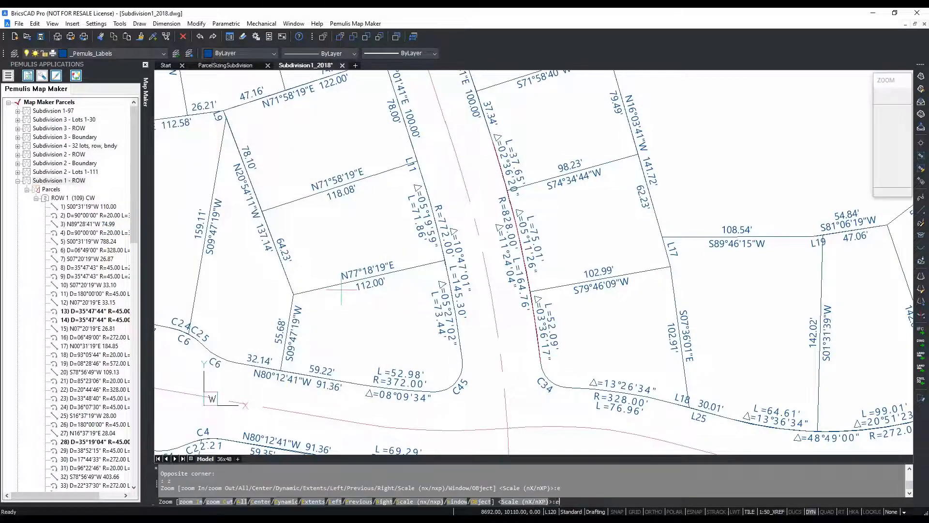
{"action": "key", "text": "Return"}
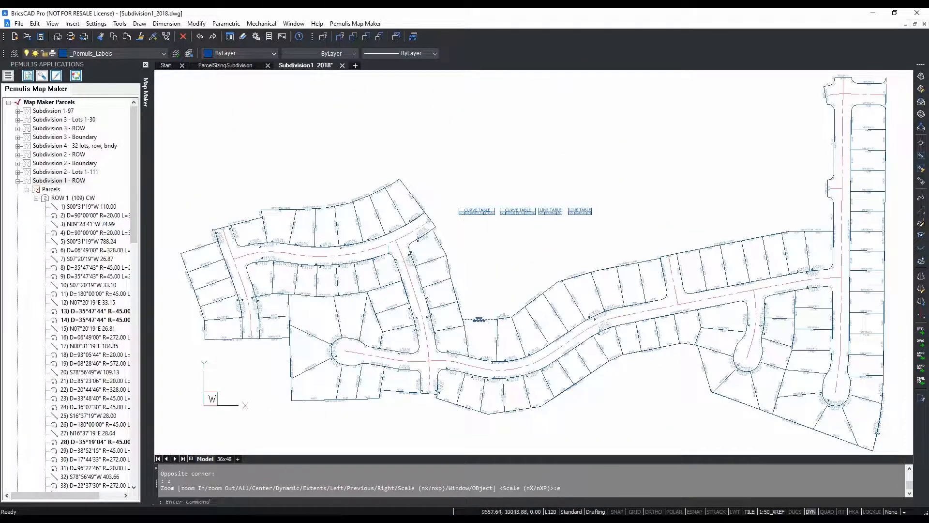
{"action": "scroll", "coordinate": [479, 319], "scroll_direction": "up", "scroll_amount": 6}
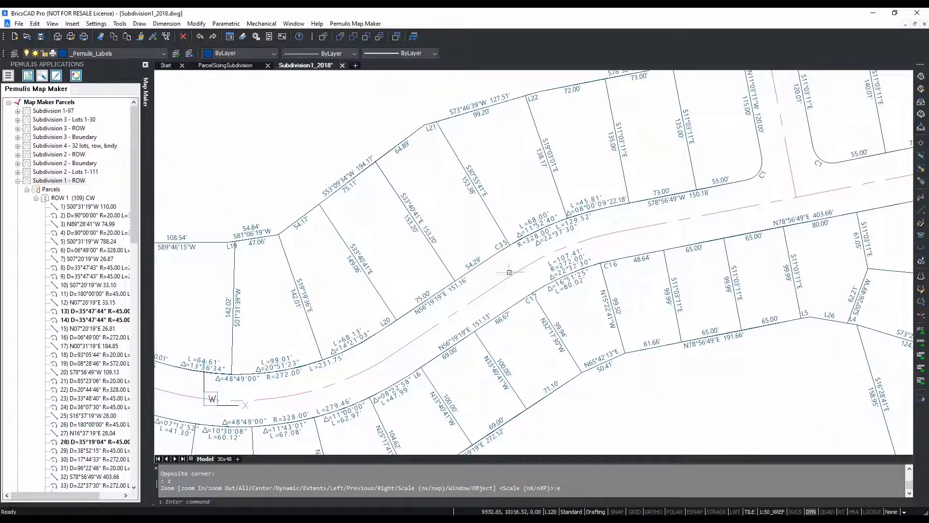
{"action": "type", "text": "z"}
{"action": "key", "text": "Return"}
{"action": "type", "text": "e"}
{"action": "key", "text": "Return"}
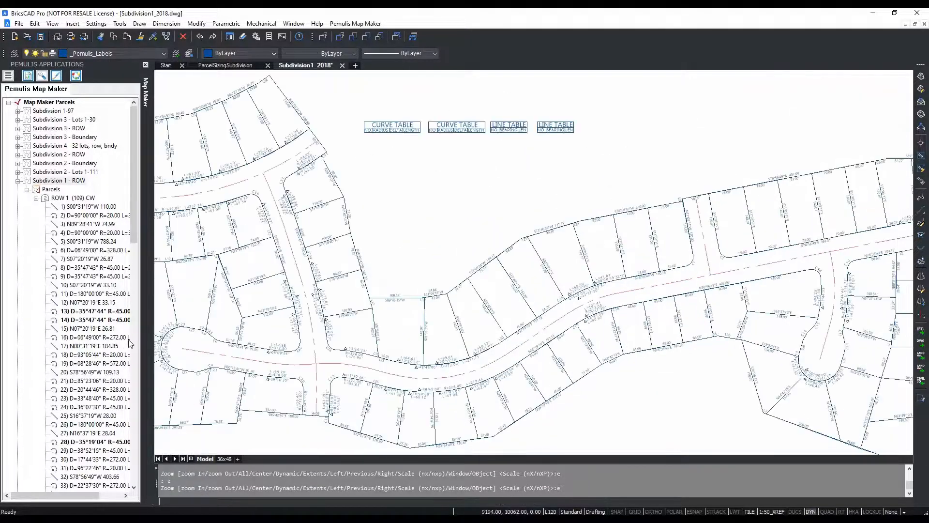
{"action": "left_click", "coordinate": [18, 180]}
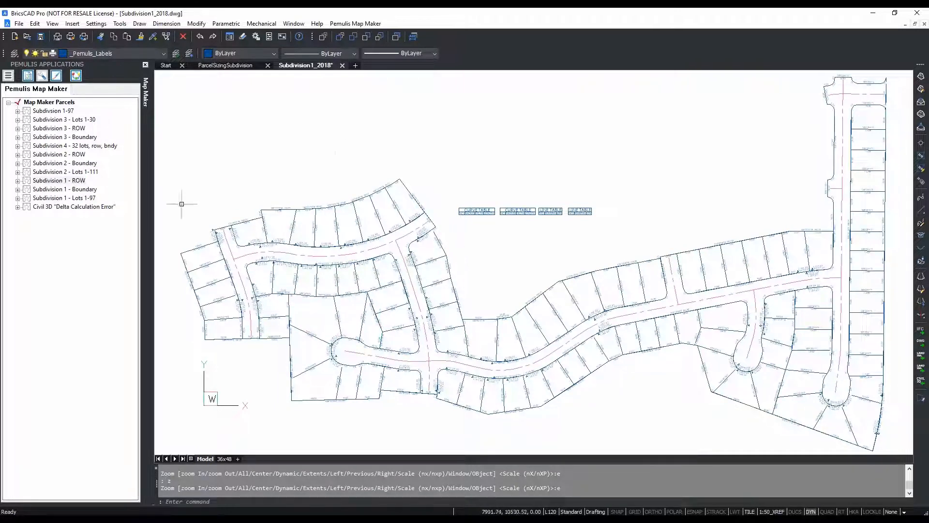
{"action": "scroll", "coordinate": [877, 102], "scroll_direction": "up", "scroll_amount": 3}
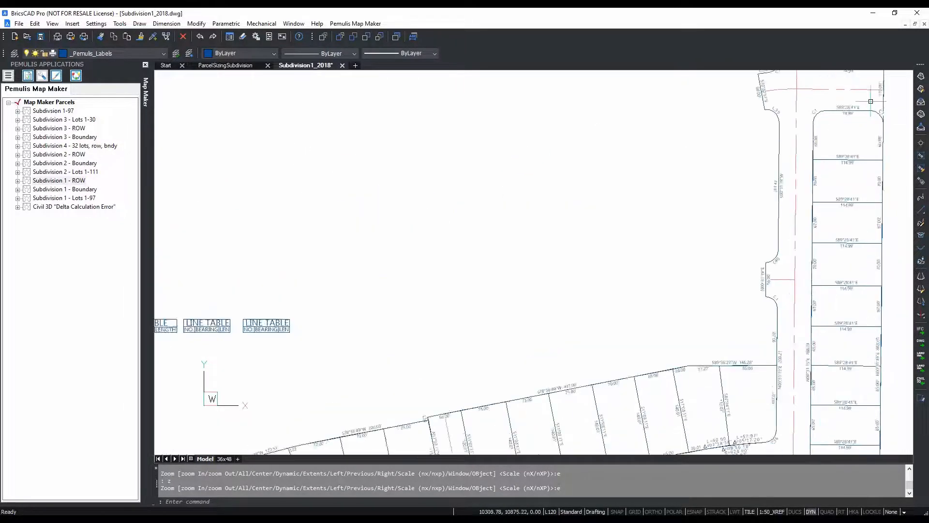
- Expand Subdivision 1-97 and open its parcel name label format from the Map Maker preferences for parcel definitions
{"action": "scroll", "coordinate": [871, 101], "scroll_direction": "up", "scroll_amount": 2}
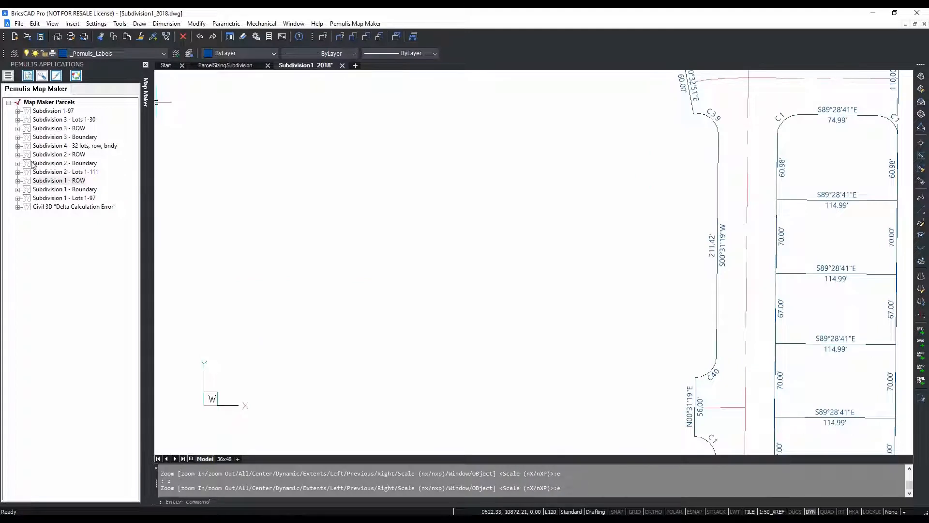
{"action": "left_click", "coordinate": [17, 111]}
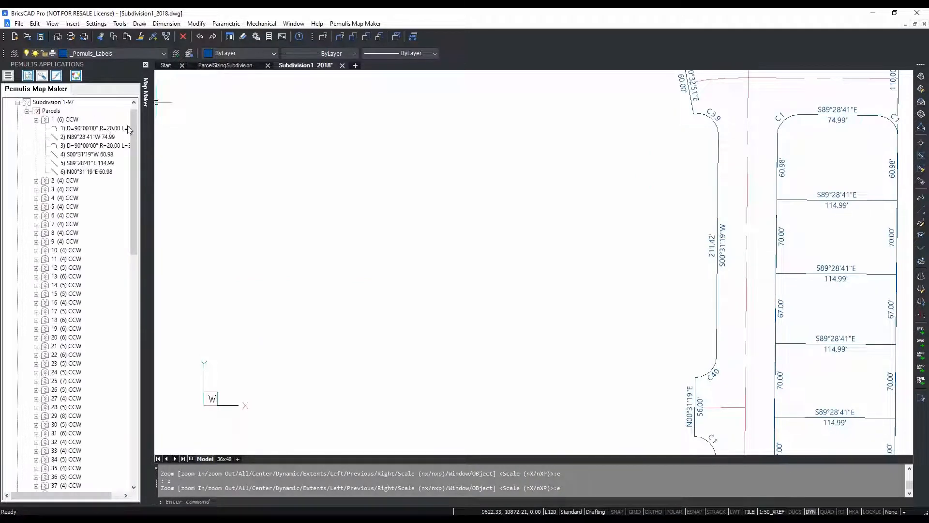
{"action": "left_click", "coordinate": [60, 102]}
{"action": "right_click", "coordinate": [60, 102]}
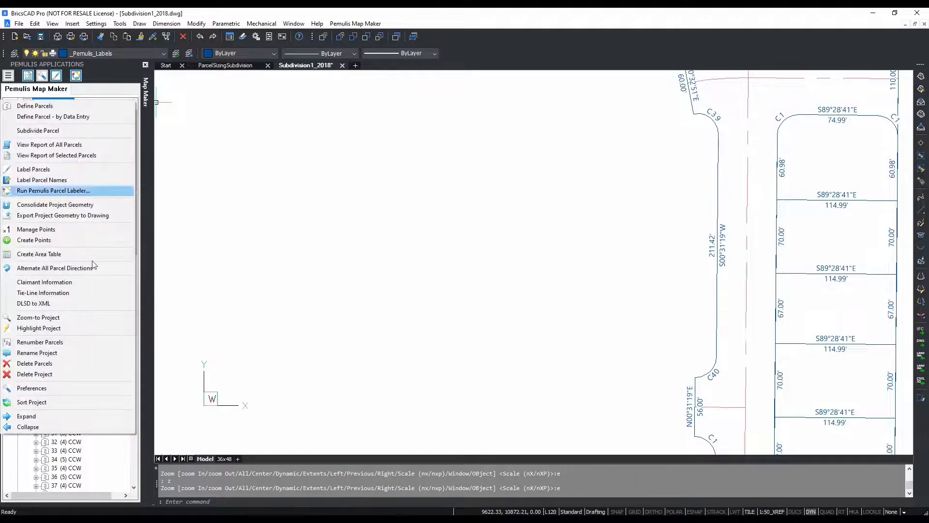
{"action": "left_click", "coordinate": [54, 401]}
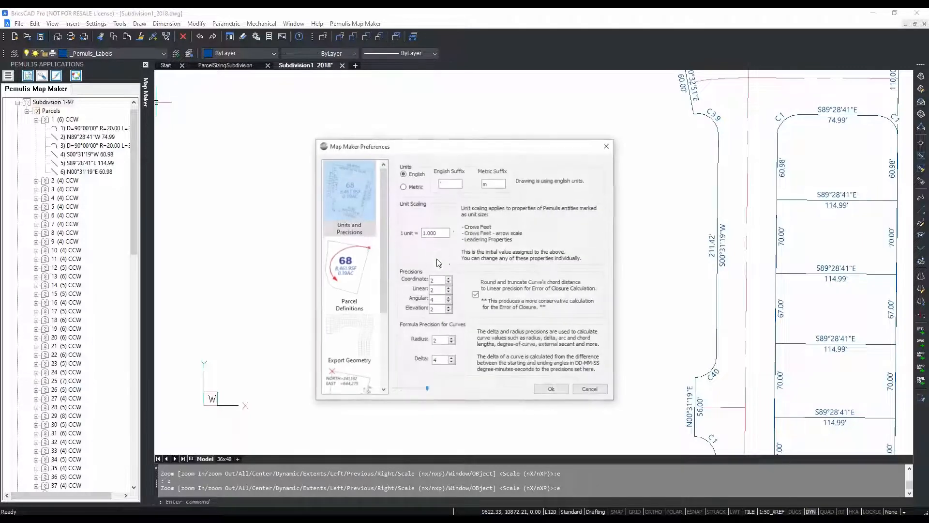
{"action": "left_click", "coordinate": [344, 274]}
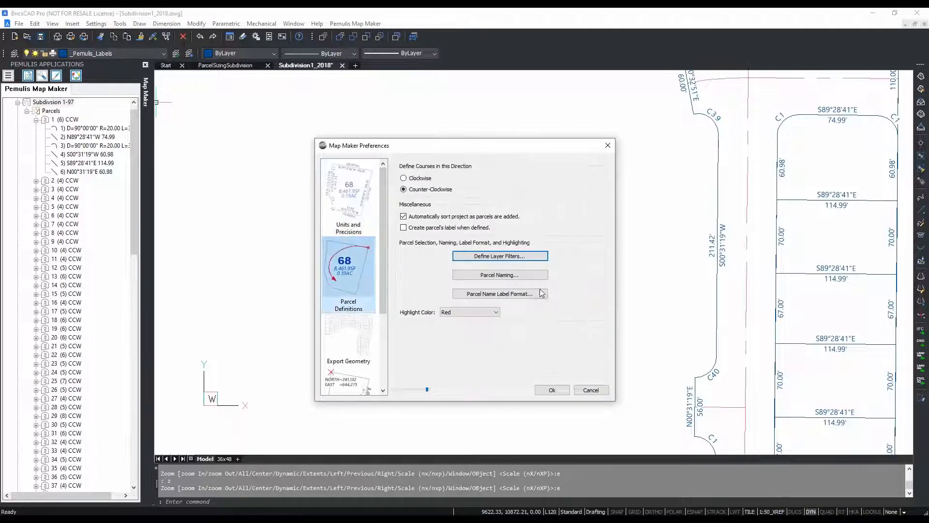
{"action": "left_click", "coordinate": [499, 294]}
{"action": "left_click_drag", "start_coordinate": [467, 207], "coordinate": [296, 160]}
- Include the perimeter in the parcel name label and set the label type to MText
{"action": "left_click", "coordinate": [90, 225]}
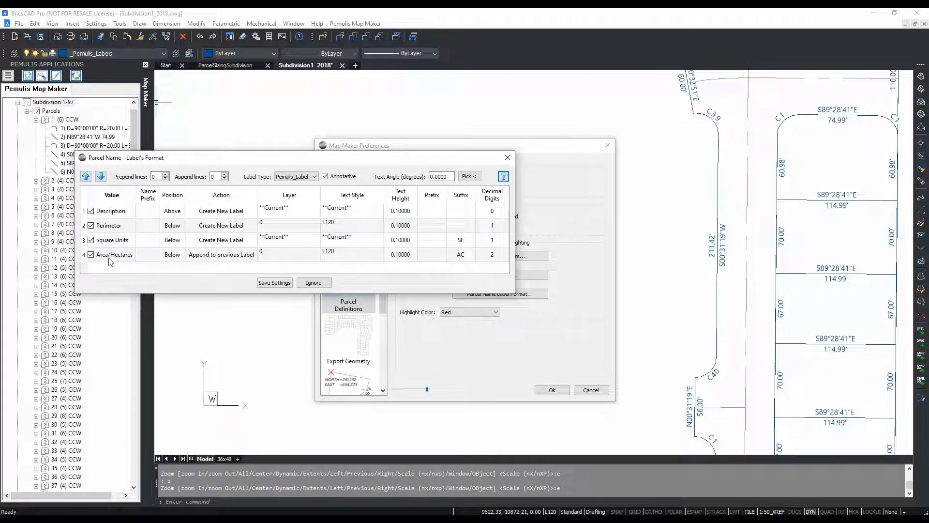
{"action": "left_click", "coordinate": [296, 177]}
{"action": "left_click", "coordinate": [306, 202]}
- Set the Description line to the **Current** layer, the LotNumbers text style and a text height of 4
{"action": "left_click", "coordinate": [298, 218]}
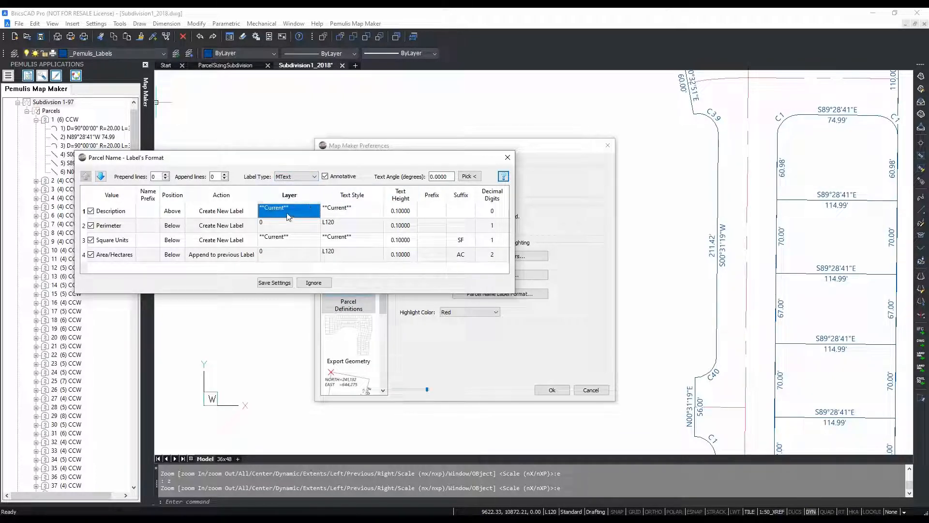
{"action": "left_click", "coordinate": [289, 213]}
{"action": "left_click", "coordinate": [288, 213]}
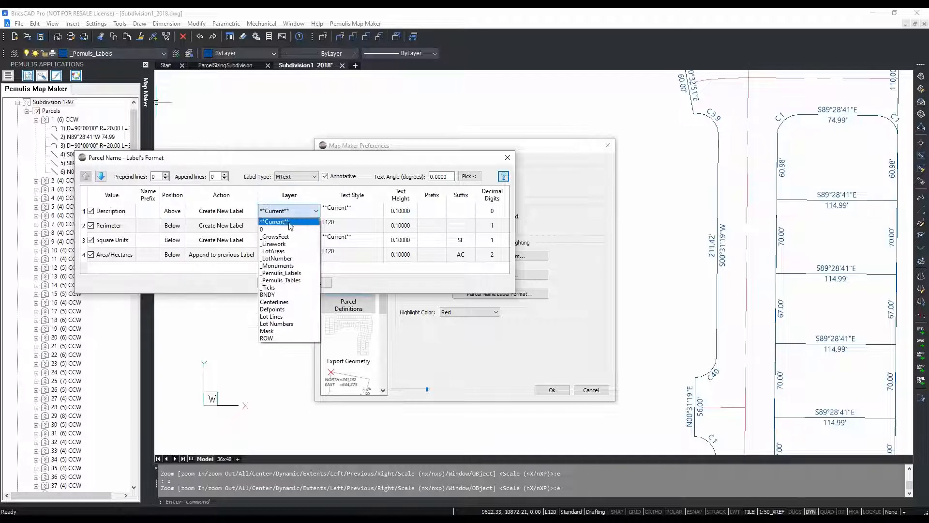
{"action": "left_click", "coordinate": [284, 222]}
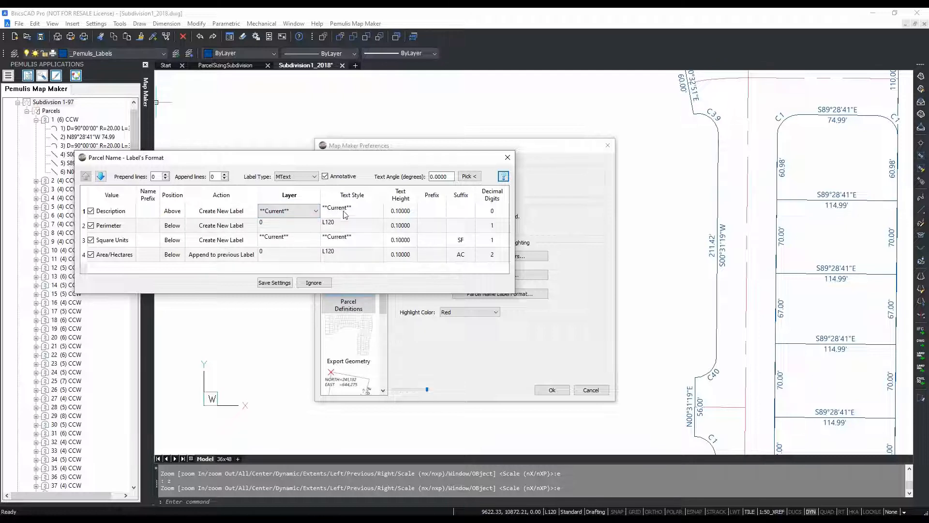
{"action": "left_click", "coordinate": [358, 211]}
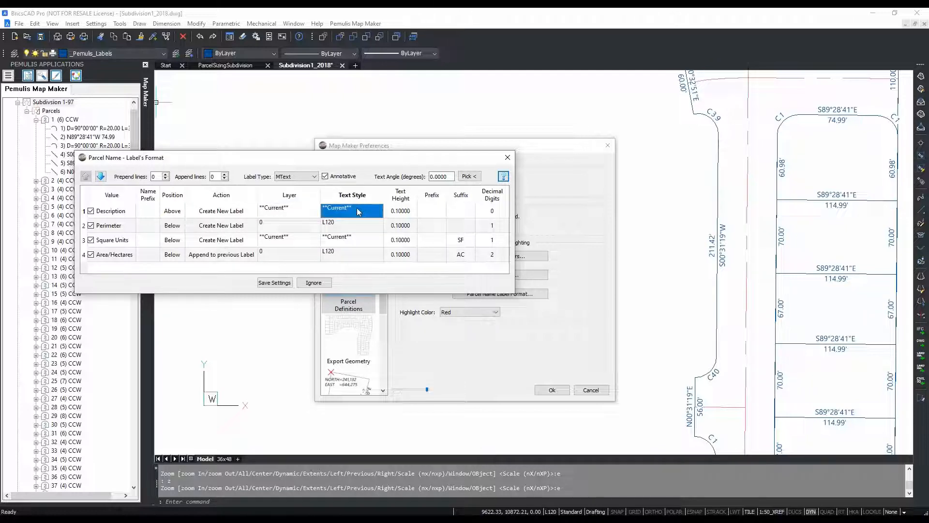
{"action": "left_click", "coordinate": [356, 212]}
{"action": "left_click", "coordinate": [356, 212]}
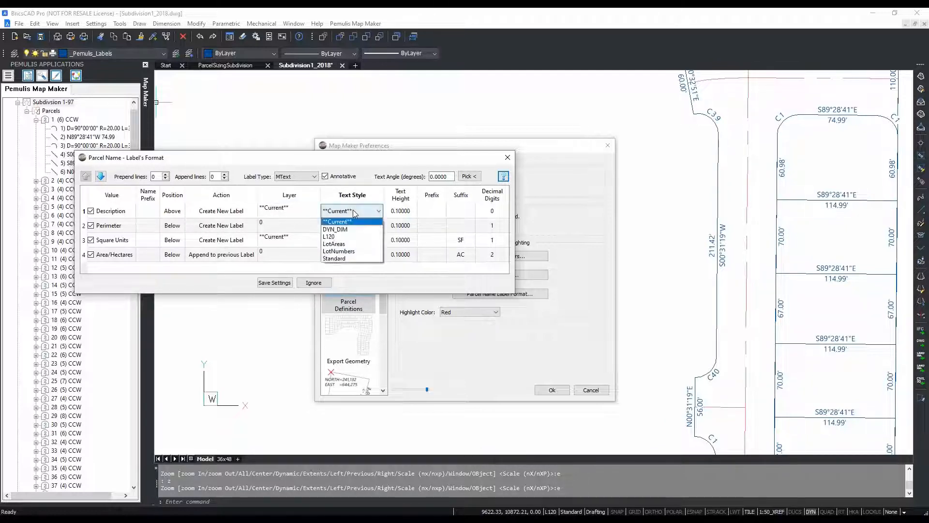
{"action": "left_click", "coordinate": [354, 251]}
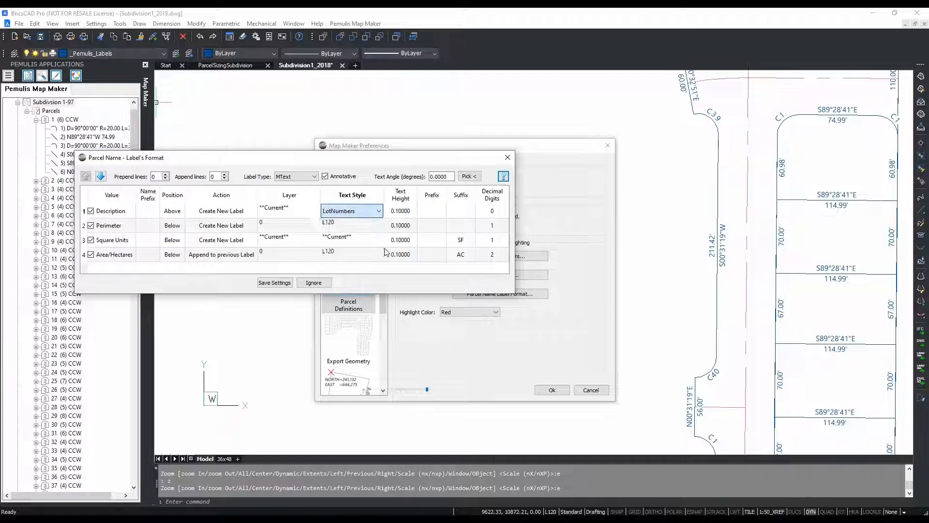
{"action": "left_click", "coordinate": [409, 214]}
{"action": "type", "text": "4"}
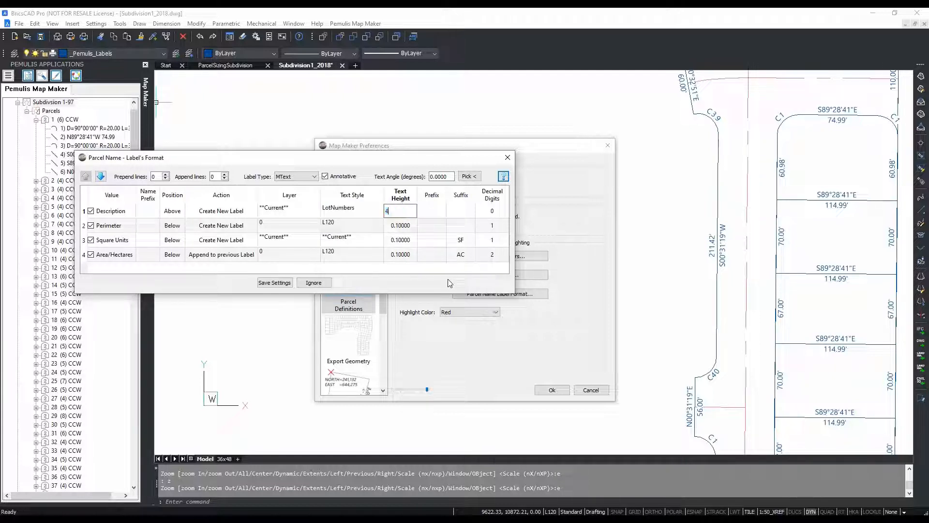
{"action": "key", "text": "Tab"}
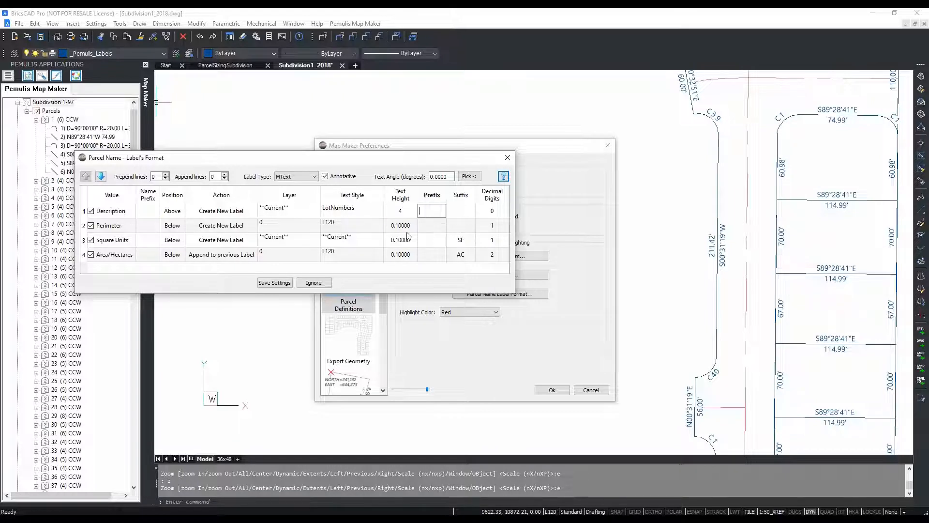
- Set the Perimeter line to the **Current** layer, the LotAreas text style and a text height of 1.5
{"action": "left_click", "coordinate": [206, 230]}
{"action": "left_click", "coordinate": [286, 226]}
{"action": "left_click", "coordinate": [286, 226]}
{"action": "left_click", "coordinate": [287, 228]}
{"action": "left_click", "coordinate": [336, 228]}
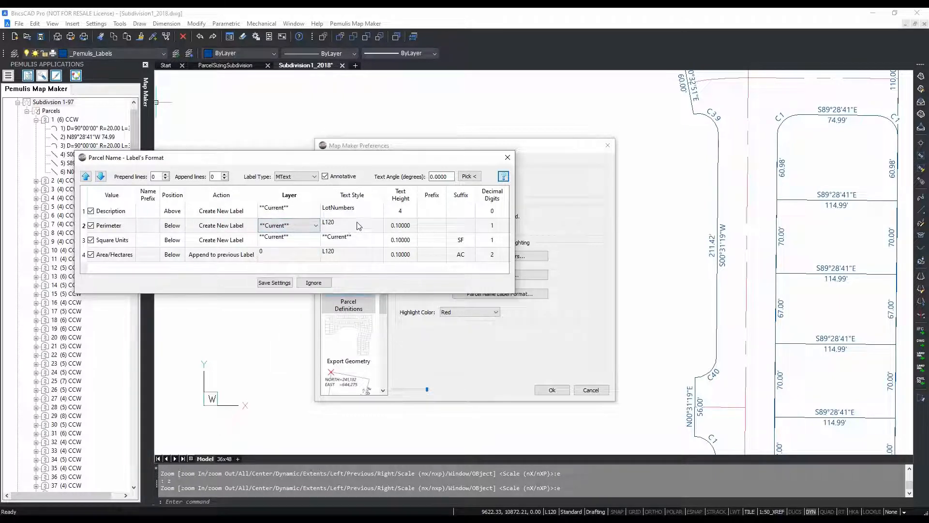
{"action": "left_click", "coordinate": [351, 226]}
{"action": "left_click", "coordinate": [350, 226]}
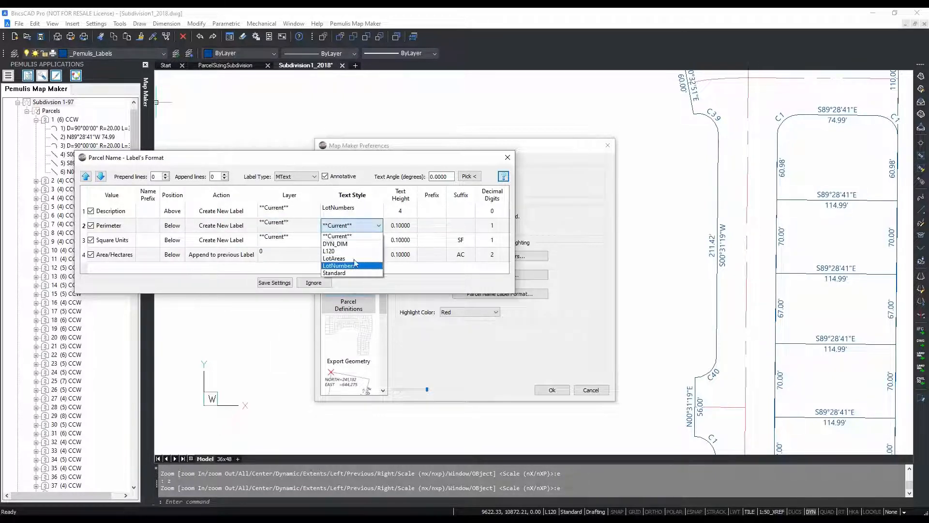
{"action": "left_click", "coordinate": [356, 261]}
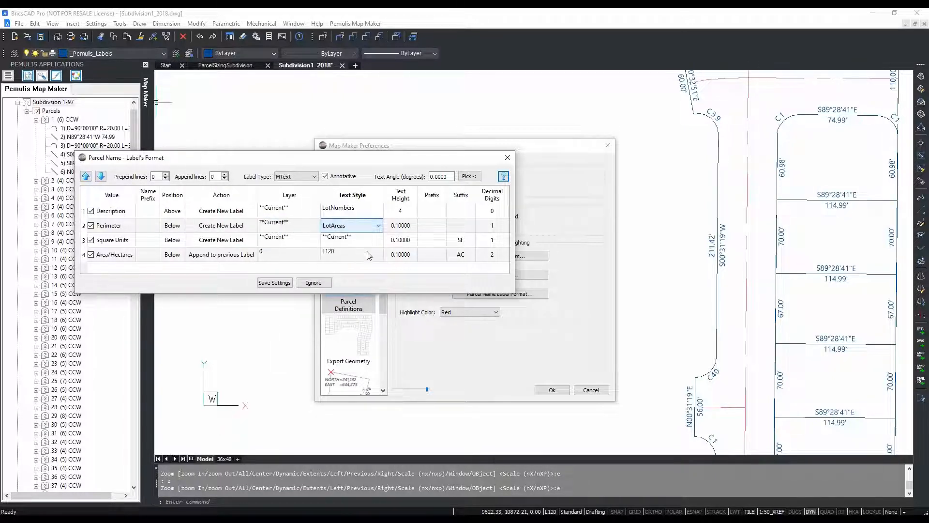
{"action": "left_click", "coordinate": [415, 231]}
{"action": "type", "text": "1.5"}
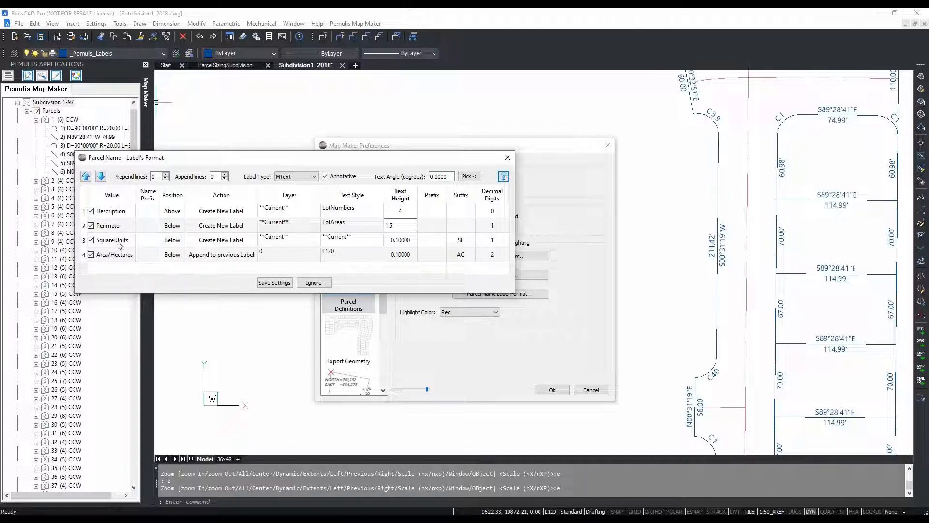
- Change the Square Units line's action to append to the previous label
{"action": "left_click", "coordinate": [220, 239]}
{"action": "left_click", "coordinate": [220, 239]}
{"action": "left_click", "coordinate": [219, 240]}
{"action": "left_click", "coordinate": [220, 258]}
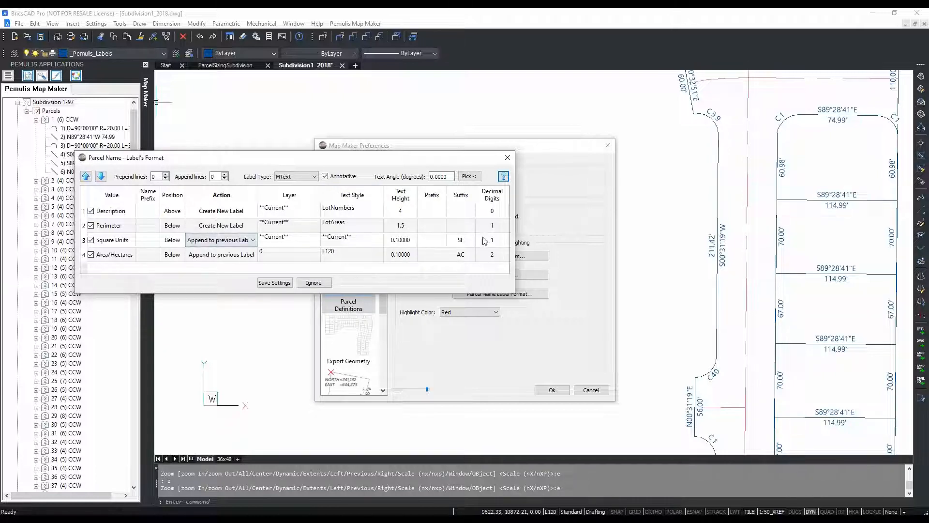
- Give the Perimeter line the suffix LF, check the SF and AC suffixes, save the label format and accept the preferences
{"action": "left_click", "coordinate": [461, 225]}
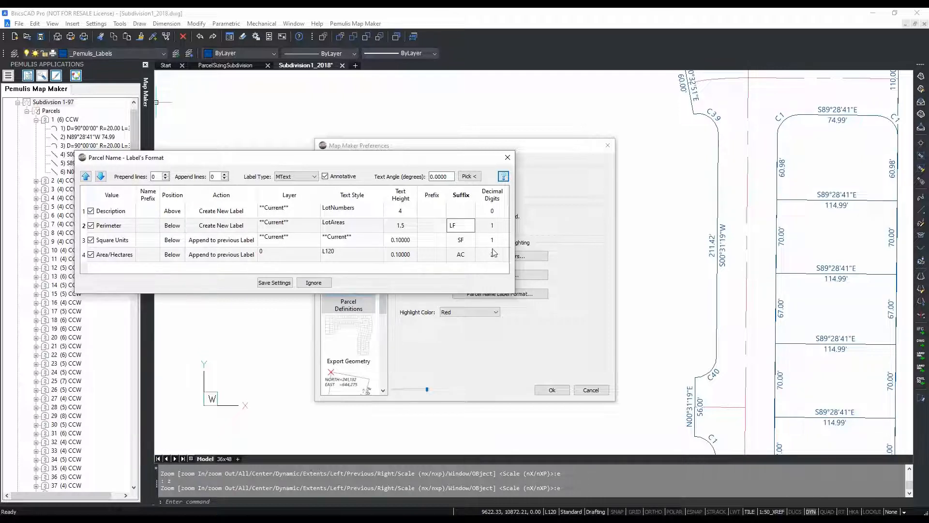
{"action": "left_click", "coordinate": [455, 241]}
{"action": "left_click", "coordinate": [461, 245]}
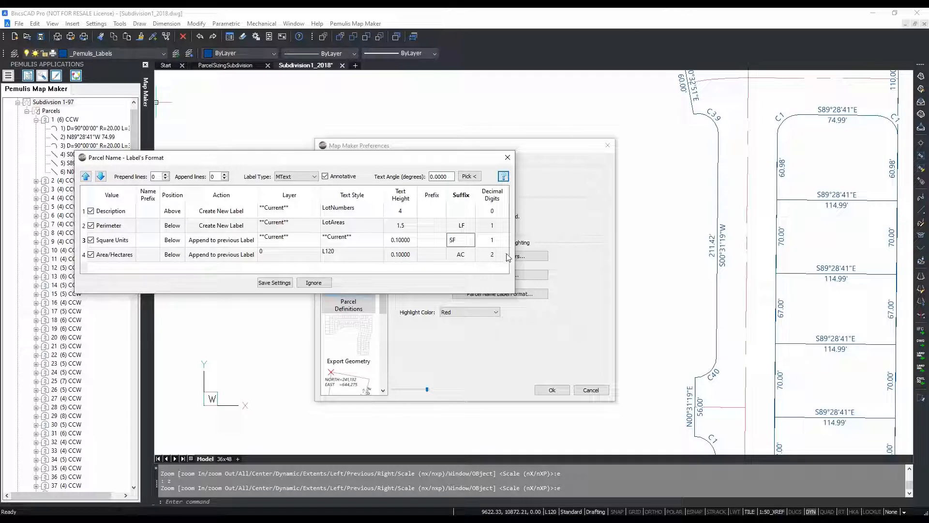
{"action": "left_click", "coordinate": [468, 257]}
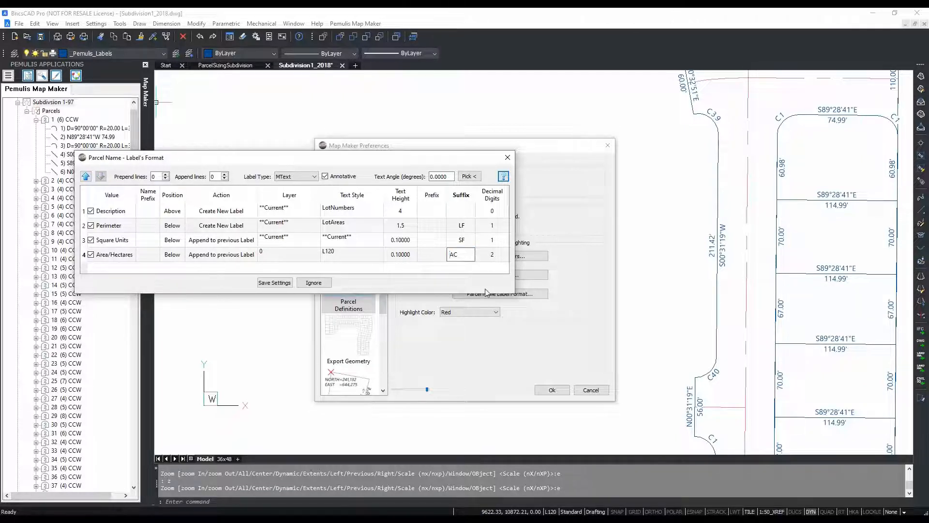
{"action": "left_click", "coordinate": [278, 285]}
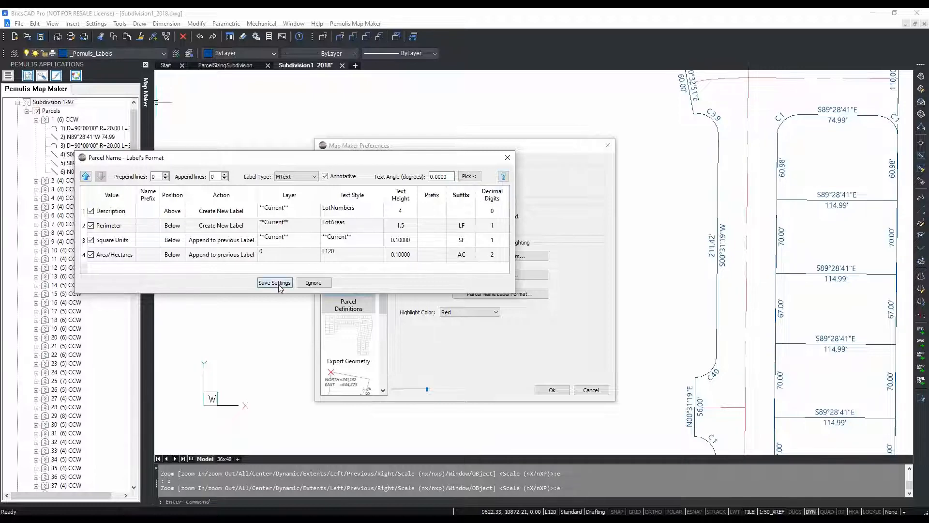
{"action": "left_click", "coordinate": [552, 389]}
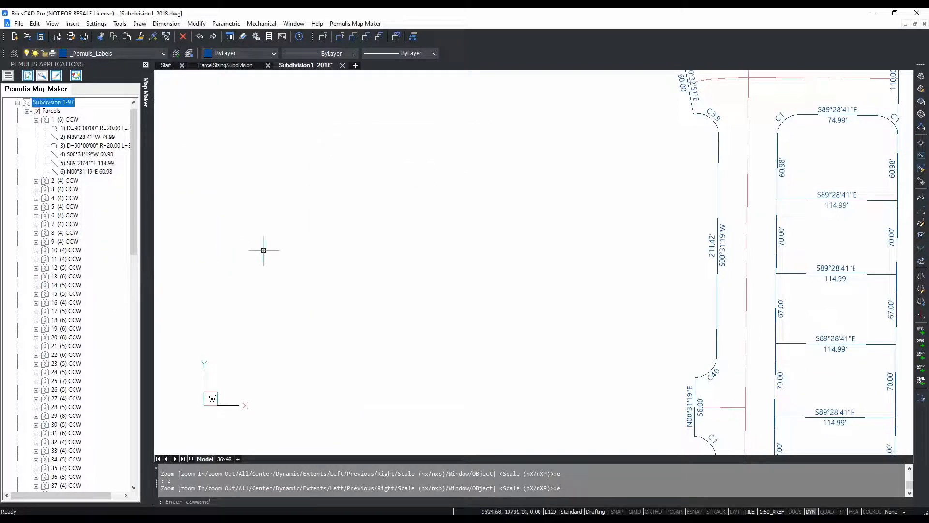
- Zoom to parcel 1 of Subdivision 1-97 and label its name
{"action": "right_click", "coordinate": [78, 119]}
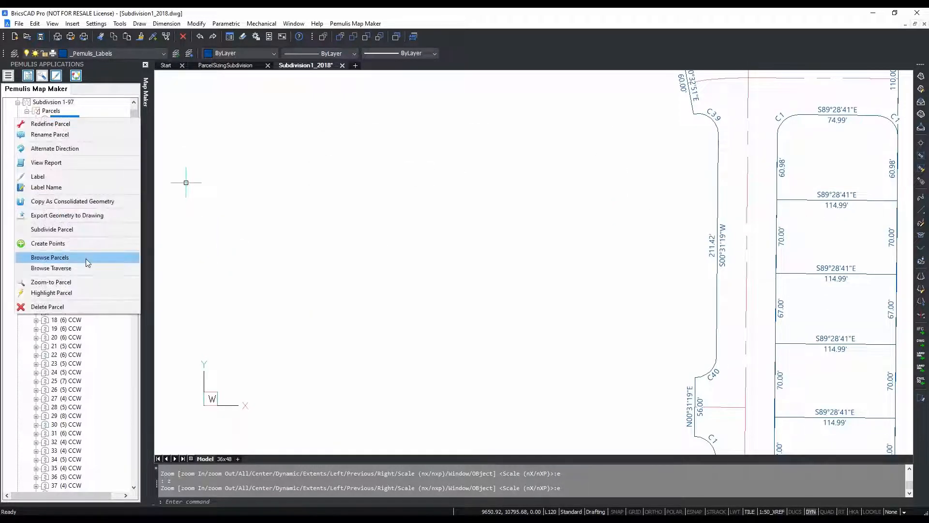
{"action": "left_click", "coordinate": [82, 283]}
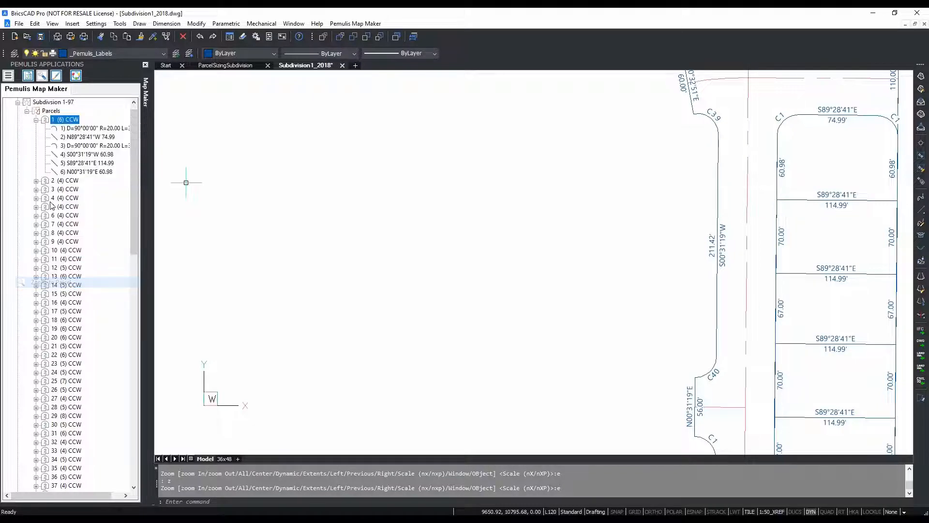
{"action": "right_click", "coordinate": [70, 120]}
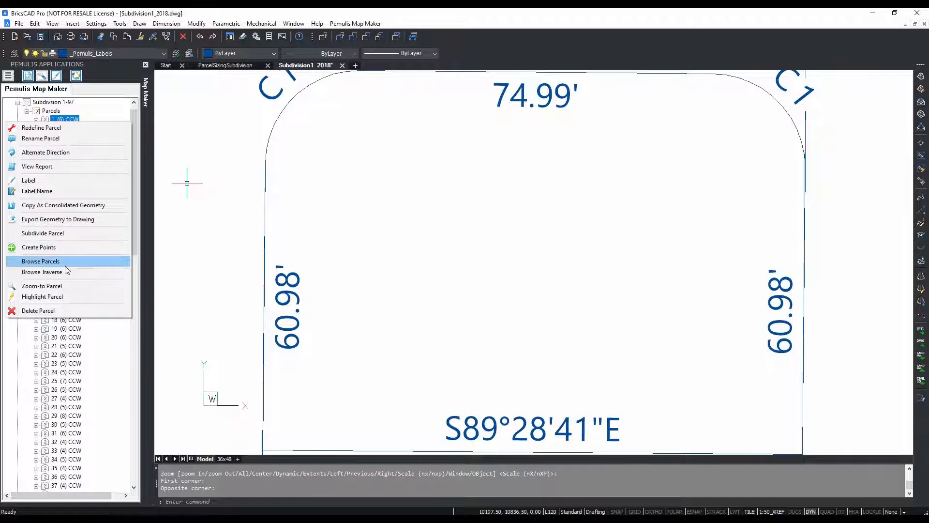
{"action": "left_click", "coordinate": [57, 191]}
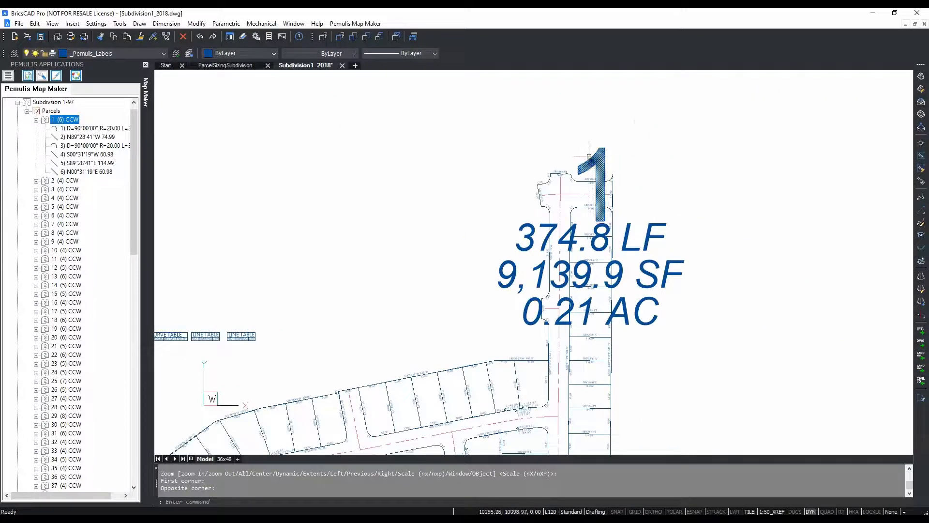
- List the properties of parcel 1's number label to examine its text height
{"action": "type", "text": "li"}
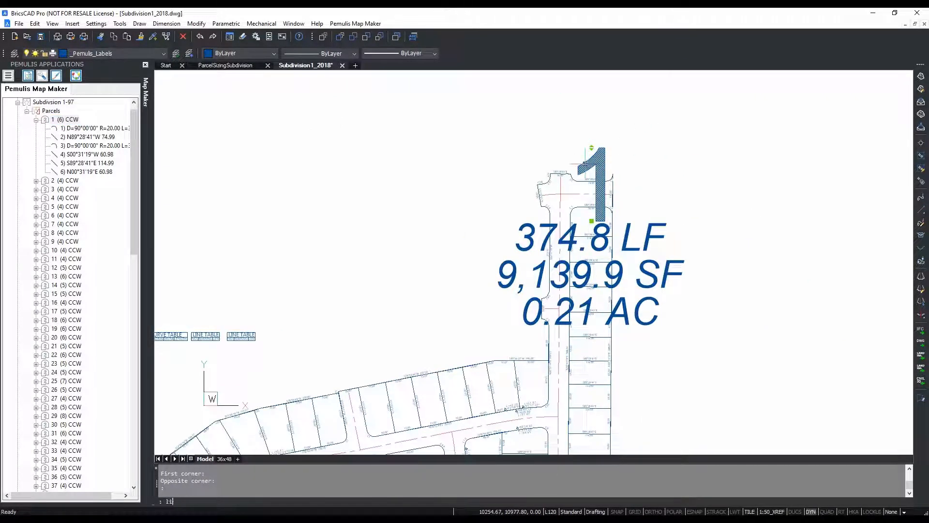
{"action": "key", "text": "Return"}
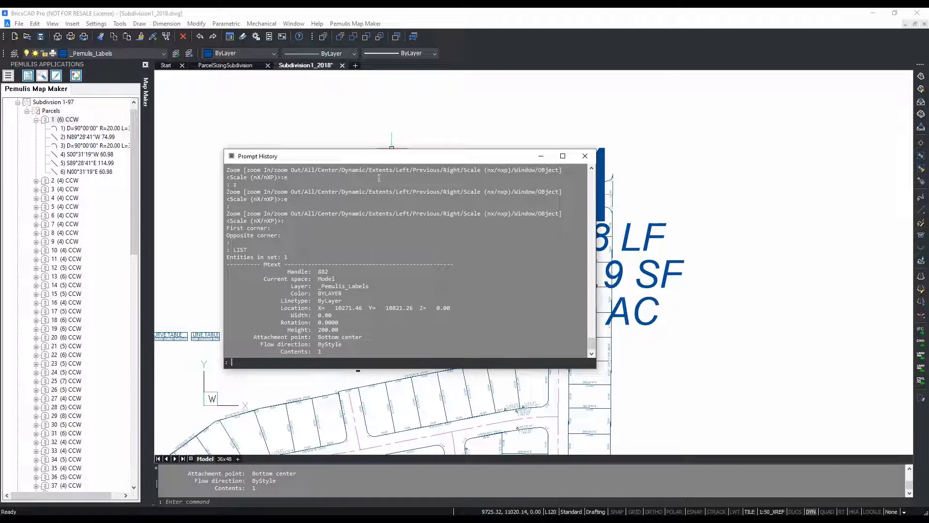
{"action": "key", "text": "Escape"}
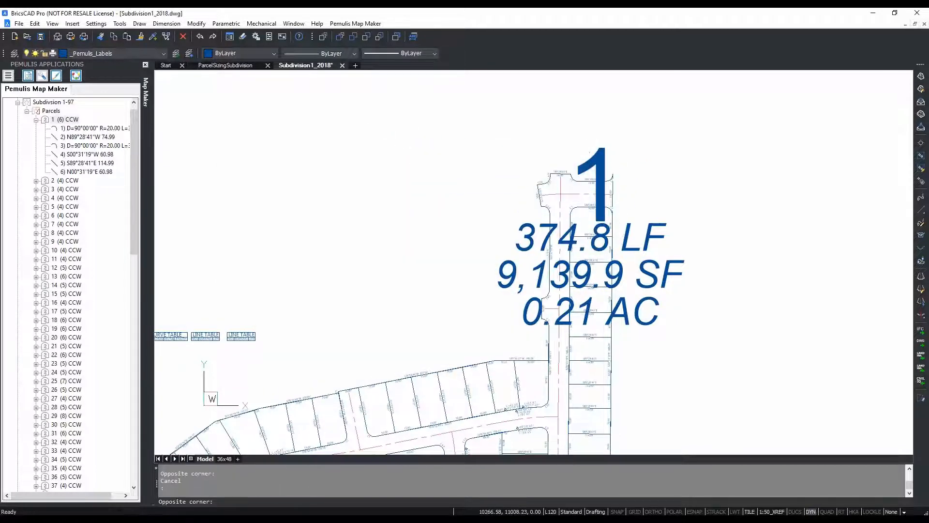
- Erase the oversized number, perimeter and area labels of parcel 1
{"action": "left_click", "coordinate": [596, 175]}
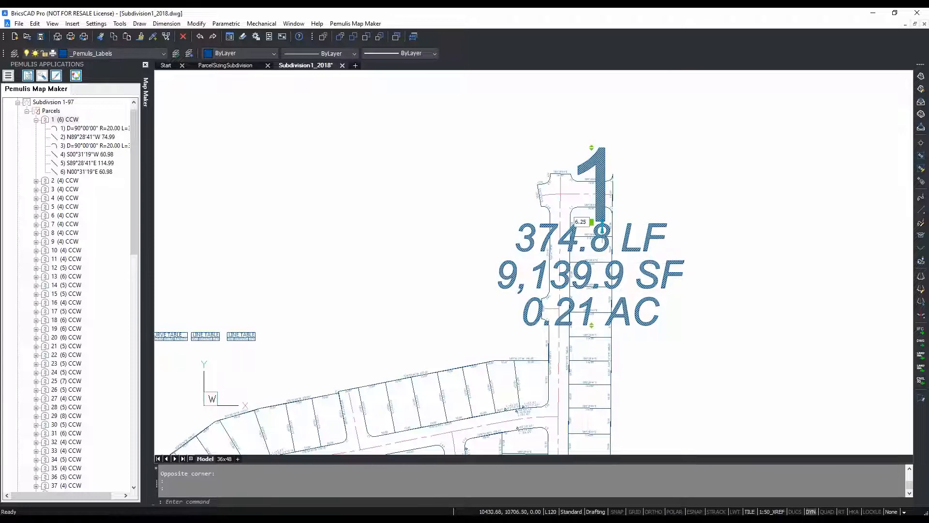
{"action": "type", "text": "e"}
{"action": "key", "text": "Return"}
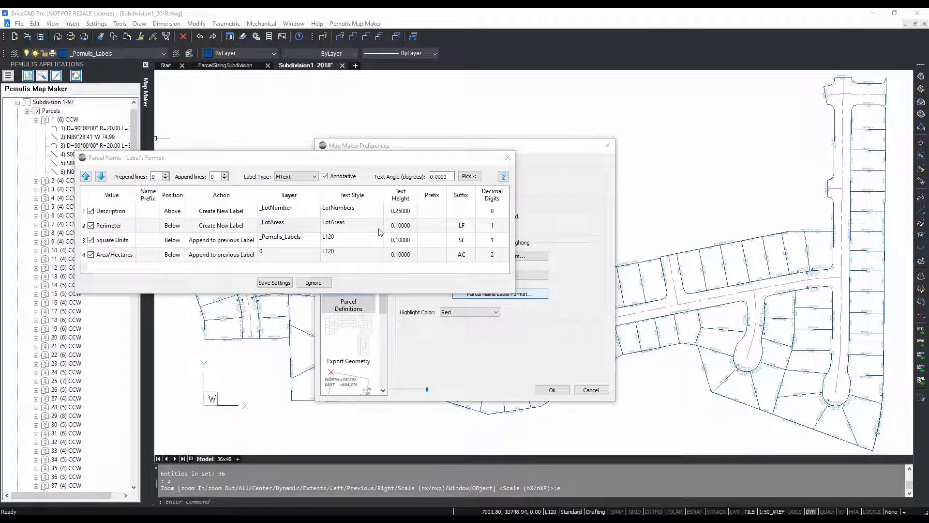
- Save the revised parcel name label format and accept the Map Maker preferences
{"action": "left_click", "coordinate": [279, 283]}
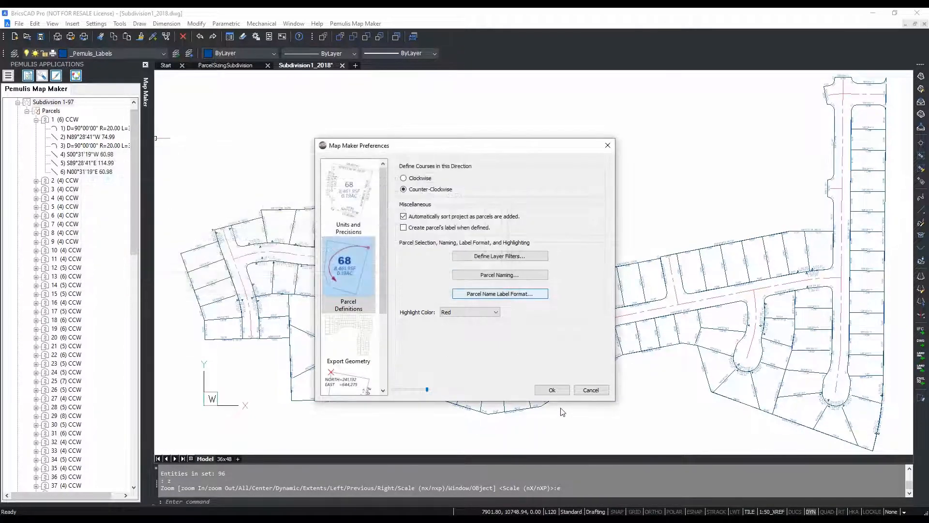
{"action": "left_click", "coordinate": [552, 390]}
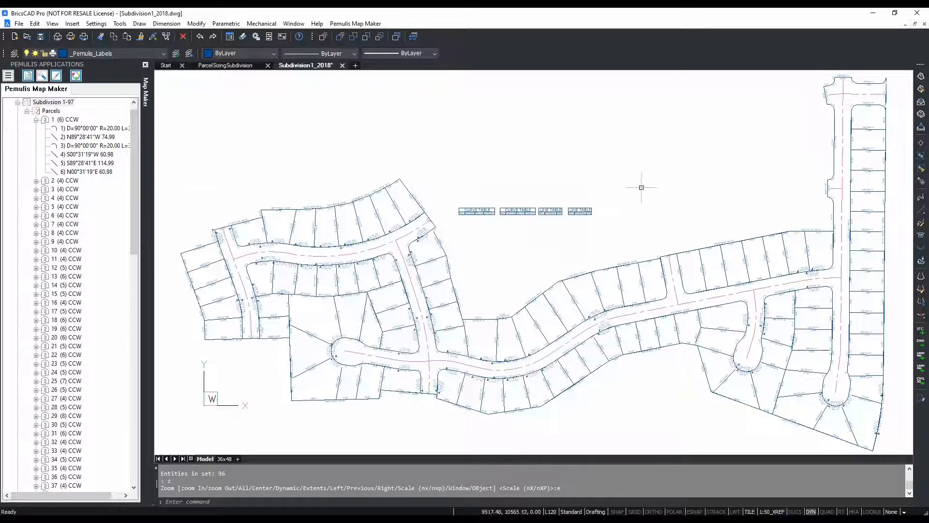
- Label the names of all parcels in the Subdivision 1-97 project and inspect the labels around lots 82 to 88
{"action": "right_click", "coordinate": [59, 102]}
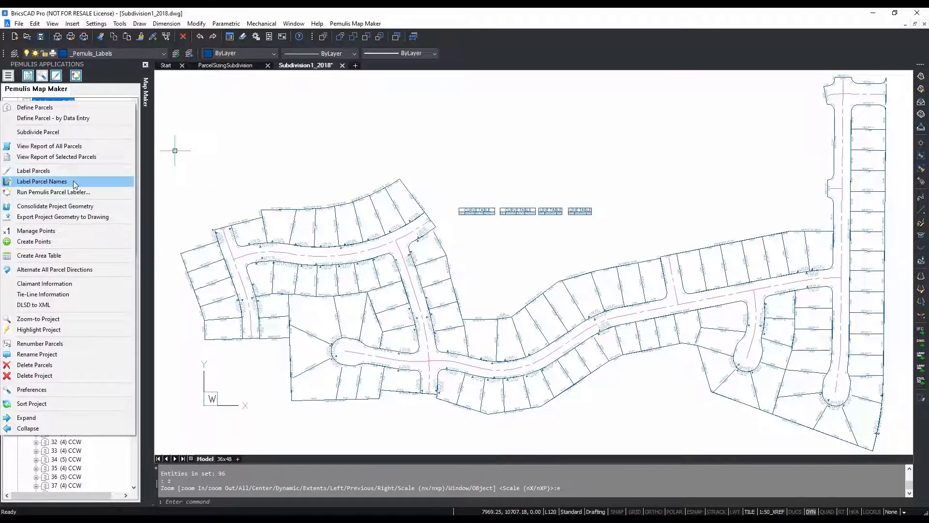
{"action": "left_click", "coordinate": [75, 182]}
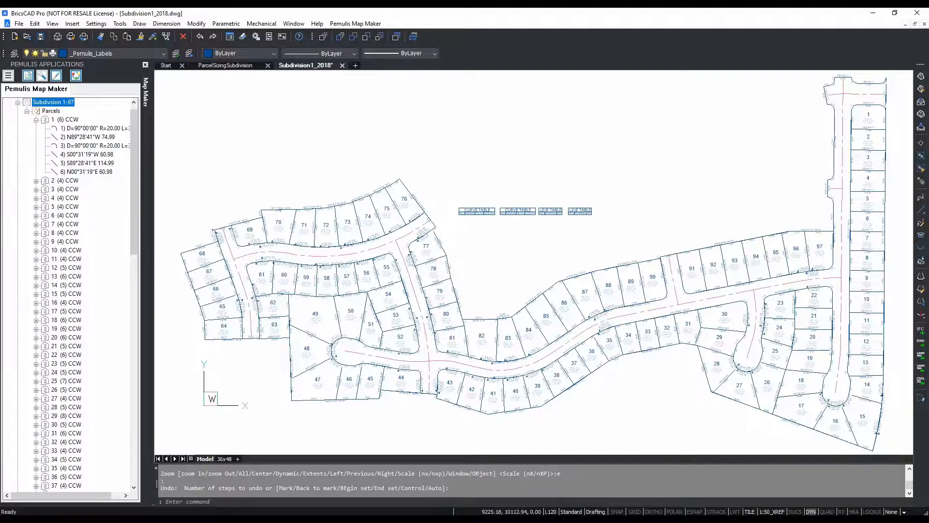
{"action": "scroll", "coordinate": [553, 330], "scroll_direction": "up", "scroll_amount": 5}
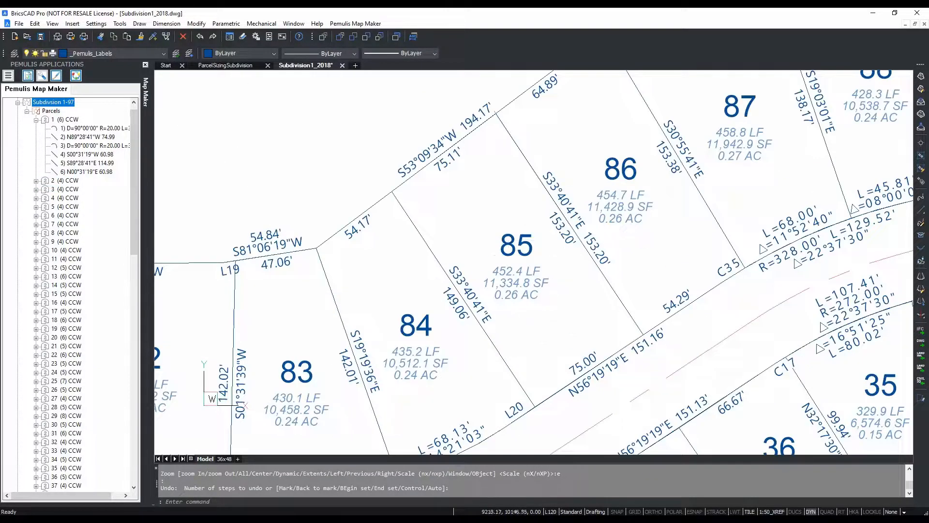
{"action": "scroll", "coordinate": [514, 312], "scroll_direction": "down", "scroll_amount": 6}
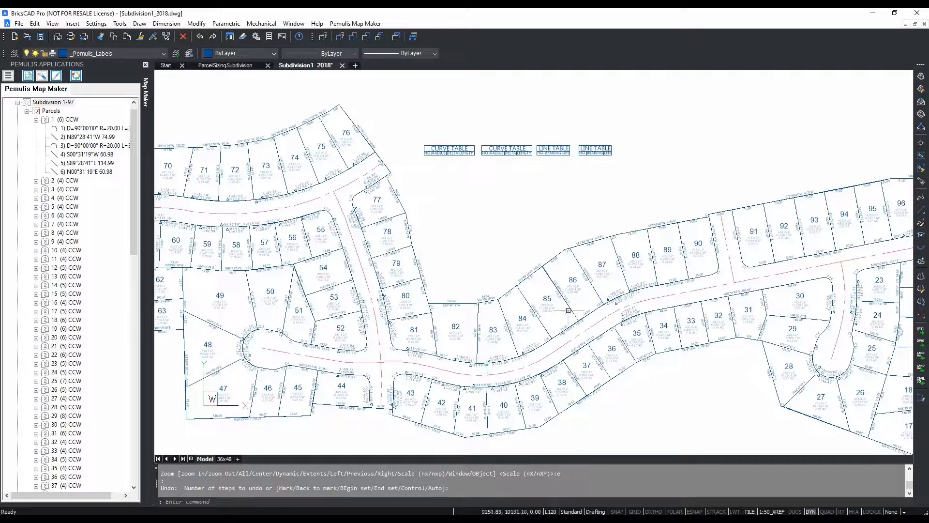
{"action": "scroll", "coordinate": [551, 393], "scroll_direction": "up", "scroll_amount": 1}
{"action": "scroll", "coordinate": [565, 320], "scroll_direction": "up", "scroll_amount": 2}
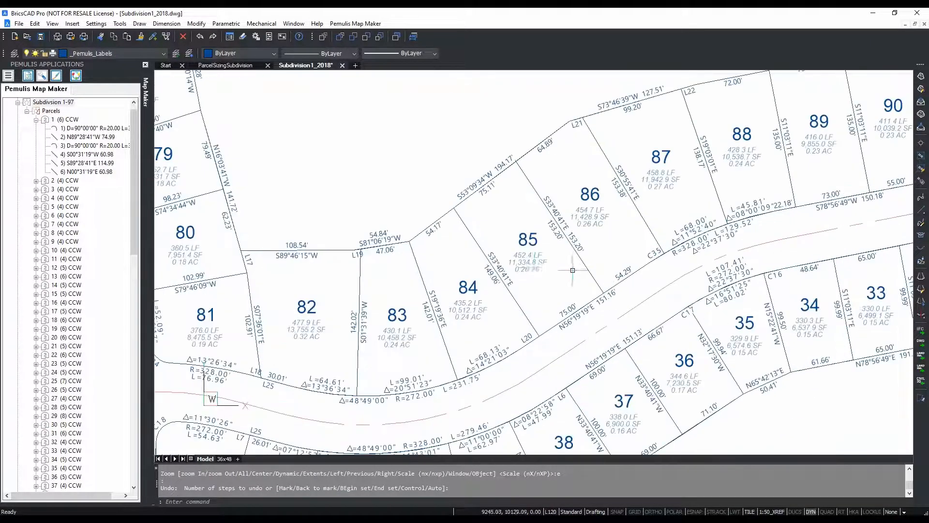
- Examine the number, perimeter and area labels of the lots from 77 to 88 and from 48 to 60
{"action": "right_click", "coordinate": [425, 245]}
{"action": "left_click", "coordinate": [447, 368]}
{"action": "left_click_drag", "start_coordinate": [453, 330], "coordinate": [561, 406]}
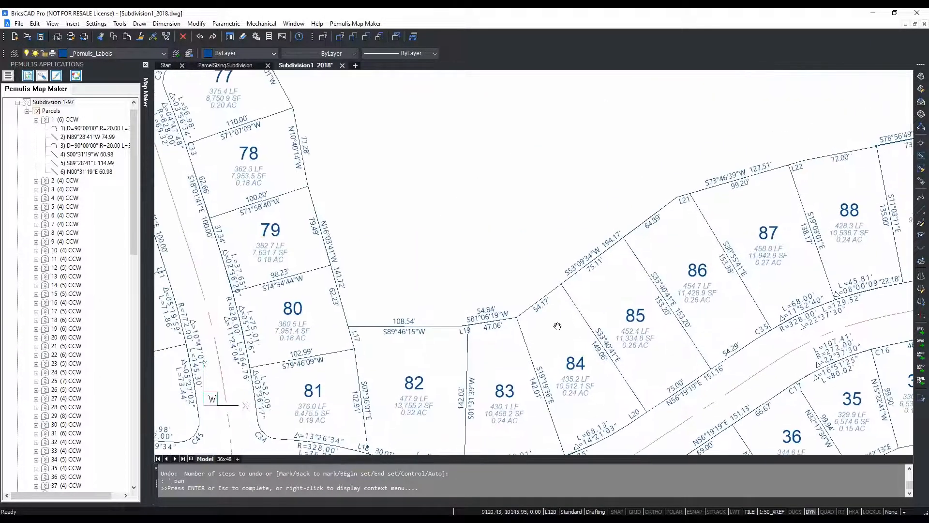
{"action": "key", "text": "Escape"}
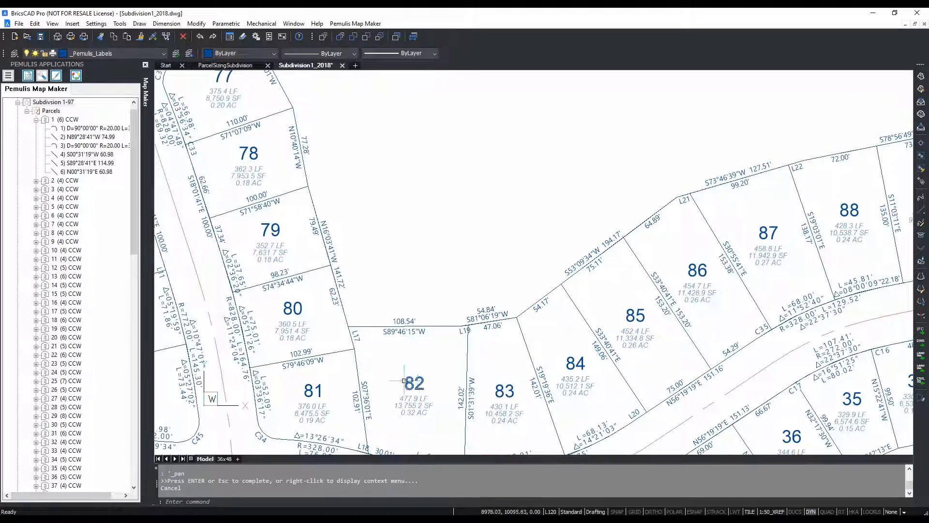
{"action": "right_click", "coordinate": [500, 339]}
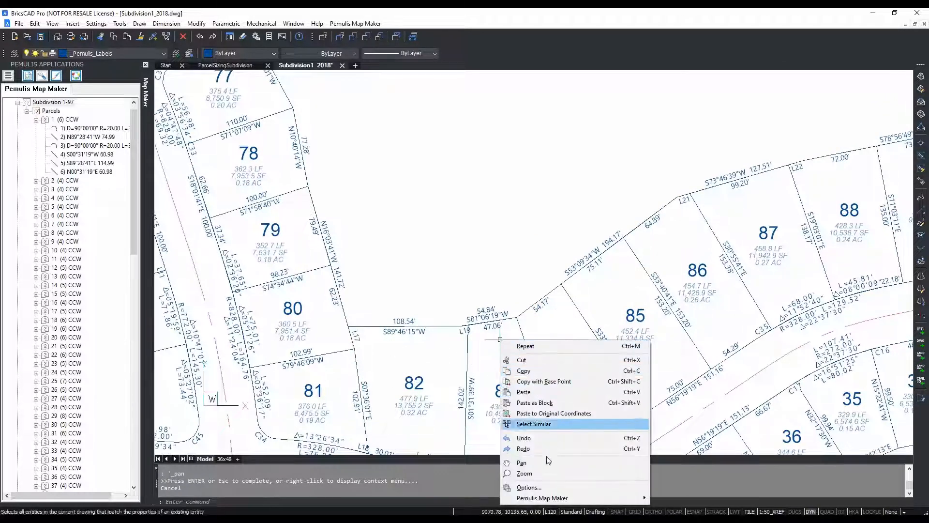
{"action": "left_click", "coordinate": [508, 463]}
{"action": "mouse_move", "coordinate": [394, 356]}
{"action": "left_mouse_down"}
{"action": "mouse_move", "coordinate": [667, 216]}
{"action": "mouse_move", "coordinate": [814, 108]}
{"action": "left_mouse_up"}
{"action": "mouse_move", "coordinate": [541, 153]}
{"action": "left_mouse_down"}
{"action": "mouse_move", "coordinate": [699, 236]}
{"action": "mouse_move", "coordinate": [659, 290]}
{"action": "left_mouse_up"}
{"action": "mouse_move", "coordinate": [487, 183]}
{"action": "left_mouse_down"}
{"action": "mouse_move", "coordinate": [534, 381]}
{"action": "mouse_move", "coordinate": [570, 424]}
{"action": "mouse_move", "coordinate": [453, 300]}
{"action": "mouse_move", "coordinate": [409, 269]}
{"action": "left_mouse_up"}
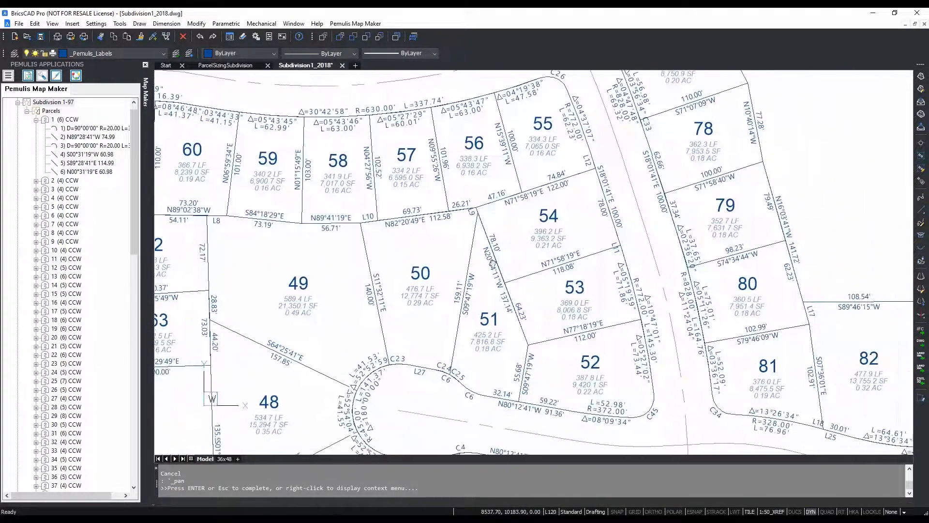
{"action": "scroll", "coordinate": [513, 225], "scroll_direction": "up", "scroll_amount": 4}
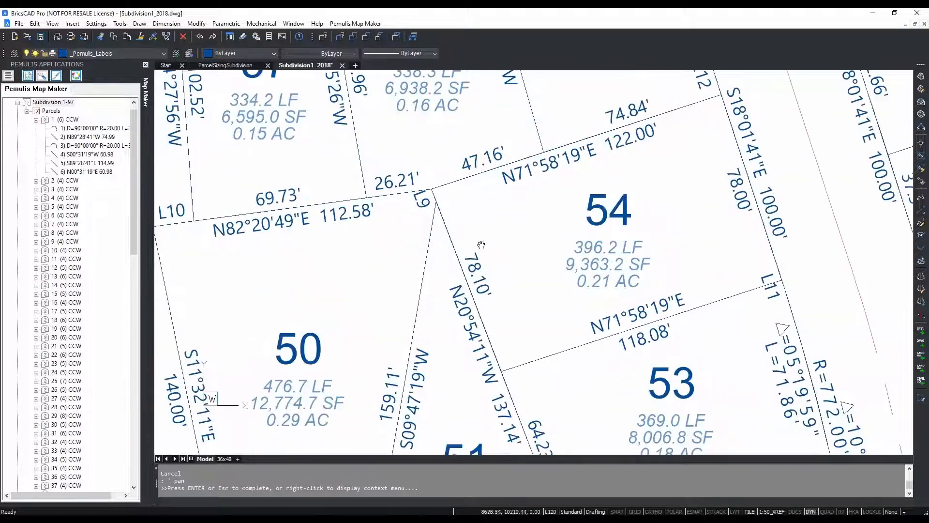
{"action": "scroll", "coordinate": [576, 237], "scroll_direction": "down", "scroll_amount": 4}
{"action": "scroll", "coordinate": [641, 234], "scroll_direction": "down", "scroll_amount": 1}
{"action": "left_click_drag", "start_coordinate": [775, 241], "coordinate": [442, 268]}
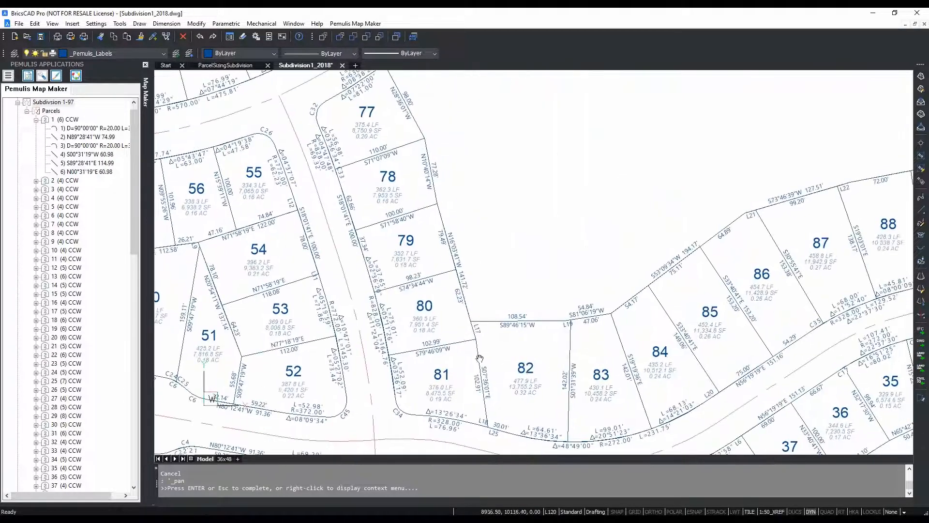
- Stretch the shared corner of lots 80, 81 and 82 into lot 82, and move it again to the boundary between lots 81 and 82
{"action": "scroll", "coordinate": [491, 349], "scroll_direction": "up", "scroll_amount": 4}
{"action": "mouse_move", "coordinate": [488, 340]}
{"action": "left_mouse_down"}
{"action": "mouse_move", "coordinate": [476, 305]}
{"action": "mouse_move", "coordinate": [487, 197]}
{"action": "left_mouse_up"}
{"action": "key", "text": "Escape"}
{"action": "left_click", "coordinate": [470, 188]}
{"action": "left_click", "coordinate": [436, 179]}
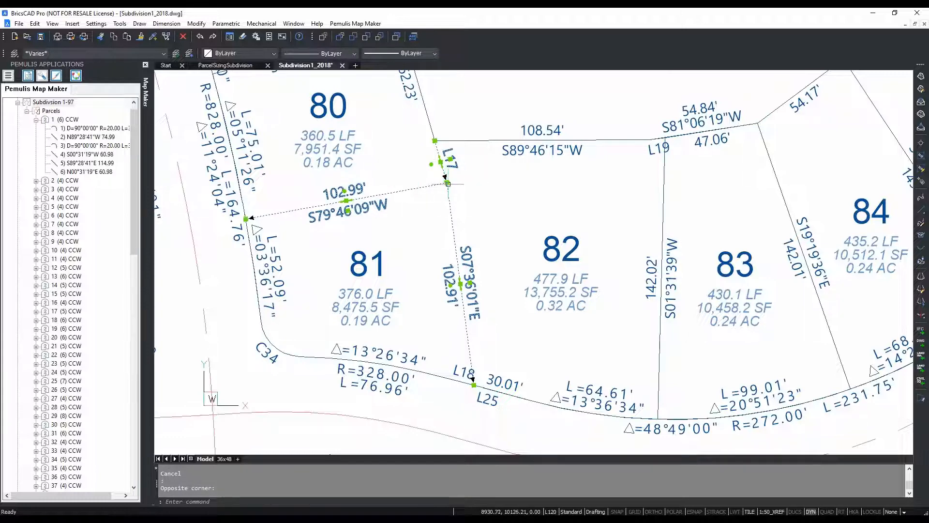
{"action": "left_click", "coordinate": [448, 182]}
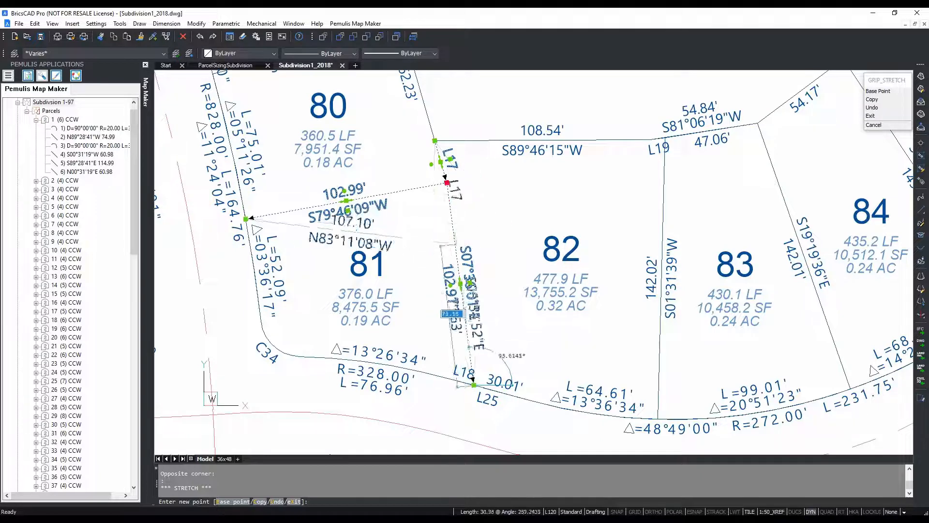
{"action": "left_click", "coordinate": [521, 203]}
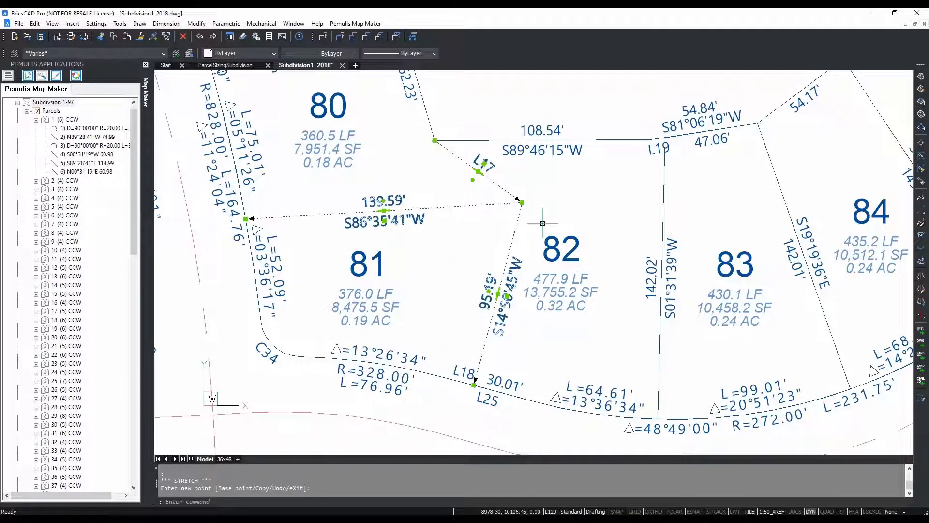
{"action": "left_click", "coordinate": [522, 202]}
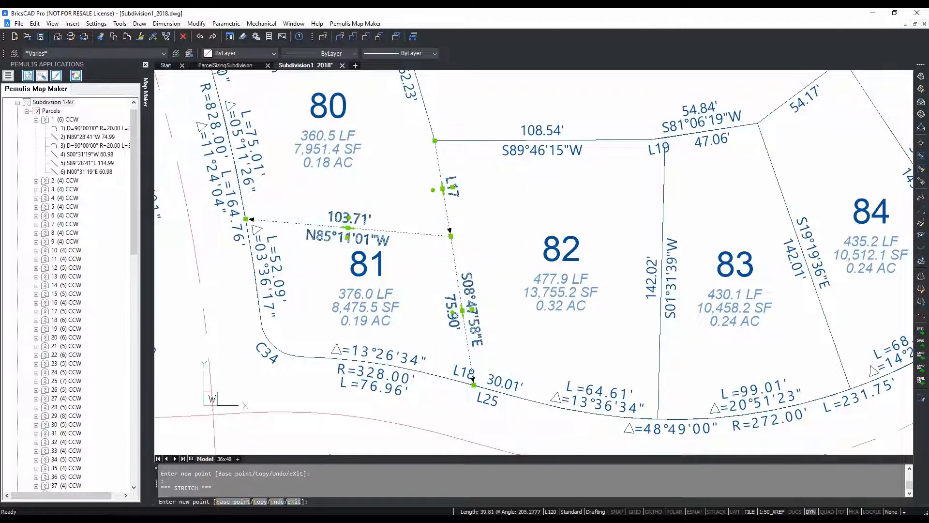
{"action": "left_click", "coordinate": [451, 236]}
- Undo both stretches of the corner shared by lots 80, 81 and 82
{"action": "type", "text": "u"}
{"action": "key", "text": "Return"}
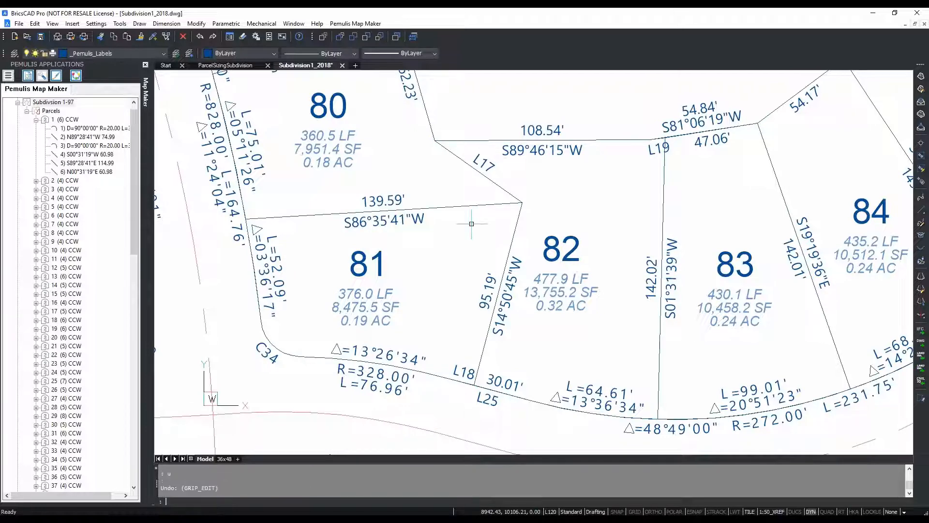
{"action": "key", "text": "Return"}
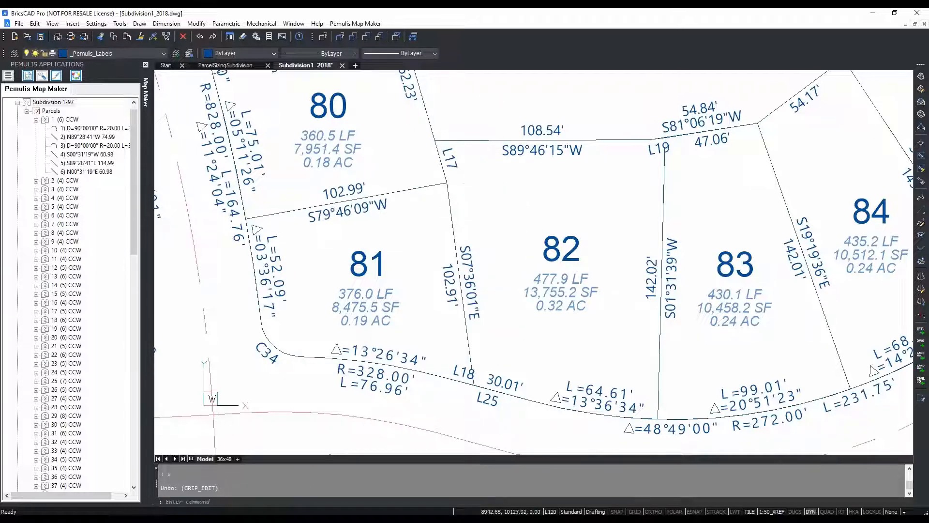
- Open the label properties of lot 82's rear line and enlarge the preview to examine its reference entity and linework settings
{"action": "scroll", "coordinate": [520, 227], "scroll_direction": "down", "scroll_amount": 1}
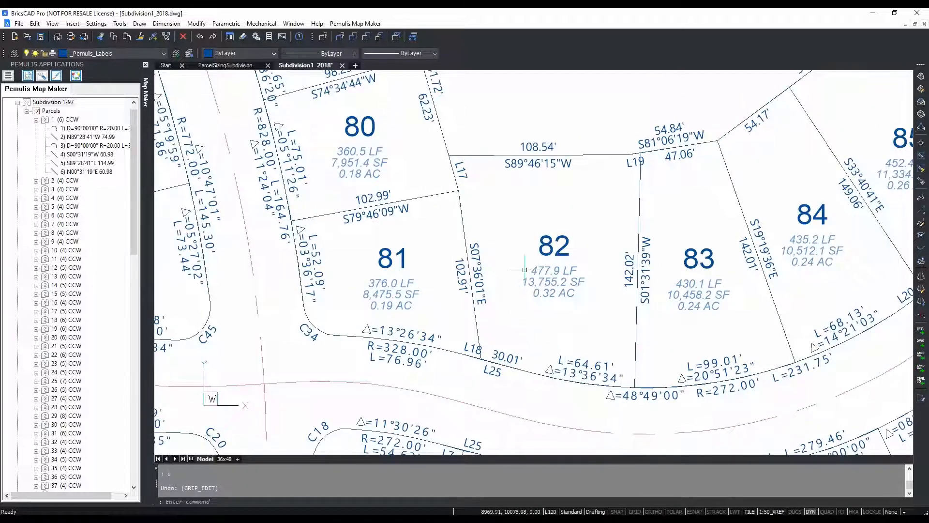
{"action": "right_click", "coordinate": [549, 296]}
{"action": "left_click", "coordinate": [571, 420]}
{"action": "left_click_drag", "start_coordinate": [613, 77], "coordinate": [453, 217]}
{"action": "key", "text": "Escape"}
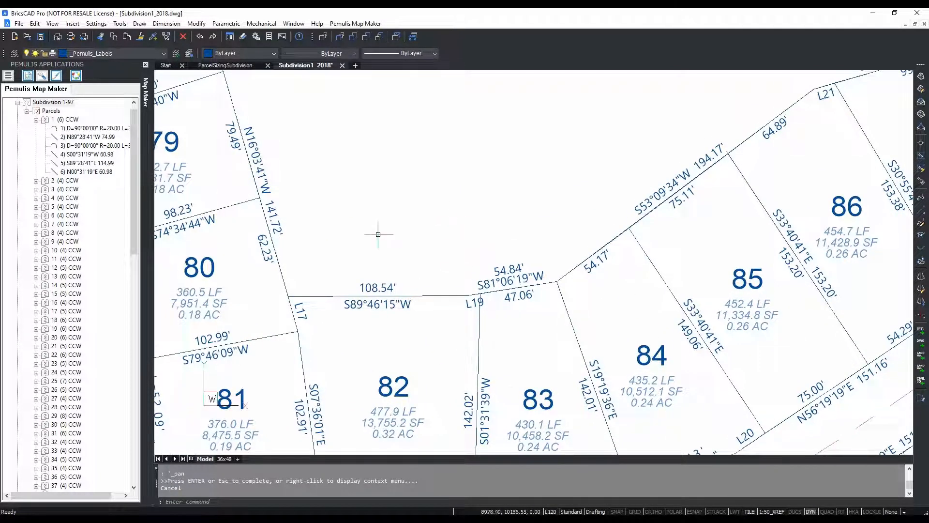
{"action": "double_click", "coordinate": [385, 290]}
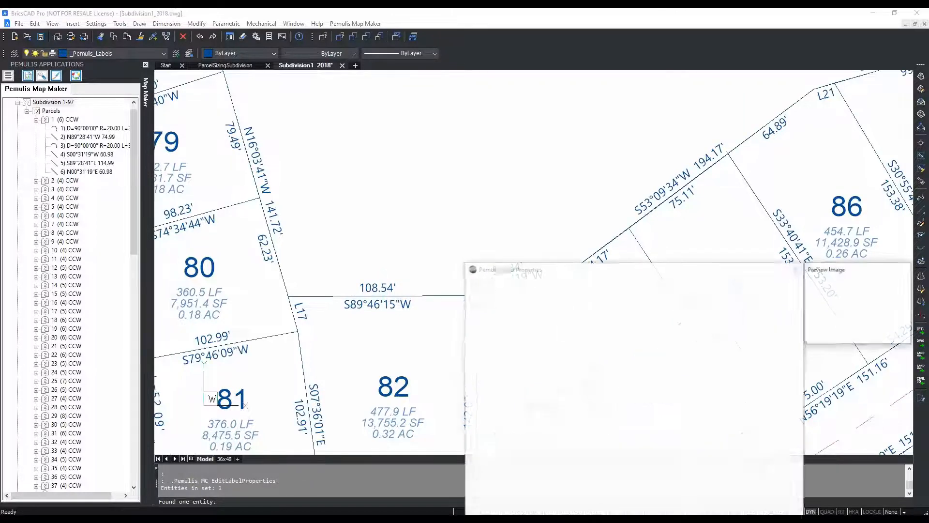
{"action": "left_click_drag", "start_coordinate": [459, 141], "coordinate": [204, 78]}
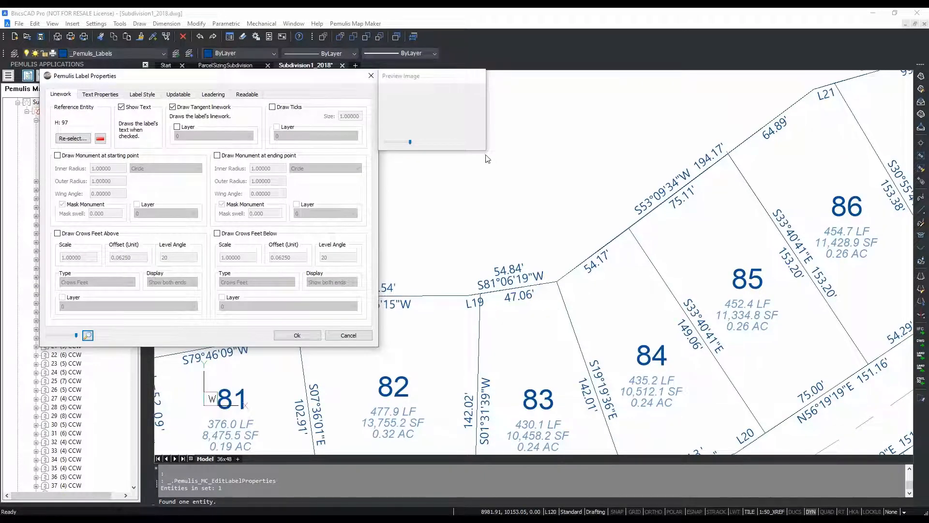
{"action": "left_click_drag", "start_coordinate": [485, 149], "coordinate": [625, 214]}
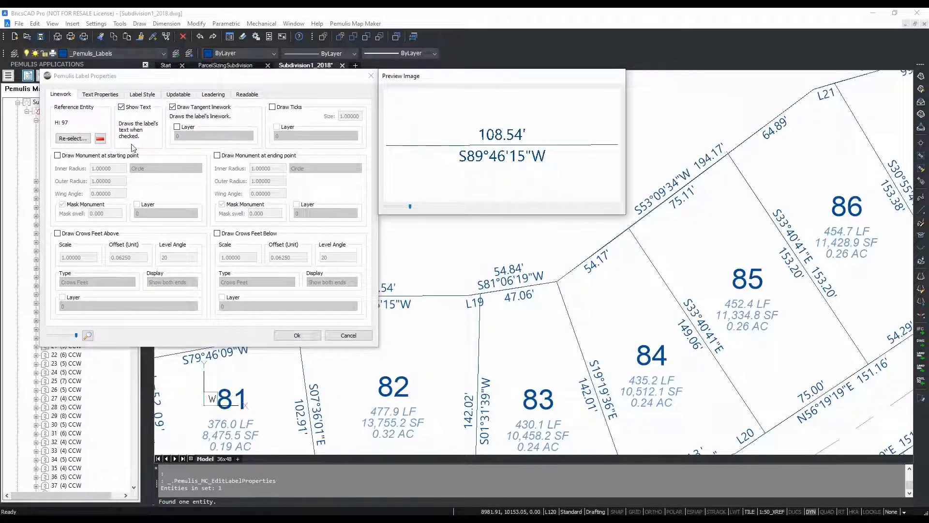
{"action": "left_click", "coordinate": [318, 335]}
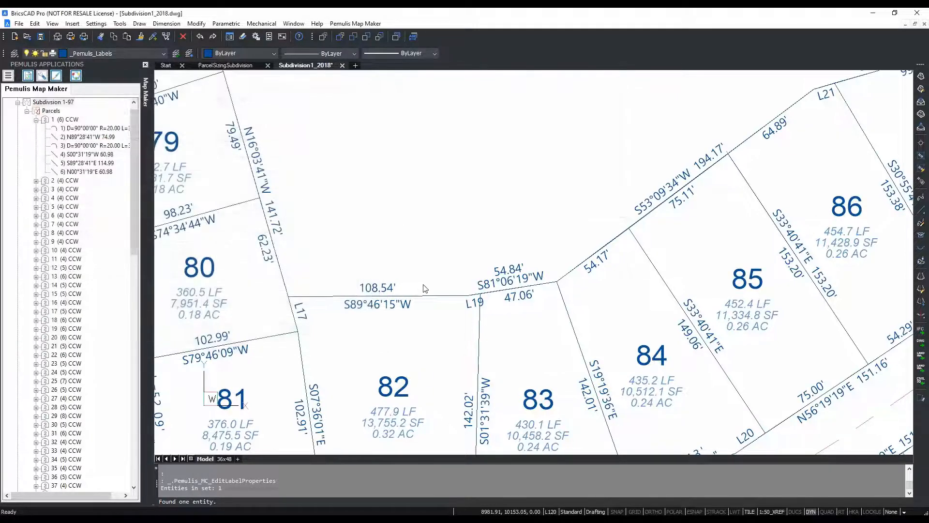
- Draw a diagonal line about 94 feet long, bearing roughly N52°E, in the empty area behind lot 82
{"action": "type", "text": "l"}
{"action": "key", "text": "Return"}
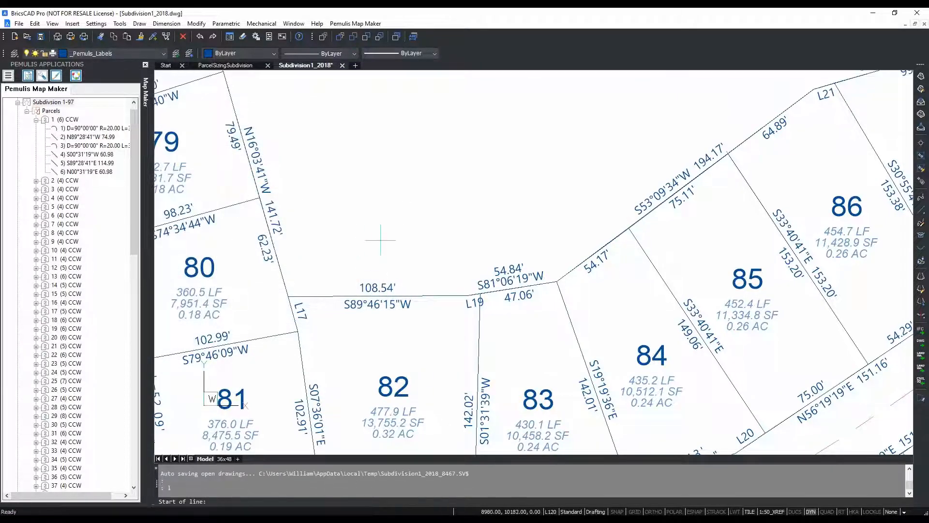
{"action": "left_click", "coordinate": [374, 237]}
{"action": "left_click", "coordinate": [497, 143]}
{"action": "key", "text": "Return"}
- Reselect the reference entity of lot 82's rear line label, picking the diagonal line behind the lot
{"action": "left_click", "coordinate": [383, 286]}
{"action": "right_click", "coordinate": [383, 287]}
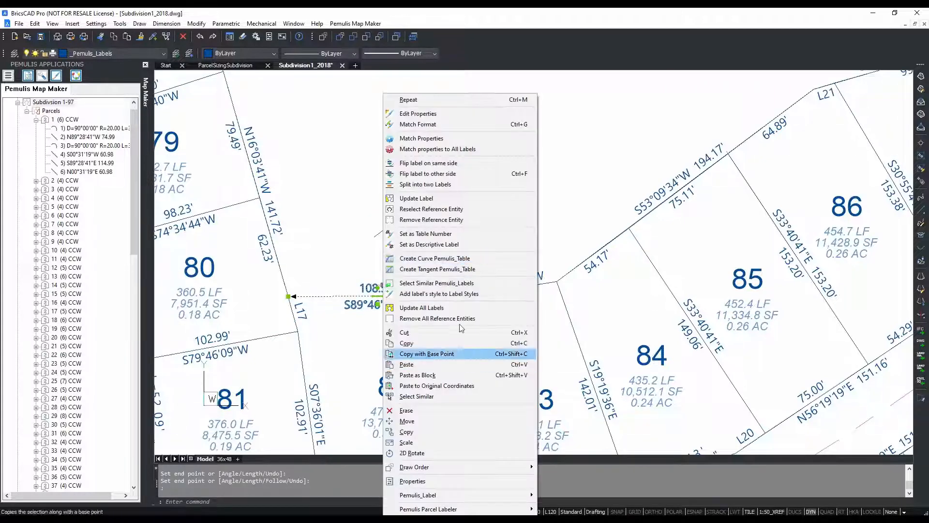
{"action": "left_click", "coordinate": [368, 322]}
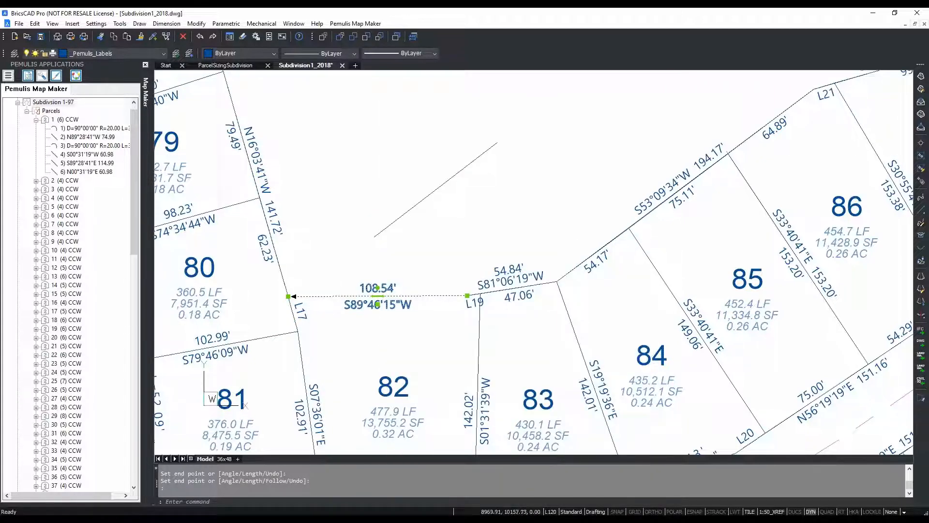
{"action": "double_click", "coordinate": [364, 287]}
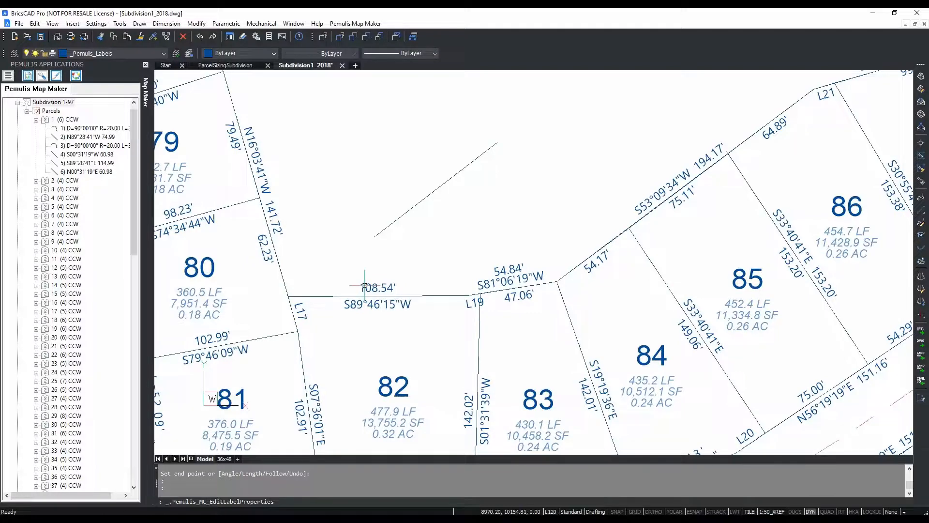
{"action": "left_click", "coordinate": [77, 138]}
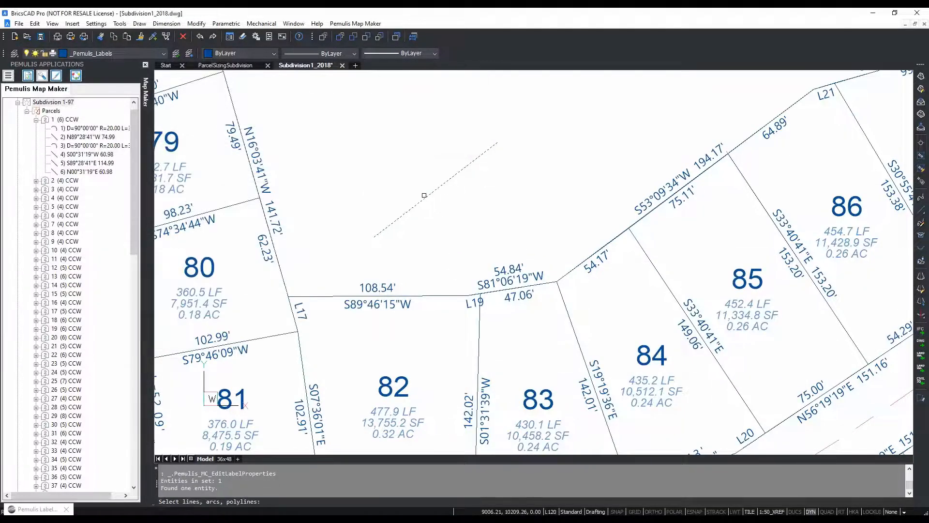
{"action": "left_click", "coordinate": [424, 195]}
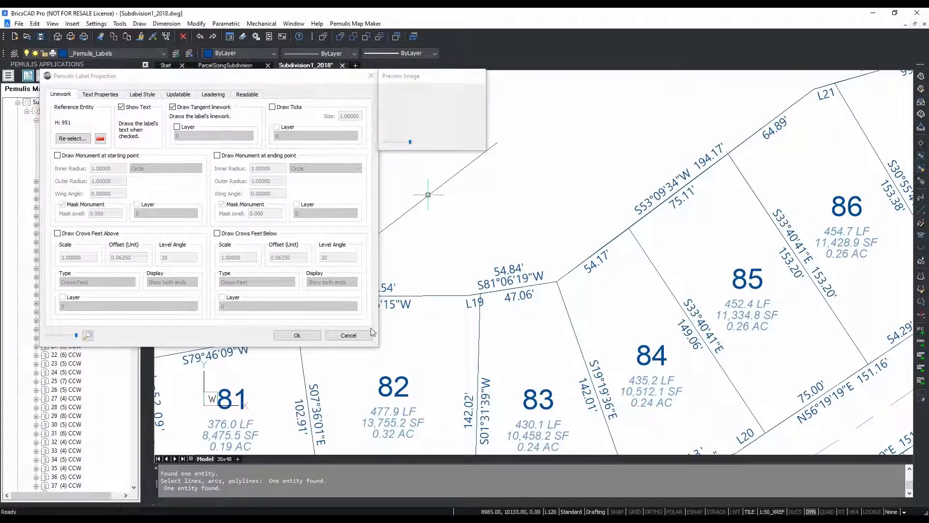
{"action": "left_click", "coordinate": [307, 337]}
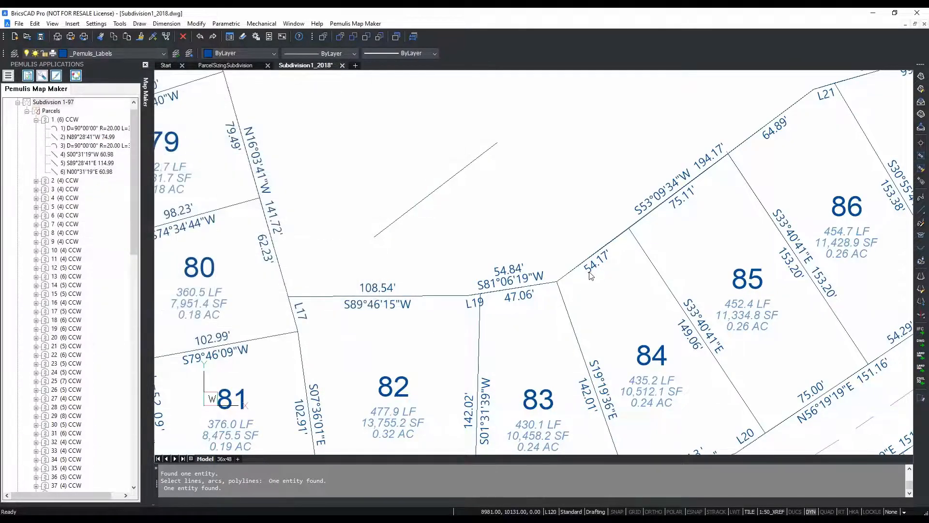
- Stretch the upper end of the tangent label on the diagonal line toward the rear of lot 84
{"action": "left_click", "coordinate": [487, 177]}
{"action": "left_click", "coordinate": [477, 165]}
{"action": "left_click", "coordinate": [497, 142]}
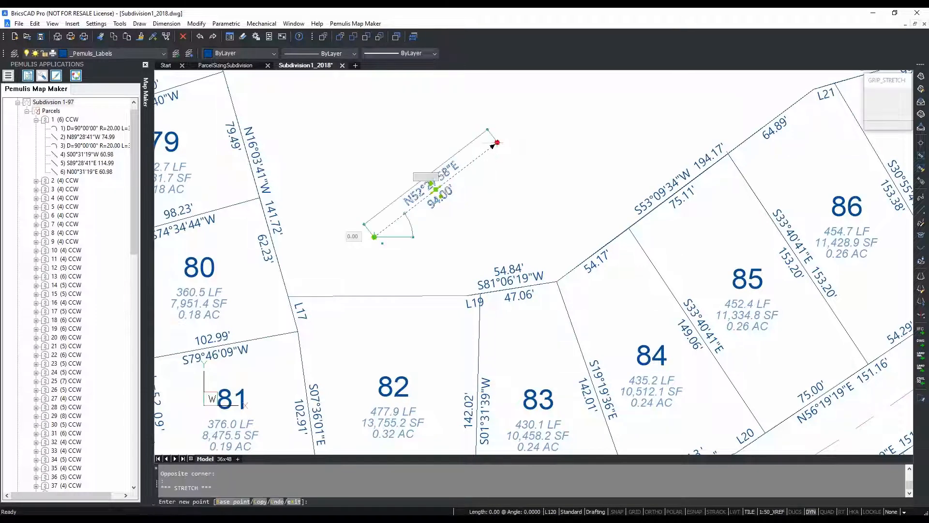
{"action": "left_click", "coordinate": [601, 210]}
- Undo the label stretch, the reference entity change and the diagonal line behind lot 82
{"action": "type", "text": "u"}
{"action": "key", "text": "Return"}
{"action": "type", "text": "u"}
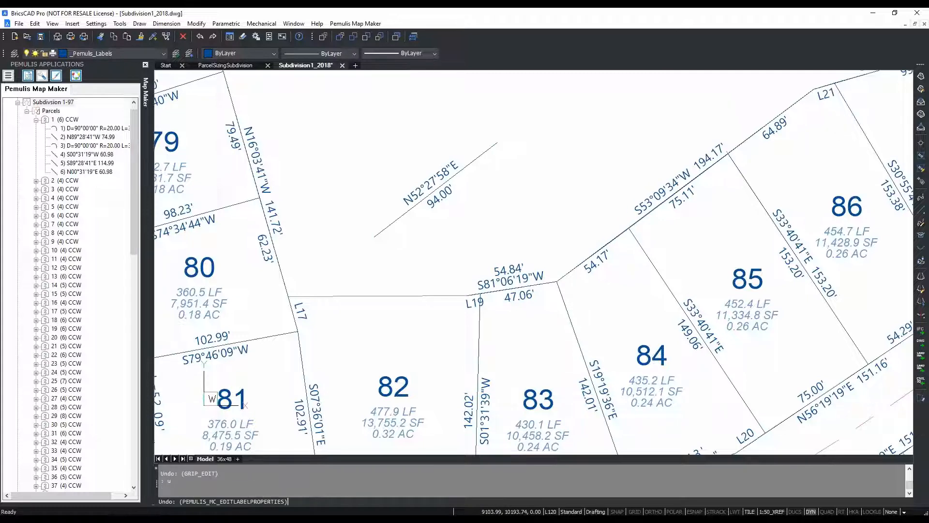
{"action": "key", "text": "Return"}
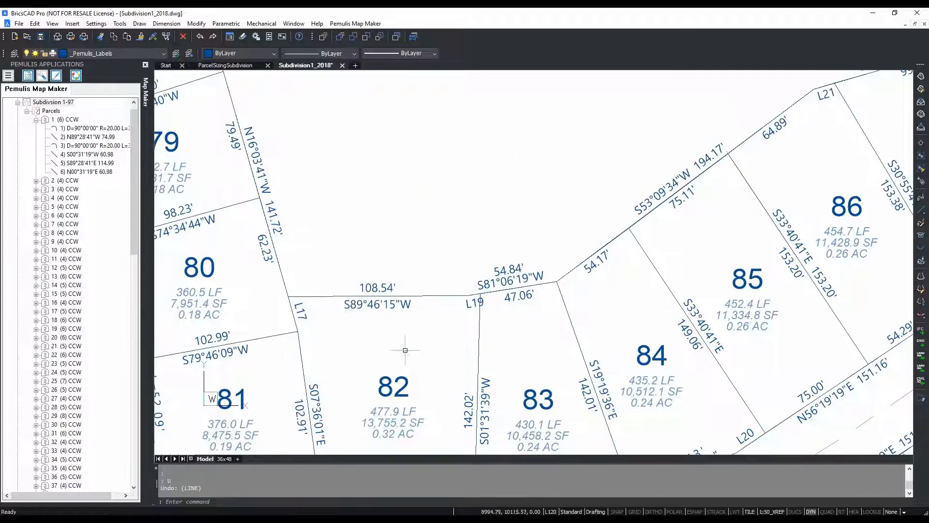
- Edit the properties of lot 82's rear line label to draw a circle monument at the starting point, and enlarge the label preview
{"action": "double_click", "coordinate": [383, 286]}
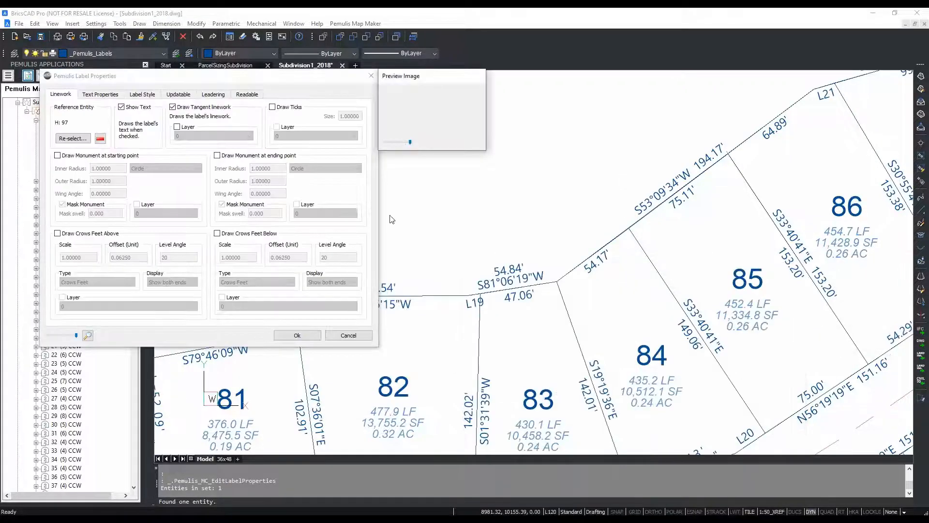
{"action": "left_click", "coordinate": [74, 156]}
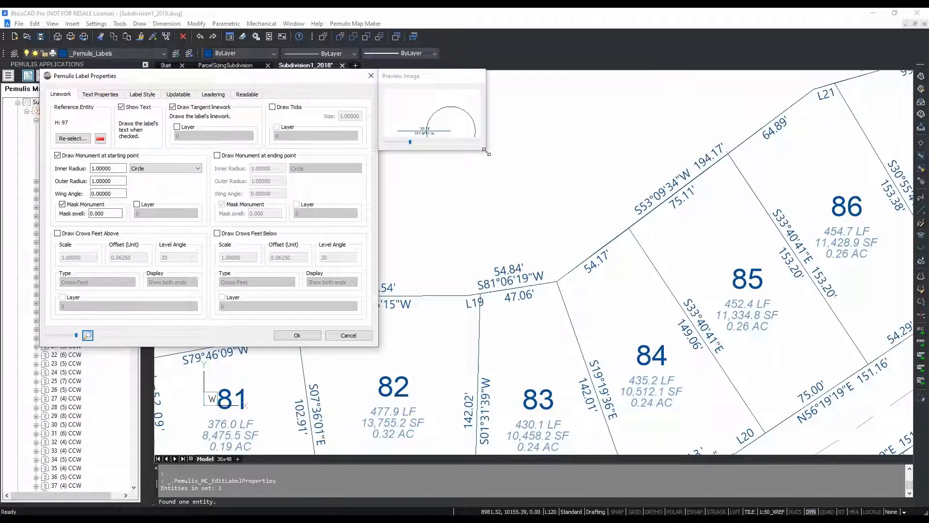
{"action": "left_click_drag", "start_coordinate": [485, 150], "coordinate": [632, 243]}
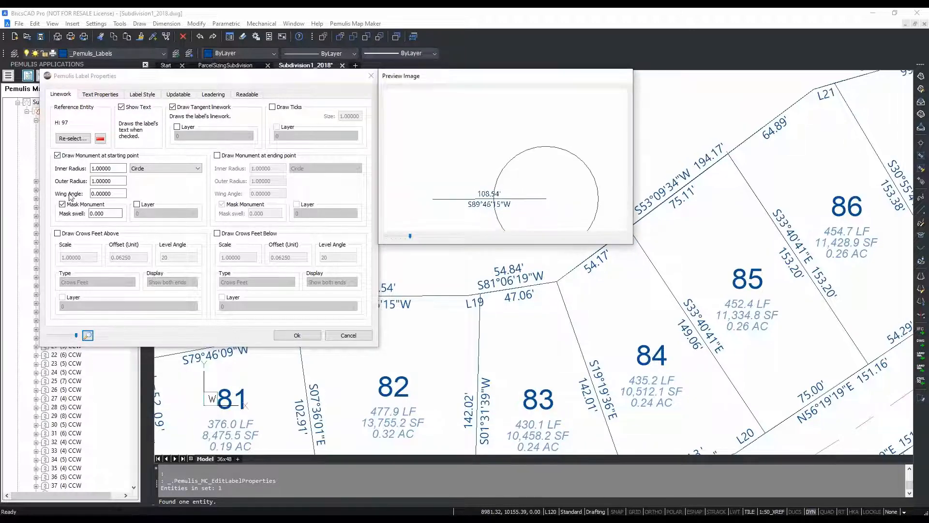
- Set the inner radius of the starting point monument to .05
{"action": "double_click", "coordinate": [104, 168]}
{"action": "type", "text": "."}
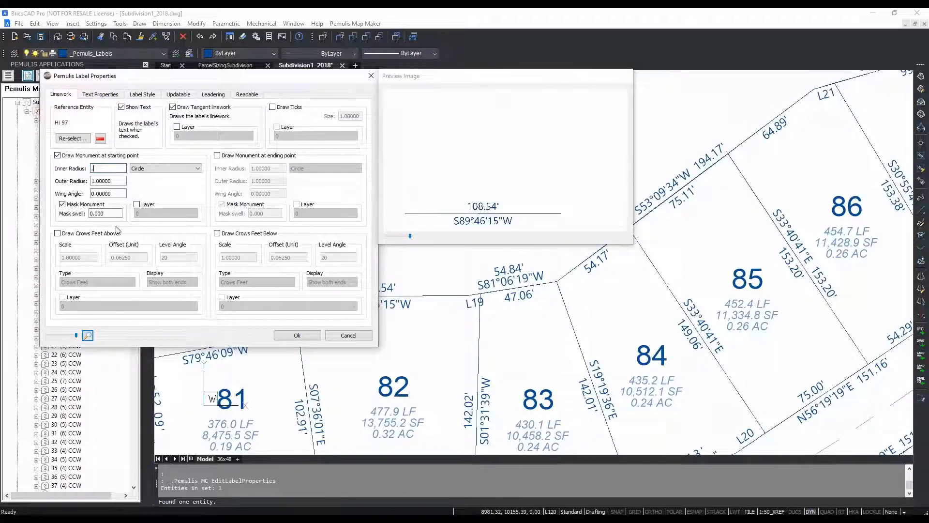
{"action": "type", "text": "2"}
{"action": "key", "text": "Tab"}
{"action": "left_click", "coordinate": [108, 168]}
{"action": "key", "text": "BackSpace"}
{"action": "type", "text": "1"}
{"action": "key", "text": "BackSpace"}
{"action": "type", "text": "75"}
{"action": "key", "text": "BackSpace"}
{"action": "key", "text": "BackSpace"}
{"action": "type", "text": "0"}
{"action": "key", "text": "Tab"}
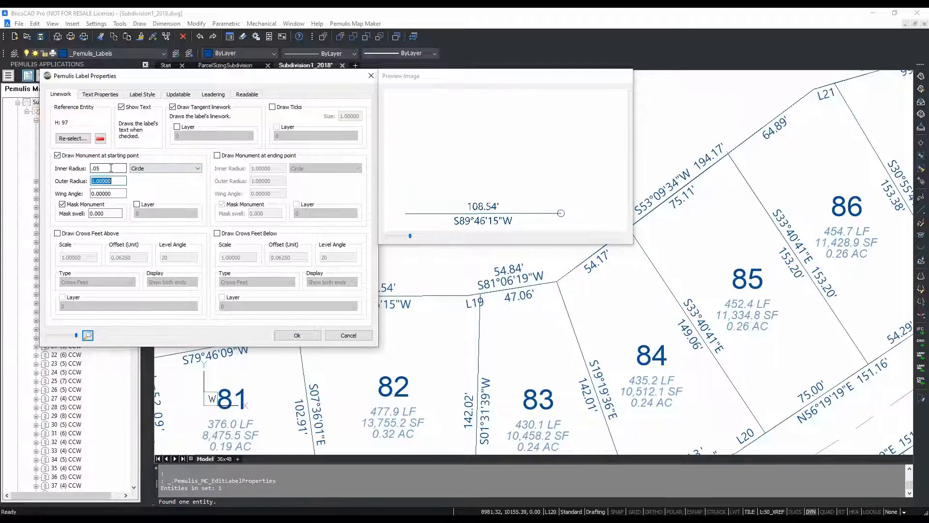
- Add a circle monument at the label's ending point with an inner radius of .05
{"action": "left_click", "coordinate": [241, 156]}
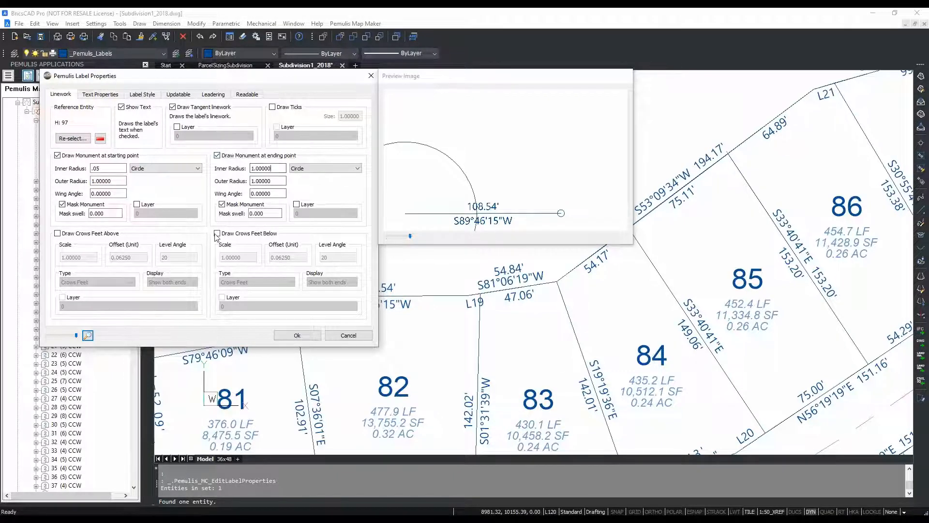
{"action": "key", "text": "BackSpace"}
{"action": "key", "text": "BackSpace"}
{"action": "key", "text": "BackSpace"}
{"action": "type", "text": ".05"}
- Enable crow's feet above the label's line, and switch its tangent linework off and back on
{"action": "left_click", "coordinate": [58, 234]}
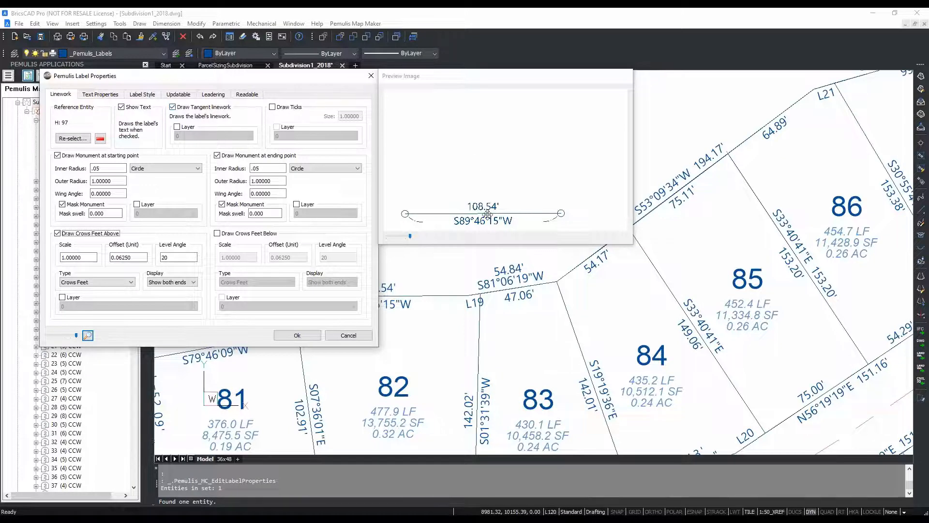
{"action": "left_click", "coordinate": [184, 109]}
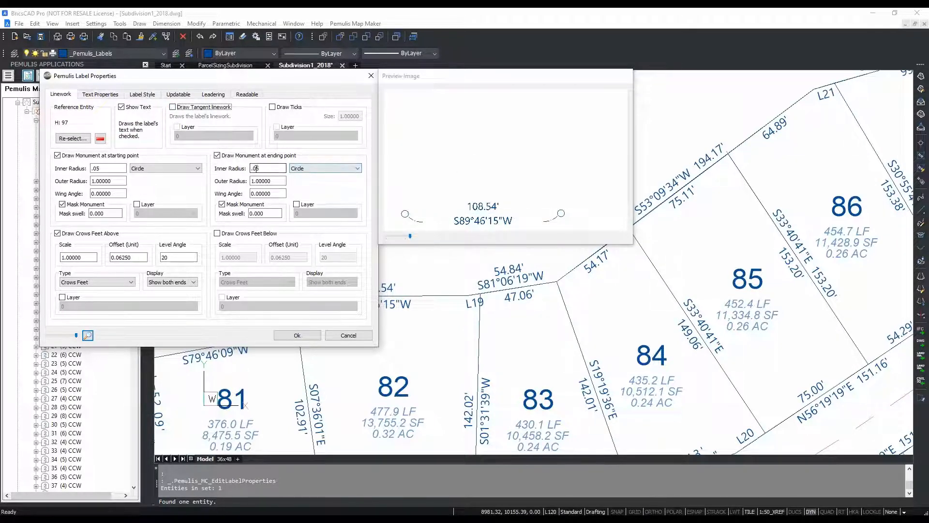
{"action": "left_click", "coordinate": [194, 108]}
- Adjust the tracking of the label text down and up, leaving the characters spaced more widely
{"action": "left_click", "coordinate": [100, 95]}
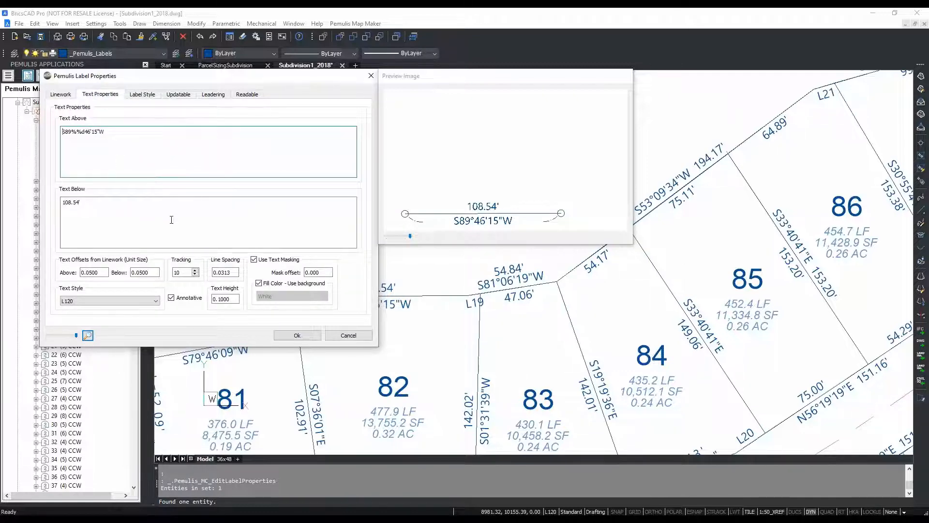
{"action": "left_click", "coordinate": [254, 260]}
{"action": "left_click", "coordinate": [196, 274]}
{"action": "left_click", "coordinate": [195, 274]}
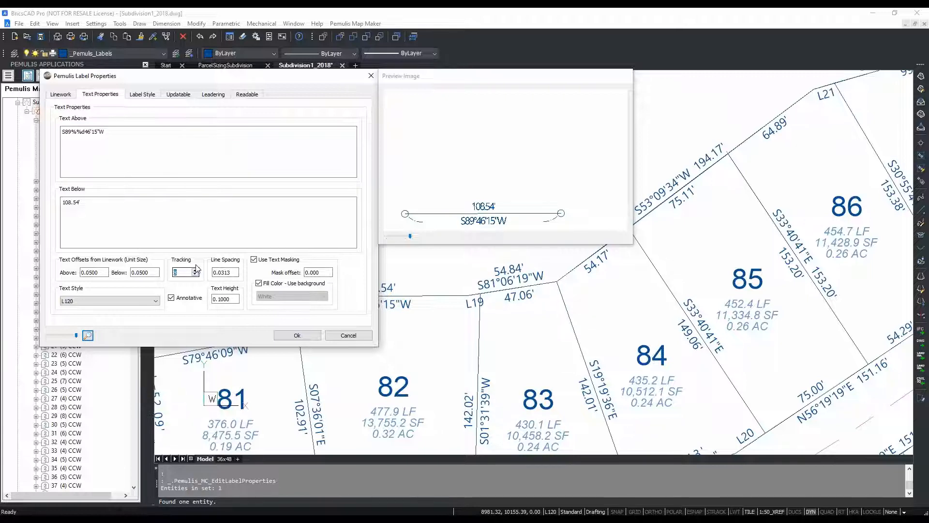
{"action": "left_click", "coordinate": [195, 270]}
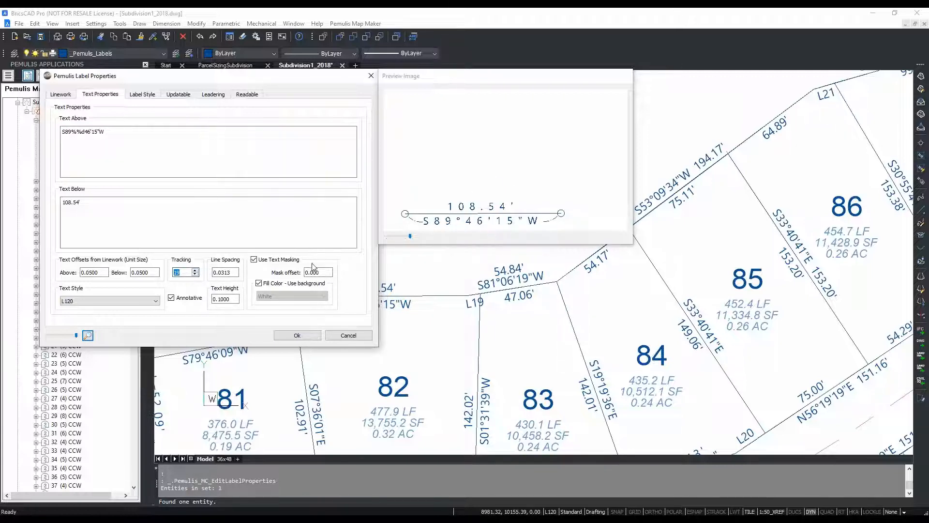
{"action": "left_click", "coordinate": [195, 274]}
{"action": "left_click", "coordinate": [195, 275]}
{"action": "left_click", "coordinate": [195, 275]}
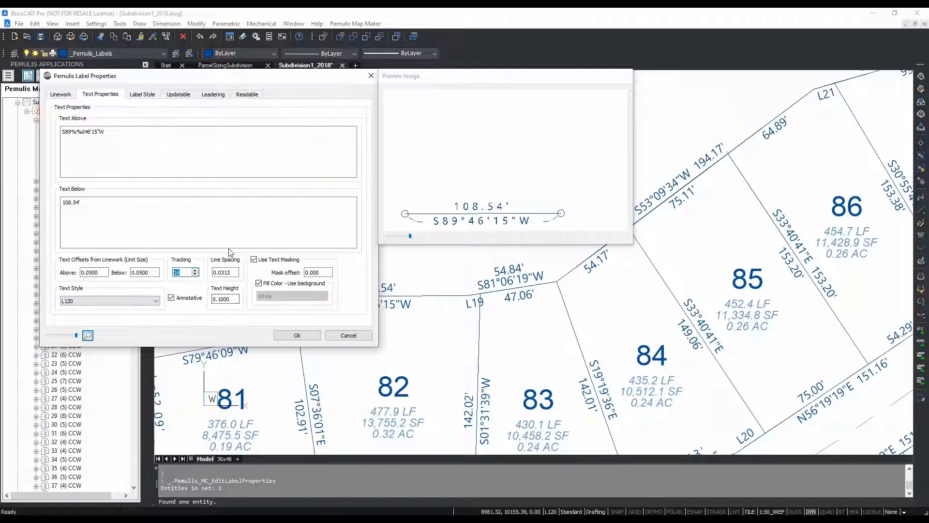
- Add a Stack element and the text "Hello" after the bearing in the above-tangent label style, and check it in the preview
{"action": "left_click", "coordinate": [144, 94]}
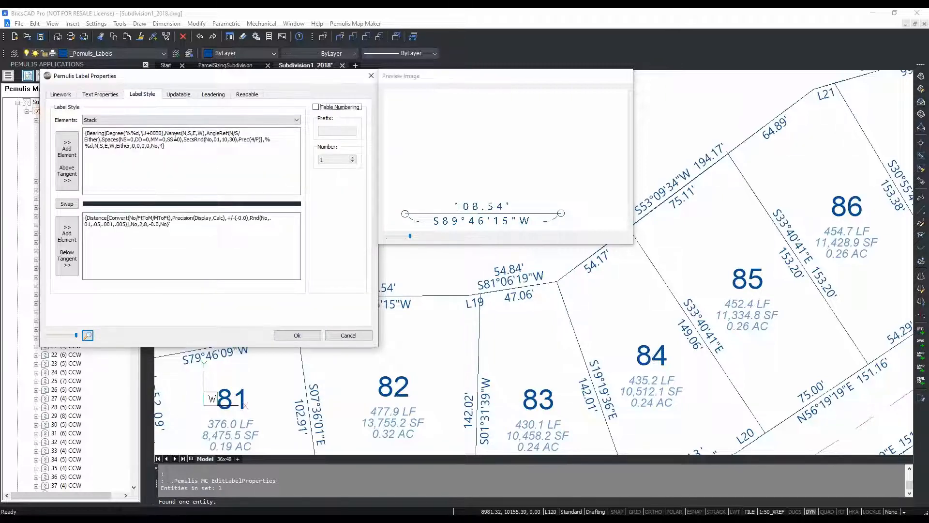
{"action": "left_click", "coordinate": [212, 169]}
{"action": "left_click", "coordinate": [66, 155]}
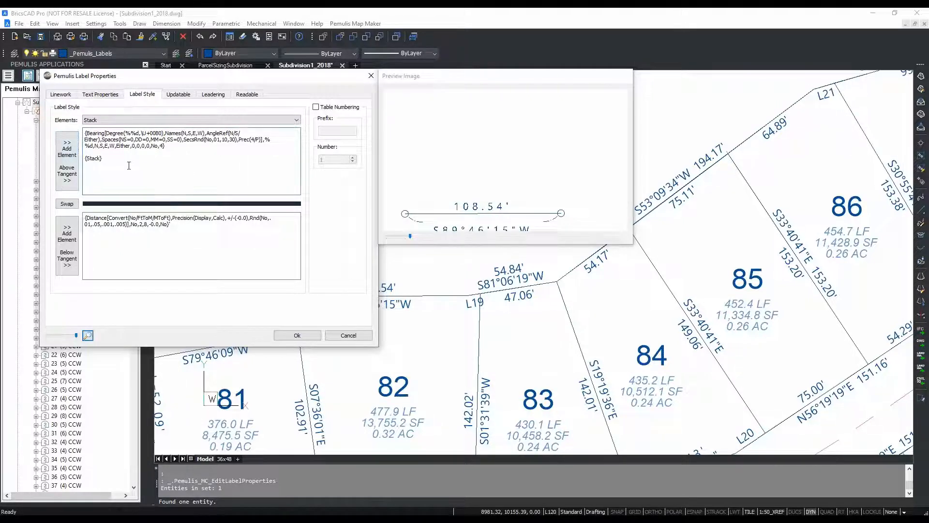
{"action": "type", "text": "Hello"}
{"action": "left_click", "coordinate": [513, 159]}
{"action": "scroll", "coordinate": [460, 203], "scroll_direction": "down", "scroll_amount": 3}
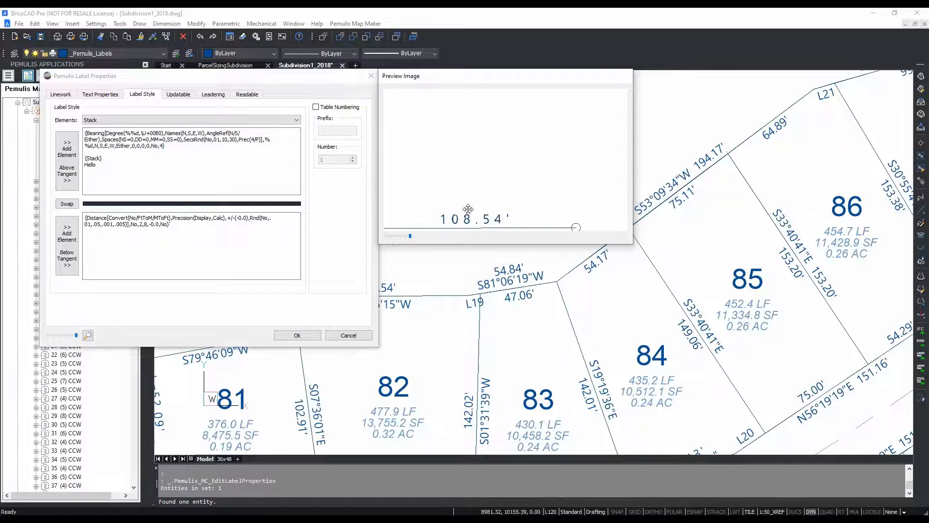
{"action": "scroll", "coordinate": [467, 214], "scroll_direction": "up", "scroll_amount": 3}
{"action": "middle_click_drag", "start_coordinate": [478, 221], "coordinate": [505, 150]}
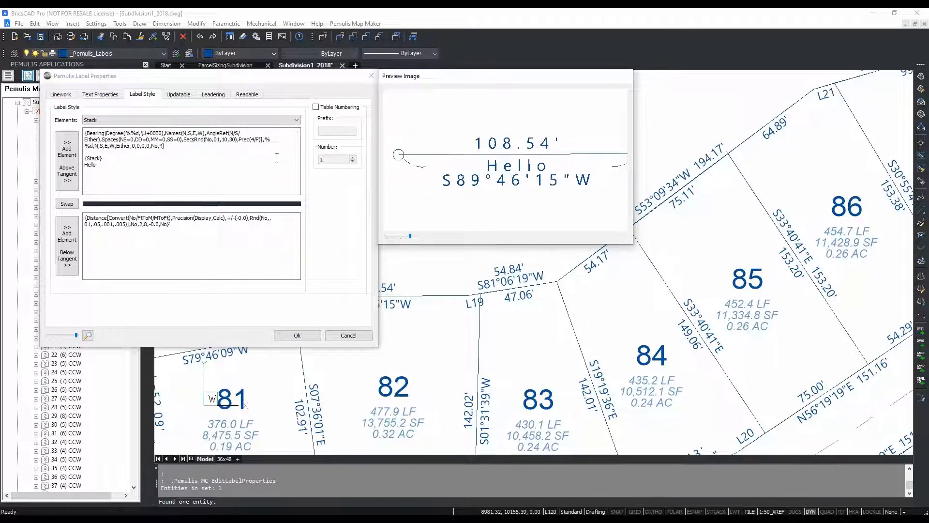
- Review the label's update method, update type, leadering and readability options, and apply the edited label properties
{"action": "left_click", "coordinate": [178, 94]}
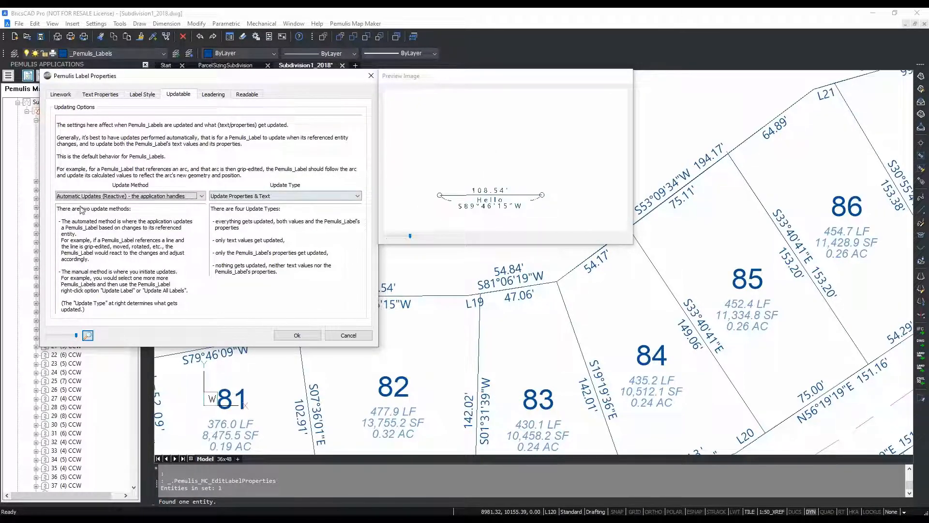
{"action": "left_click", "coordinate": [117, 196]}
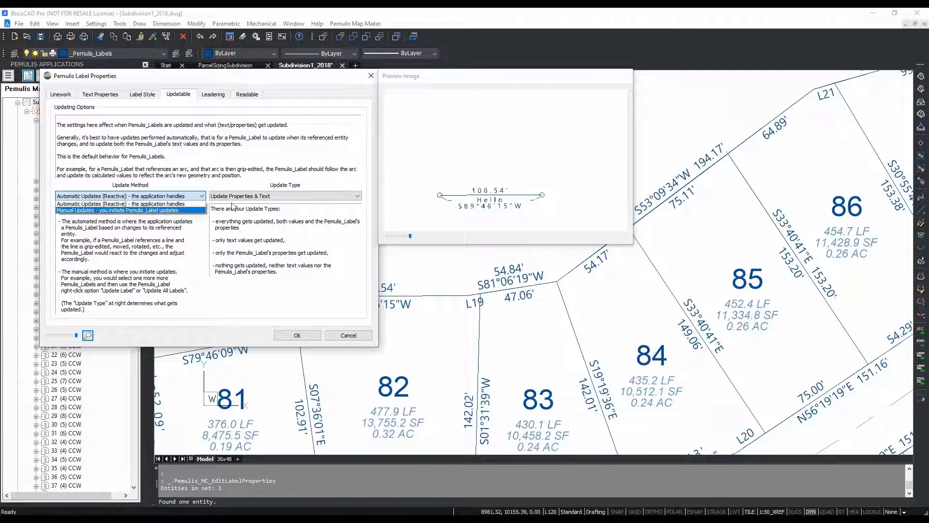
{"action": "left_click", "coordinate": [246, 197]}
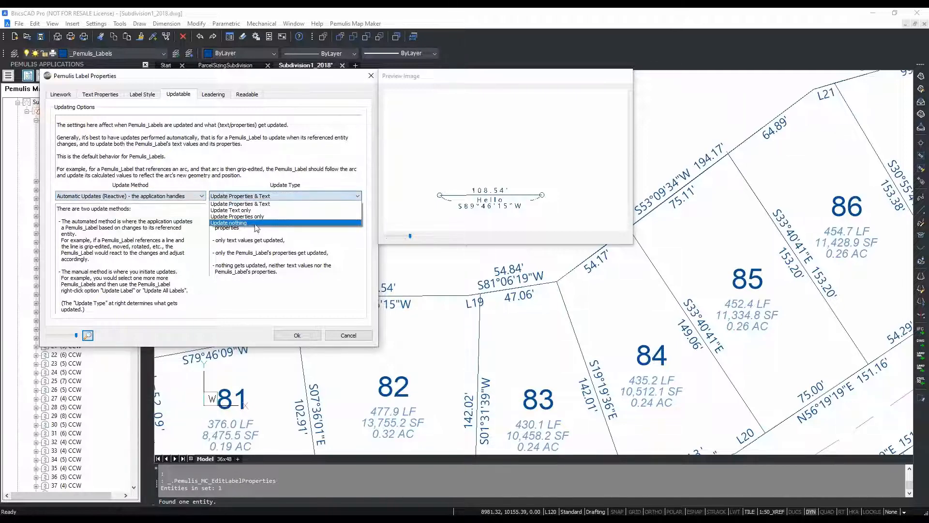
{"action": "left_click", "coordinate": [219, 97]}
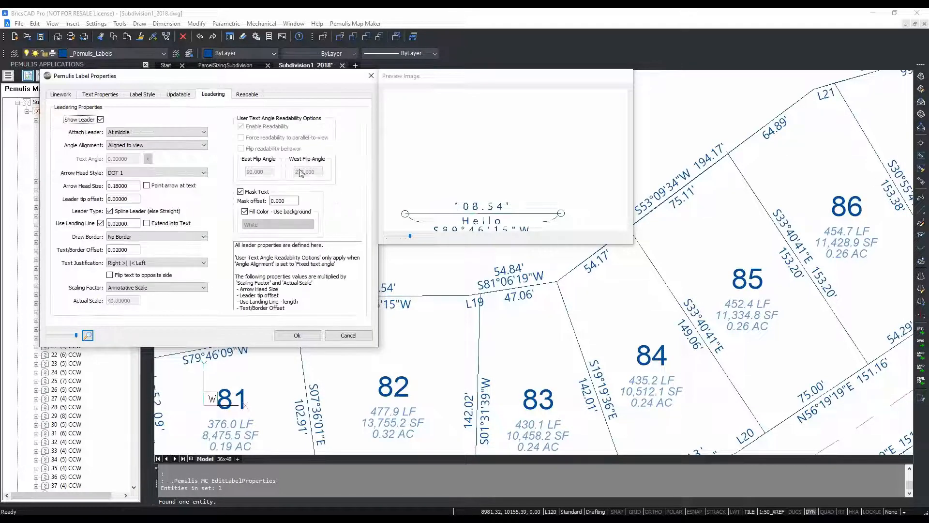
{"action": "left_click", "coordinate": [247, 95]}
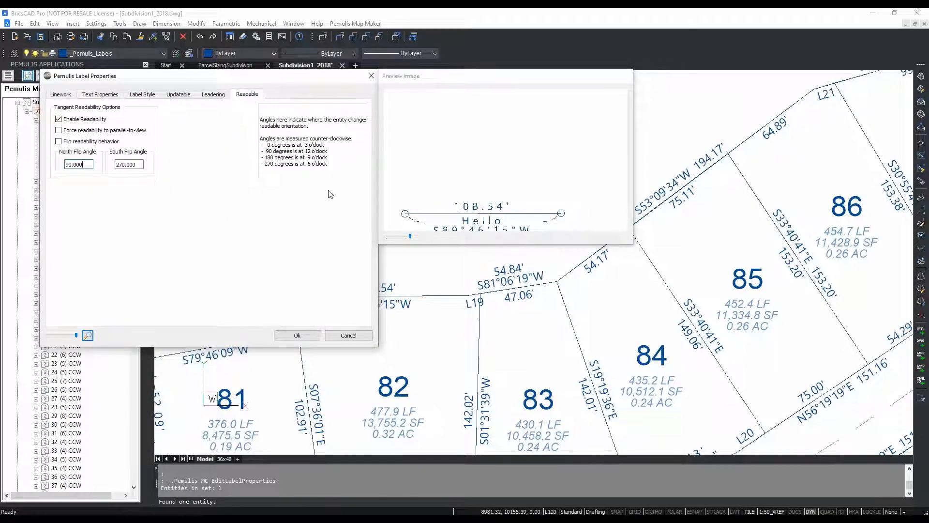
{"action": "left_click", "coordinate": [297, 335]}
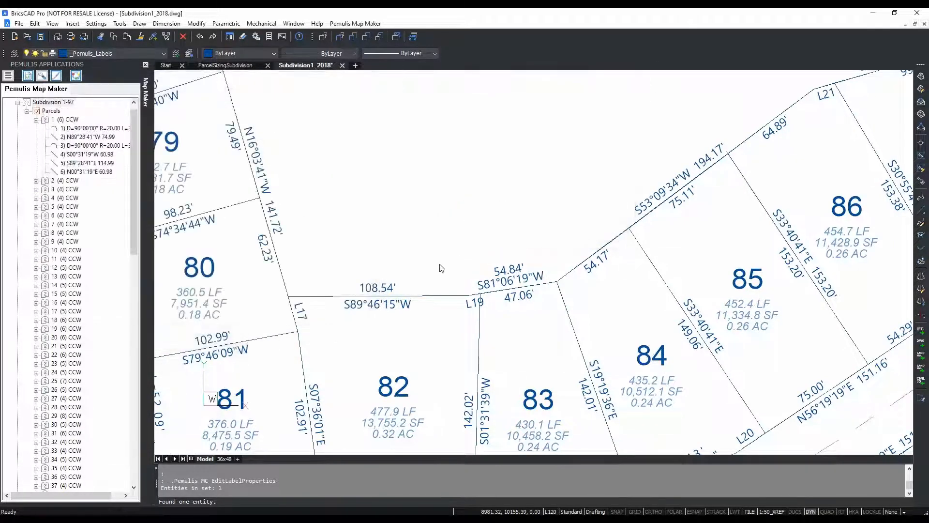
- Undo the property changes made to lot 82's rear line label
{"action": "left_click", "coordinate": [382, 286]}
{"action": "key", "text": "Escape"}
{"action": "type", "text": "u"}
{"action": "key", "text": "Return"}
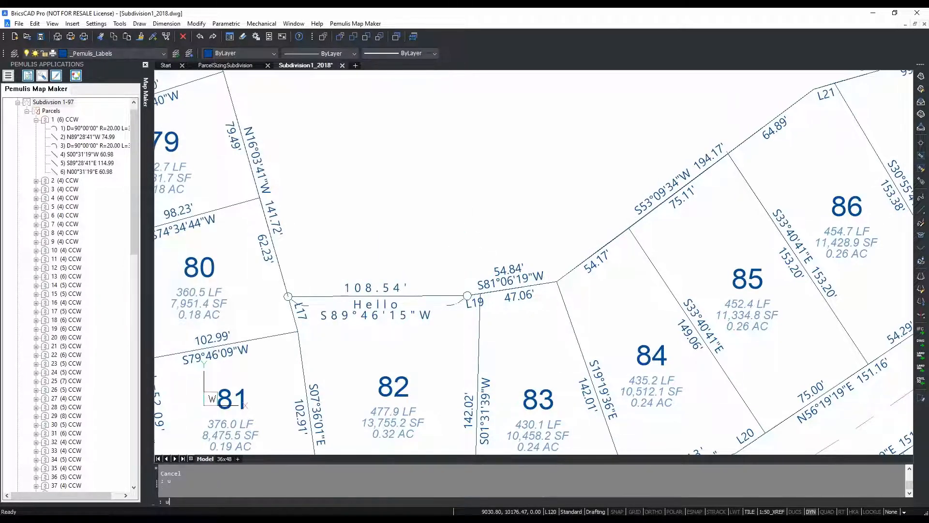
{"action": "type", "text": "u"}
{"action": "key", "text": "Return"}
{"action": "left_click", "coordinate": [378, 296]}
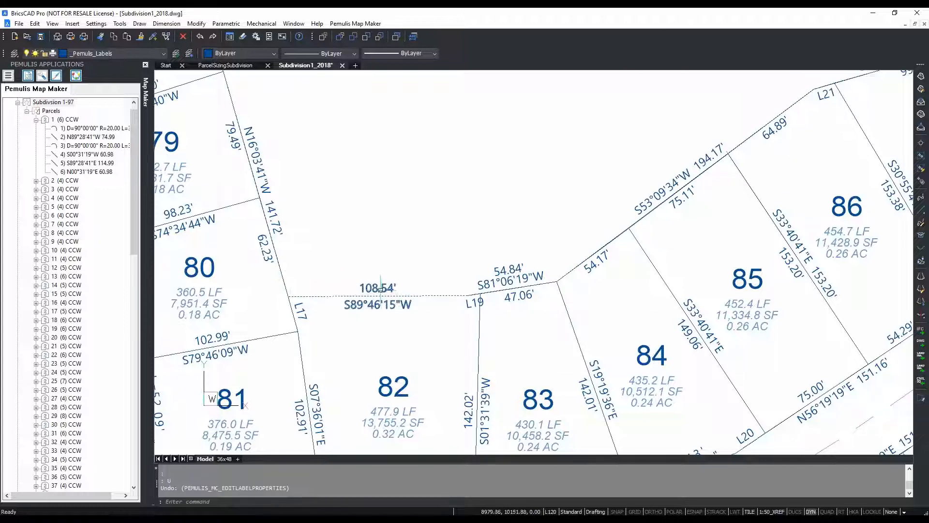
{"action": "left_click", "coordinate": [288, 296]}
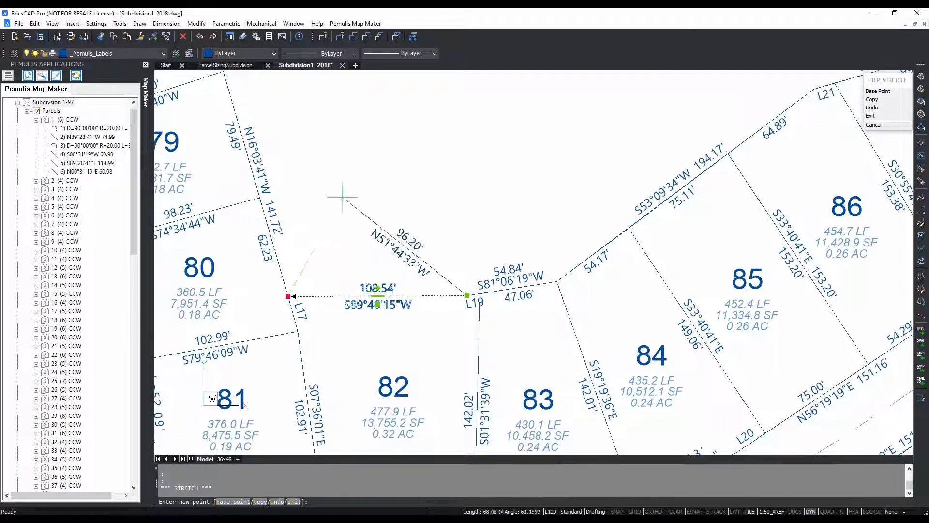
{"action": "key", "text": "Escape"}
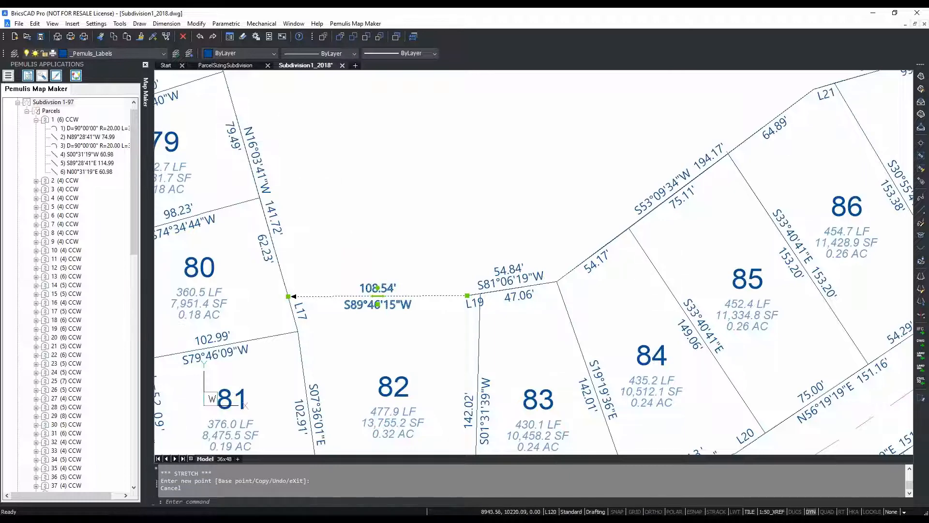
{"action": "scroll", "coordinate": [411, 198], "scroll_direction": "down", "scroll_amount": 2}
{"action": "scroll", "coordinate": [411, 201], "scroll_direction": "down", "scroll_amount": 2}
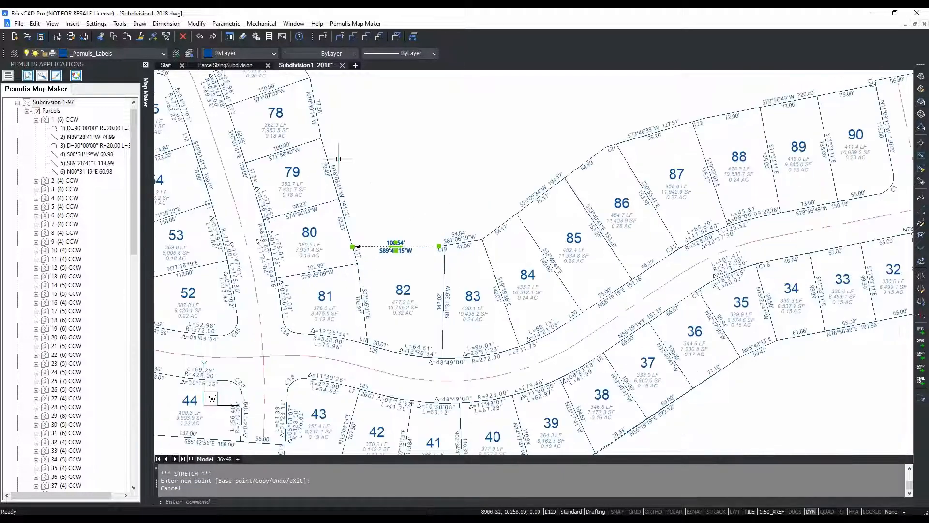
{"action": "right_click", "coordinate": [385, 183]}
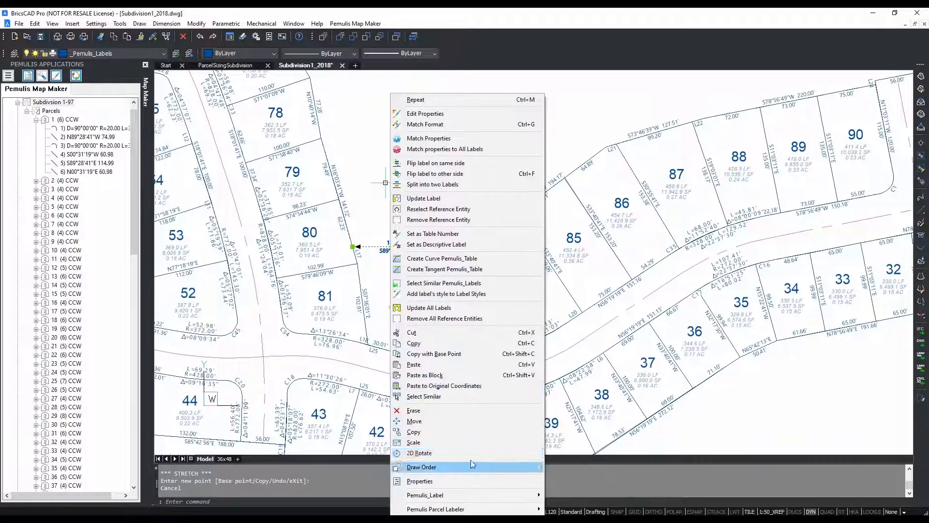
{"action": "key", "text": "Escape"}
- Try to create a curve table from lot 77's C41 and C32 labels, placed below the empty curve and line tables
{"action": "right_click", "coordinate": [401, 188]}
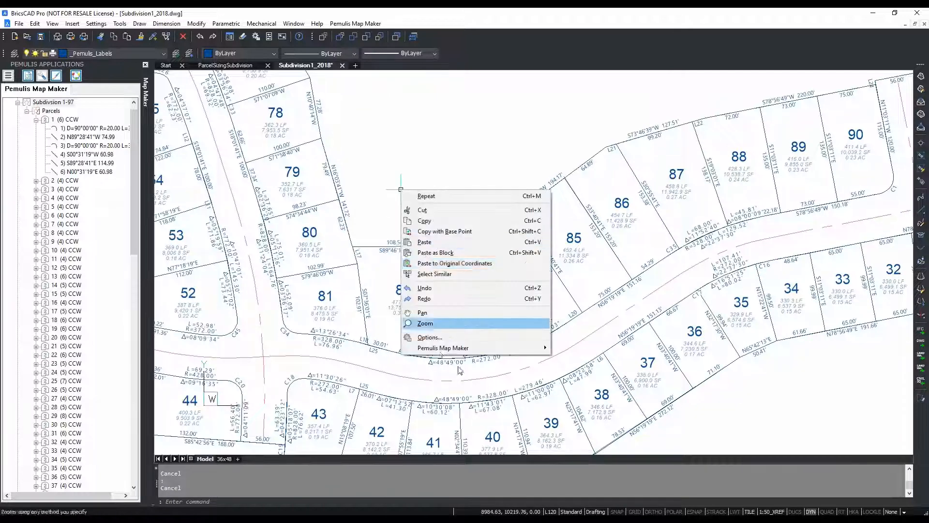
{"action": "left_click", "coordinate": [436, 313]}
{"action": "left_click_drag", "start_coordinate": [439, 193], "coordinate": [487, 428]}
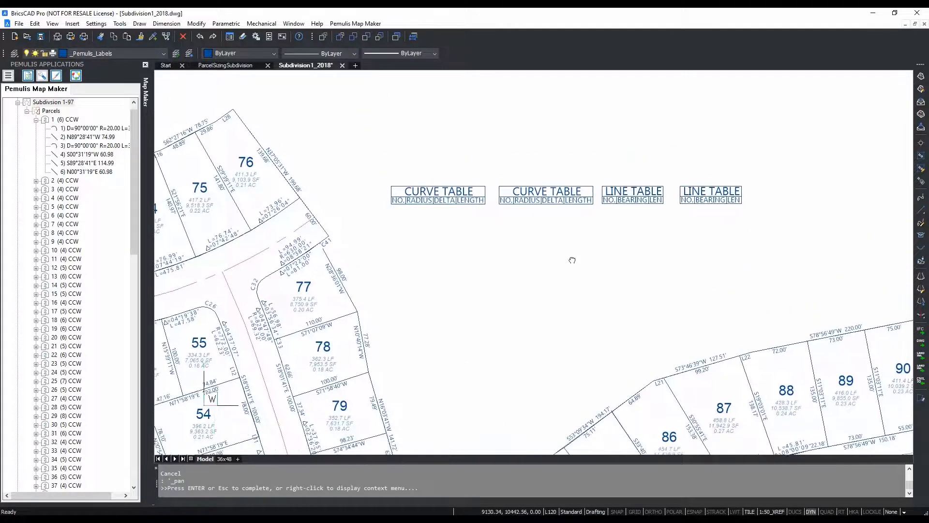
{"action": "left_click_drag", "start_coordinate": [544, 259], "coordinate": [583, 262]}
{"action": "key", "text": "Escape"}
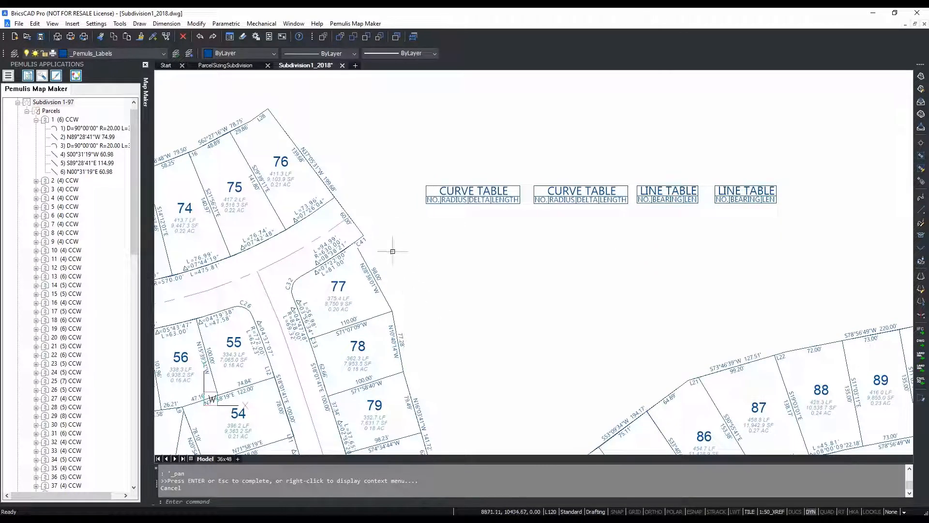
{"action": "scroll", "coordinate": [390, 249], "scroll_direction": "up", "scroll_amount": 2}
{"action": "left_click", "coordinate": [339, 235]}
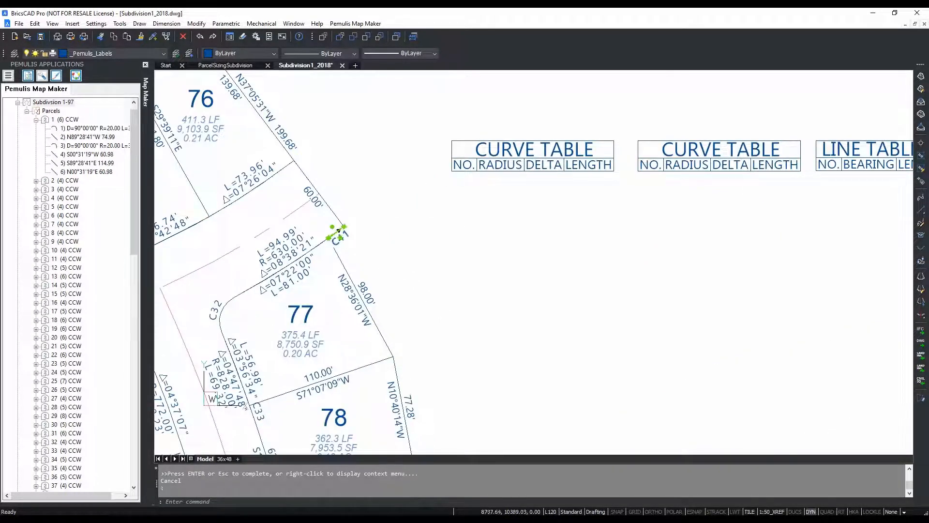
{"action": "left_click", "coordinate": [217, 311]}
{"action": "left_click", "coordinate": [281, 267]}
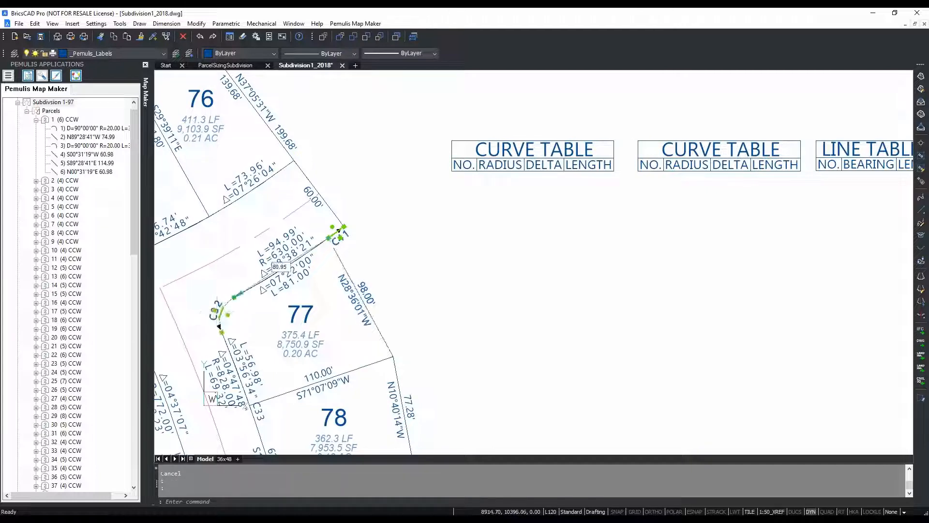
{"action": "right_click", "coordinate": [473, 266]}
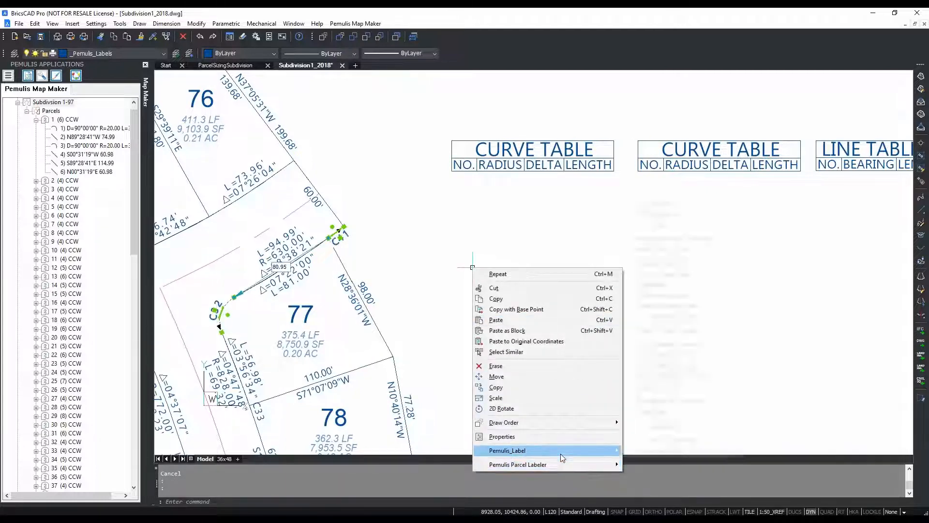
{"action": "mouse_move", "coordinate": [560, 451]}
{"action": "left_click", "coordinate": [667, 410]}
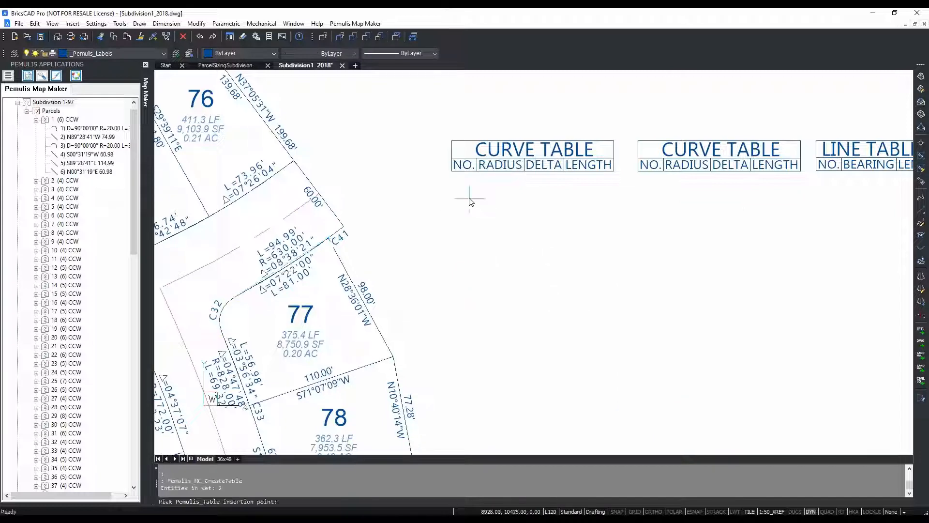
{"action": "scroll", "coordinate": [670, 305], "scroll_direction": "down", "scroll_amount": 2}
{"action": "scroll", "coordinate": [673, 318], "scroll_direction": "down", "scroll_amount": 3}
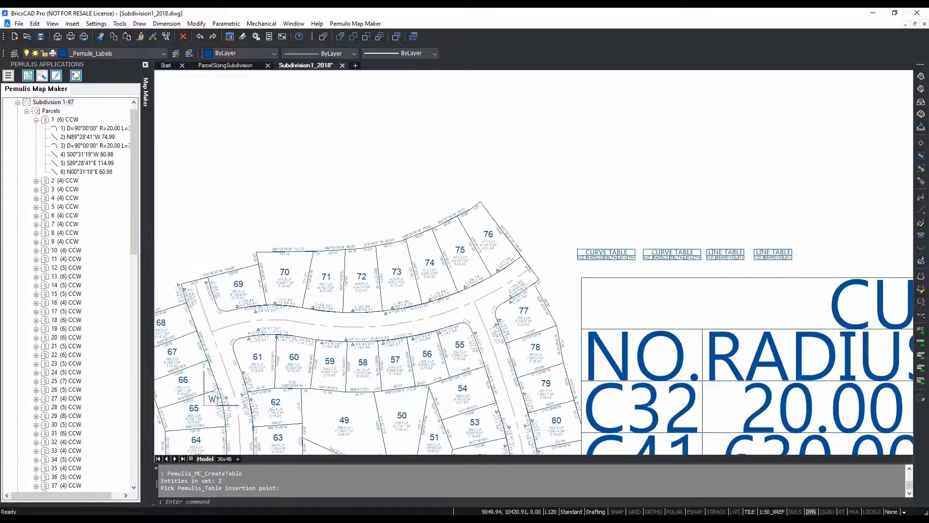
{"action": "scroll", "coordinate": [772, 304], "scroll_direction": "up", "scroll_amount": 3}
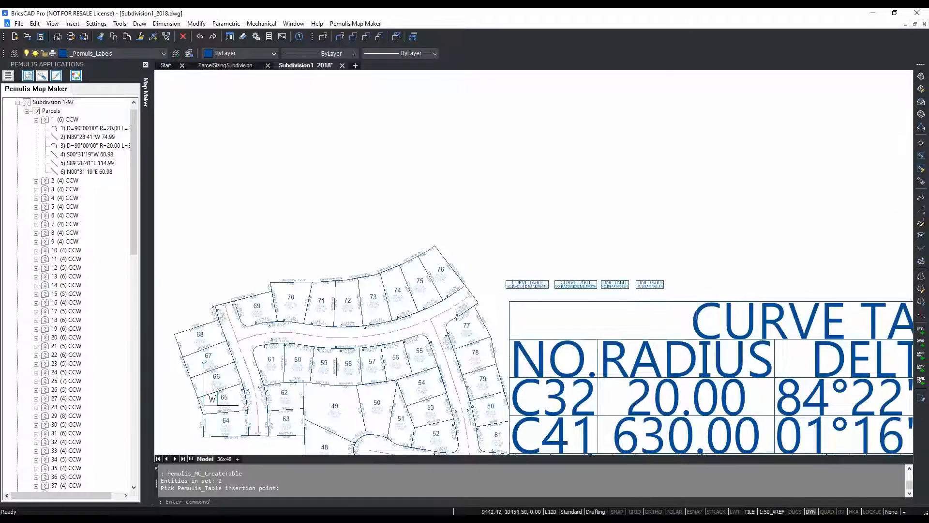
- Erase the oversized curve table below the empty tables
{"action": "left_click", "coordinate": [688, 301]}
{"action": "type", "text": "e"}
{"action": "key", "text": "Return"}
- Fill the first empty curve table with the curve numbers from all labels in the drawing
{"action": "scroll", "coordinate": [514, 289], "scroll_direction": "up", "scroll_amount": 3}
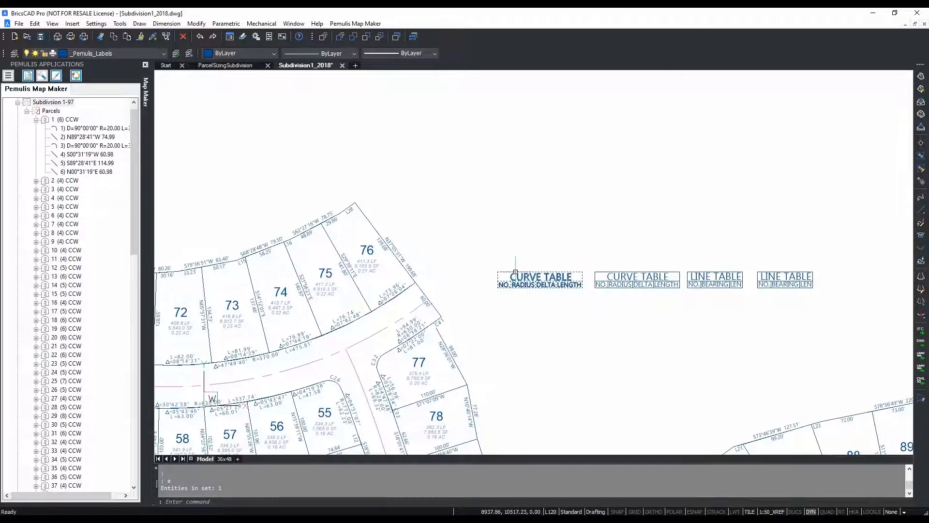
{"action": "double_click", "coordinate": [515, 273]}
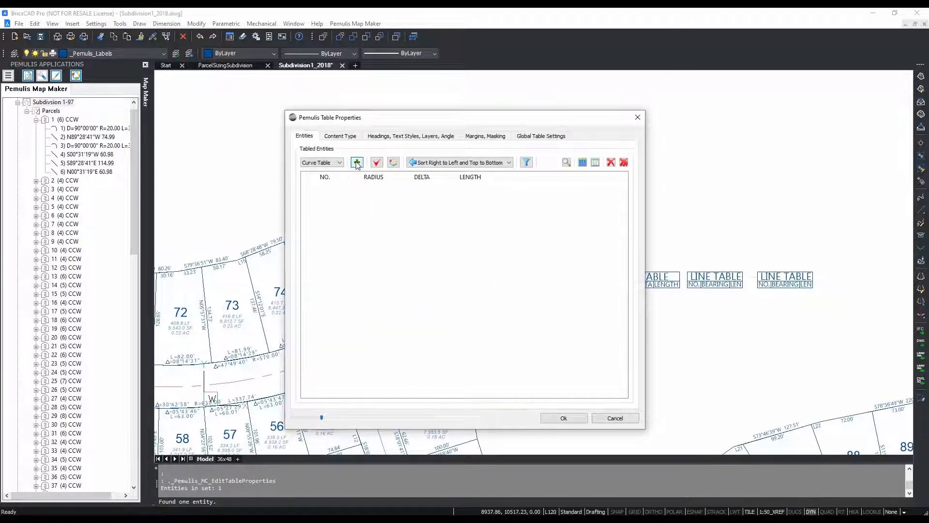
{"action": "left_click", "coordinate": [356, 162]}
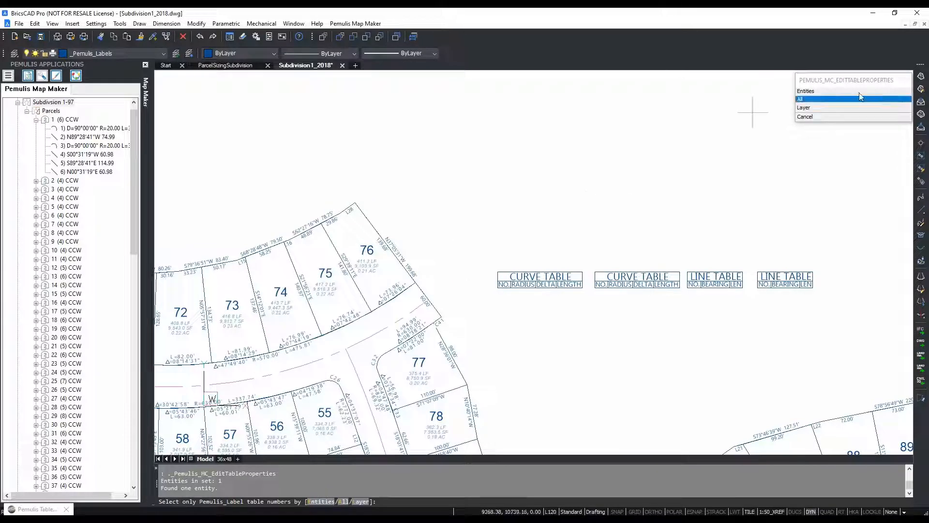
{"action": "left_click", "coordinate": [853, 99]}
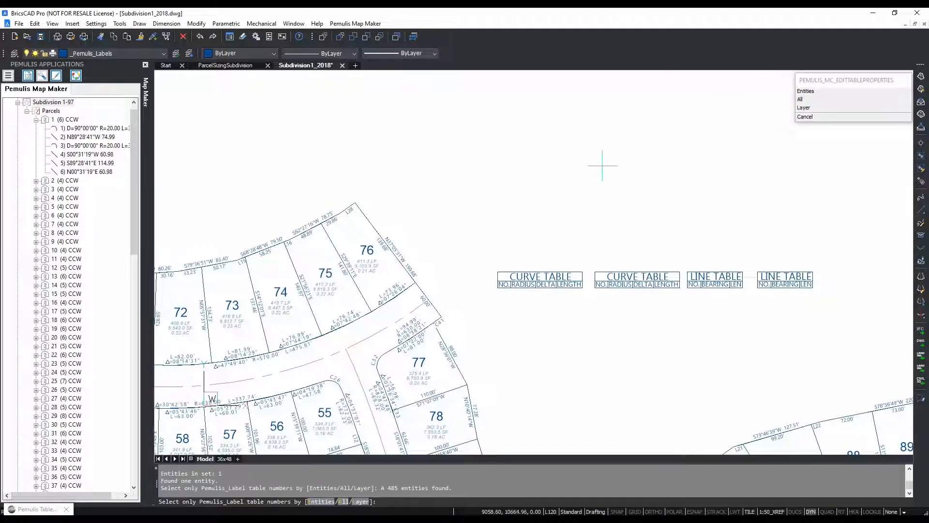
{"action": "key", "text": "Return"}
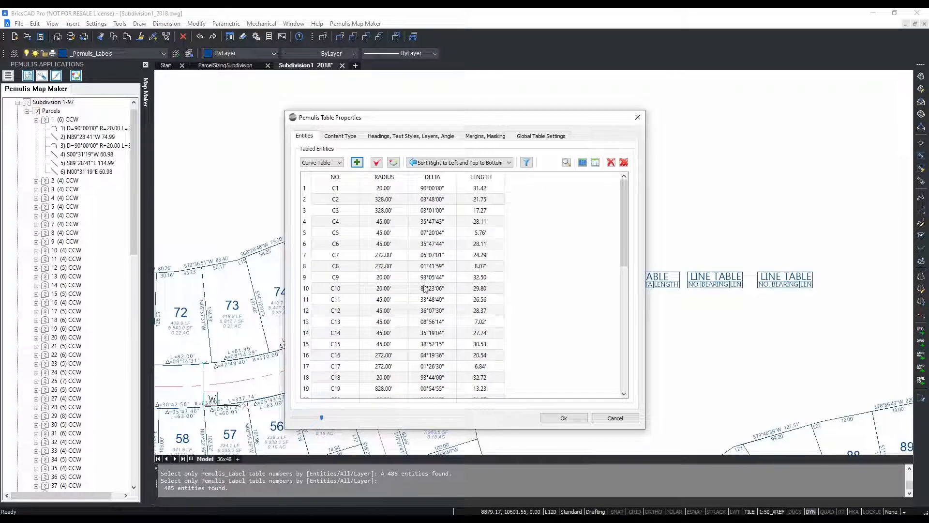
{"action": "left_click_drag", "start_coordinate": [624, 198], "coordinate": [624, 382]}
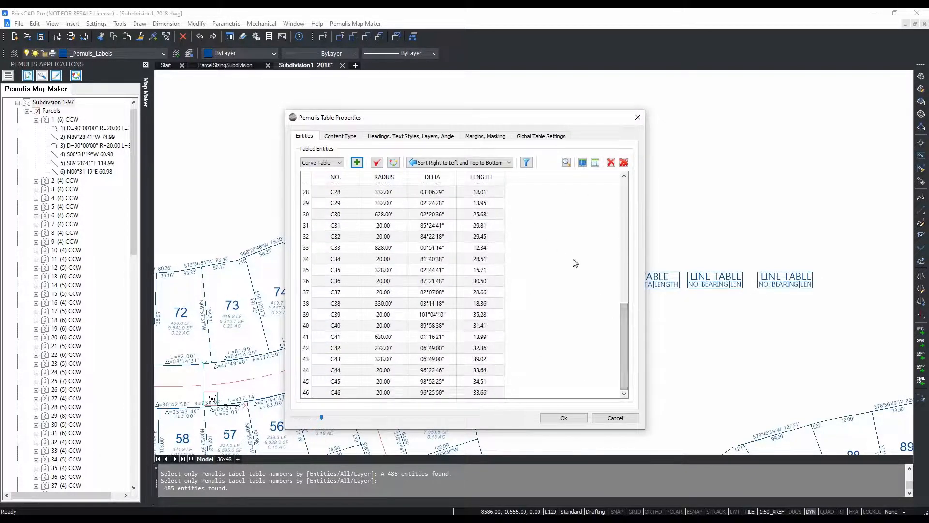
{"action": "left_click", "coordinate": [564, 418]}
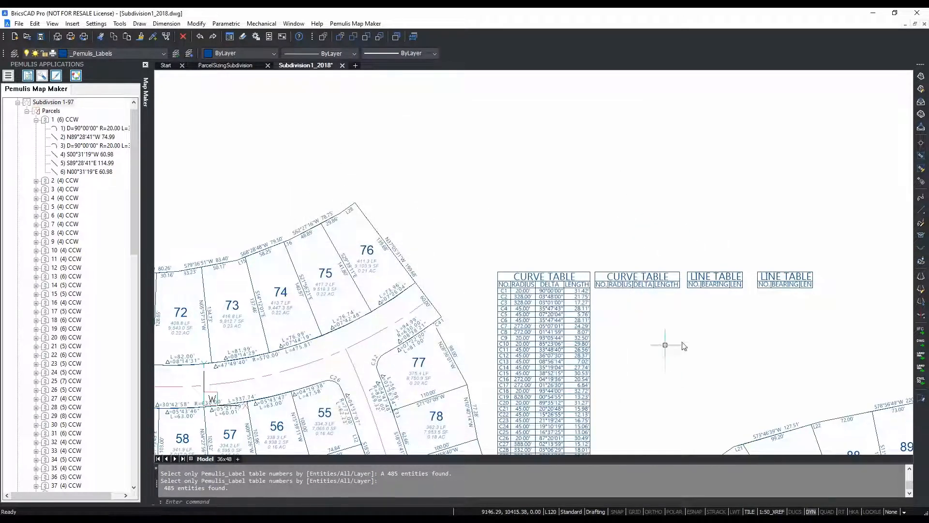
- Erase the empty second curve table beside the filled one
{"action": "right_click", "coordinate": [665, 344]}
{"action": "left_click", "coordinate": [699, 473]}
{"action": "mouse_move", "coordinate": [620, 326]}
{"action": "left_mouse_down"}
{"action": "mouse_move", "coordinate": [553, 233]}
{"action": "mouse_move", "coordinate": [508, 247]}
{"action": "mouse_move", "coordinate": [528, 252]}
{"action": "left_mouse_up"}
{"action": "key", "text": "Escape"}
{"action": "left_click", "coordinate": [479, 133]}
{"action": "type", "text": "e"}
{"action": "key", "text": "Return"}
- Copy the filled curve table, using its upper-left and upper-right corner endpoints as base and second points
{"action": "type", "text": "co"}
{"action": "key", "text": "Return"}
{"action": "left_click", "coordinate": [383, 129]}
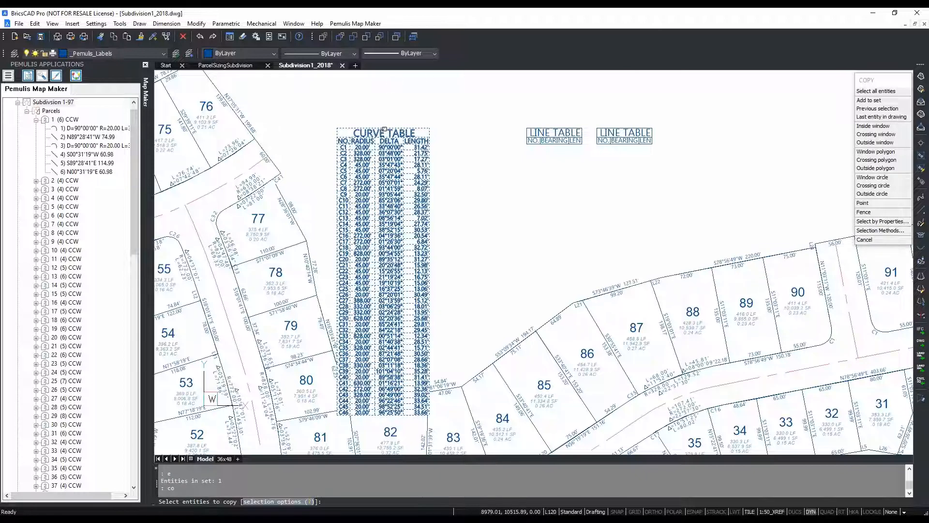
{"action": "key", "text": "Return"}
{"action": "type", "text": "end"}
{"action": "key", "text": "Return"}
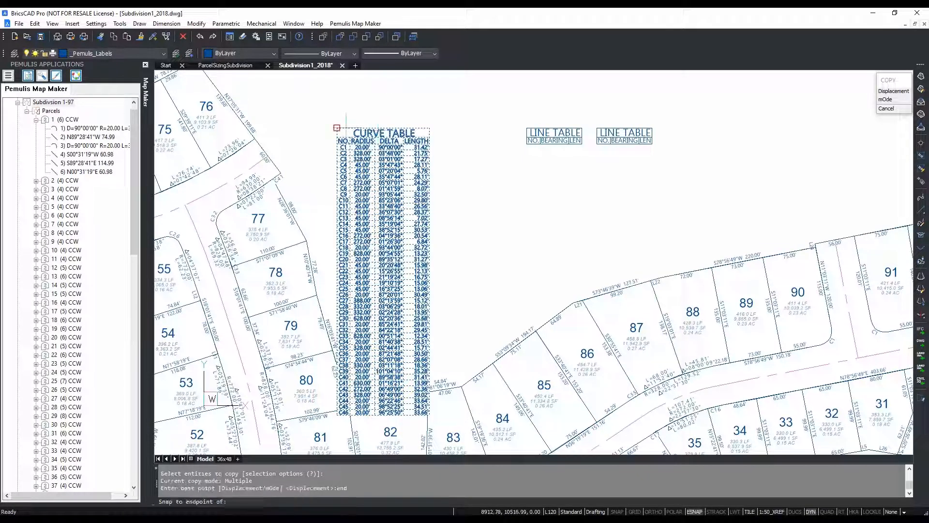
{"action": "left_click", "coordinate": [337, 129]}
{"action": "type", "text": "end"}
{"action": "key", "text": "Return"}
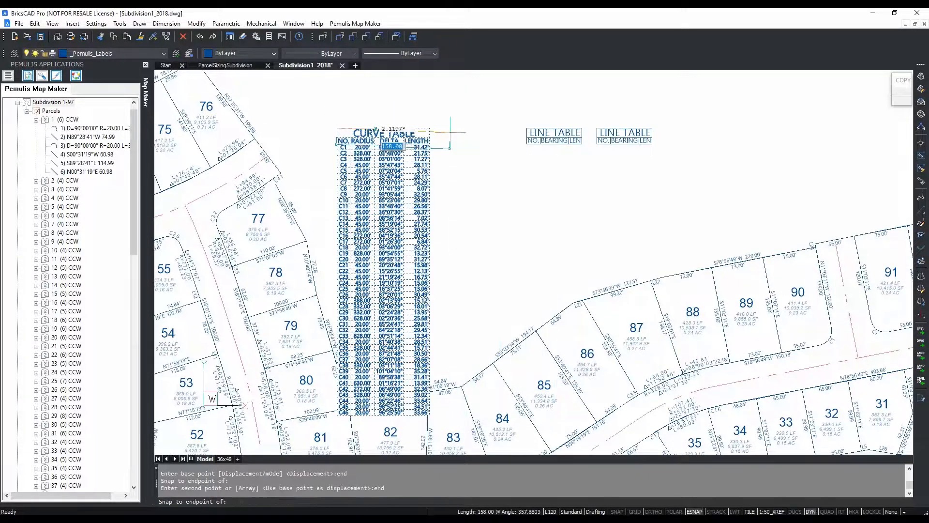
{"action": "left_click", "coordinate": [431, 128]}
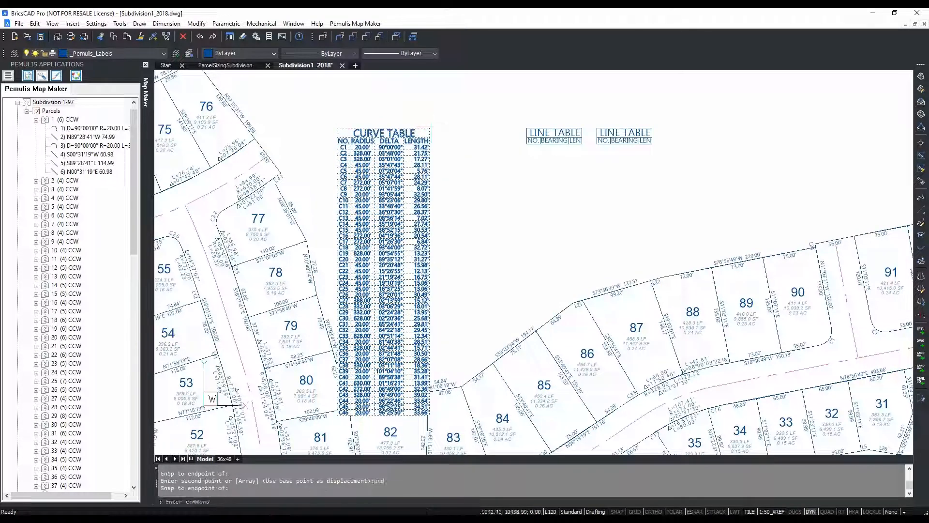
{"action": "type", "text": "co"}
{"action": "key", "text": "Escape"}
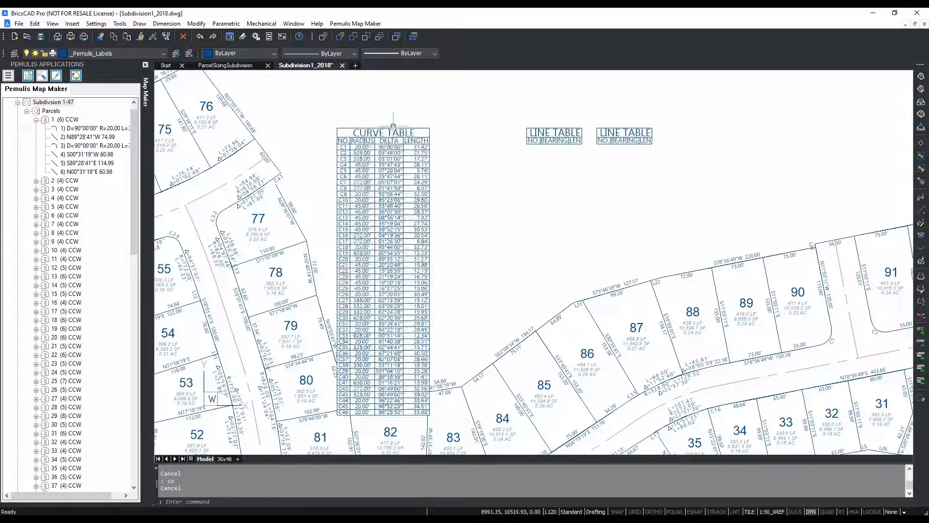
- Move the duplicate curve table so its upper-left corner meets the original position's upper-right corner endpoint
{"action": "left_click", "coordinate": [351, 137]}
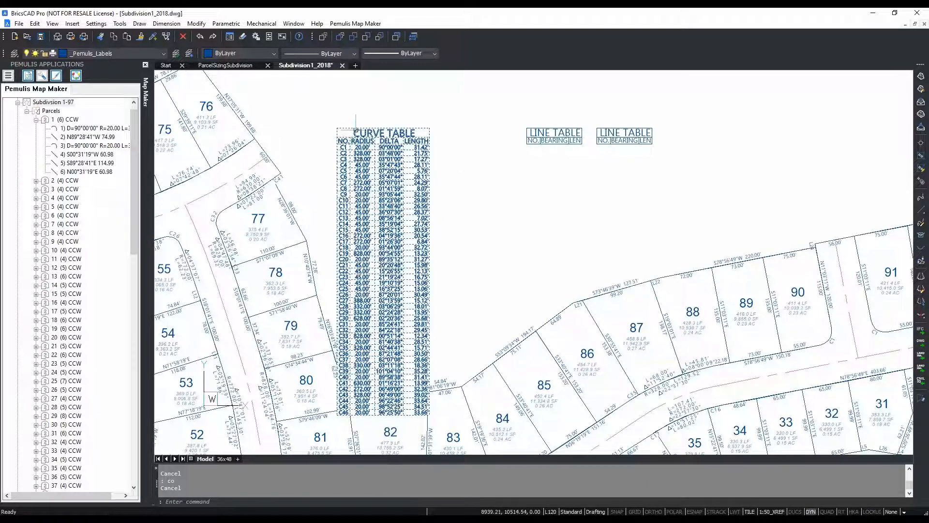
{"action": "left_click", "coordinate": [408, 170]}
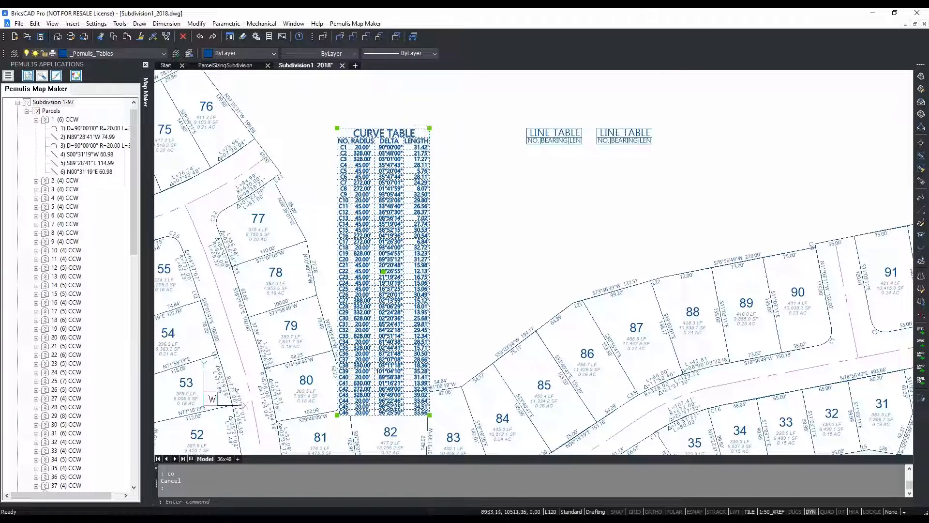
{"action": "left_click", "coordinate": [337, 129]}
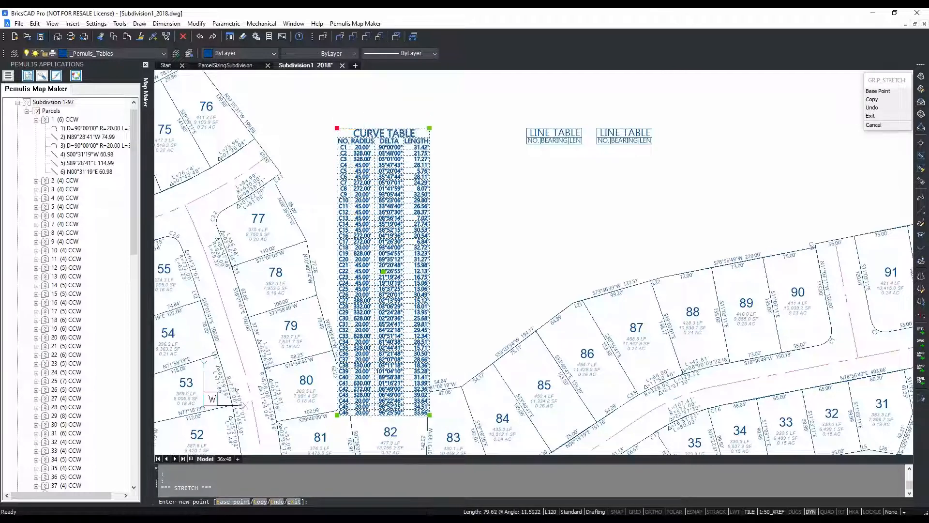
{"action": "type", "text": "end"}
{"action": "key", "text": "Return"}
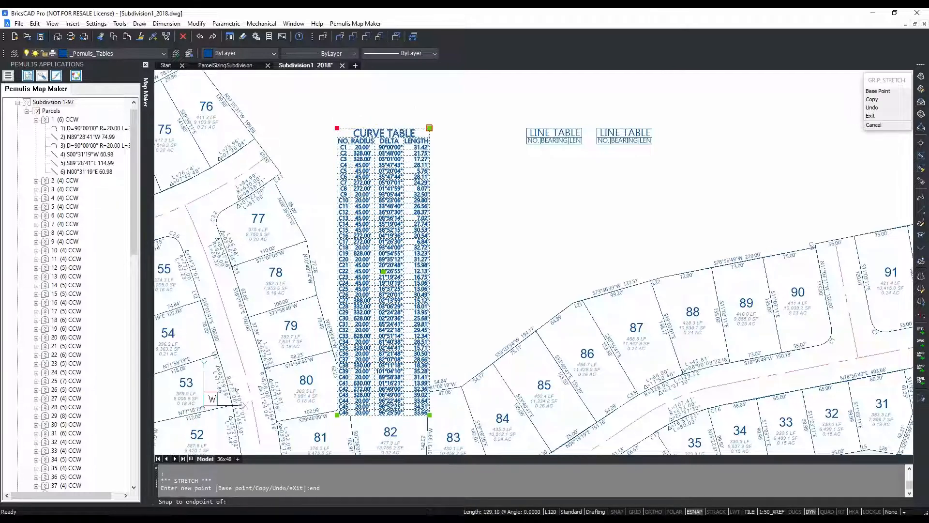
{"action": "left_click", "coordinate": [429, 128]}
{"action": "key", "text": "Escape"}
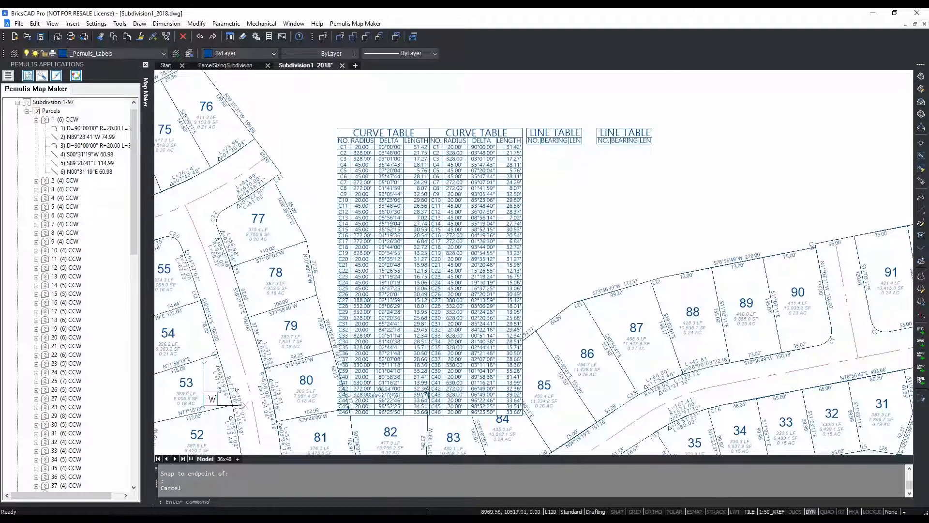
- Remove rows C24 through C46 from the first curve table
{"action": "double_click", "coordinate": [359, 129]}
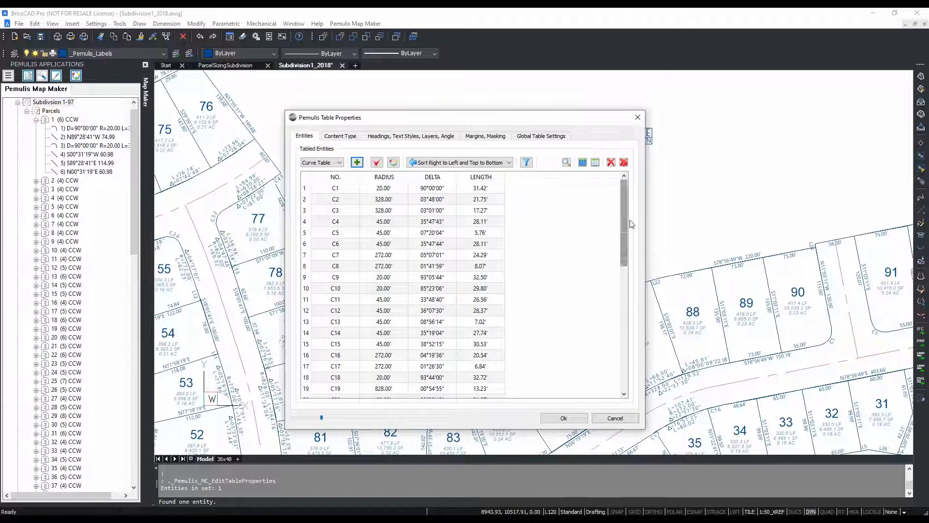
{"action": "scroll", "coordinate": [624, 254], "scroll_direction": "down", "scroll_amount": 9}
{"action": "left_click", "coordinate": [351, 393]}
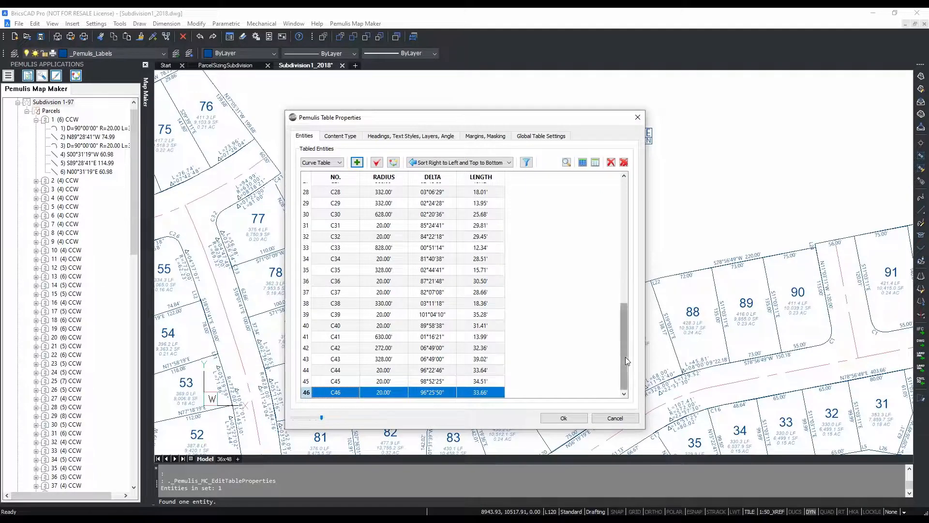
{"action": "left_click_drag", "start_coordinate": [625, 356], "coordinate": [616, 262]}
{"action": "scroll", "coordinate": [354, 348], "scroll_direction": "down", "scroll_amount": 1}
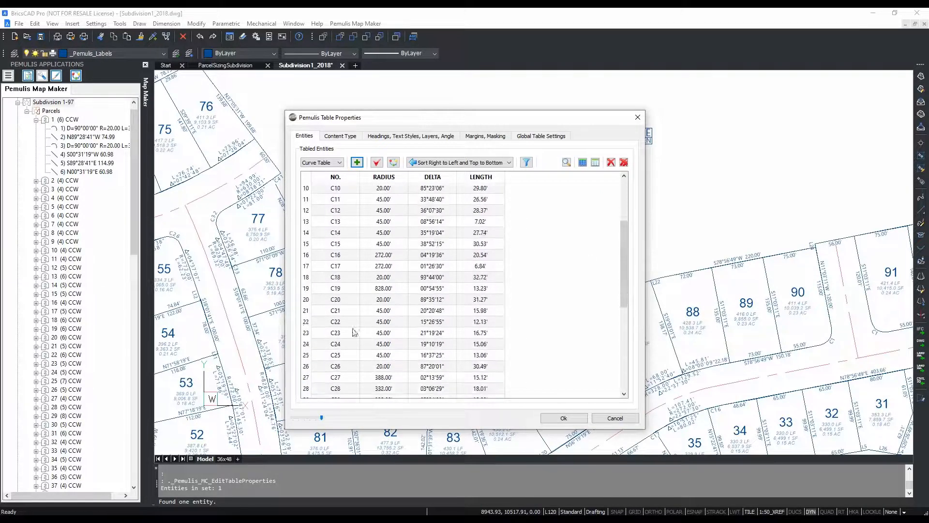
{"action": "left_click", "coordinate": [324, 342], "text": "shift"}
{"action": "mouse_move", "coordinate": [628, 229]}
{"action": "left_mouse_down"}
{"action": "mouse_move", "coordinate": [635, 377]}
{"action": "mouse_move", "coordinate": [635, 222]}
{"action": "left_mouse_up"}
{"action": "scroll", "coordinate": [636, 223], "scroll_direction": "down", "scroll_amount": 1}
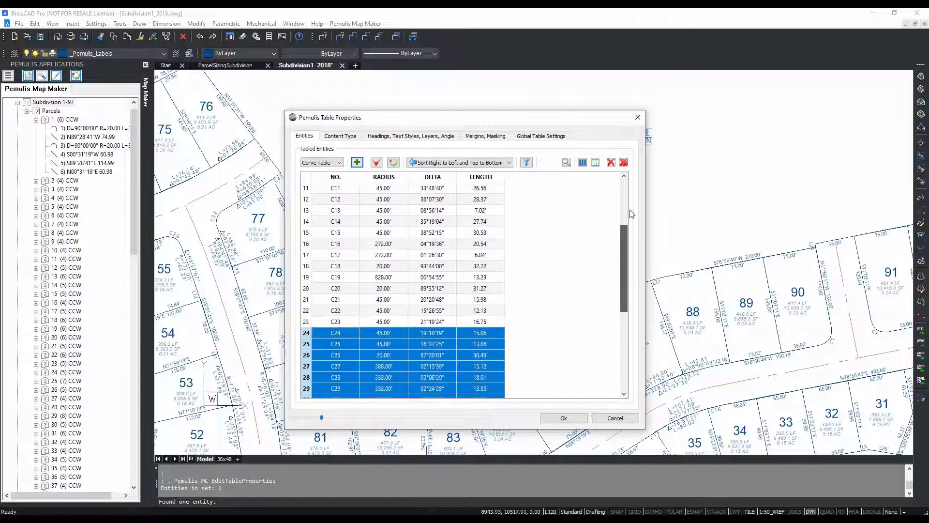
{"action": "left_click", "coordinate": [611, 162]}
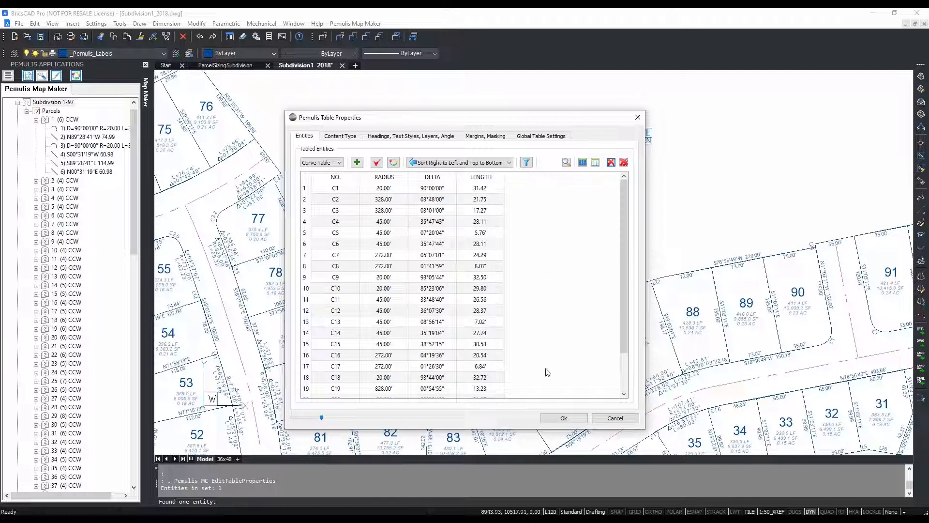
{"action": "left_click", "coordinate": [574, 417]}
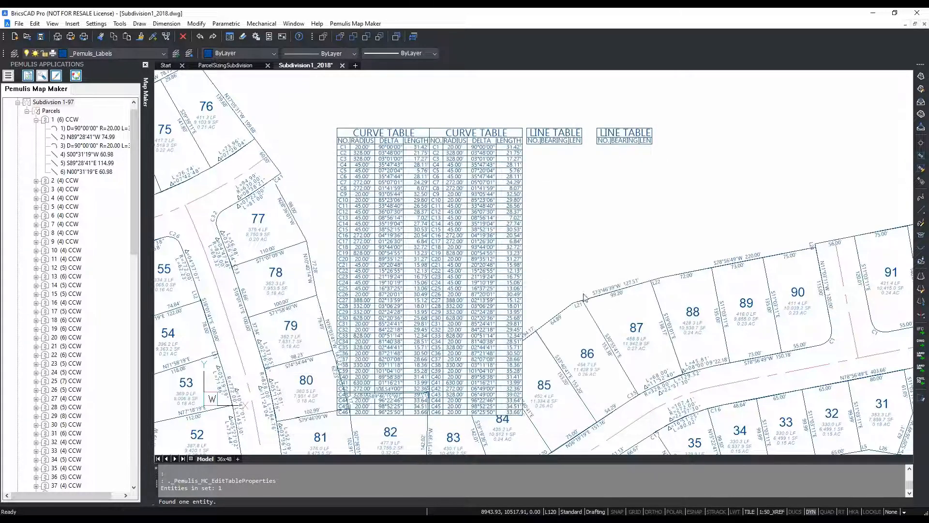
- Remove rows C1 through C23 from the second curve table, leaving C24 onward
{"action": "double_click", "coordinate": [461, 129]}
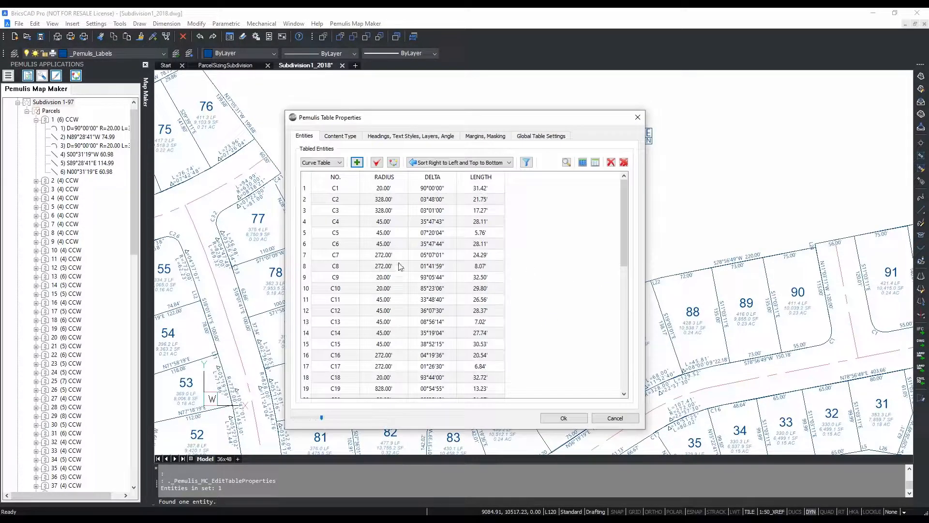
{"action": "left_click", "coordinate": [332, 188]}
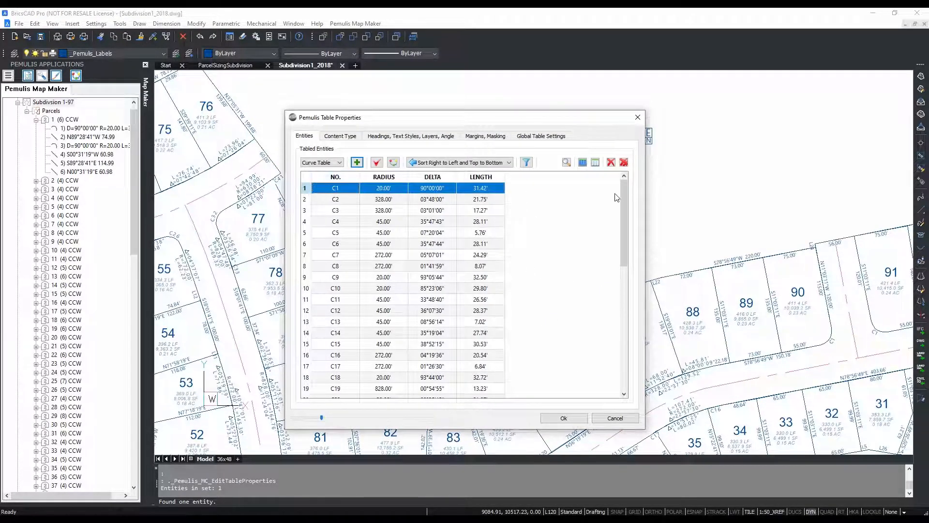
{"action": "left_click_drag", "start_coordinate": [625, 188], "coordinate": [625, 229]}
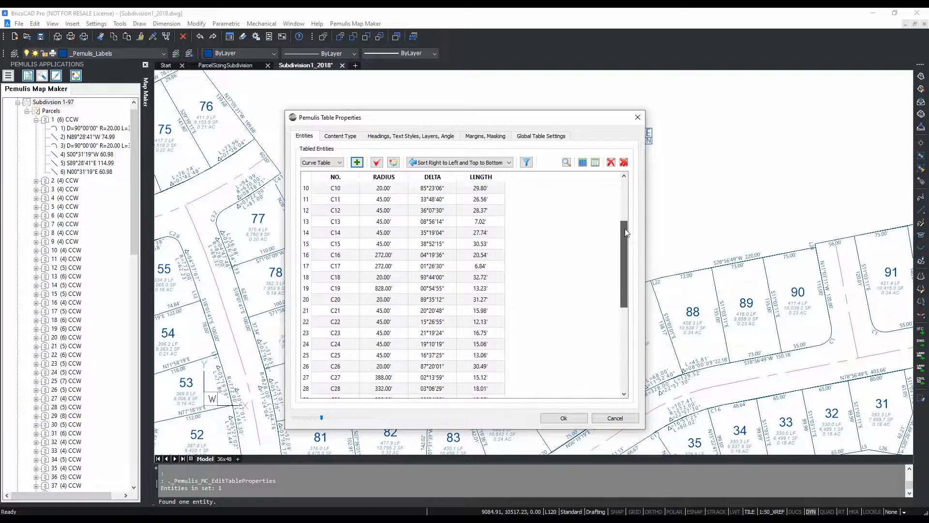
{"action": "left_click", "coordinate": [347, 335], "text": "shift"}
{"action": "left_click_drag", "start_coordinate": [422, 116], "coordinate": [631, 106]}
{"action": "left_click_drag", "start_coordinate": [456, 107], "coordinate": [455, 104]}
{"action": "left_click", "coordinate": [633, 149]}
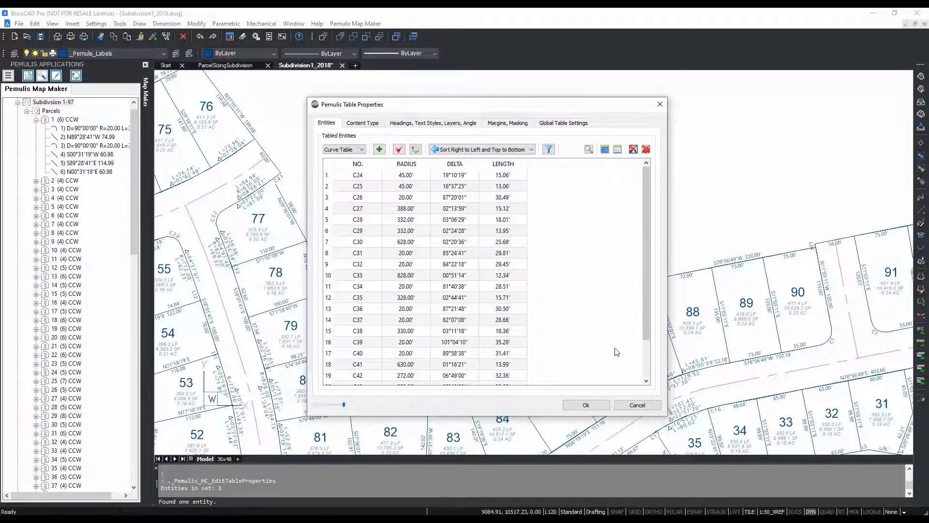
{"action": "left_click", "coordinate": [586, 404]}
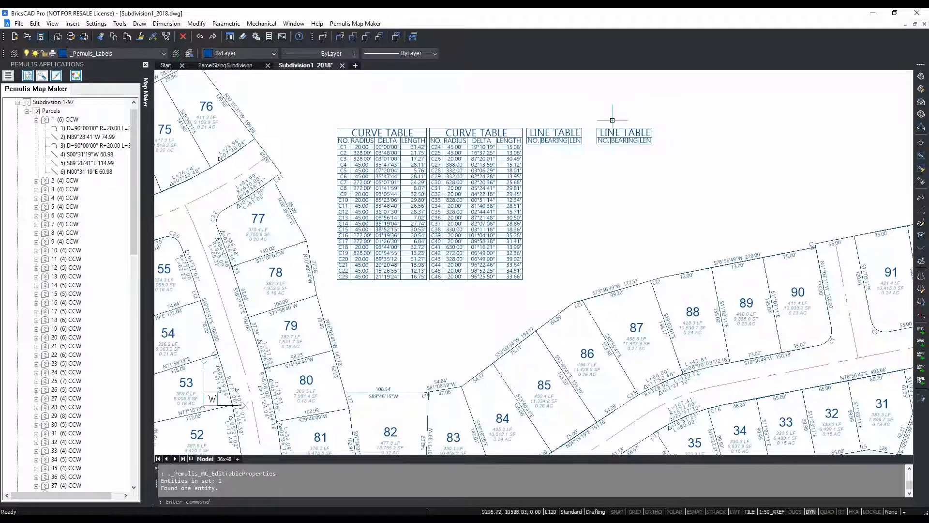
- Change the fourth column heading of the first curve table to LEN, reviewing its content, margin and global table settings
{"action": "double_click", "coordinate": [356, 129]}
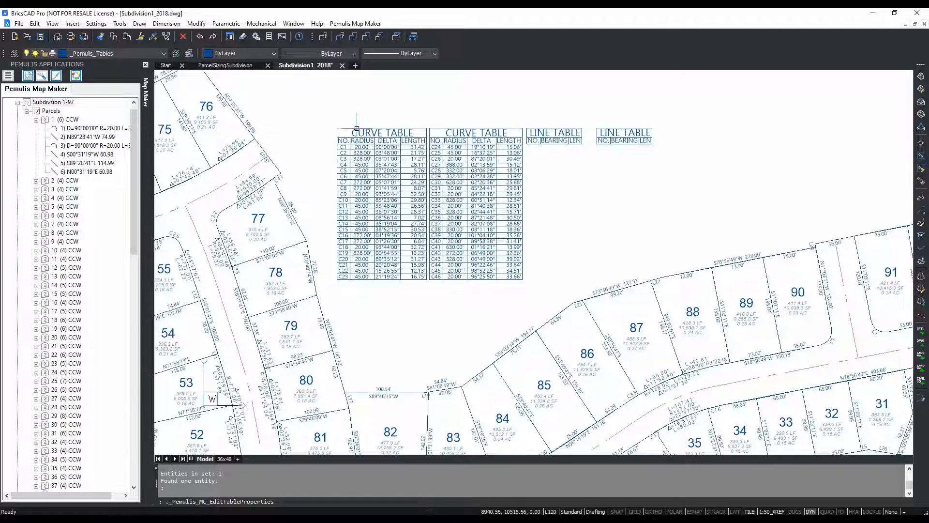
{"action": "left_click", "coordinate": [375, 124]}
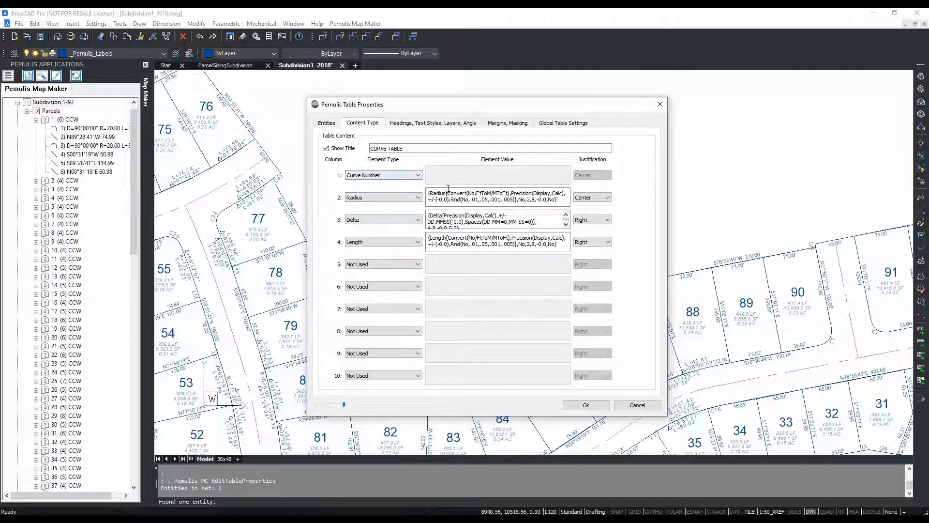
{"action": "left_click", "coordinate": [436, 124]}
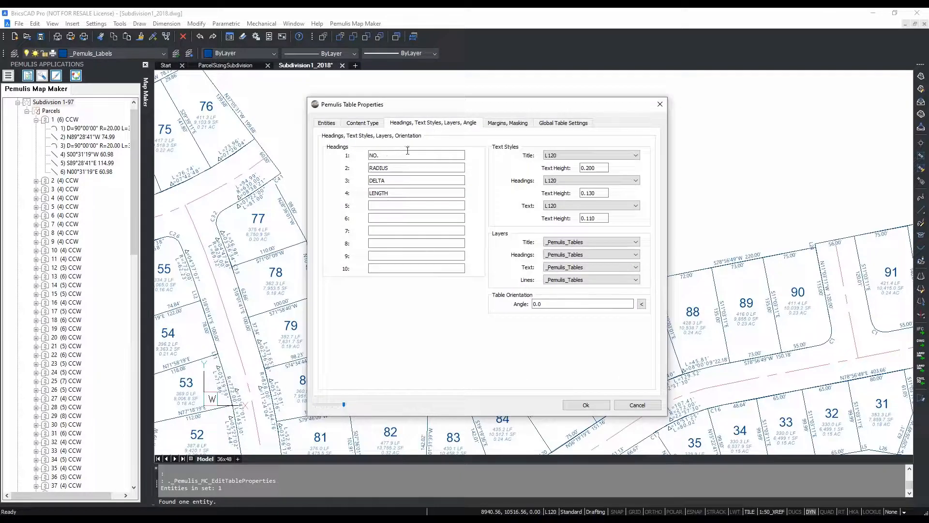
{"action": "left_click_drag", "start_coordinate": [416, 104], "coordinate": [432, 102]}
{"action": "left_click_drag", "start_coordinate": [535, 92], "coordinate": [609, 90]}
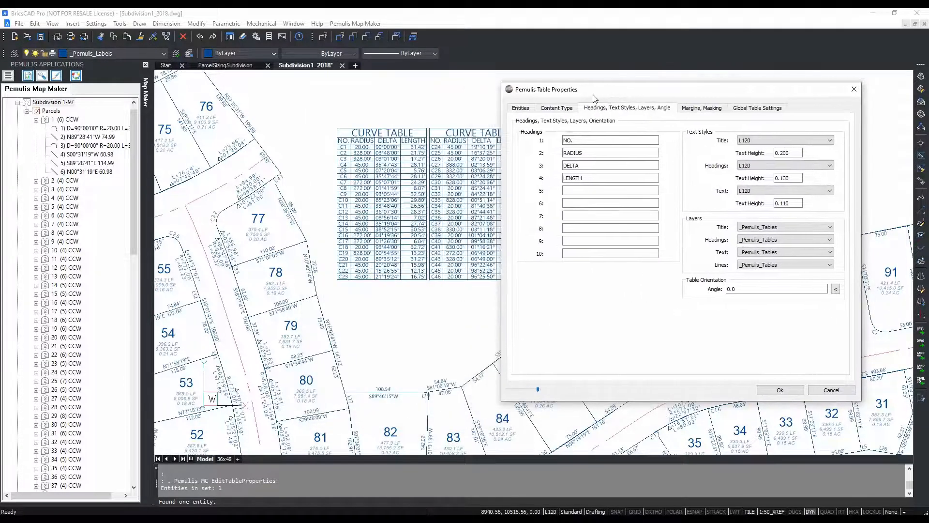
{"action": "left_click_drag", "start_coordinate": [589, 178], "coordinate": [540, 192]}
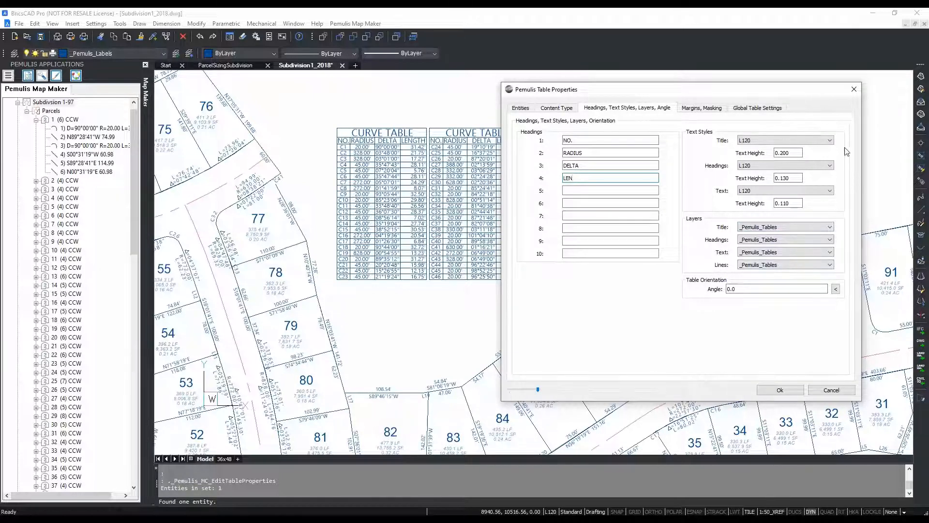
{"action": "left_click", "coordinate": [707, 110]}
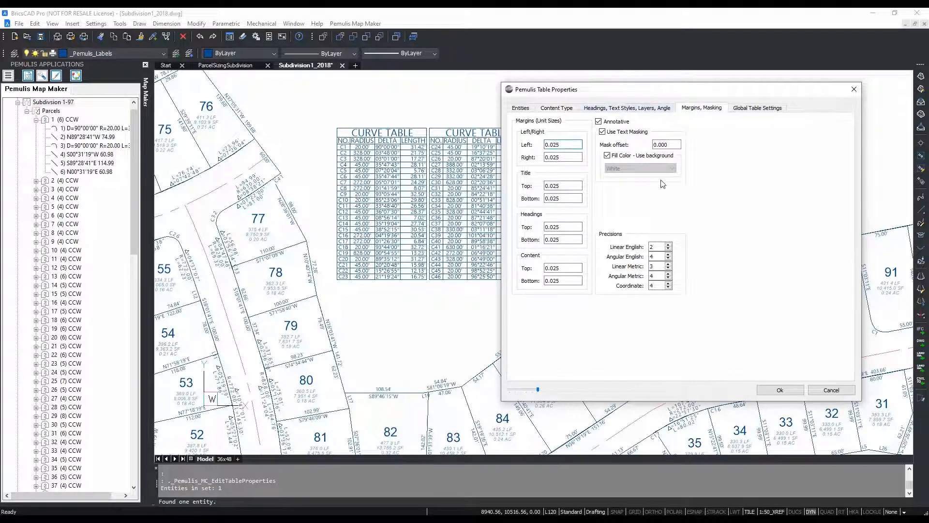
{"action": "left_click", "coordinate": [753, 108]}
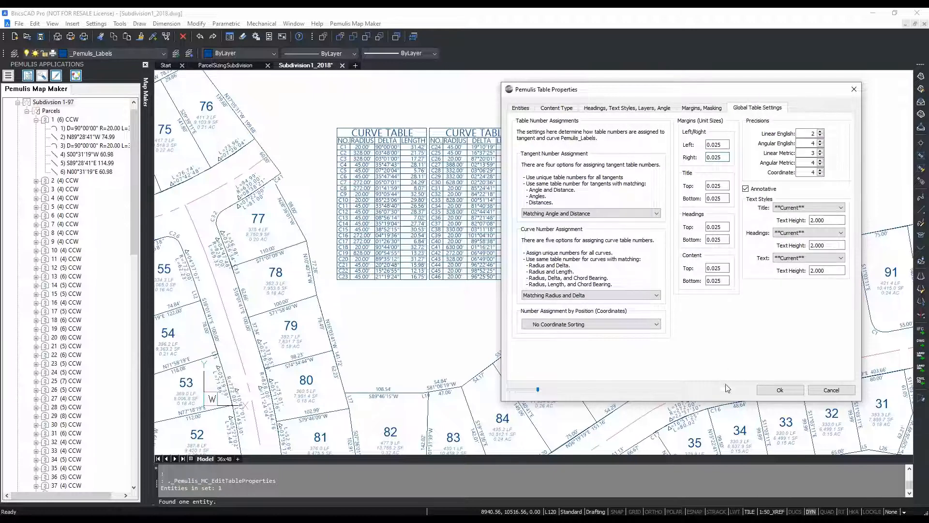
{"action": "left_click", "coordinate": [775, 389]}
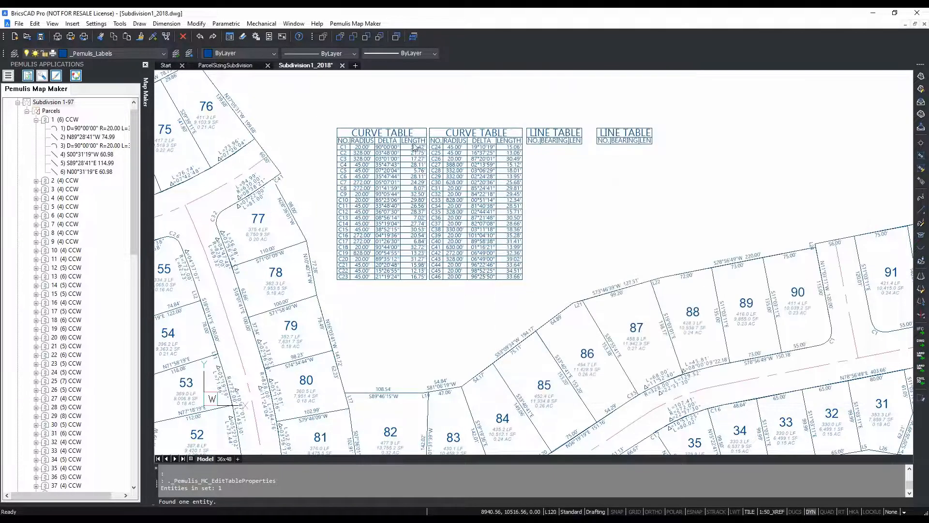
- Compare the column headings and widths of the two curve tables, and view the tables within the whole subdivision
{"action": "scroll", "coordinate": [411, 144], "scroll_direction": "up", "scroll_amount": 3}
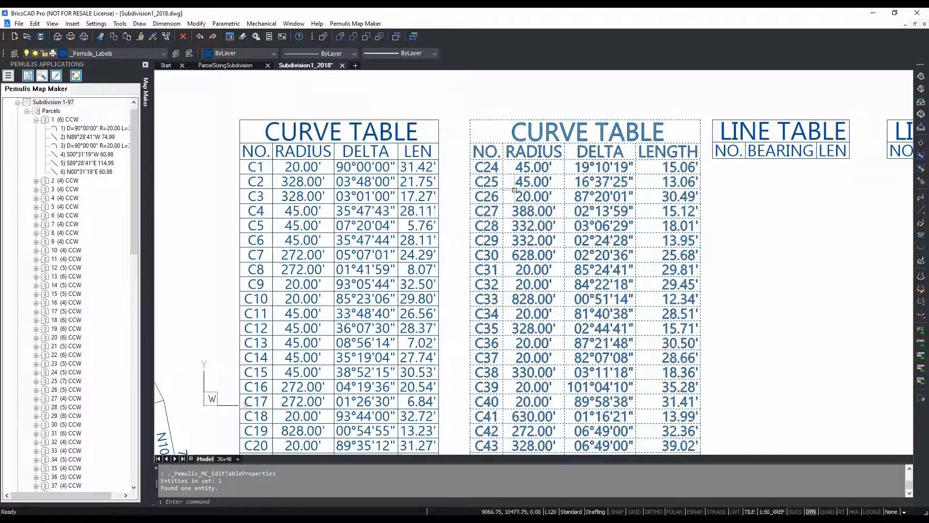
{"action": "scroll", "coordinate": [353, 206], "scroll_direction": "down", "scroll_amount": 3}
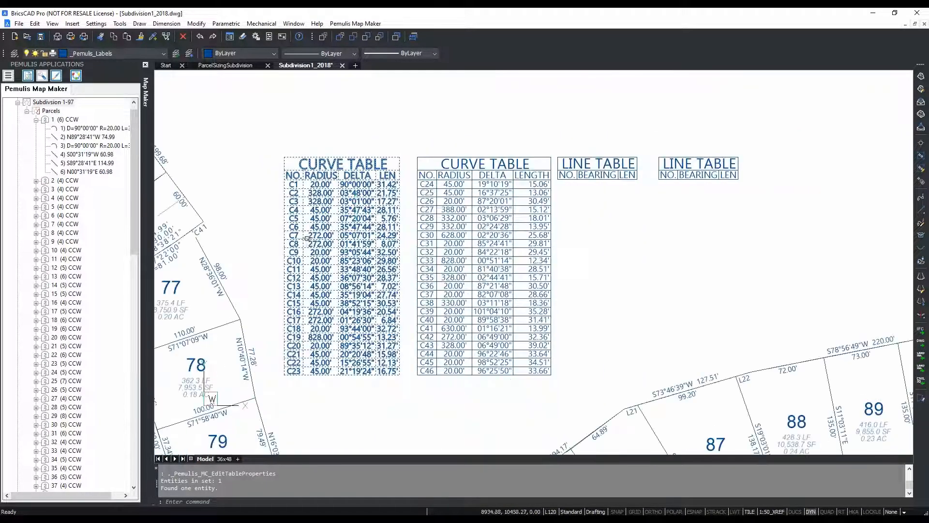
{"action": "type", "text": "z"}
{"action": "key", "text": "Return"}
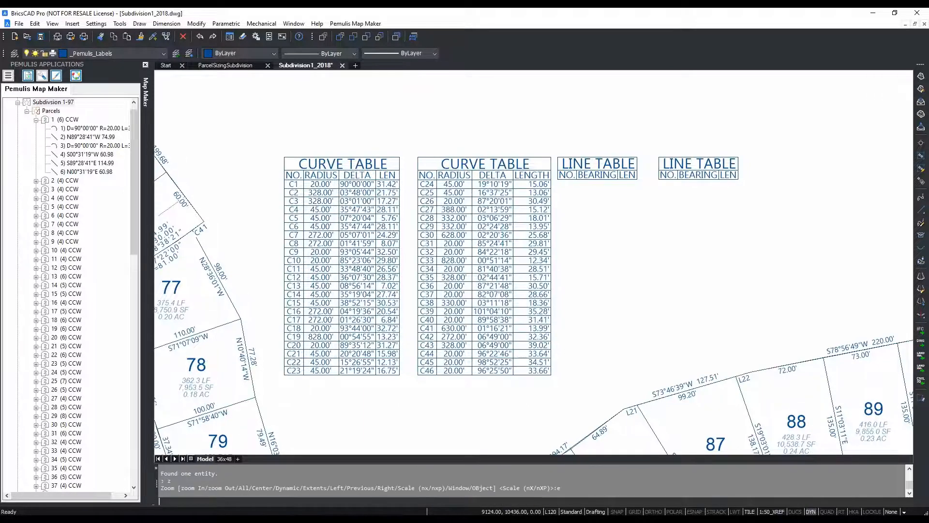
{"action": "type", "text": "e"}
{"action": "key", "text": "Return"}
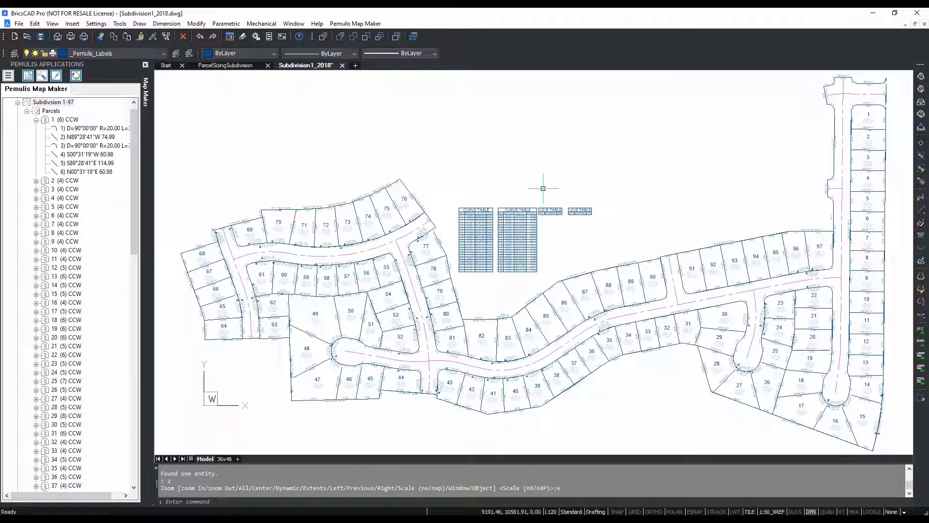
{"action": "scroll", "coordinate": [559, 122], "scroll_direction": "up", "scroll_amount": 1}
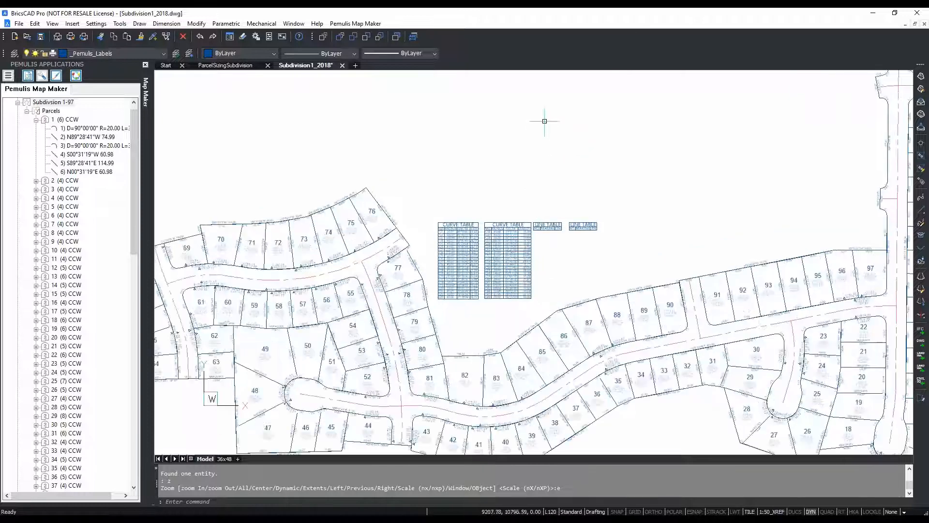
- Switch to the ParcelSizingSubdivision drawing and inspect the extent of the Block 3 boundary polyline around the lots
{"action": "left_click", "coordinate": [226, 67]}
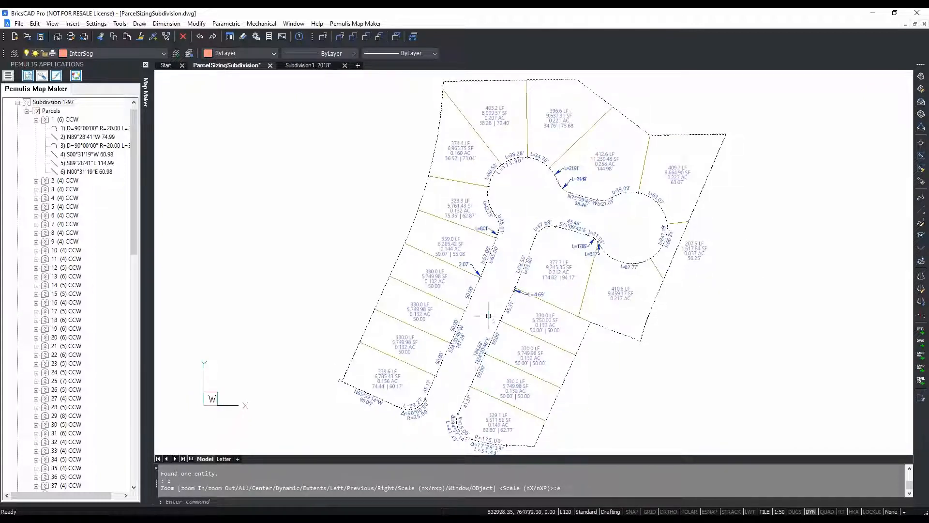
{"action": "left_click", "coordinate": [373, 291]}
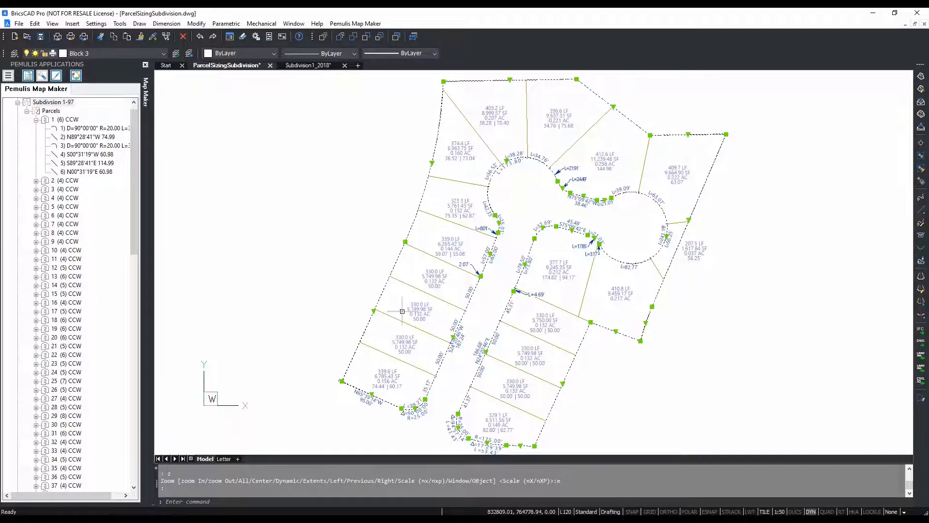
{"action": "scroll", "coordinate": [452, 395], "scroll_direction": "up", "scroll_amount": 3}
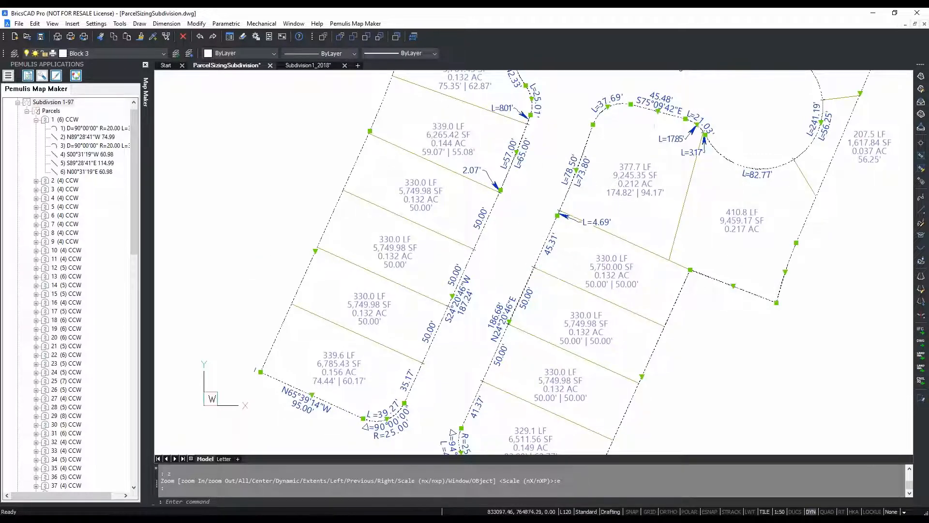
{"action": "scroll", "coordinate": [646, 189], "scroll_direction": "down", "scroll_amount": 1}
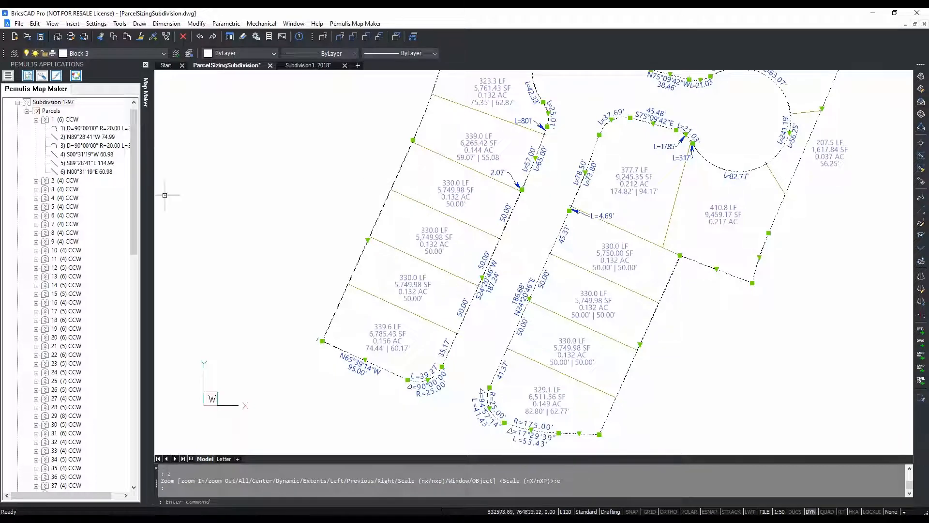
{"action": "key", "text": "Escape"}
- Create a new Map Maker parcel project named Subdivided and leave the parcel definition command without defining any parcel
{"action": "left_click", "coordinate": [51, 111]}
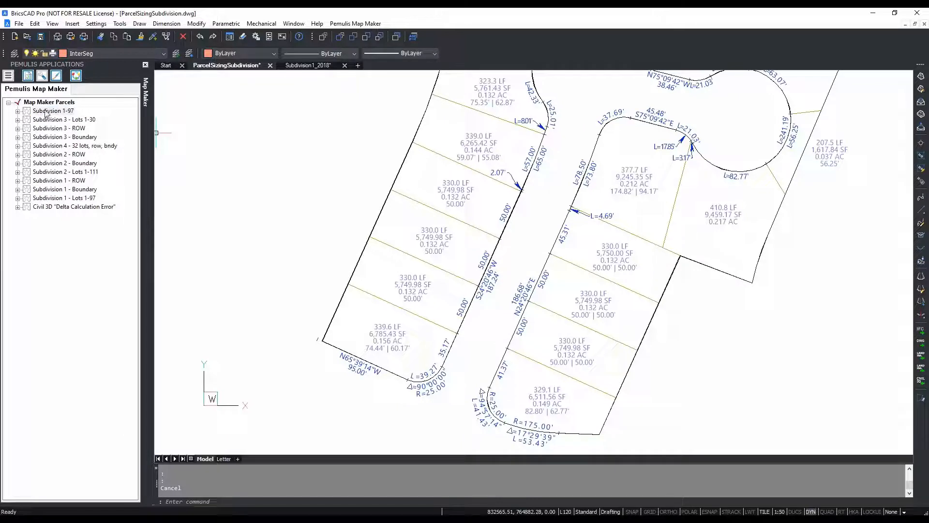
{"action": "right_click", "coordinate": [53, 111]}
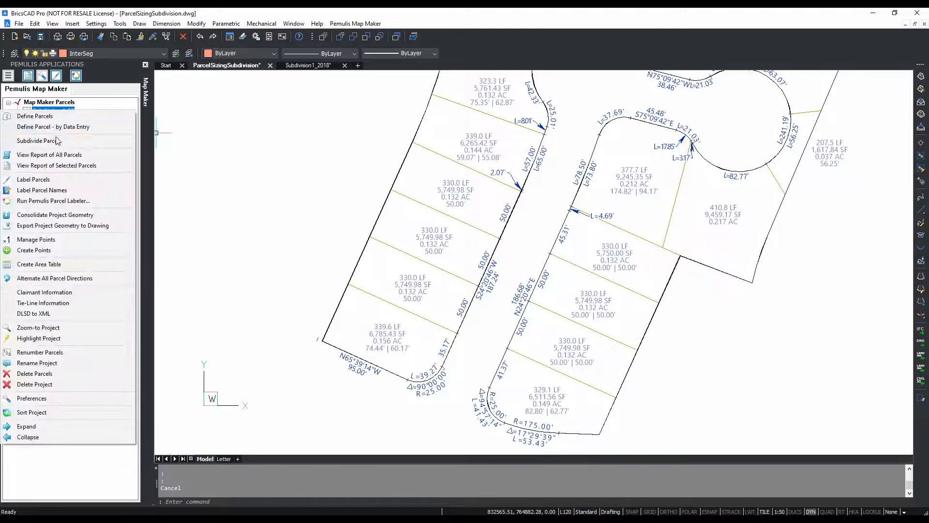
{"action": "left_click", "coordinate": [24, 105]}
{"action": "right_click", "coordinate": [29, 102]}
{"action": "left_click", "coordinate": [48, 132]}
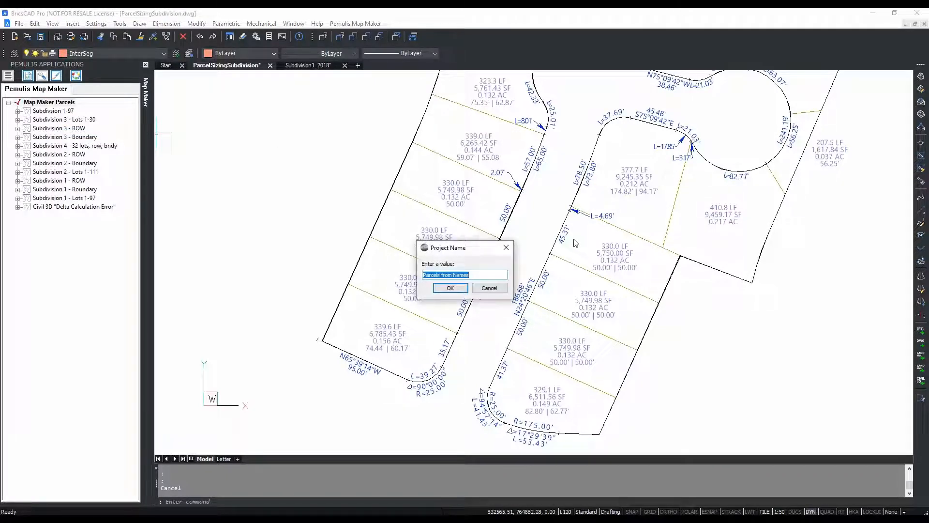
{"action": "type", "text": "Subdivide"}
{"action": "key", "text": "Return"}
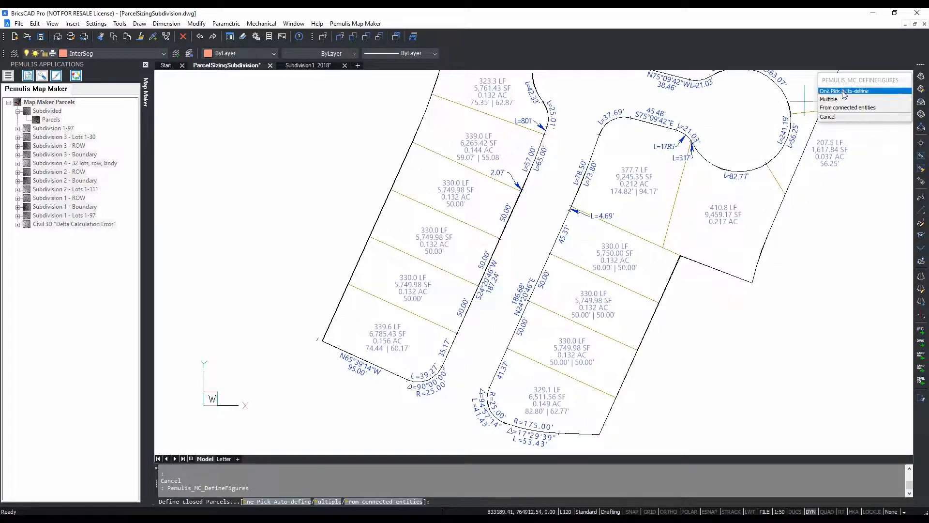
{"action": "left_click", "coordinate": [852, 100]}
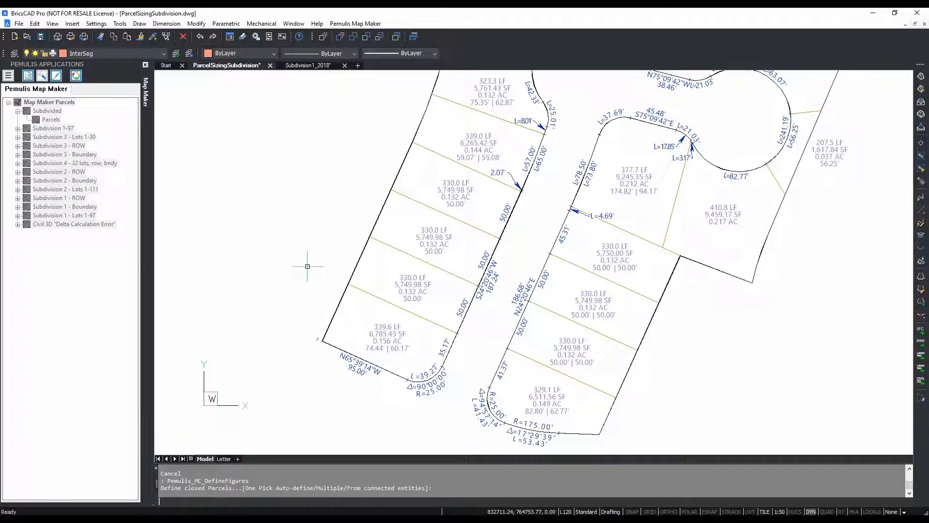
- Start Subdivide Parcel in the Subdivided project, with the block boundary as the lot and its 95.00' N65°39'14"W line as starting course
{"action": "double_click", "coordinate": [55, 111]}
{"action": "right_click", "coordinate": [53, 110]}
{"action": "left_click", "coordinate": [21, 115]}
{"action": "left_click", "coordinate": [18, 111]}
{"action": "right_click", "coordinate": [57, 112]}
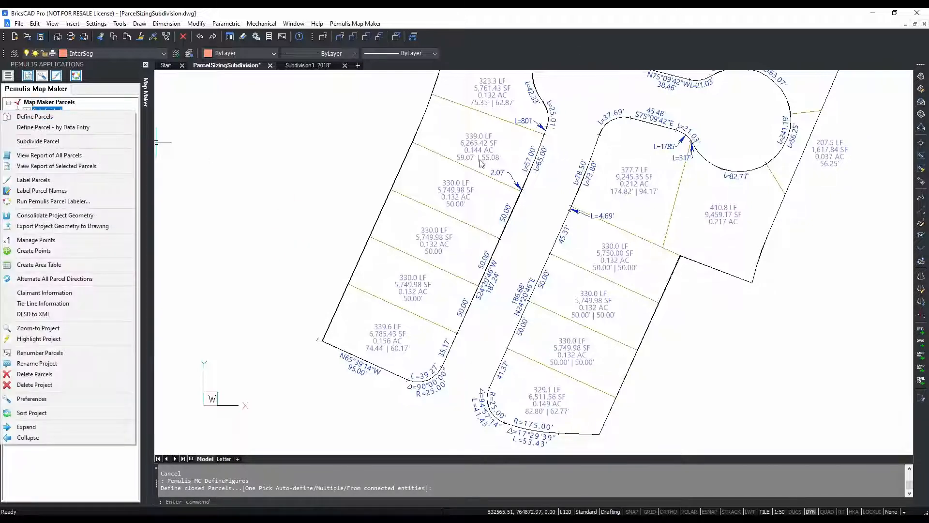
{"action": "left_click", "coordinate": [52, 141]}
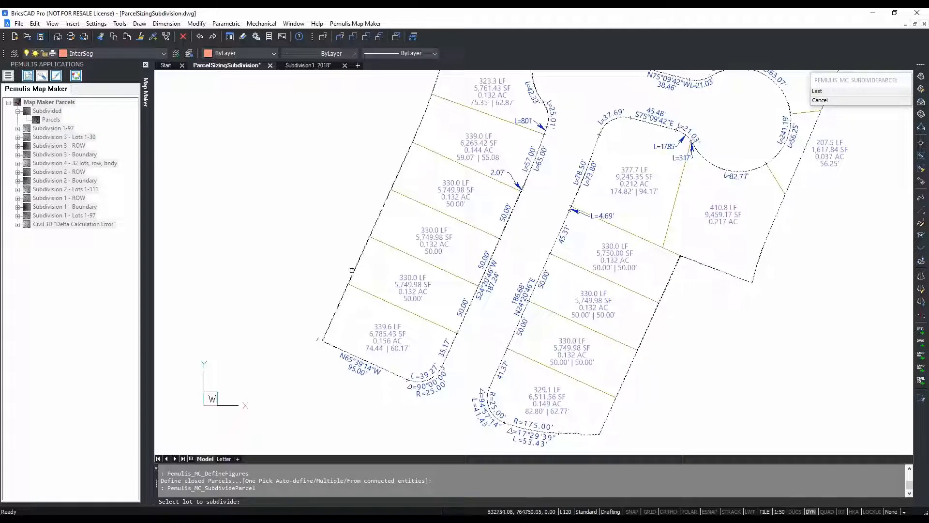
{"action": "left_click", "coordinate": [429, 182]}
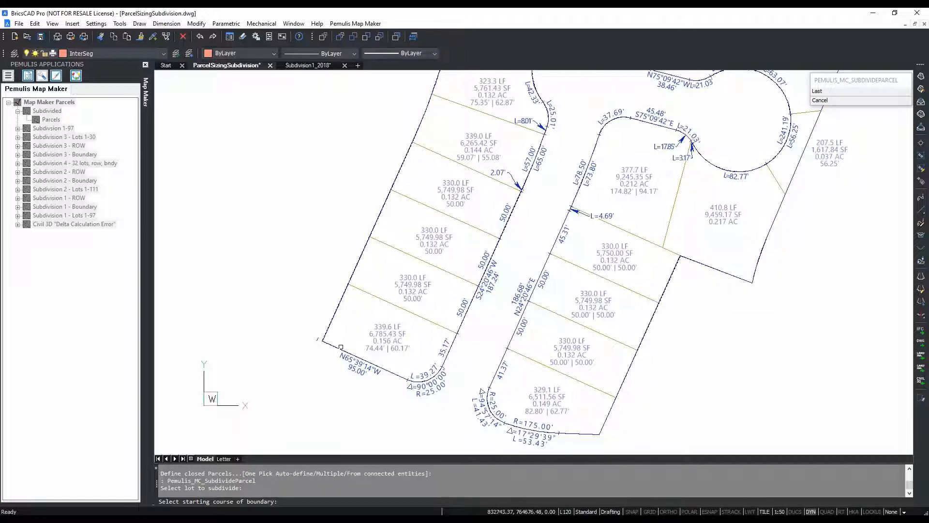
{"action": "left_click", "coordinate": [334, 348]}
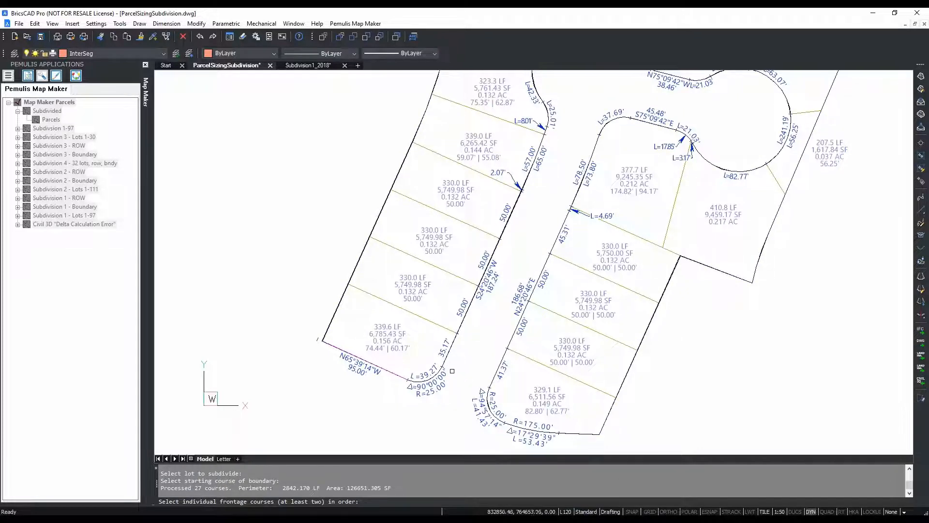
- Define the frontage from the L=39.27' corner curve along the S24°20'46"W line to the L=25.01' curve, with a relative divider angle of 90
{"action": "left_click", "coordinate": [430, 378]}
{"action": "left_click", "coordinate": [461, 324]}
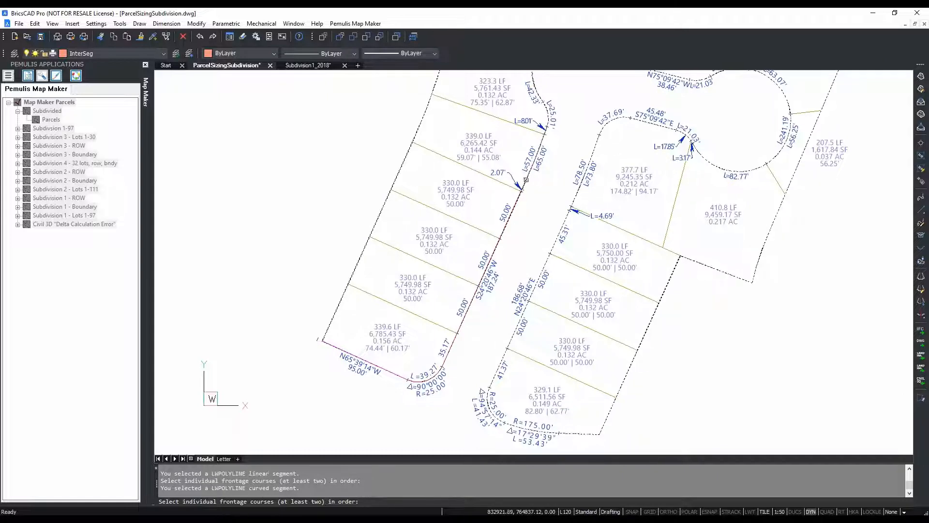
{"action": "left_click", "coordinate": [546, 113]}
{"action": "left_click", "coordinate": [546, 112]}
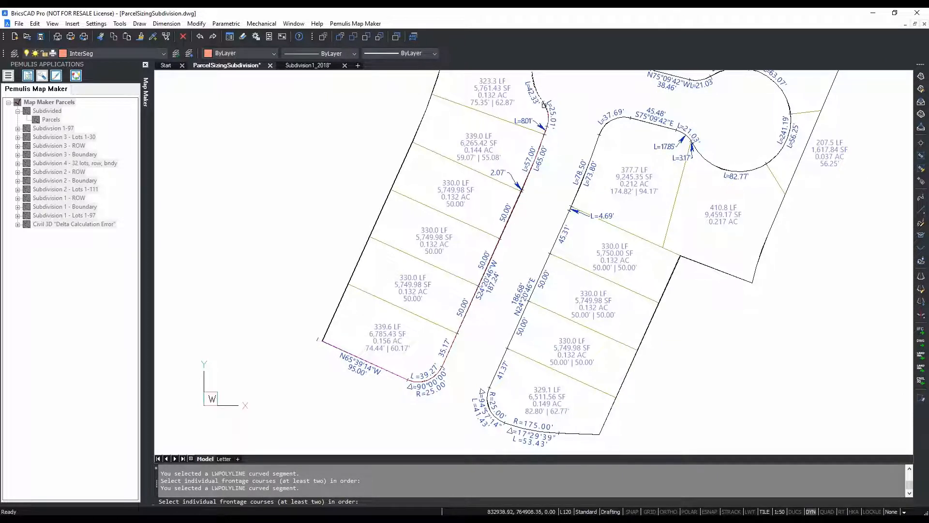
{"action": "key", "text": "Return"}
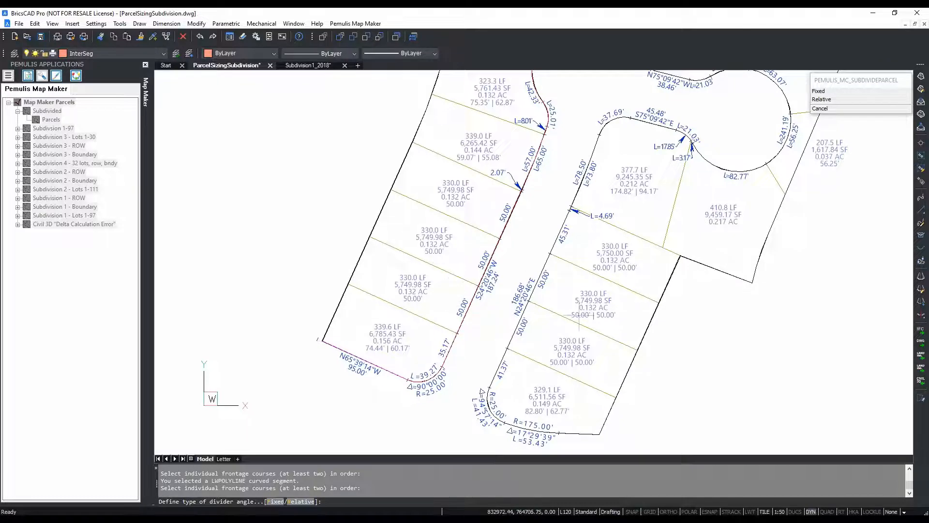
{"action": "type", "text": "r"}
{"action": "key", "text": "Return"}
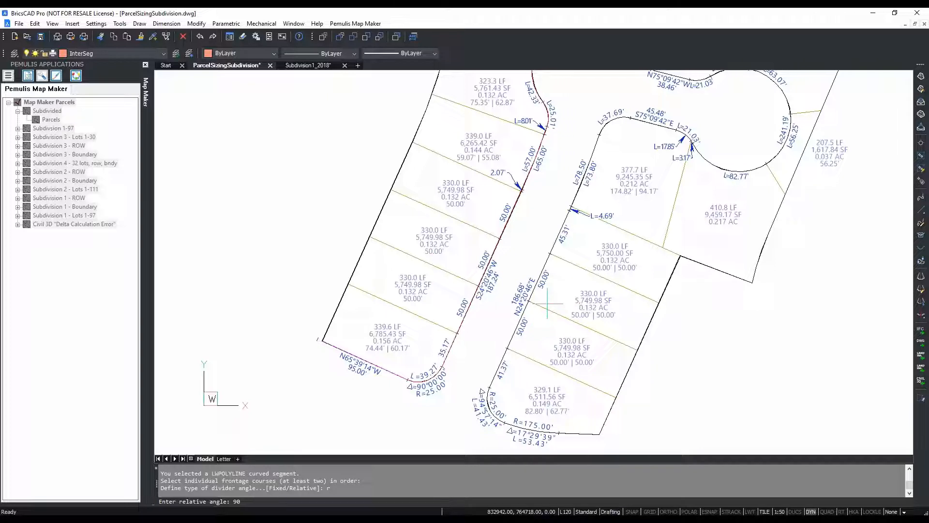
{"action": "key", "text": "Return"}
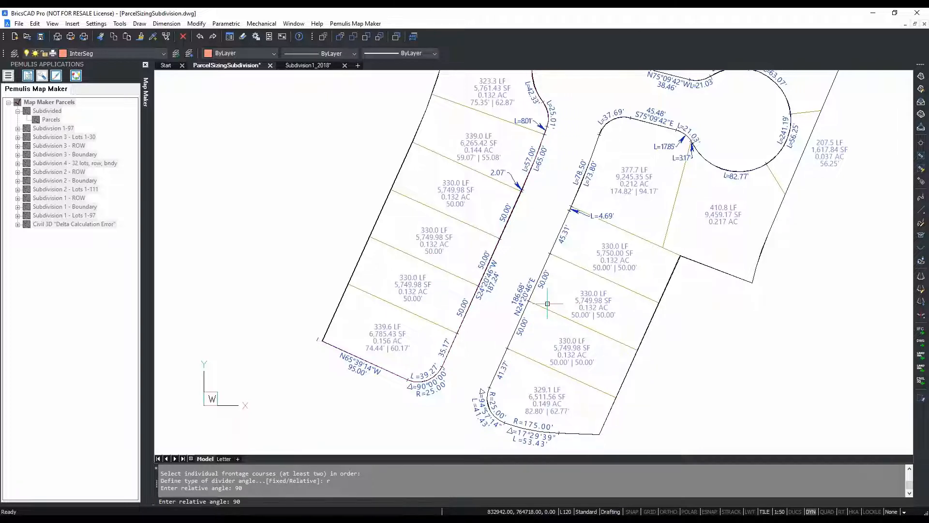
- Set the first lot's area to 6785.43 and the second lot's area to 5749.98, and recompute the parcels
{"action": "mouse_move", "coordinate": [537, 158]}
{"action": "left_mouse_down"}
{"action": "mouse_move", "coordinate": [438, 146]}
{"action": "mouse_move", "coordinate": [298, 83]}
{"action": "mouse_move", "coordinate": [269, 82]}
{"action": "left_mouse_up"}
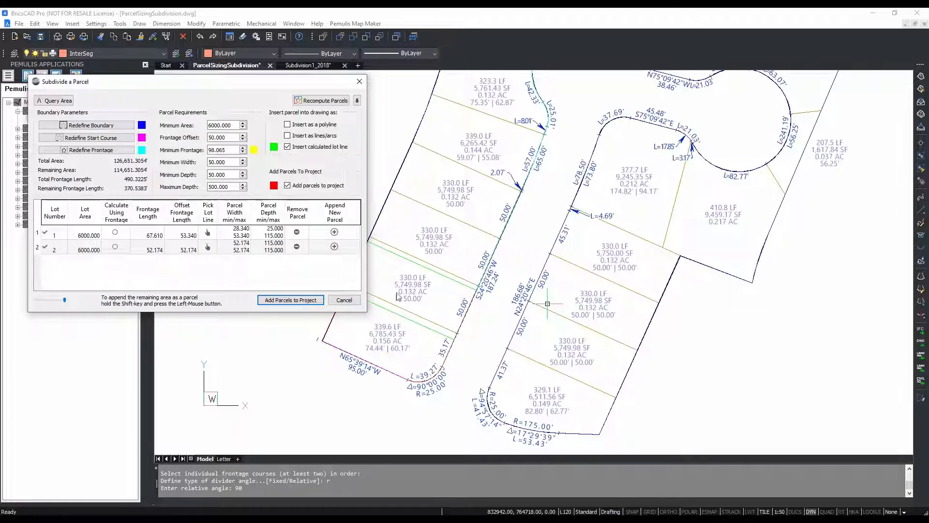
{"action": "left_click_drag", "start_coordinate": [264, 85], "coordinate": [255, 59]}
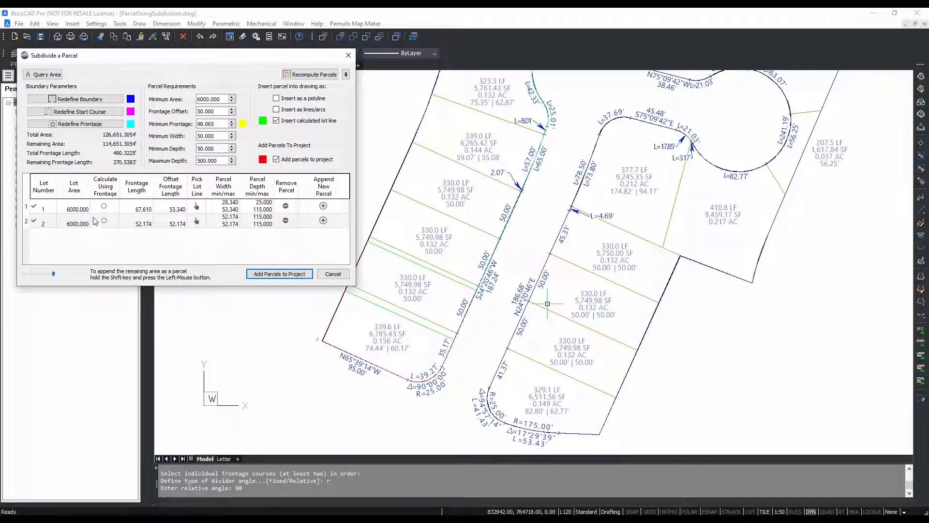
{"action": "left_click", "coordinate": [76, 209]}
{"action": "type", "text": "6785.43"}
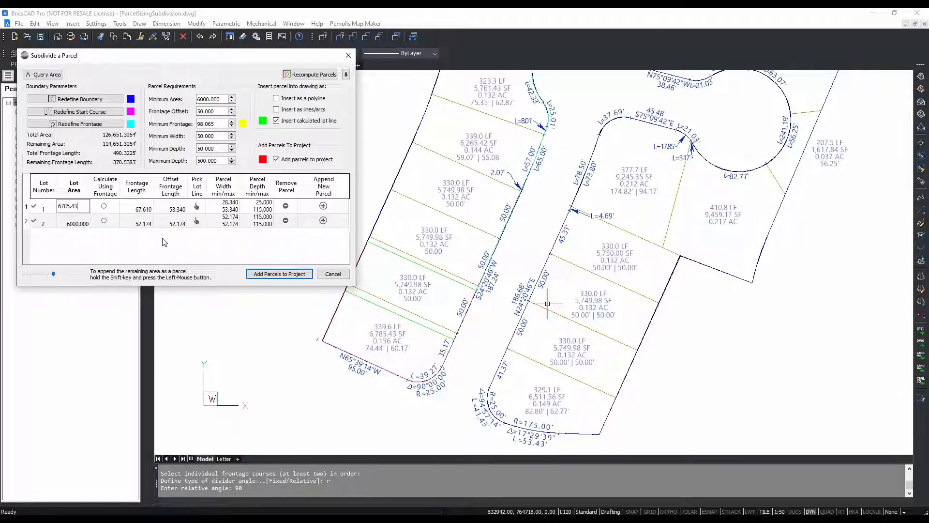
{"action": "left_click", "coordinate": [83, 225]}
{"action": "type", "text": "5749.98"}
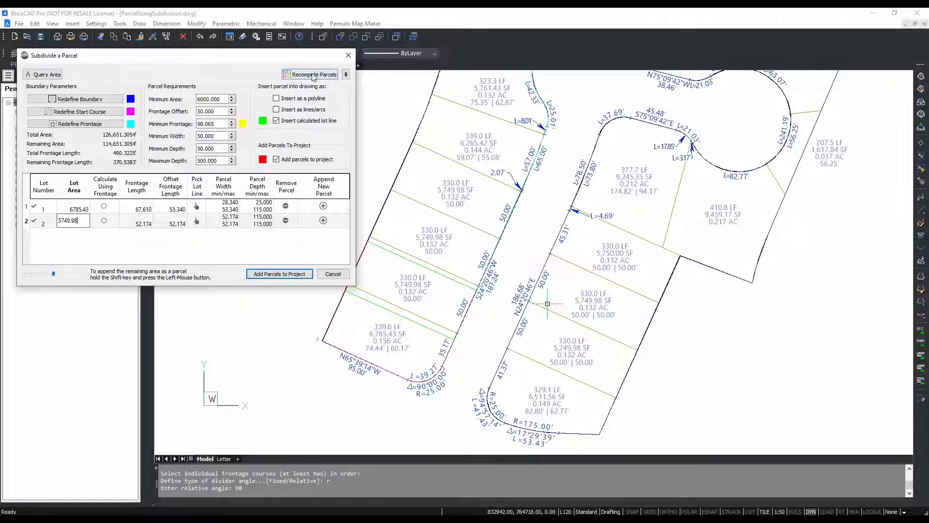
{"action": "left_click", "coordinate": [310, 74]}
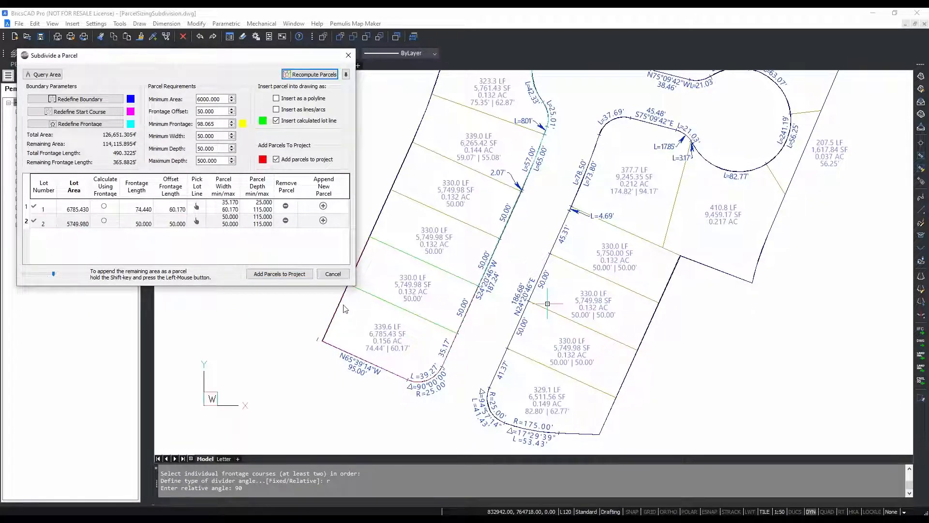
- Append lots 3 and 4 with the same 5749.98 area as lot 2, and recompute the parcels
{"action": "left_click_drag", "start_coordinate": [357, 287], "coordinate": [352, 381]}
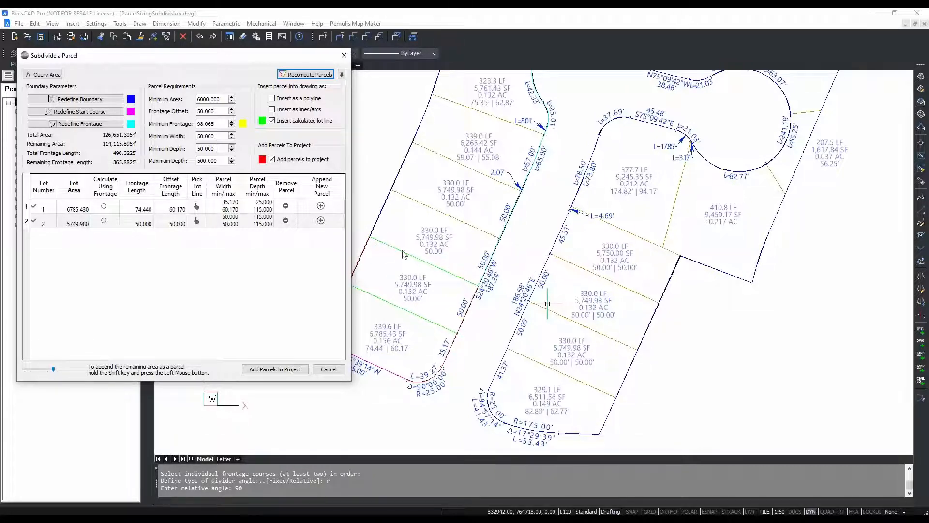
{"action": "left_click", "coordinate": [321, 220]}
{"action": "left_click", "coordinate": [320, 234]}
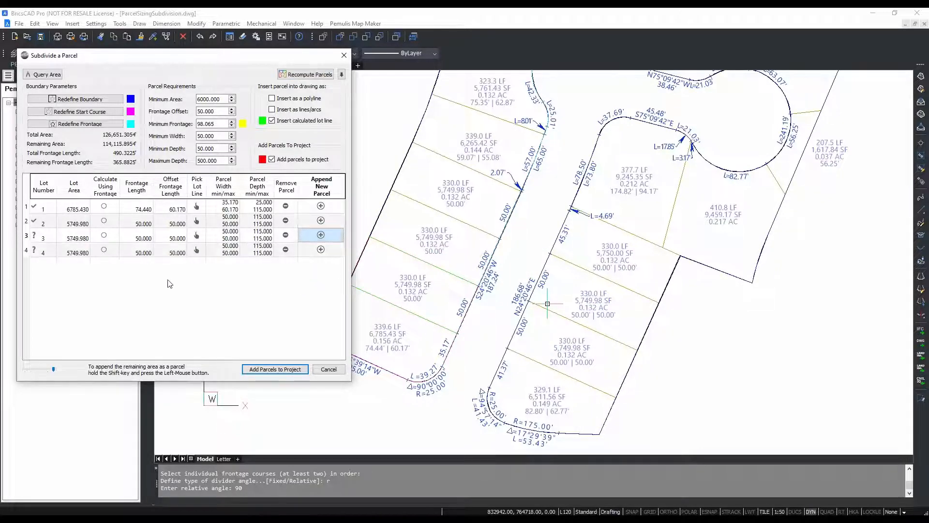
{"action": "left_click", "coordinate": [309, 74]}
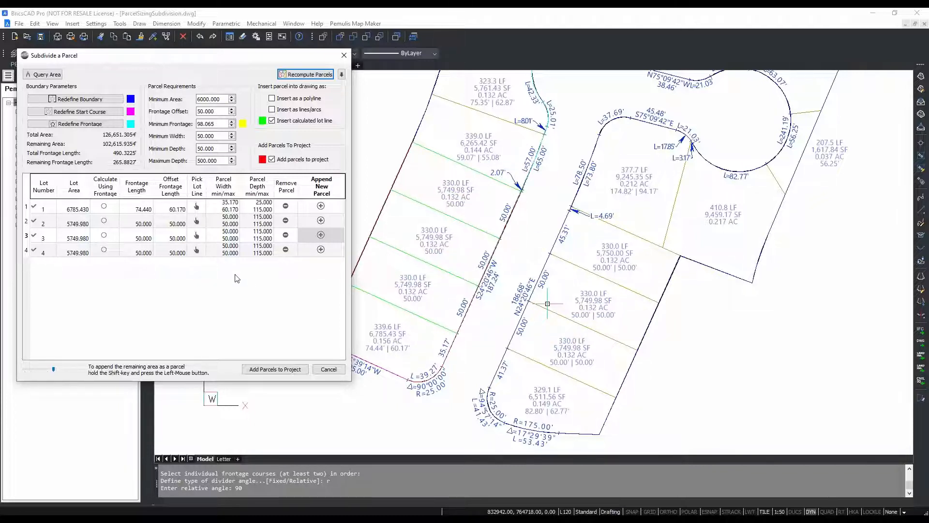
- Append lot 5, calculate it using a frontage length of 59.07, and recompute the parcels
{"action": "left_click", "coordinate": [322, 251]}
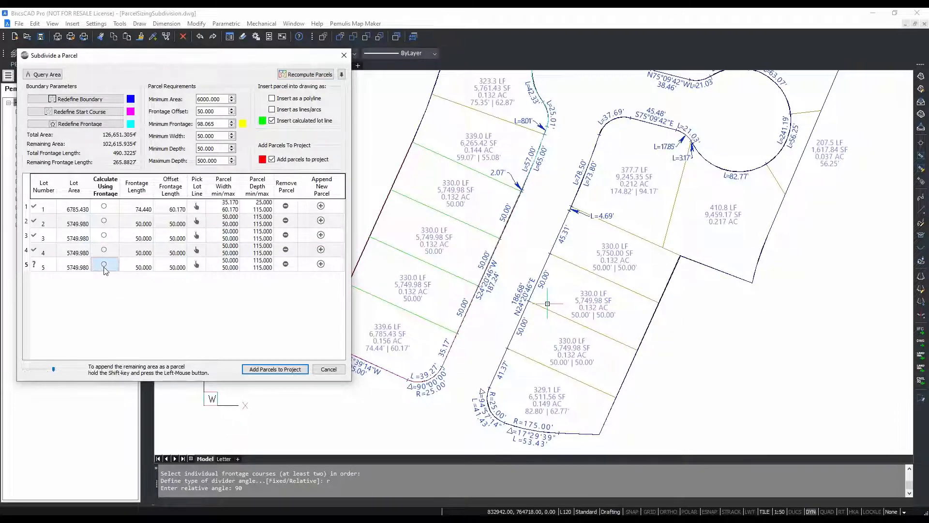
{"action": "left_click", "coordinate": [143, 269]}
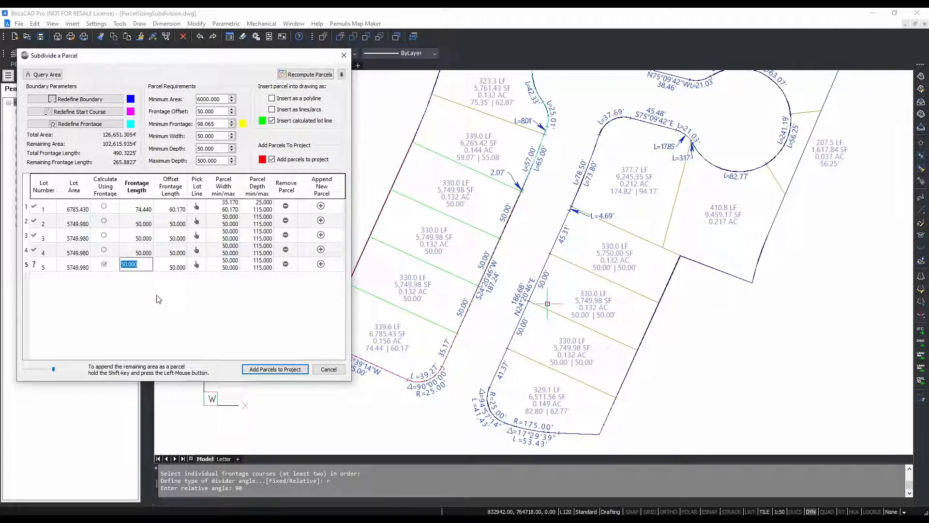
{"action": "type", "text": "5"}
{"action": "left_click", "coordinate": [305, 75]}
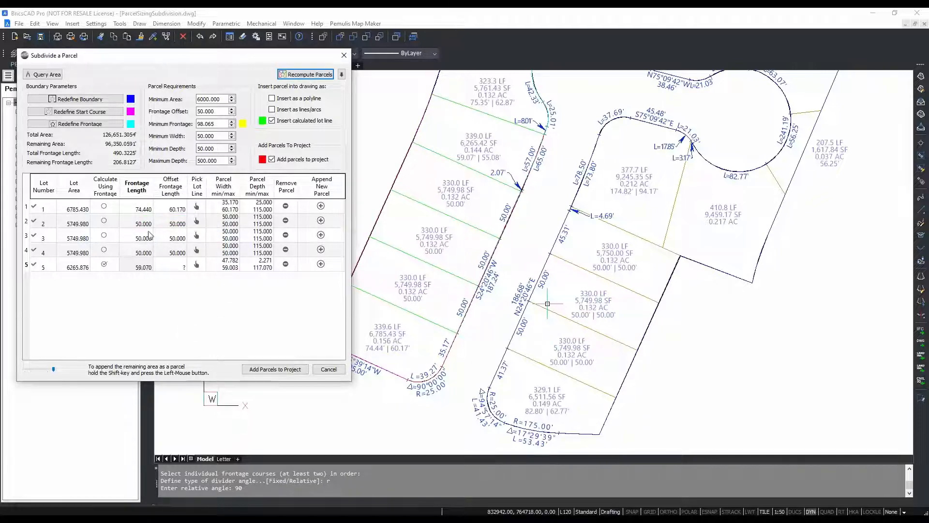
{"action": "left_click", "coordinate": [75, 267]}
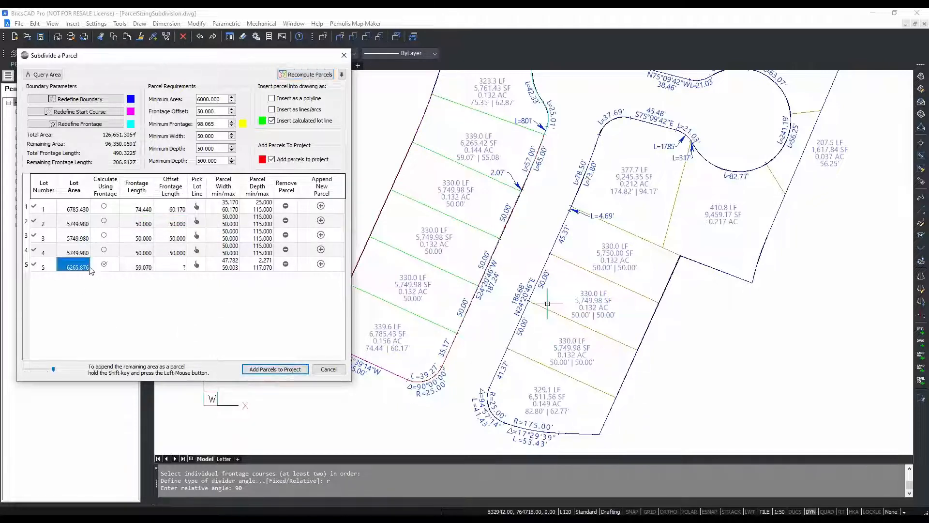
{"action": "left_click", "coordinate": [142, 268]}
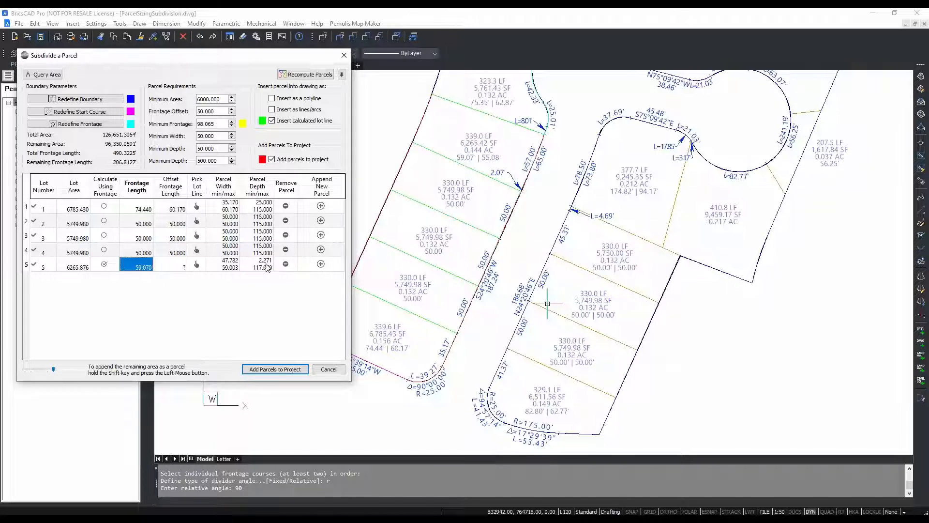
- Turn off inserting calculated lot lines and add the five computed parcels to the project
{"action": "left_click_drag", "start_coordinate": [225, 56], "coordinate": [680, 70]}
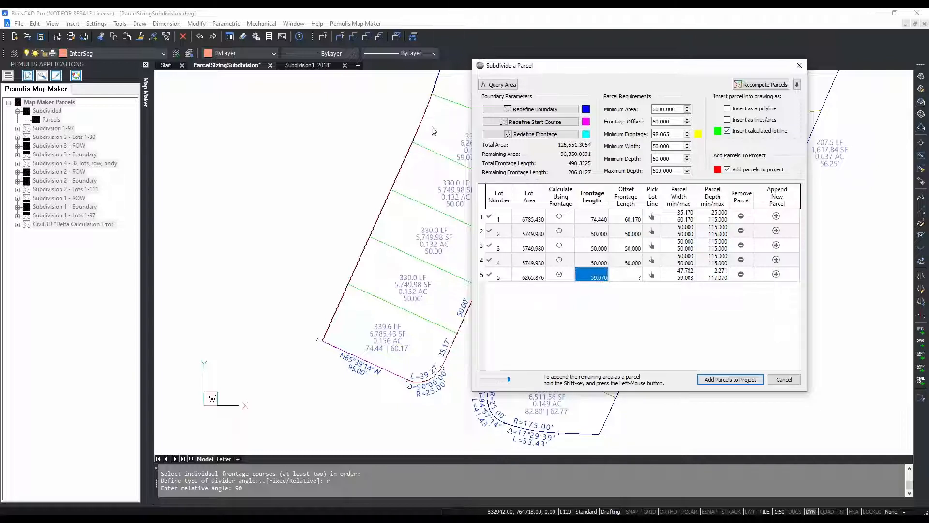
{"action": "left_click", "coordinate": [753, 133]}
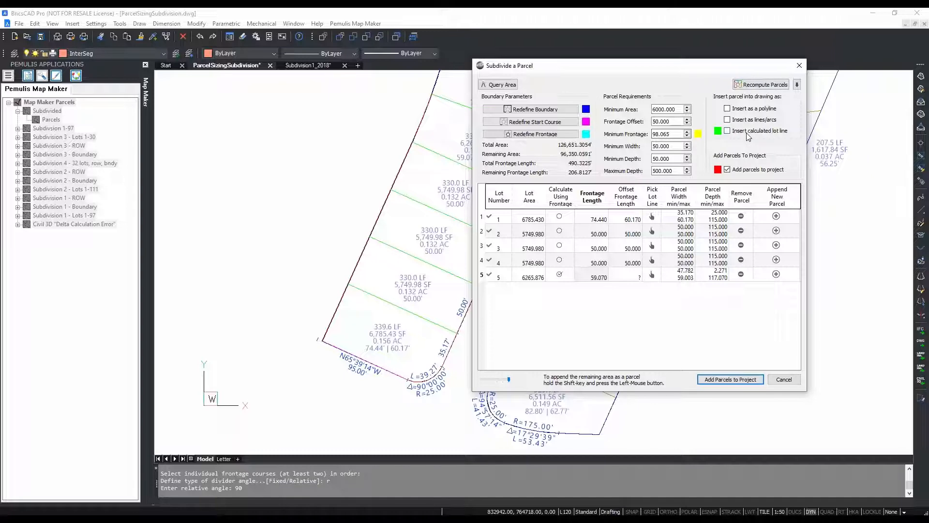
{"action": "left_click", "coordinate": [727, 381]}
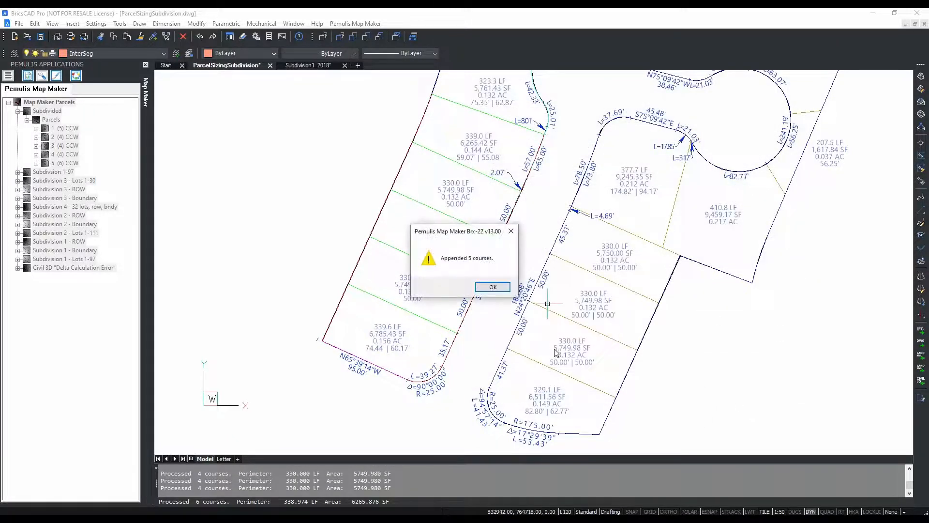
{"action": "left_click", "coordinate": [493, 288]}
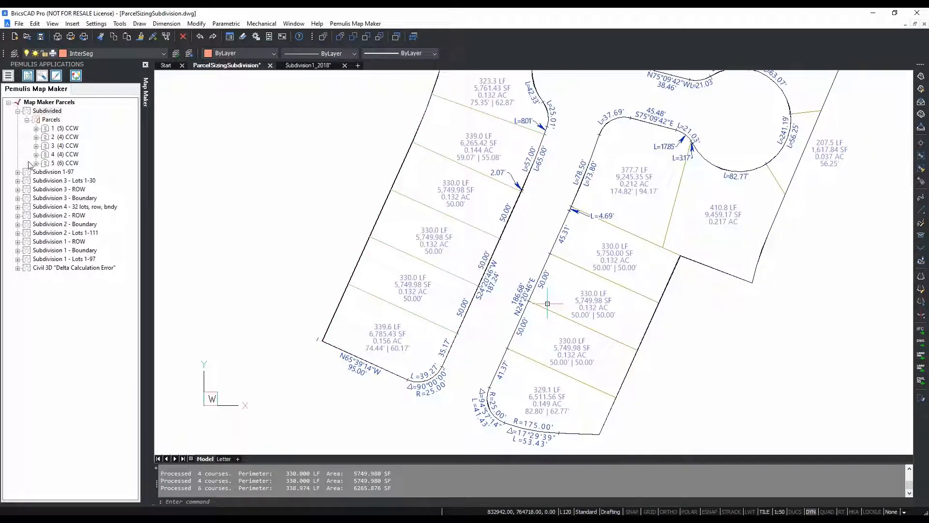
- Review the perimeters and areas of the processed parcels in the prompt history, and highlight the Subdivided project in the drawing
{"action": "left_click", "coordinate": [289, 498]}
{"action": "key", "text": "F2"}
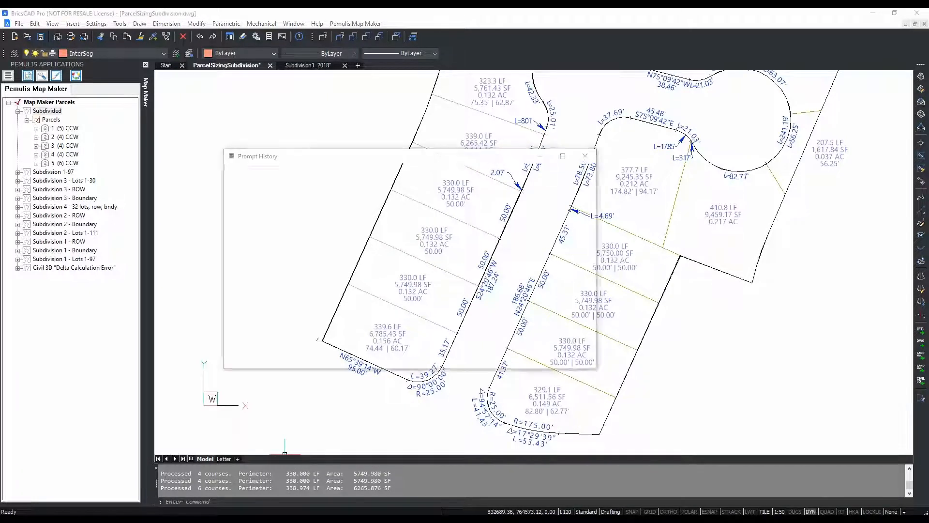
{"action": "left_click_drag", "start_coordinate": [395, 354], "coordinate": [227, 308]}
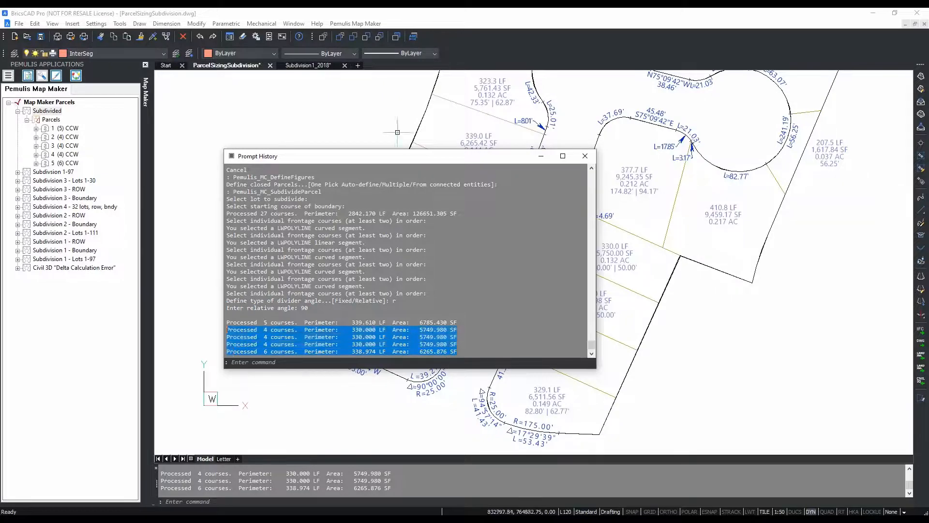
{"action": "key", "text": "F2"}
{"action": "right_click", "coordinate": [48, 112]}
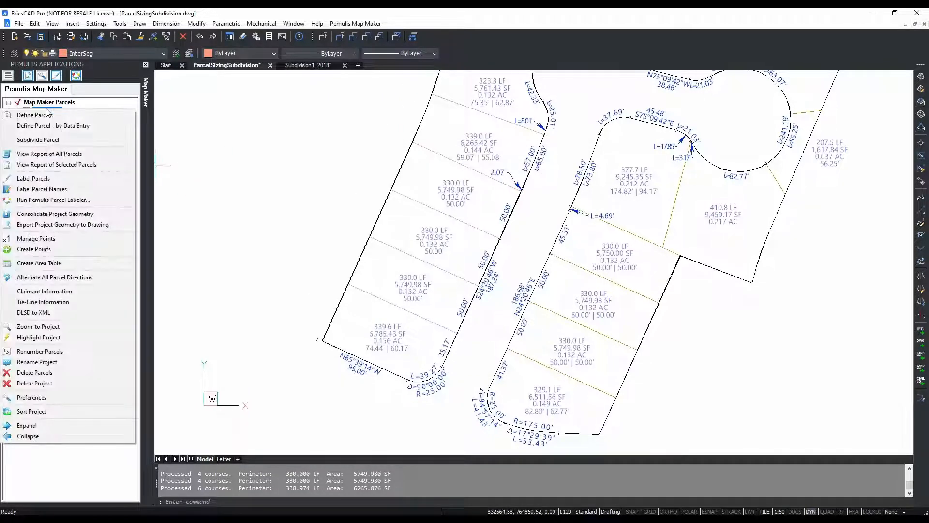
{"action": "left_click", "coordinate": [61, 342]}
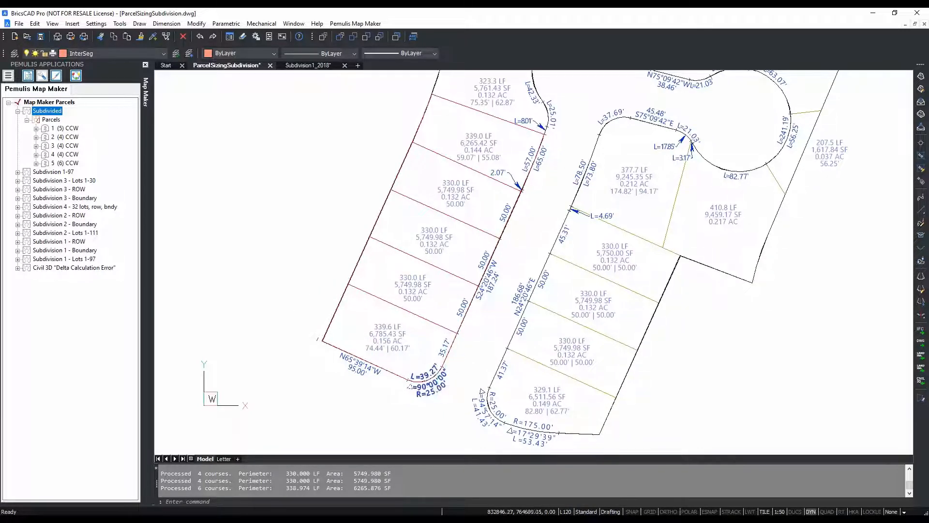
- Start Subdivide Parcel again in the Subdivided project, with the block boundary as the lot and its 95.00' N65°39'14"W line as starting course
{"action": "right_click", "coordinate": [50, 112]}
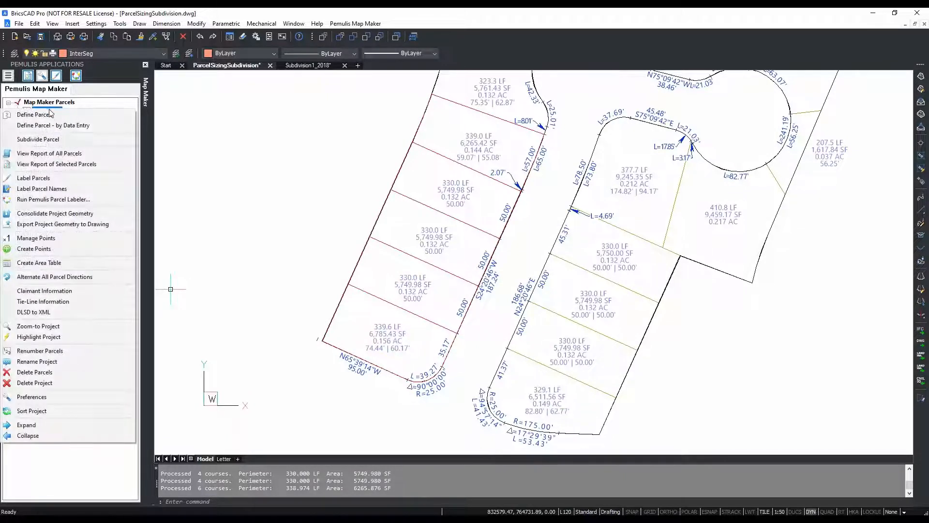
{"action": "left_click", "coordinate": [67, 139]}
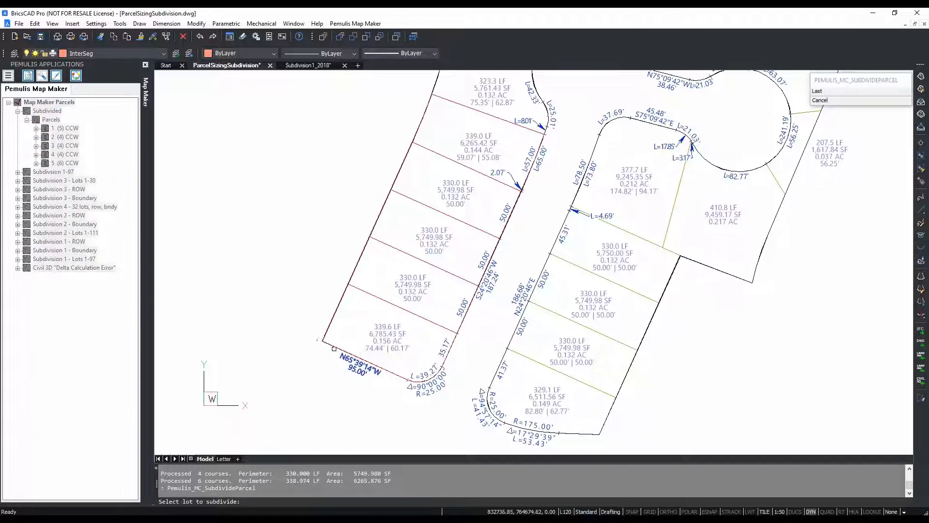
{"action": "left_click", "coordinate": [332, 346]}
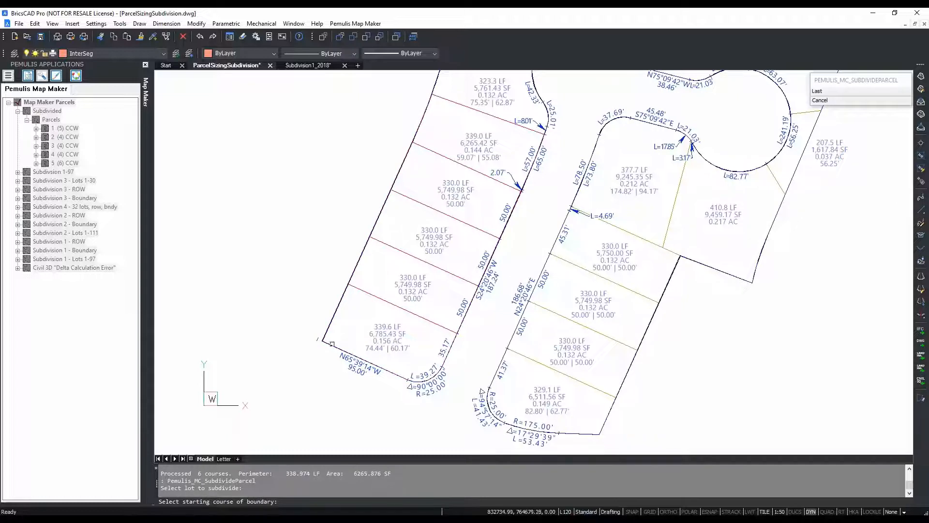
{"action": "left_click", "coordinate": [332, 346]}
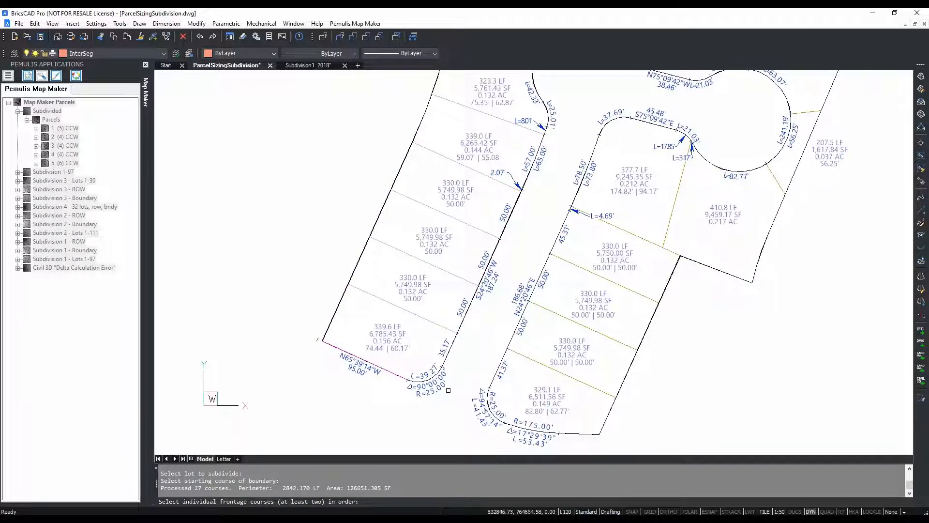
- Define the frontage from the 39.27' corner curve along the S24°20'46"W line and the curves beyond it, with a relative divider angle of 90
{"action": "left_click", "coordinate": [437, 376]}
{"action": "left_click", "coordinate": [458, 339]}
{"action": "left_click", "coordinate": [538, 150]}
{"action": "key", "text": "Return"}
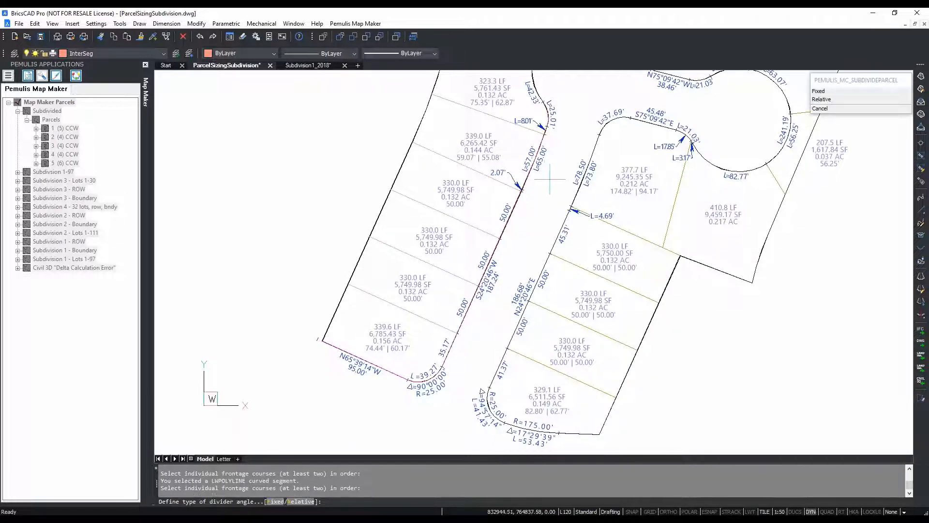
{"action": "type", "text": "r"}
{"action": "key", "text": "Return"}
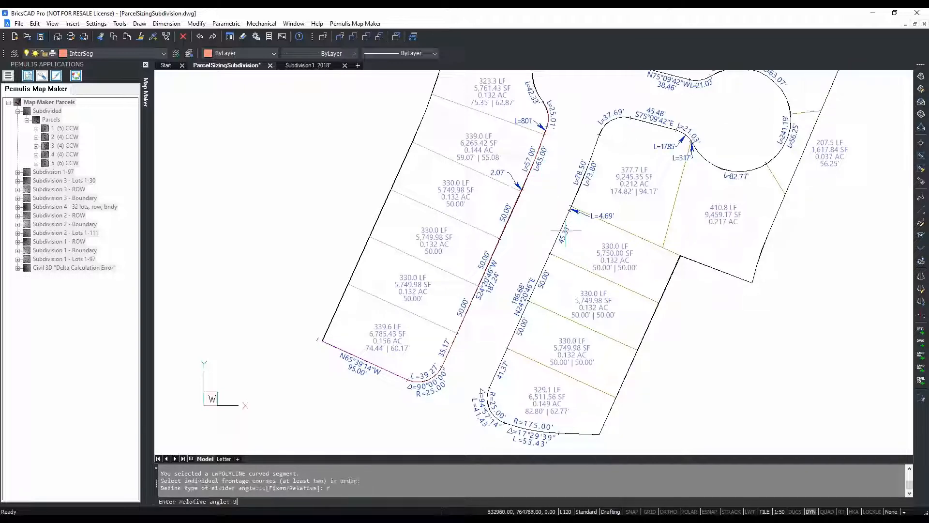
{"action": "type", "text": "90"}
{"action": "key", "text": "Return"}
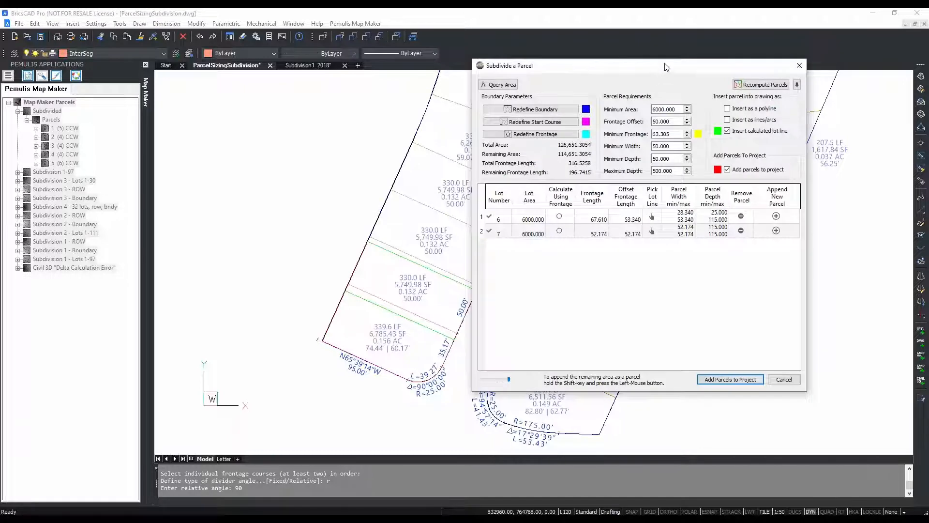
- Try picking lot 7's lot line at an endpoint on the frontage, recompute the parcels, and exit without processing them
{"action": "left_click_drag", "start_coordinate": [666, 72], "coordinate": [201, 82]}
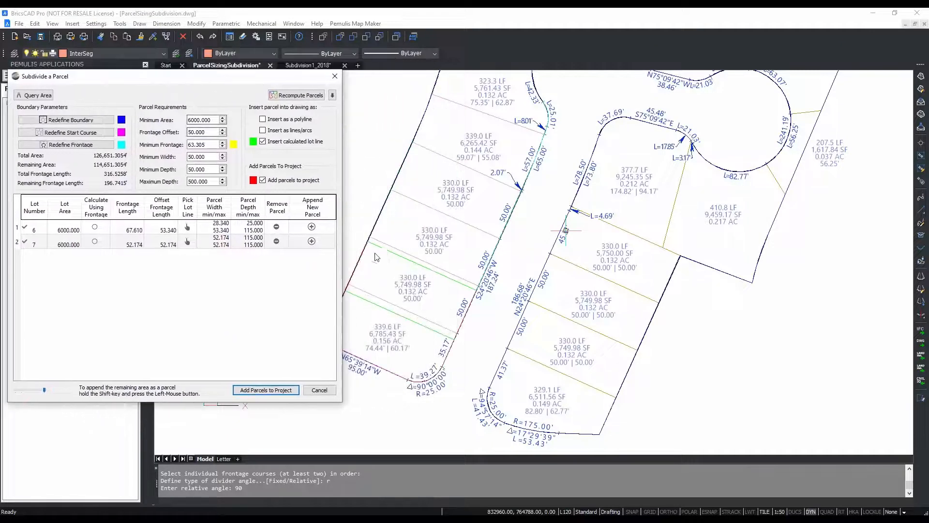
{"action": "left_click", "coordinate": [188, 242]}
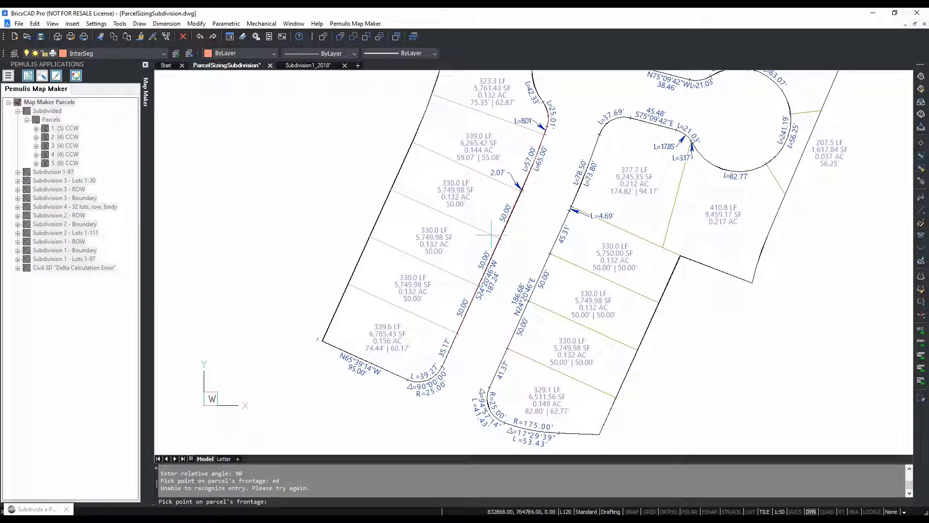
{"action": "type", "text": "end"}
{"action": "key", "text": "Return"}
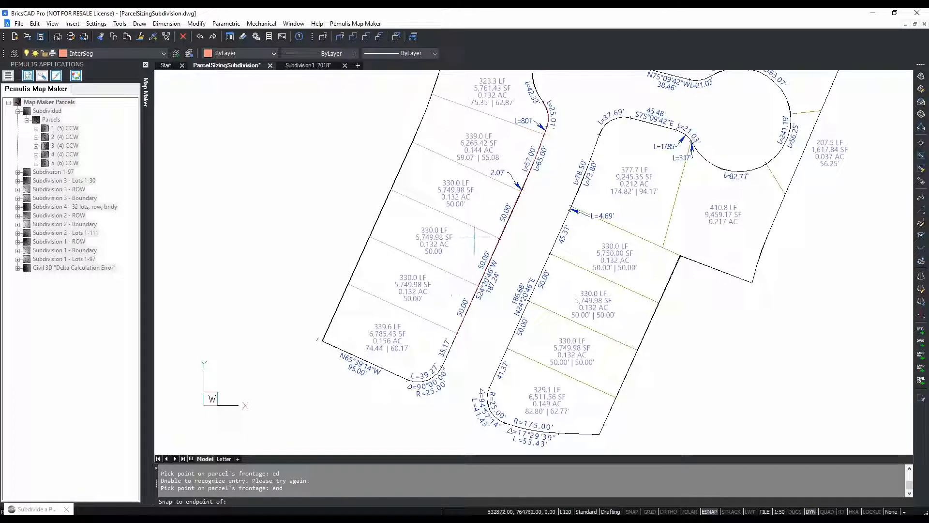
{"action": "left_click", "coordinate": [487, 233]}
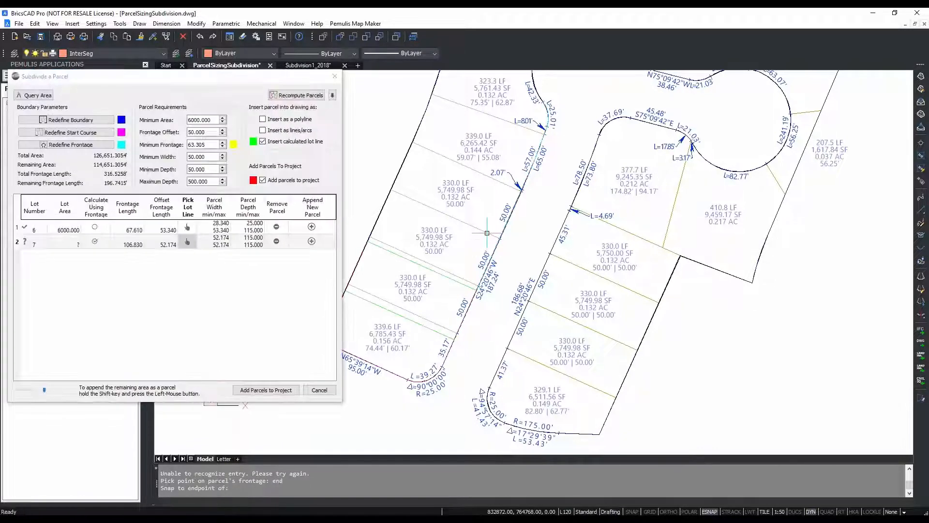
{"action": "left_click", "coordinate": [296, 96]}
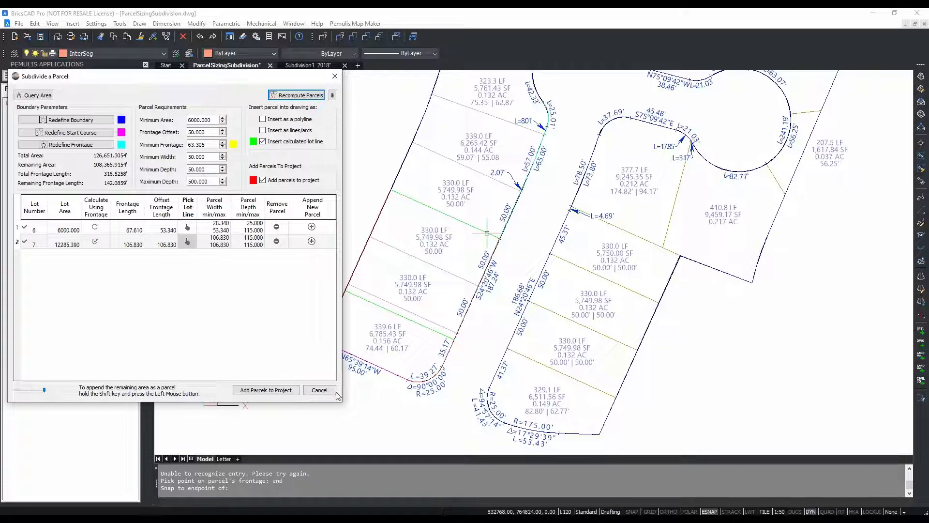
{"action": "left_click", "coordinate": [318, 390]}
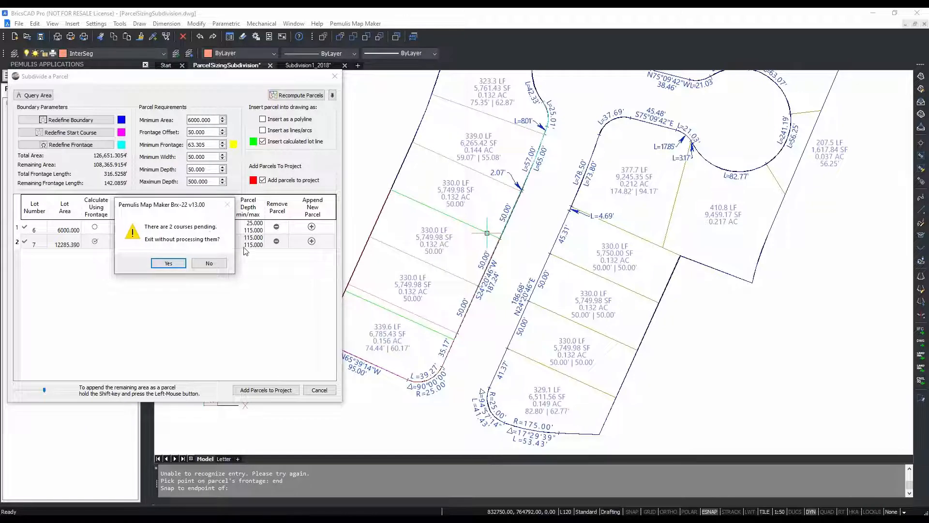
{"action": "left_click", "coordinate": [168, 264]}
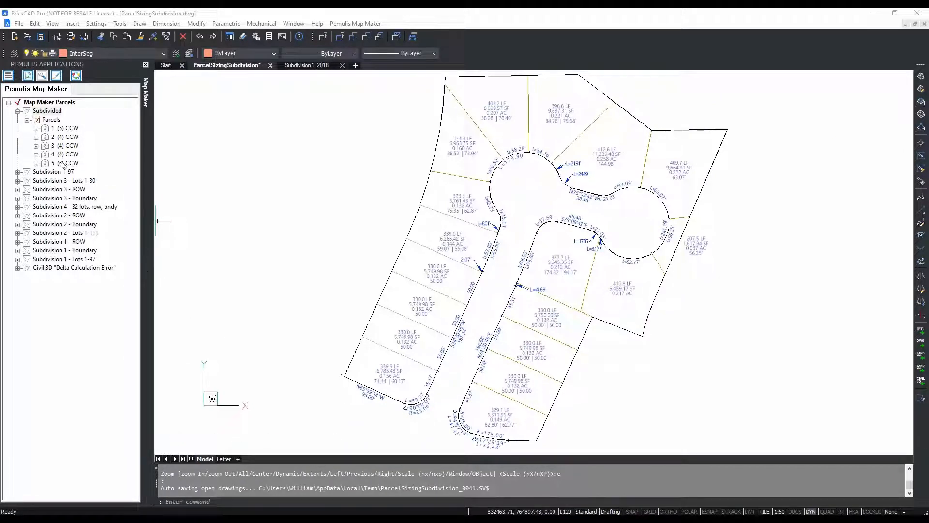
- Look at the Subdivided project's point manager and close it without adding points
{"action": "right_click", "coordinate": [56, 111]}
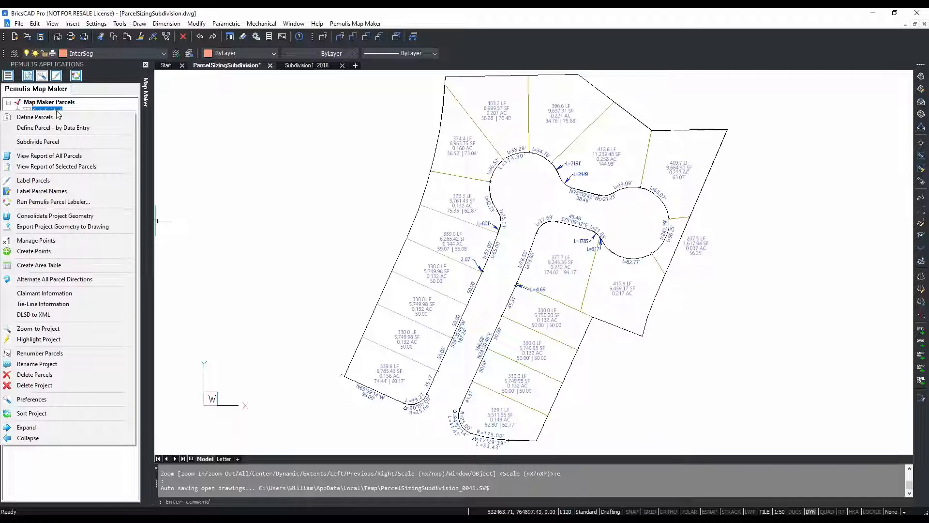
{"action": "left_click", "coordinate": [62, 240]}
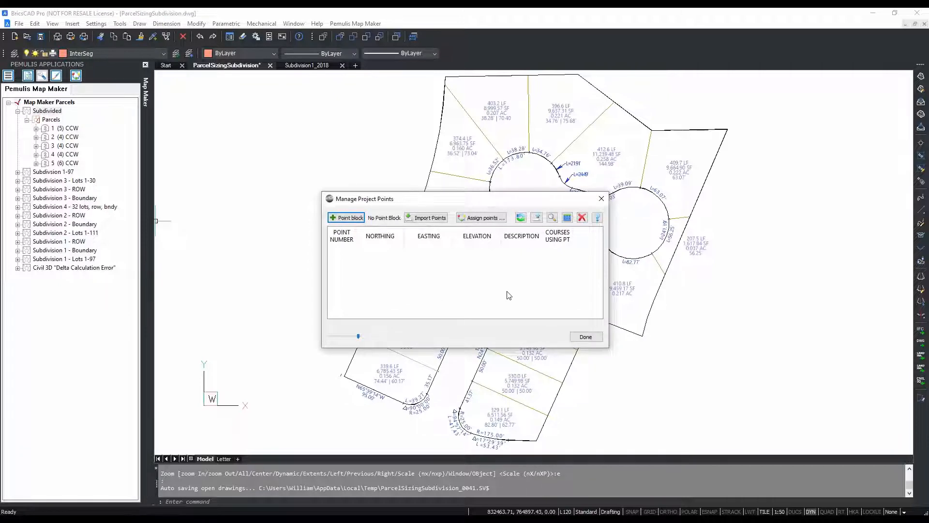
{"action": "left_click", "coordinate": [584, 337]}
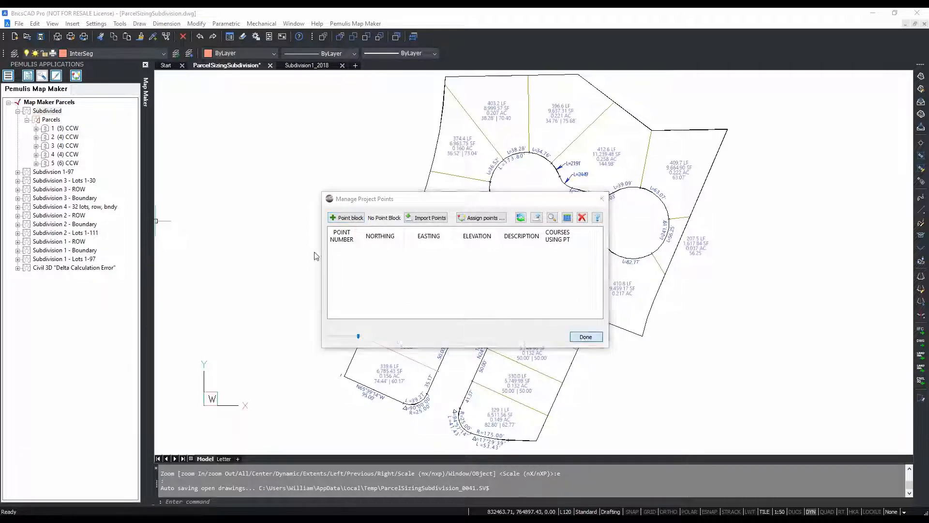
- Examine the Subdivided project's Claimant Information form without filling it in, and review the Tie-Line Information and DLSD to XML options
{"action": "right_click", "coordinate": [49, 112]}
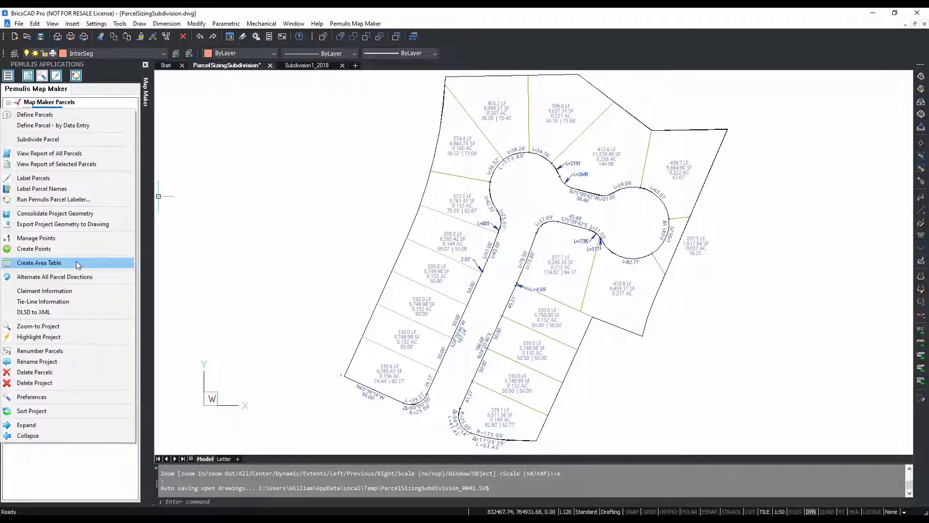
{"action": "left_click", "coordinate": [75, 290]}
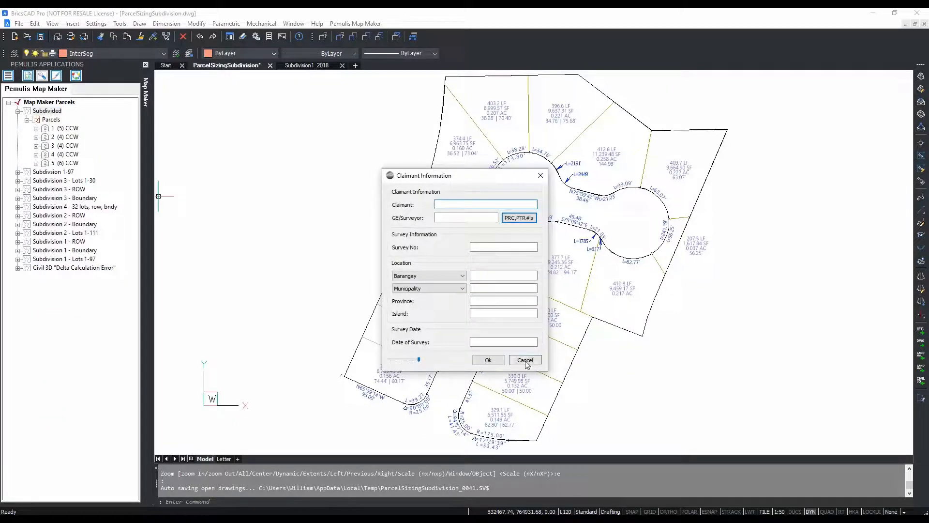
{"action": "left_click", "coordinate": [525, 362]}
{"action": "right_click", "coordinate": [58, 111]}
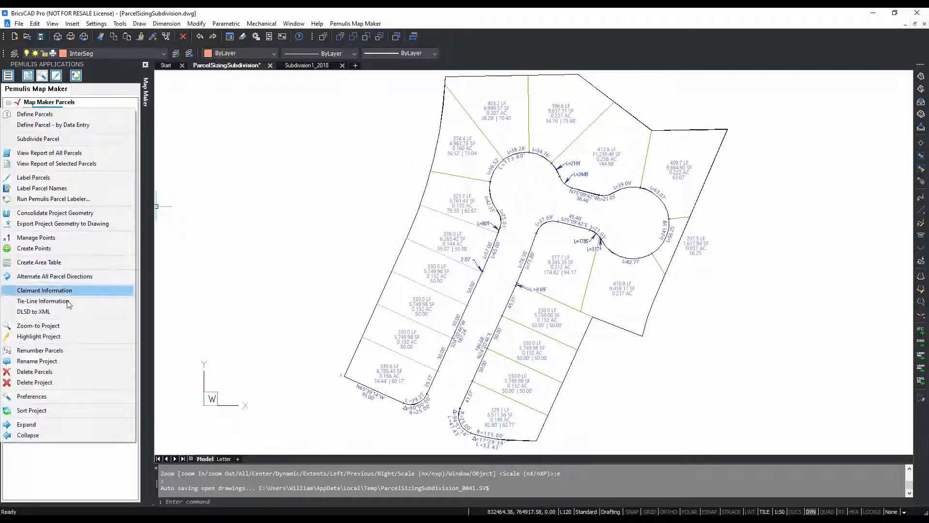
{"action": "left_click", "coordinate": [68, 310]}
{"action": "left_click", "coordinate": [521, 300]}
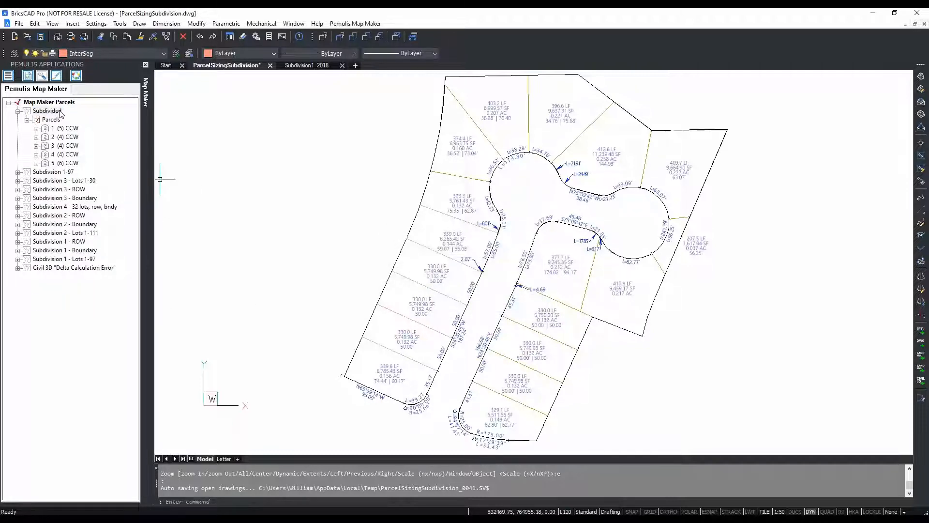
{"action": "right_click", "coordinate": [60, 113]}
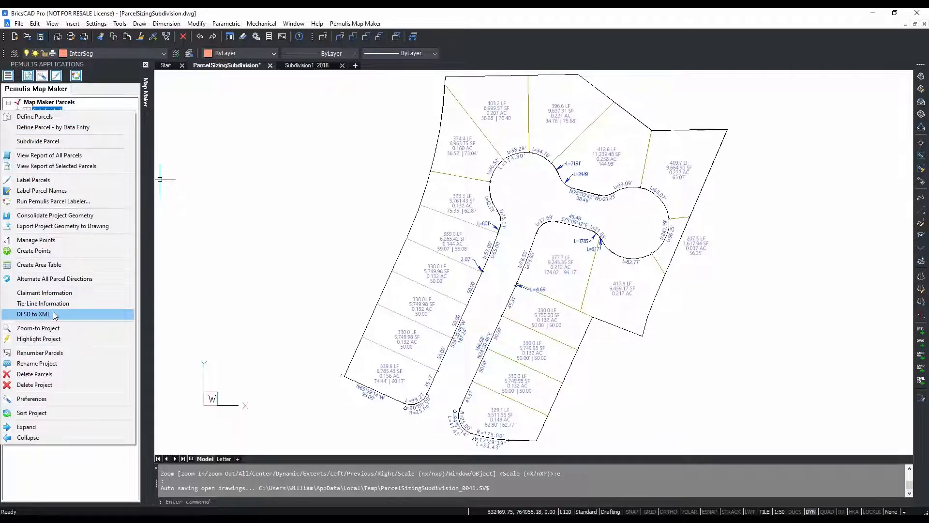
{"action": "left_click", "coordinate": [305, 16]}
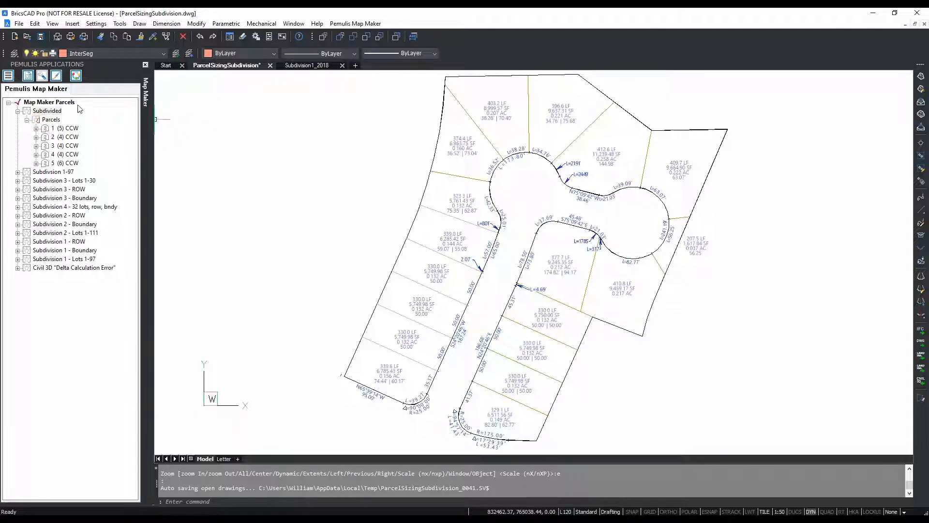
- Load the metric report file MapMakerReport_Metric.mcr in the Report Creator and accept it
{"action": "left_click", "coordinate": [28, 76]}
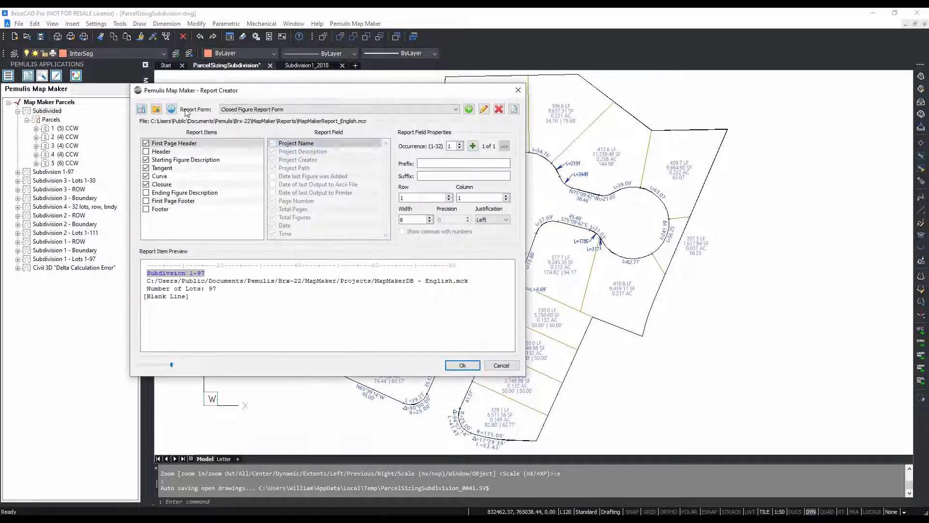
{"action": "left_click", "coordinate": [156, 109]}
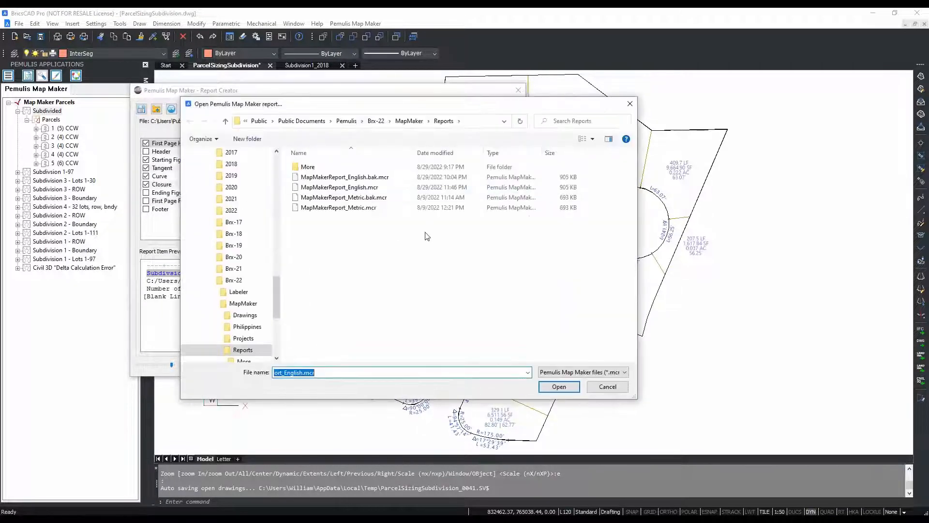
{"action": "left_click", "coordinate": [337, 208]}
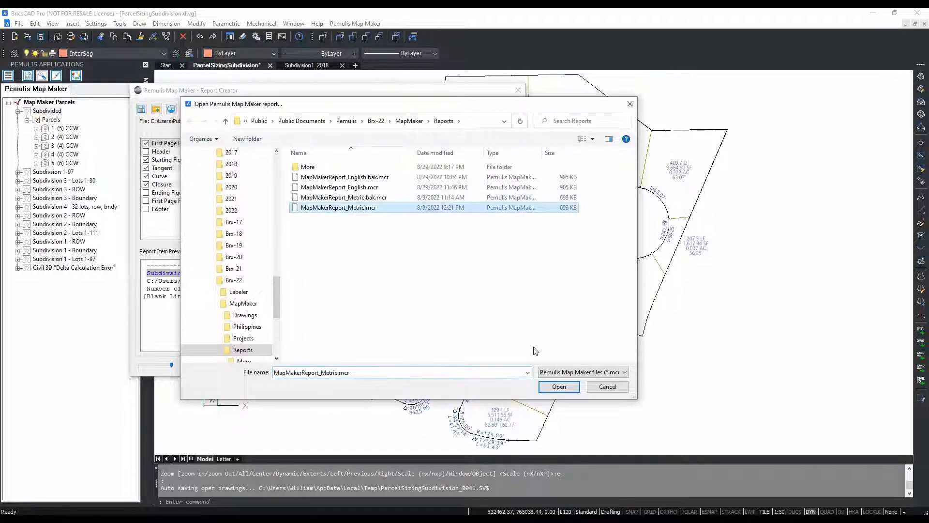
{"action": "left_click", "coordinate": [559, 387]}
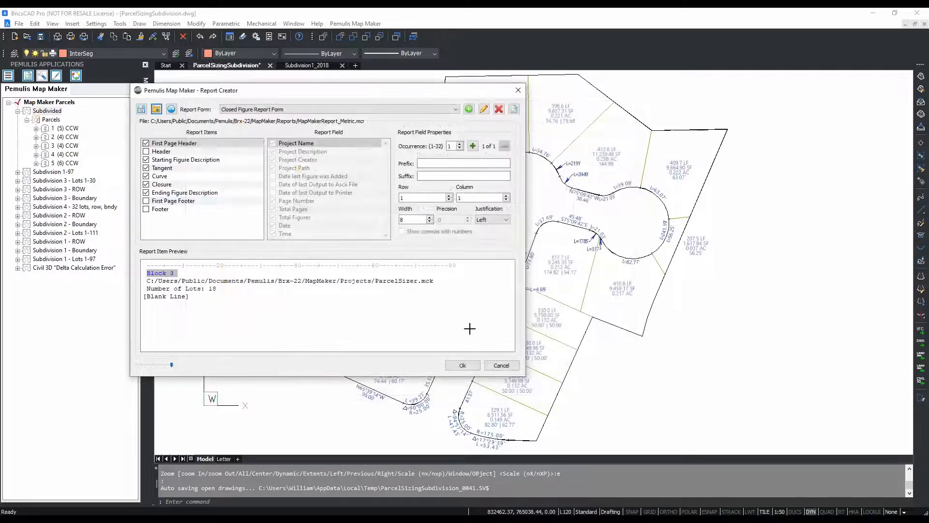
{"action": "key", "text": "Return"}
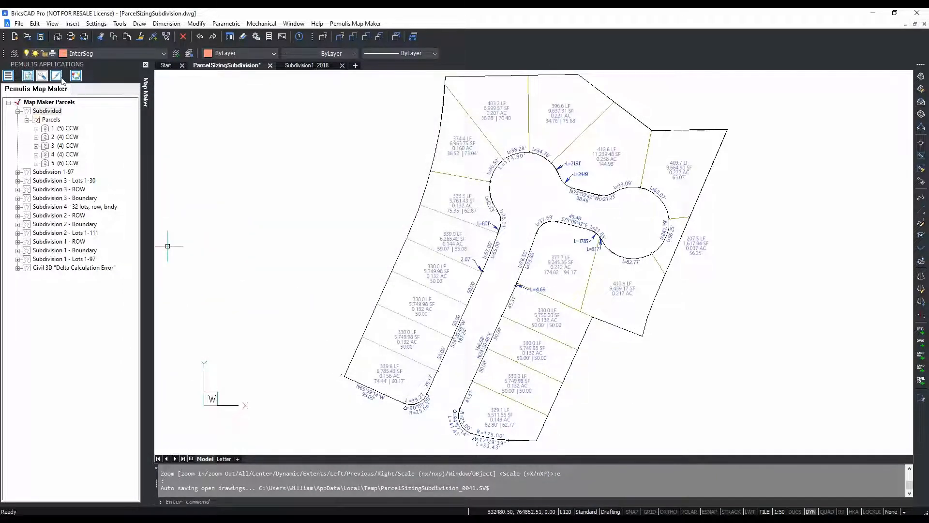
- Open the drawing Subdivision4_2018_Metric-NSW_AU.dwg from the Drawings folder
{"action": "left_click", "coordinate": [27, 36]}
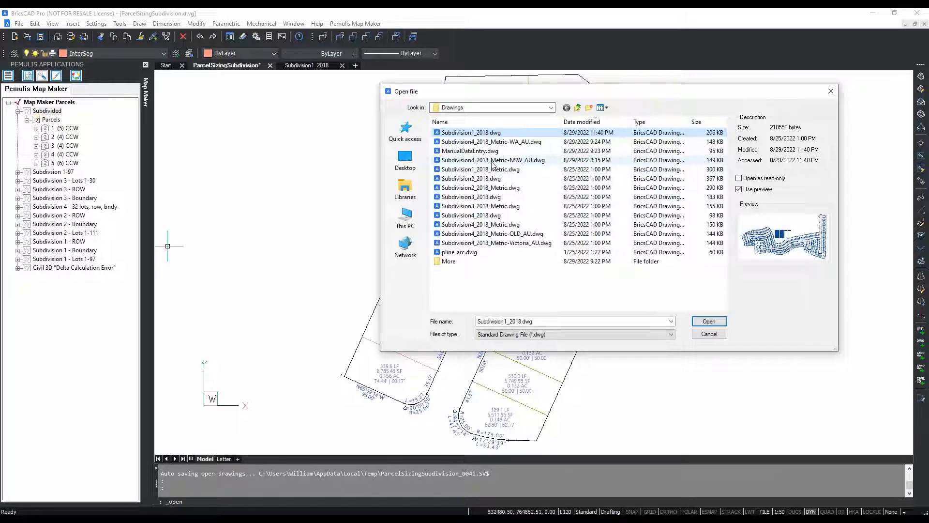
{"action": "left_click", "coordinate": [523, 161]}
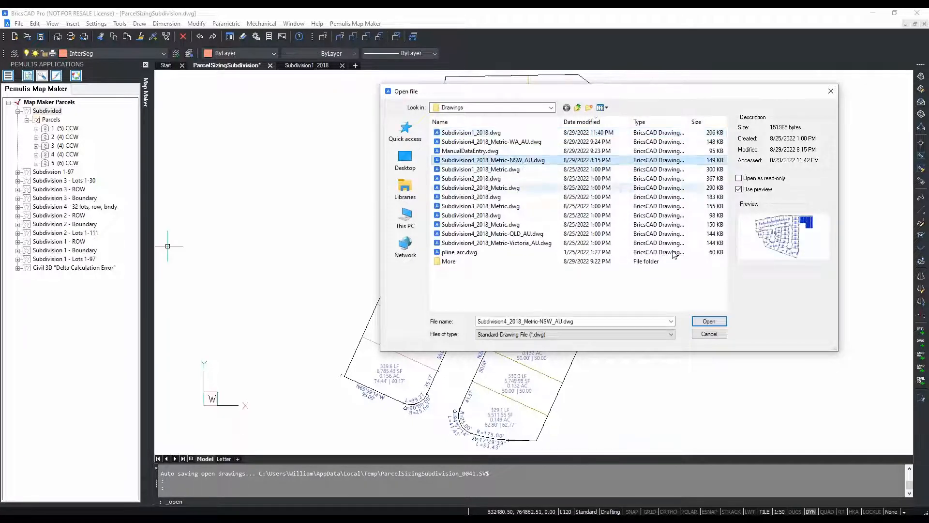
{"action": "left_click", "coordinate": [711, 324]}
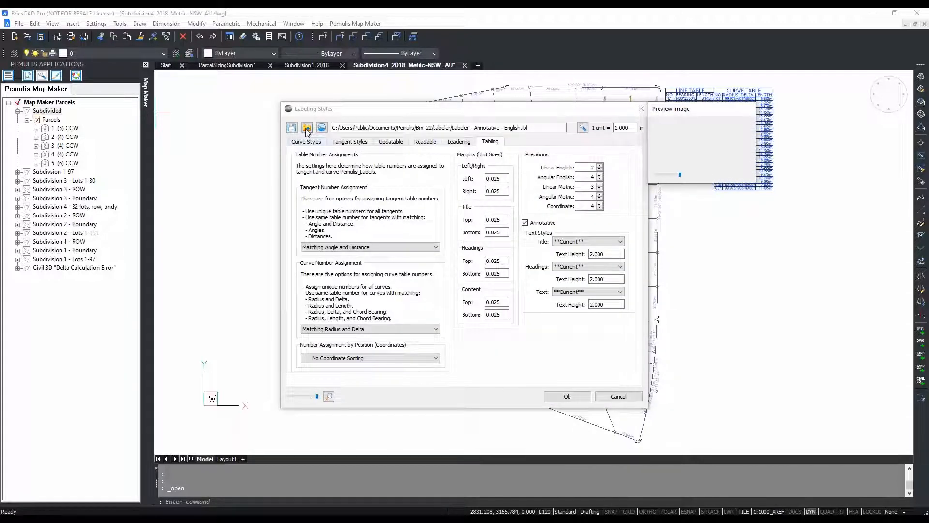
- Load the labeling database Labeler - Annotative - Metric - NSW, AU.lbl into the labeling styles and accept it
{"action": "left_click", "coordinate": [307, 128]}
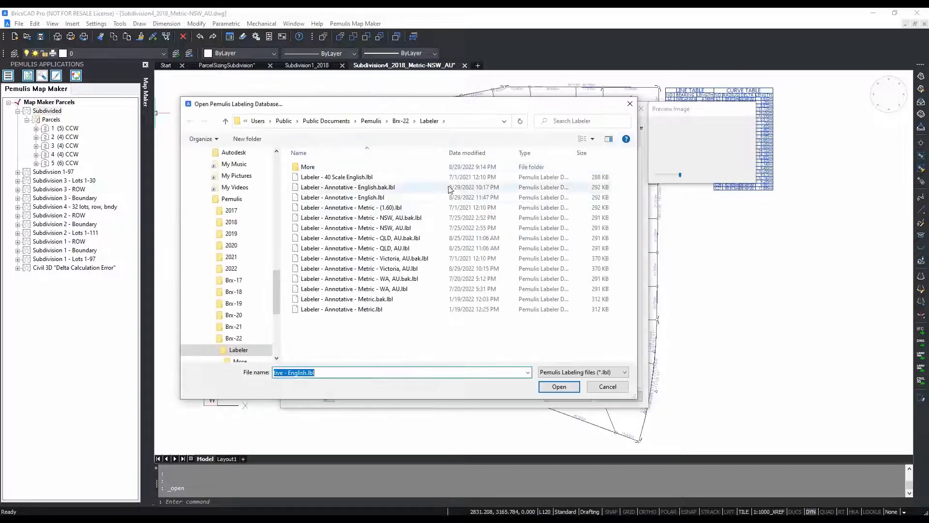
{"action": "left_click", "coordinate": [393, 228]}
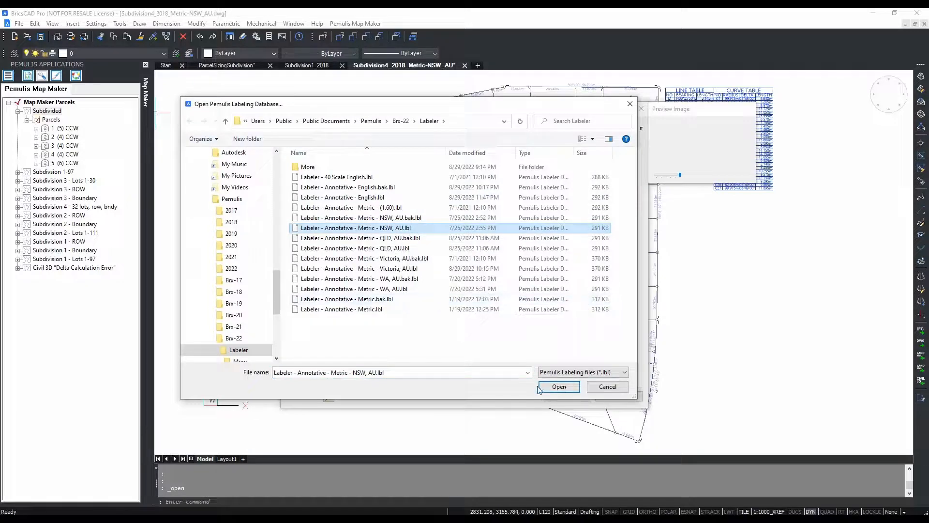
{"action": "left_click", "coordinate": [567, 390]}
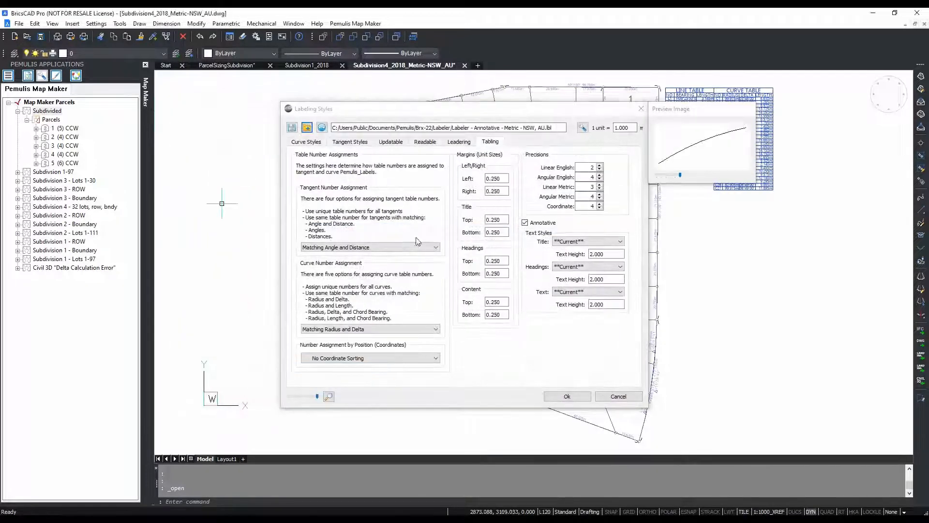
{"action": "left_click", "coordinate": [582, 397]}
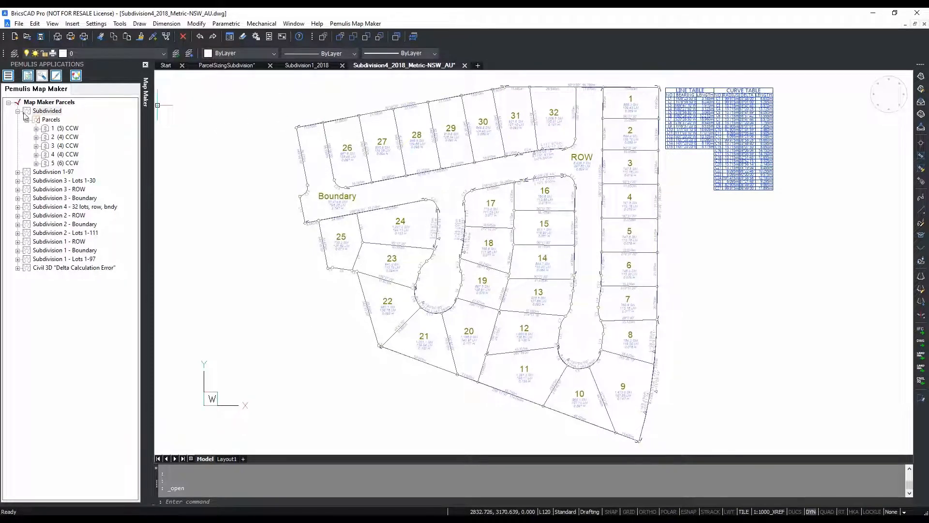
- Open the Map Maker project database MapMakerDB - Metric.mck
{"action": "left_click", "coordinate": [8, 76]}
{"action": "left_click", "coordinate": [26, 91]}
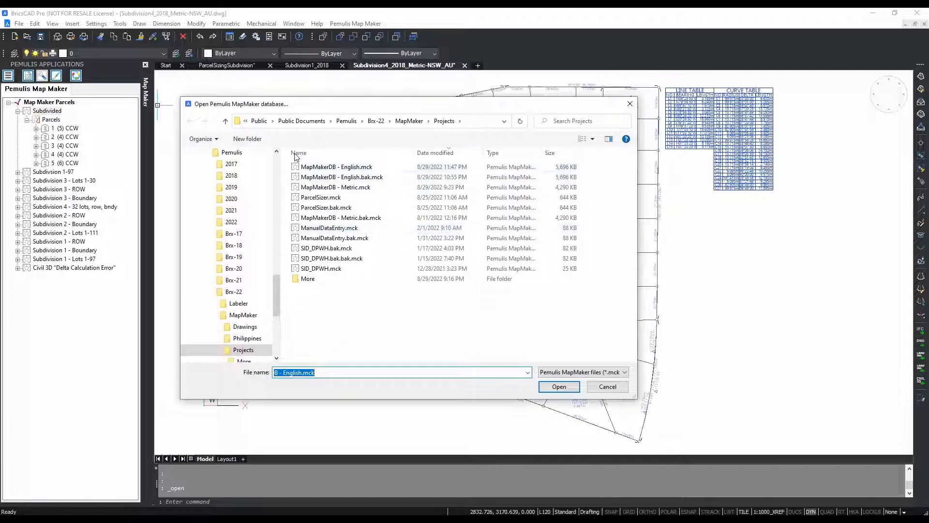
{"action": "left_click", "coordinate": [361, 187]}
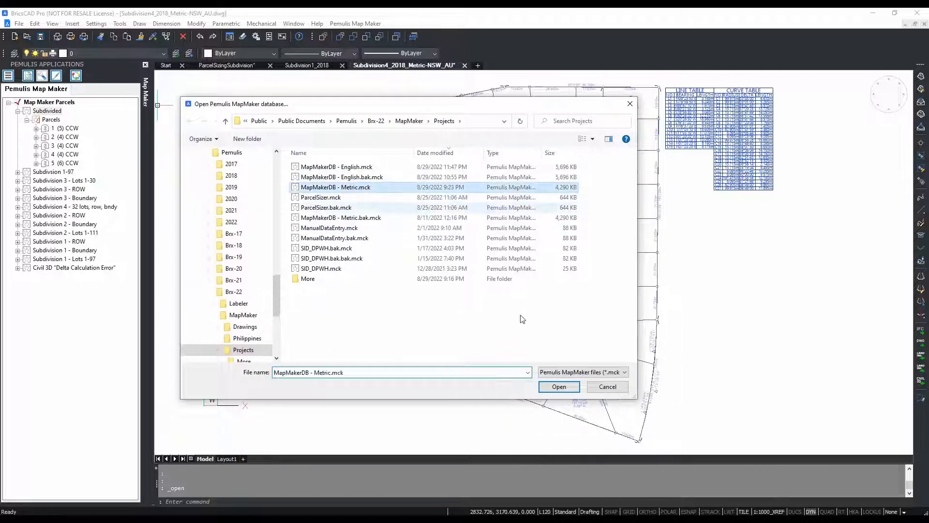
{"action": "left_click", "coordinate": [559, 389]}
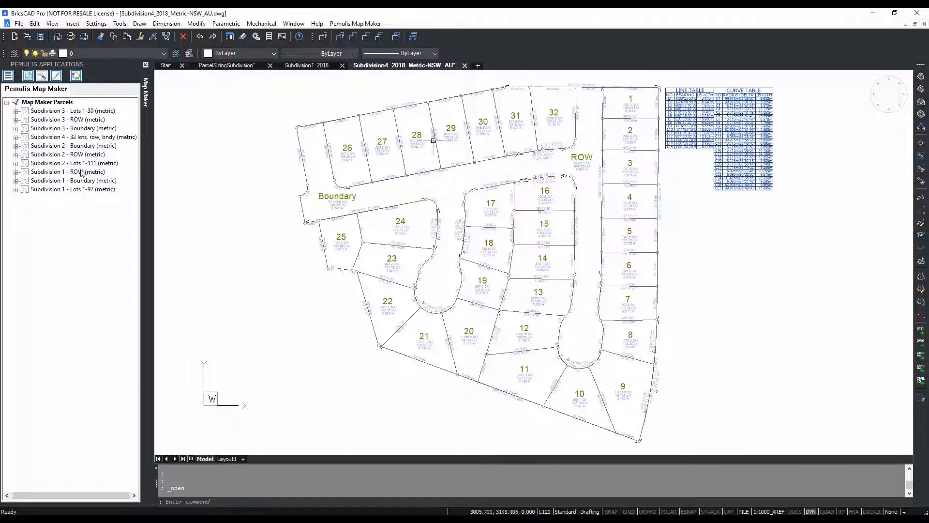
- Expand the metric Subdivision 4 project with 32 lots, row and boundary, and highlight it in the drawing
{"action": "left_click", "coordinate": [17, 137]}
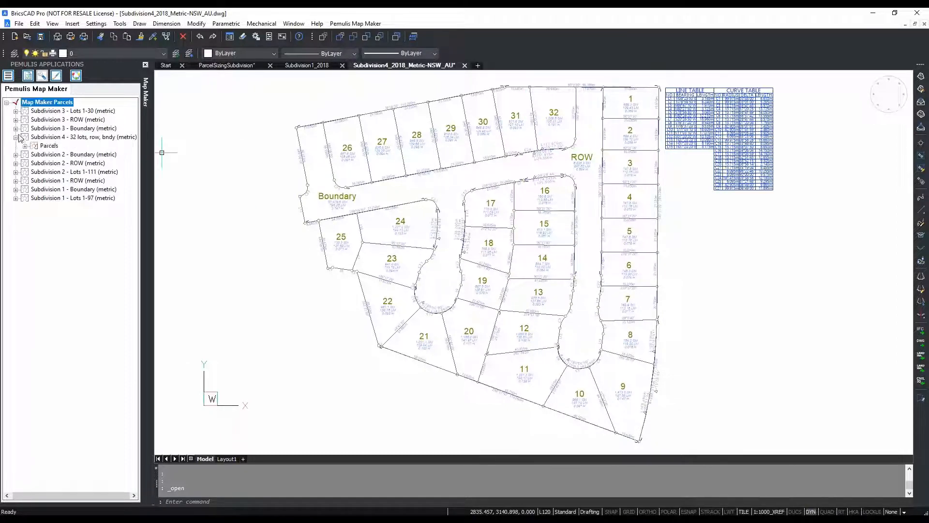
{"action": "right_click", "coordinate": [77, 138]}
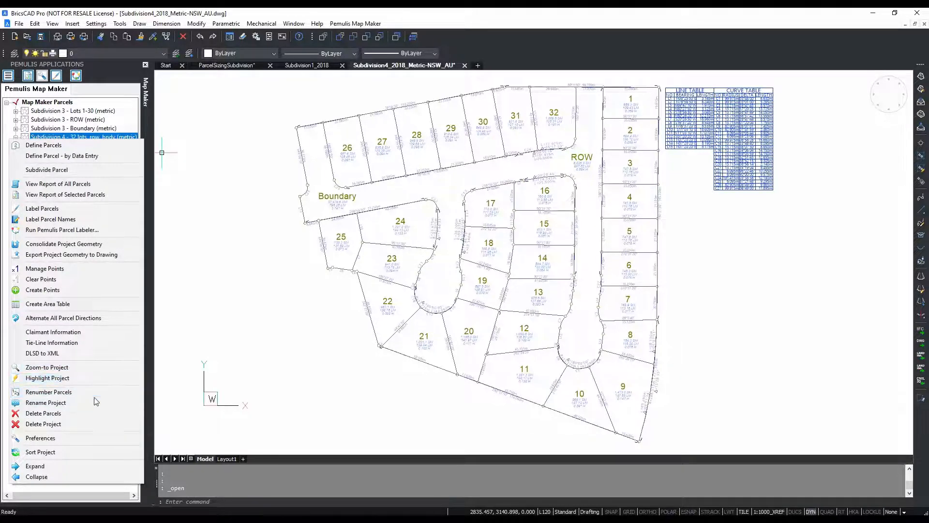
{"action": "left_click", "coordinate": [65, 378]}
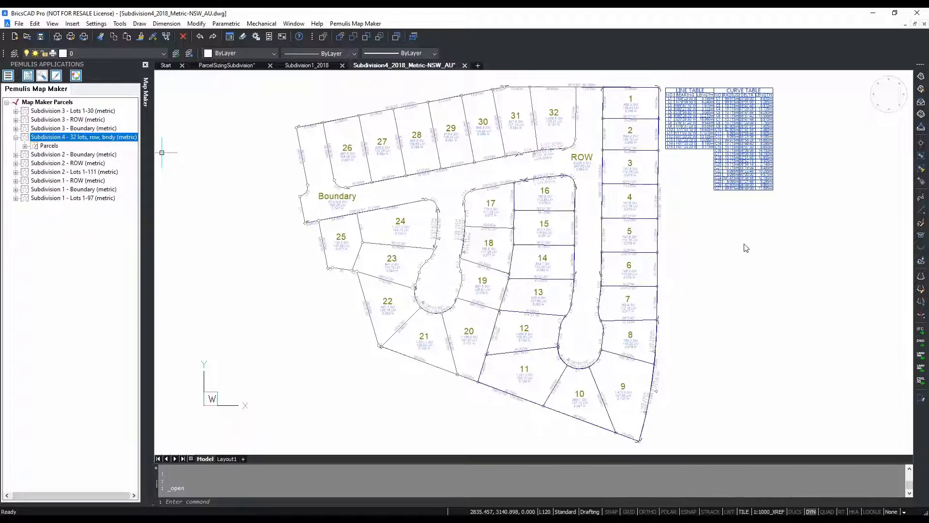